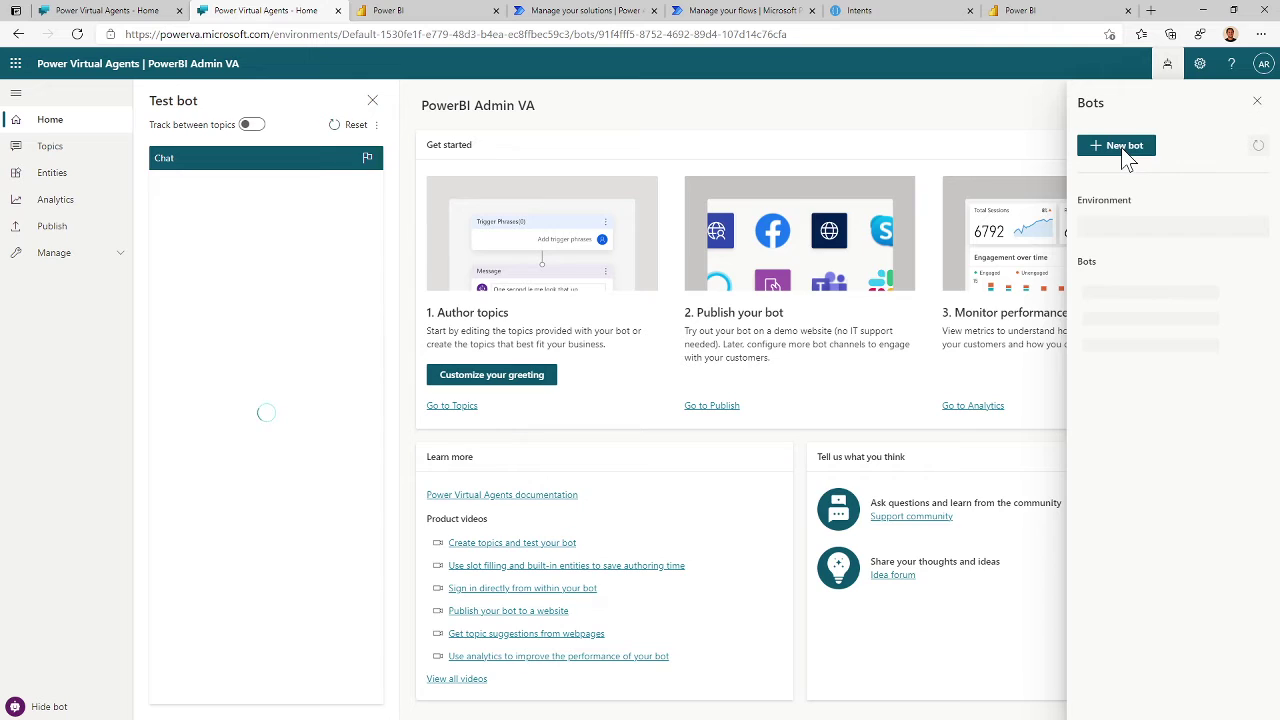
# Step: Start creating a new bot and name it ScottishSummitPBIBot
pyautogui.click(1122, 147)
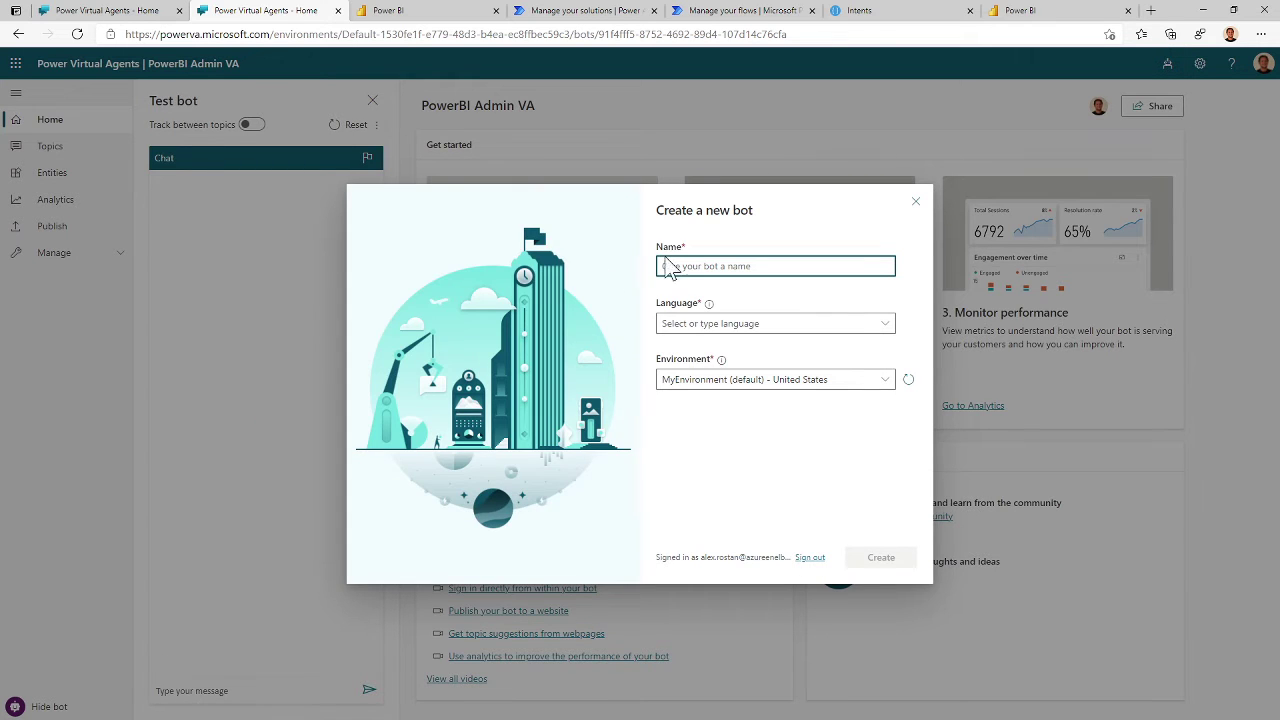
pyautogui.write('Sco')
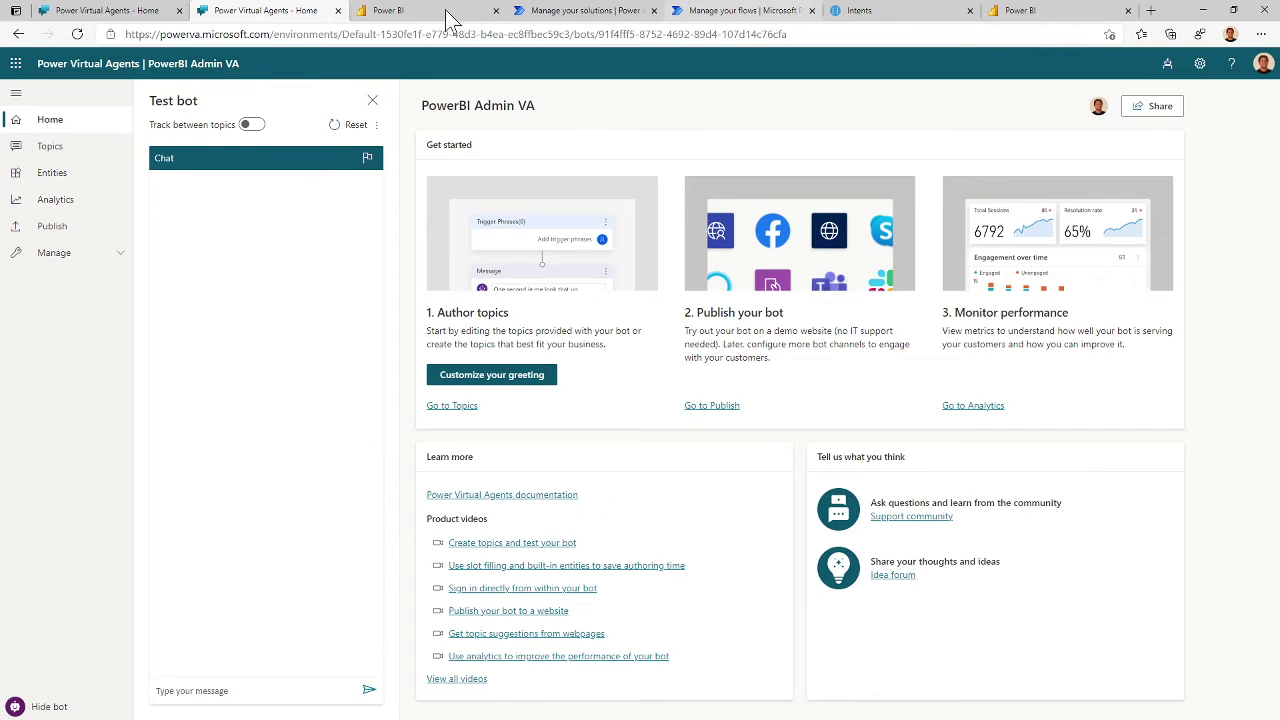
pyautogui.click(1167, 63)
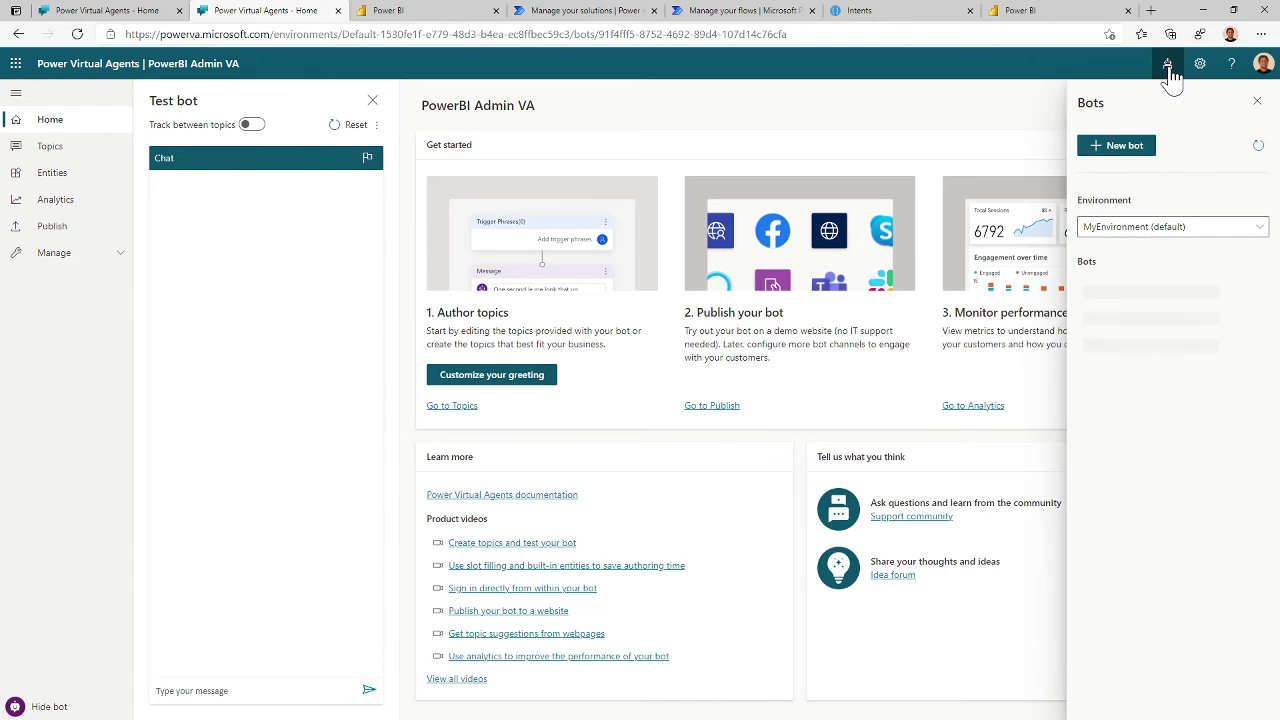
pyautogui.click(1124, 147)
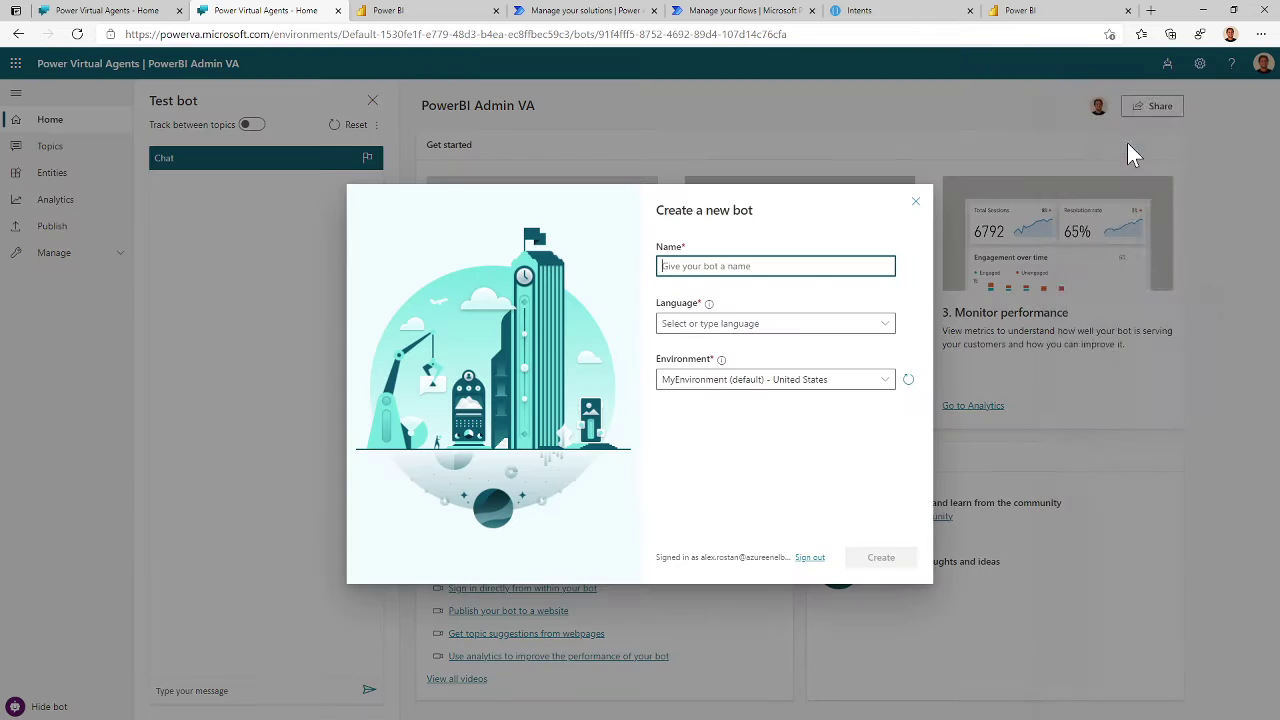
pyautogui.write('ScottishSummit')
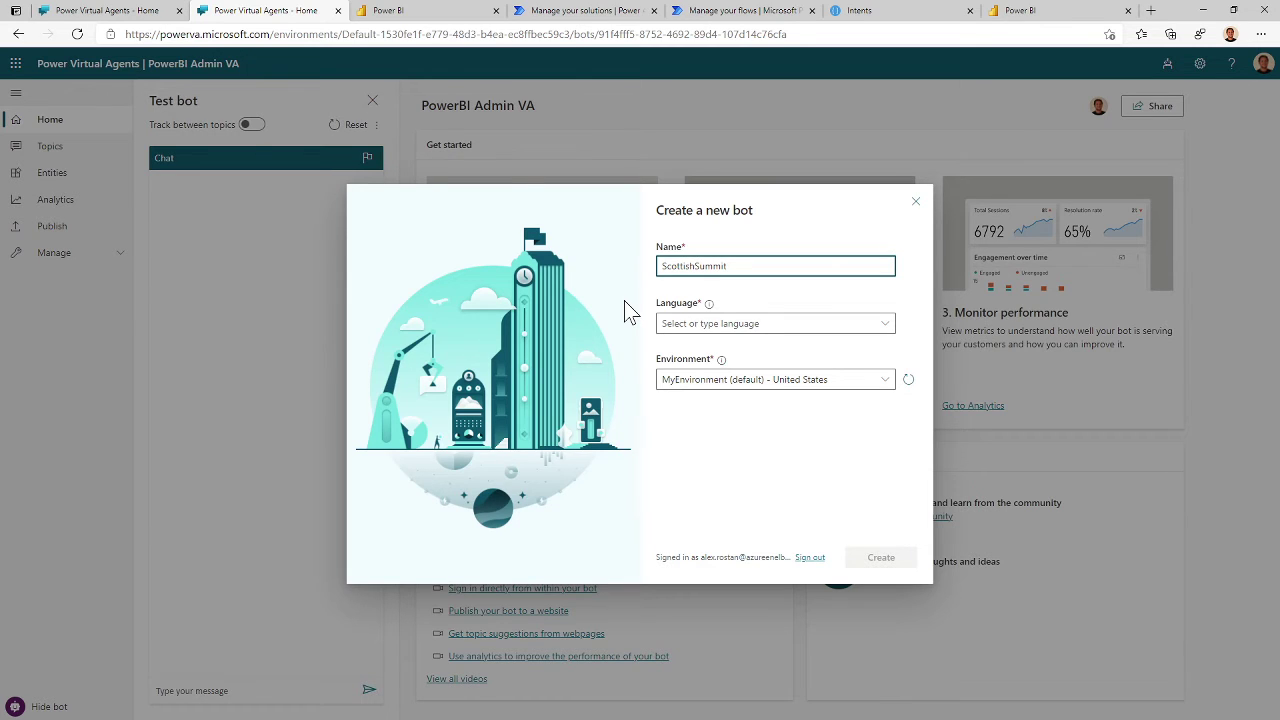
pyautogui.write('PB')
pyautogui.write('IVA')
pyautogui.press('BackSpace')
pyautogui.press('BackSpace')
pyautogui.write('Bo')
# Step: Set the bot's language to Spanish (ES) and create it in the MyEnvironment (default) environment
pyautogui.click(695, 323)
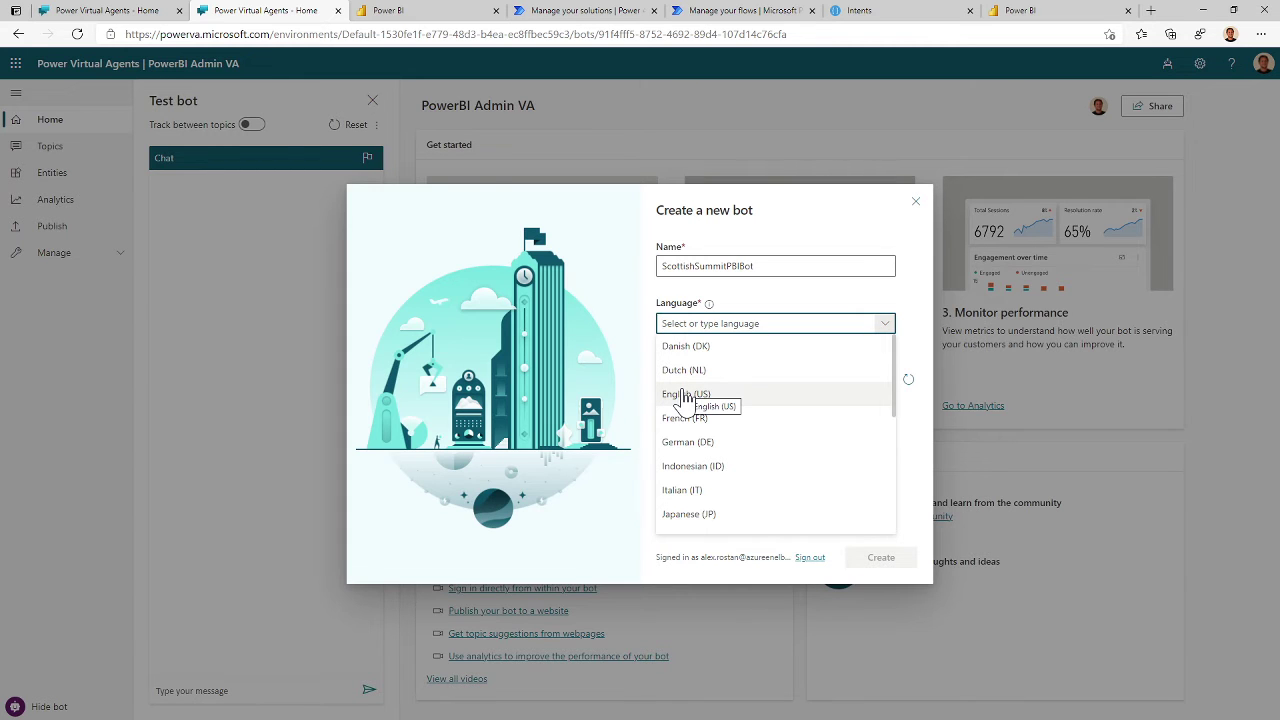
pyautogui.scroll(-3, 692, 415)
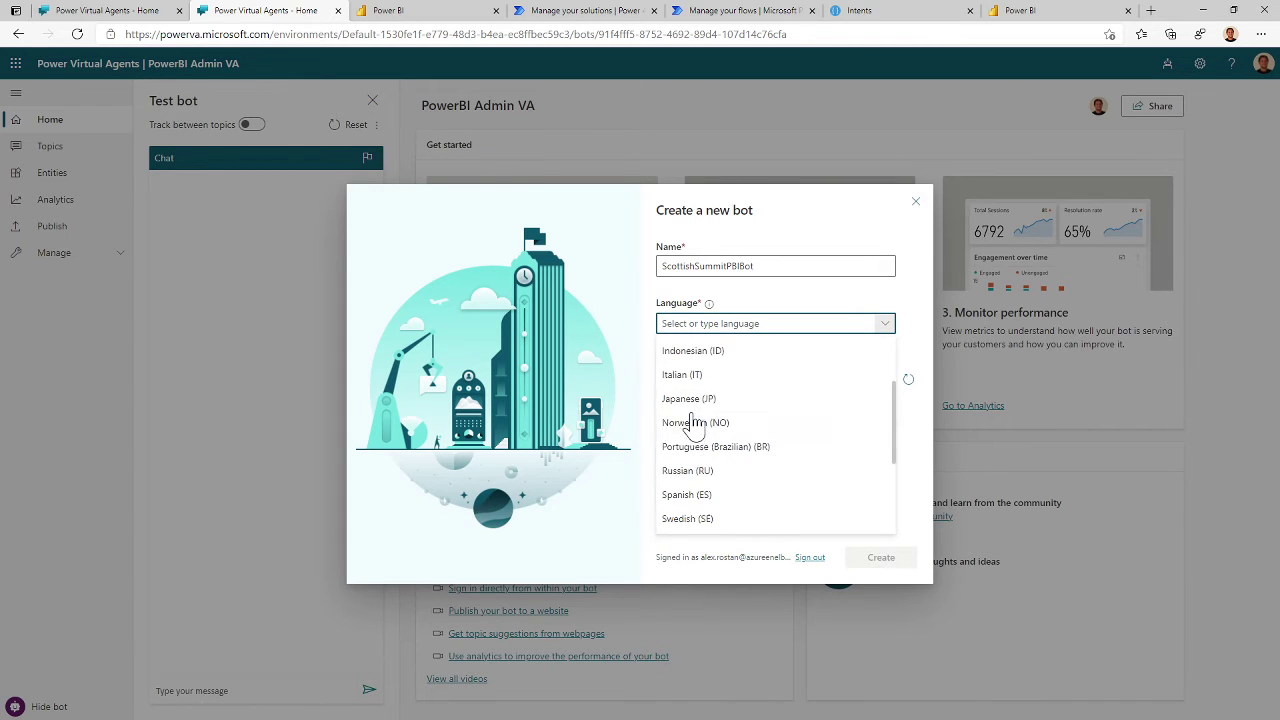
pyautogui.scroll(-1, 685, 430)
pyautogui.click(678, 452)
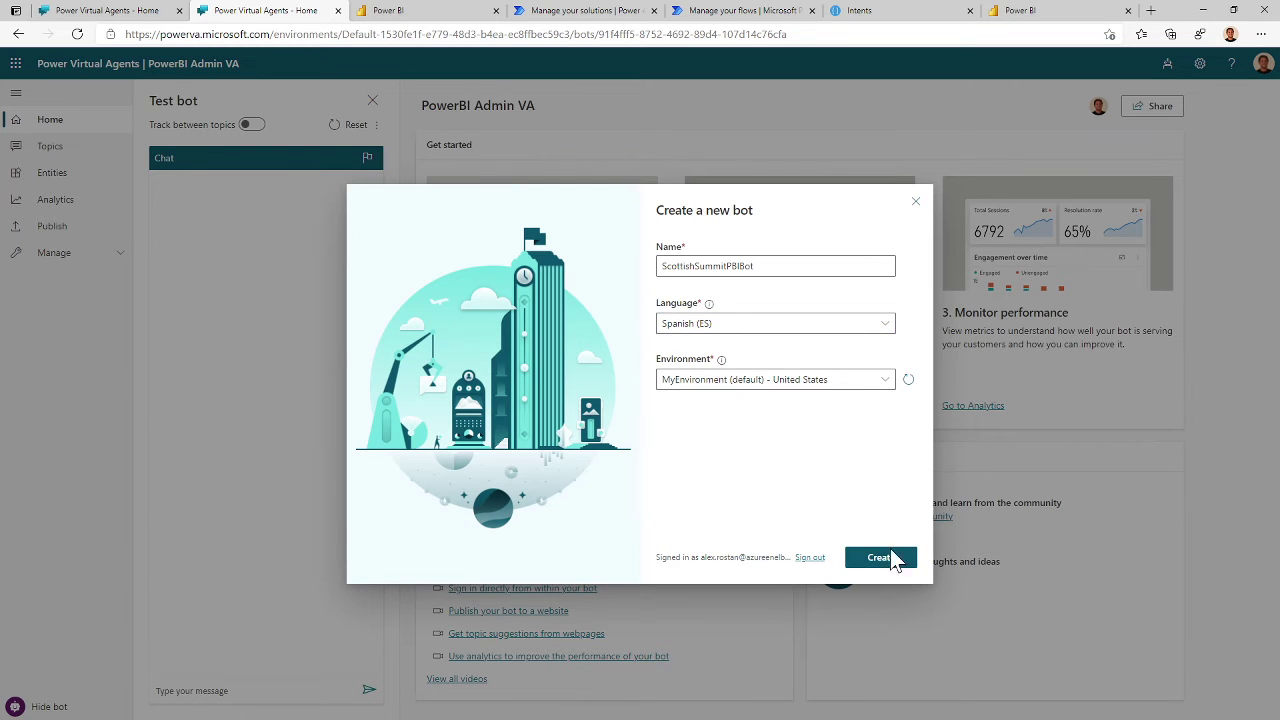
pyautogui.click(880, 558)
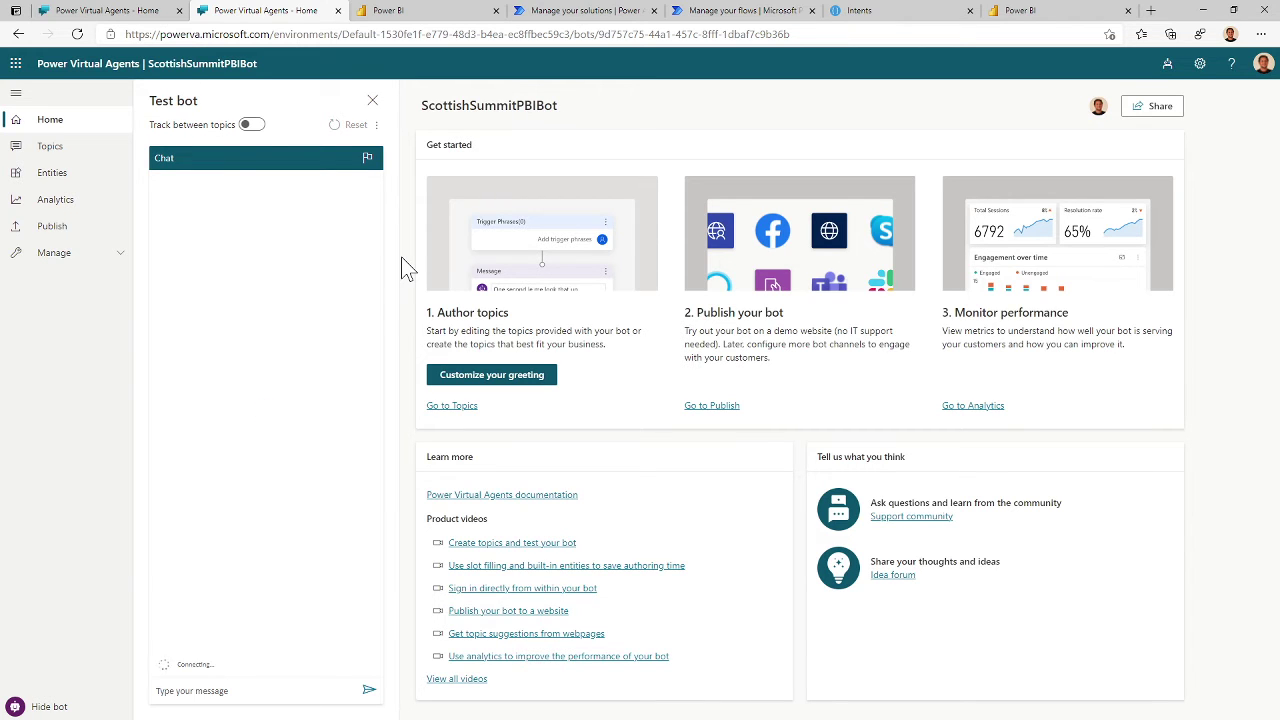
# Step: Test the new bot's greeting by sending it the message "hola"
pyautogui.click(313, 698)
pyautogui.write('hola')
pyautogui.press('Return')
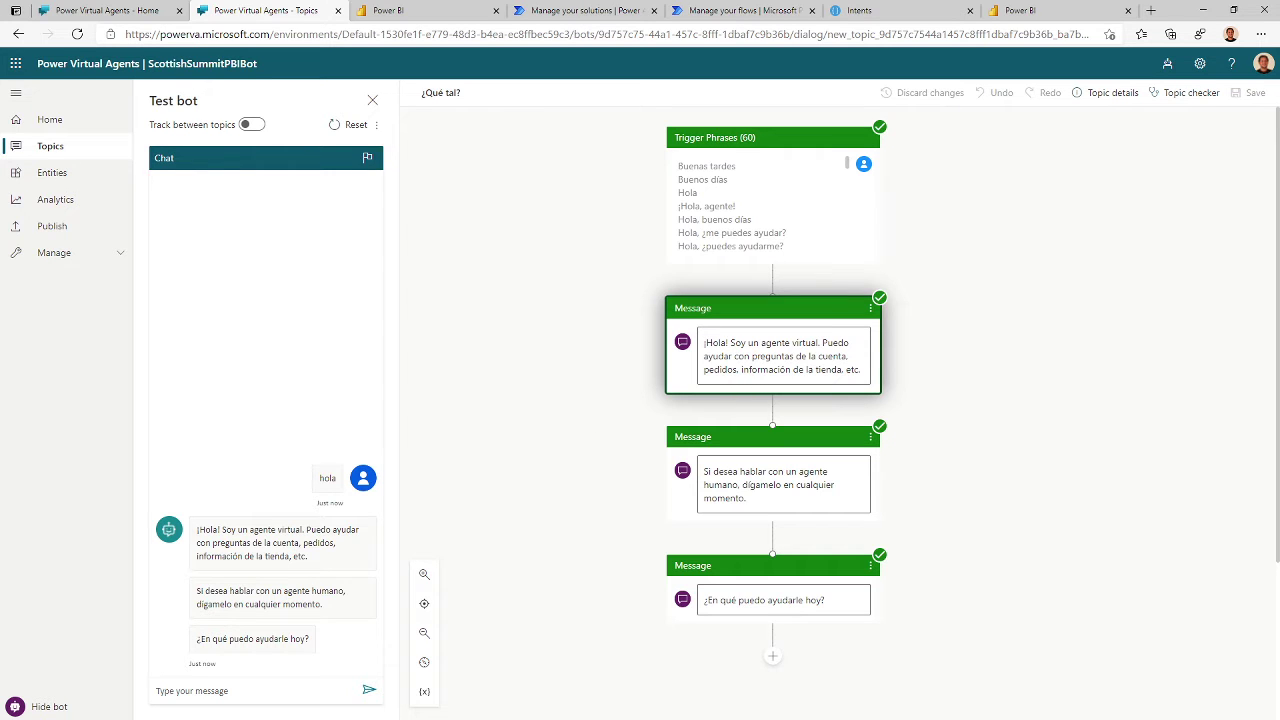
# Step: Replace the ending of the first greeting message with "conusltas sobre tu tenant de PowerBI" and delete the message about talking to a human agent
pyautogui.moveTo(752, 356); pyautogui.dragTo(853, 370)
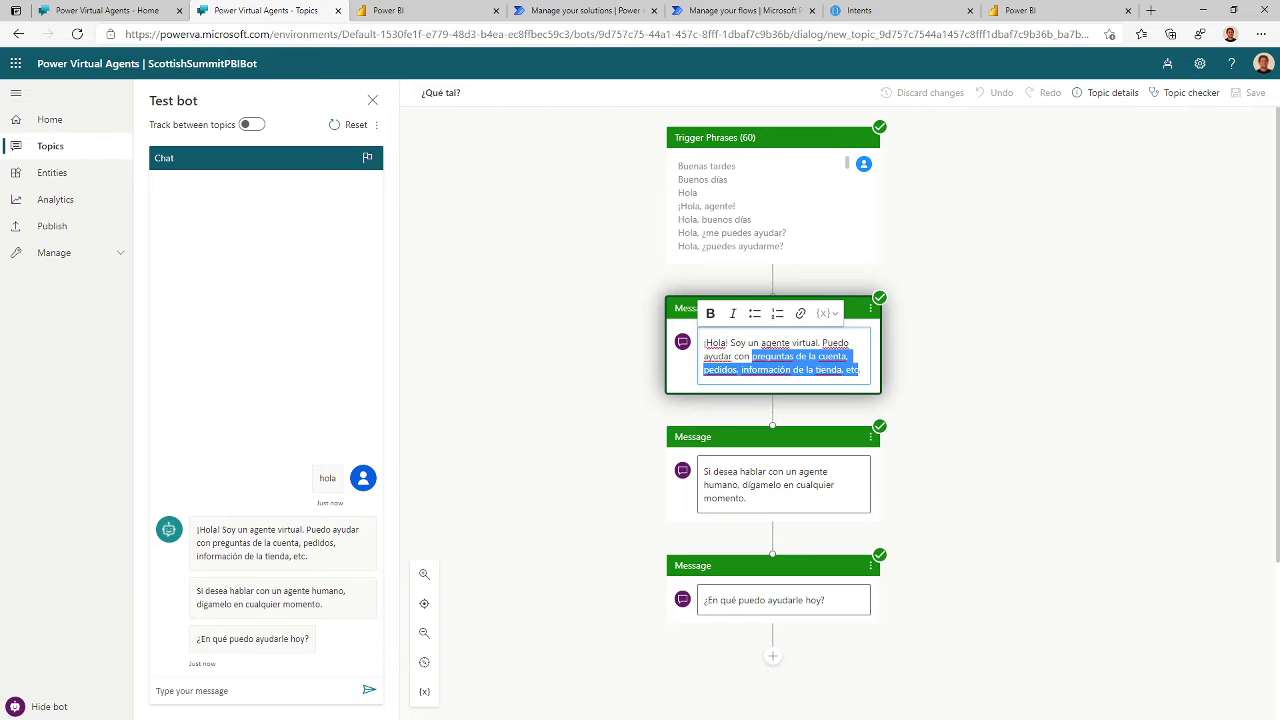
pyautogui.press('BackSpace')
pyautogui.write('conusltas')
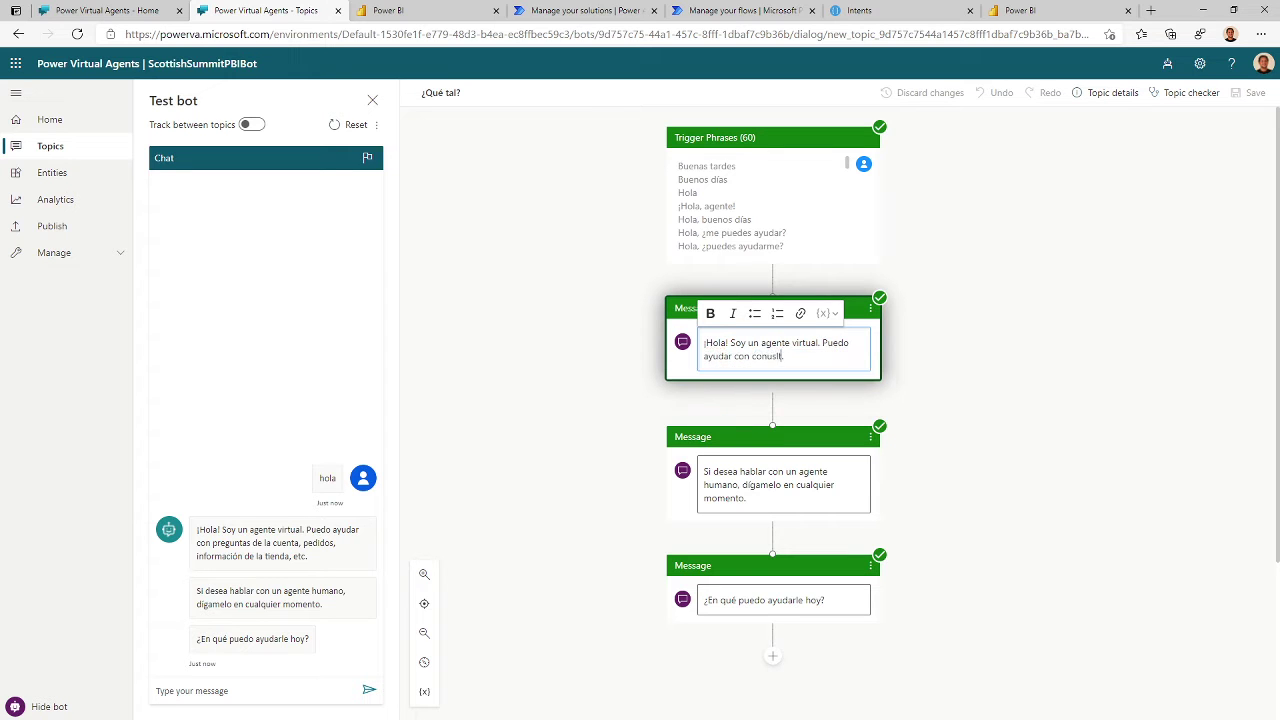
pyautogui.write(' sobre ')
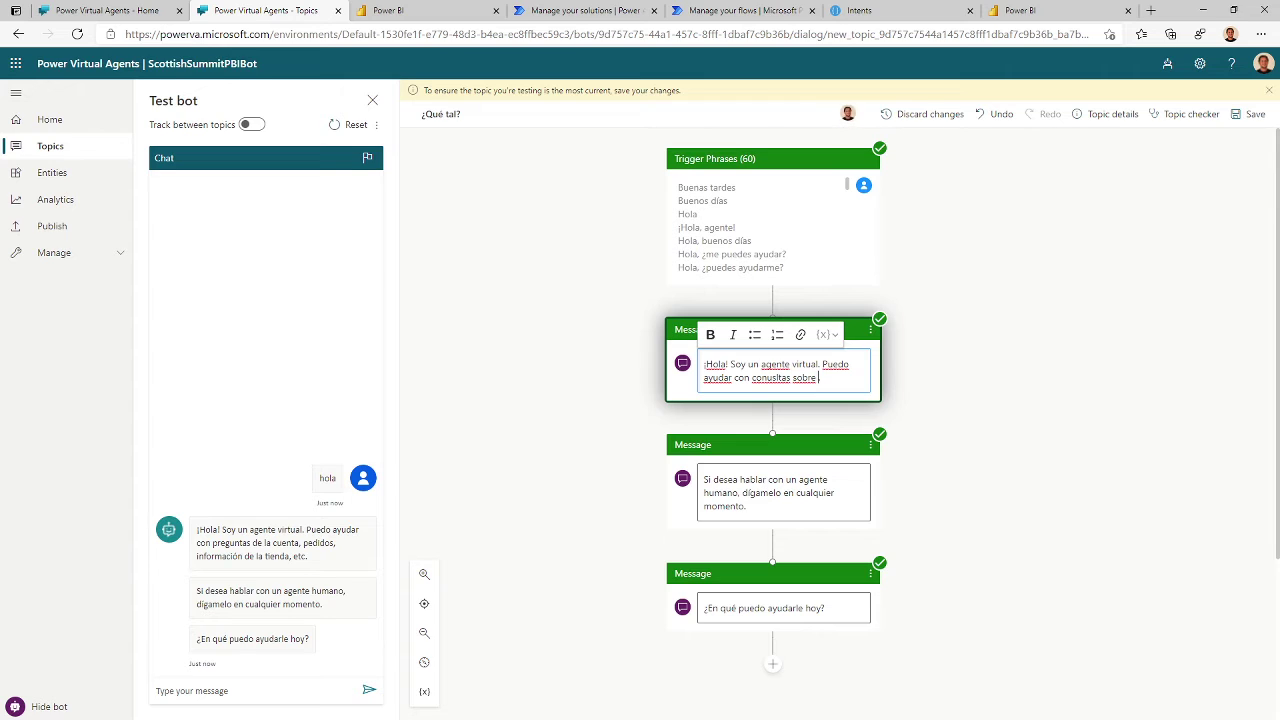
pyautogui.write('PowerBI')
pyautogui.write(' tu ten')
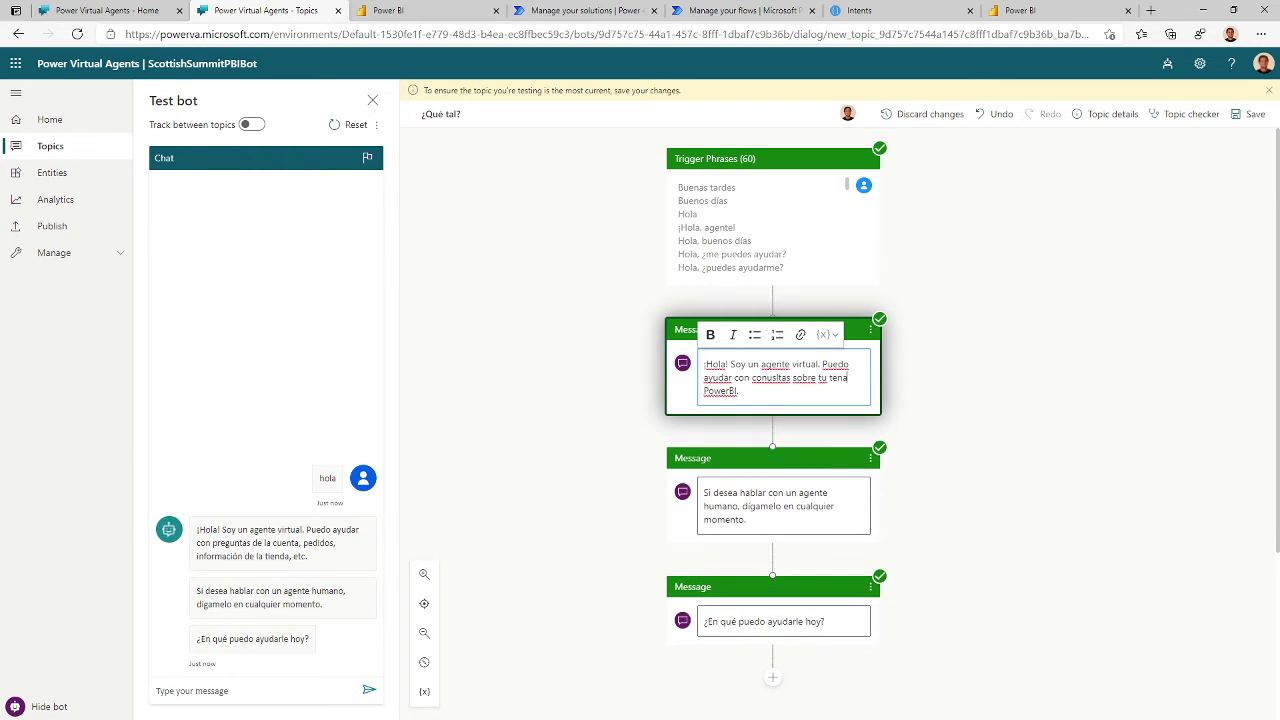
pyautogui.write('ant de')
pyautogui.click(870, 458)
pyautogui.click(899, 464)
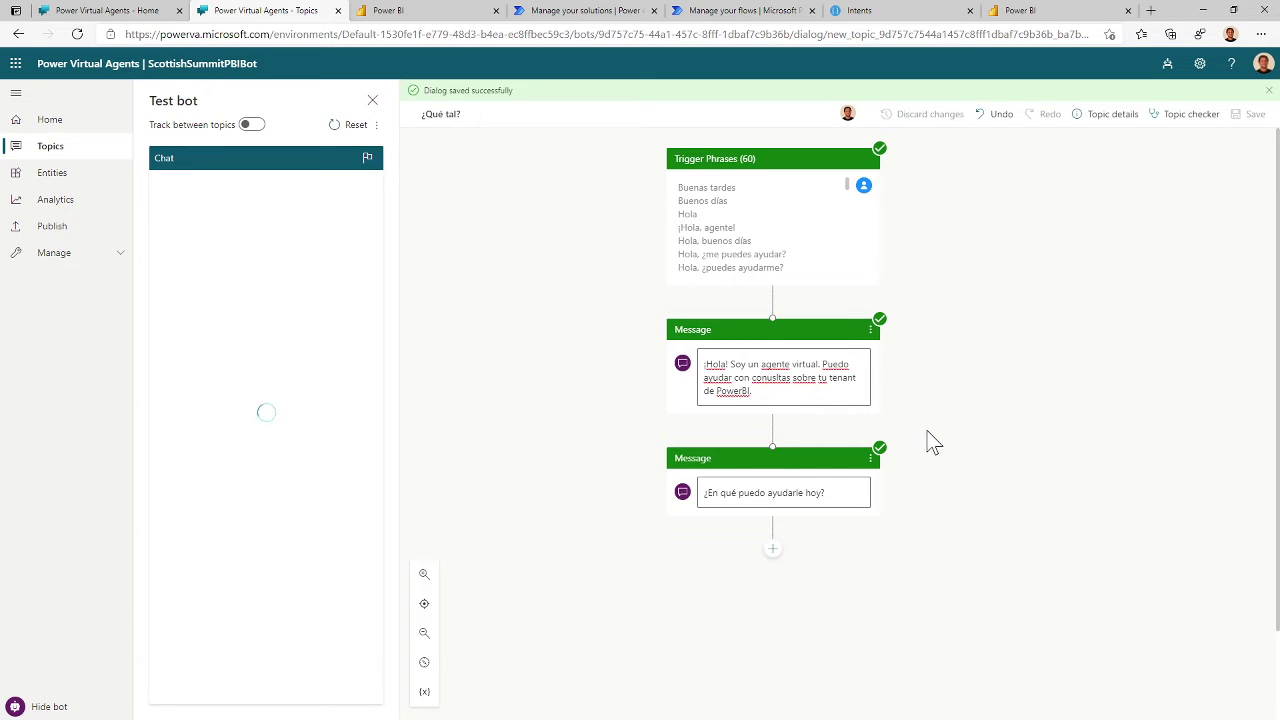
# Step: Correct the greeting message's wording to "consultas" and "ayudarte", and save the topic
pyautogui.click(770, 378)
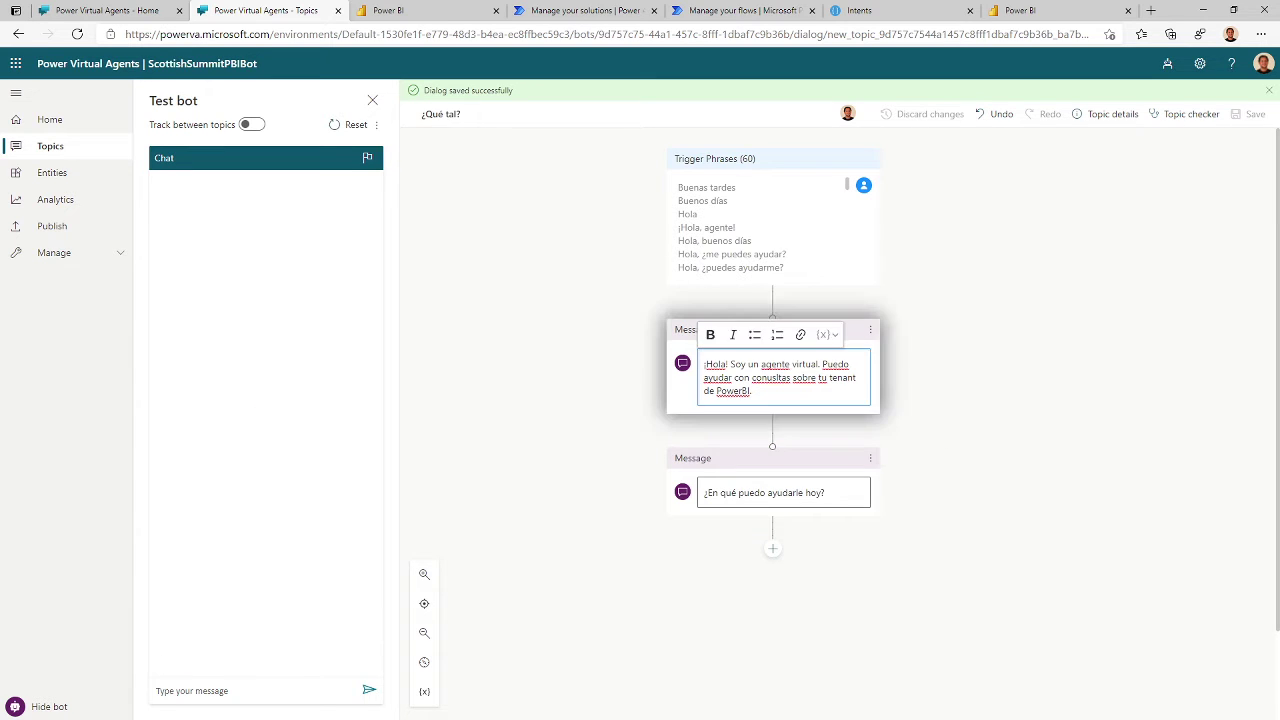
pyautogui.press('BackSpace')
pyautogui.write('u')
pyautogui.click(1006, 391)
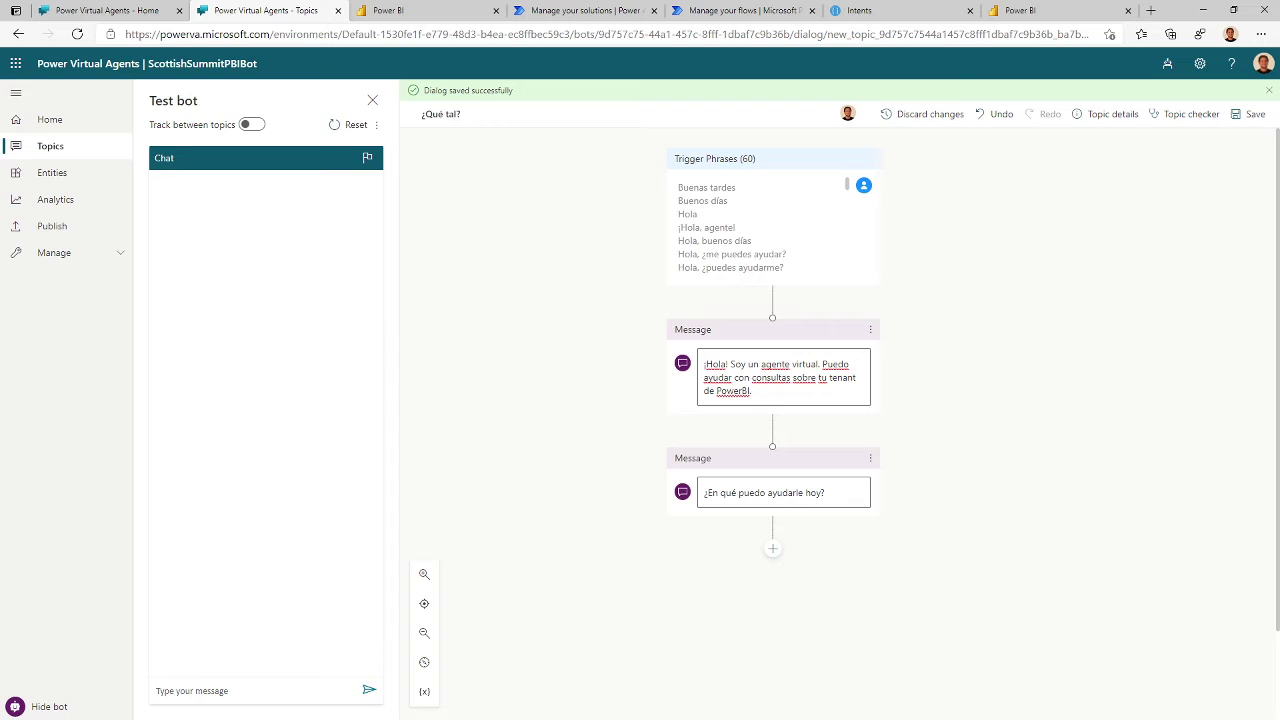
pyautogui.click(733, 378)
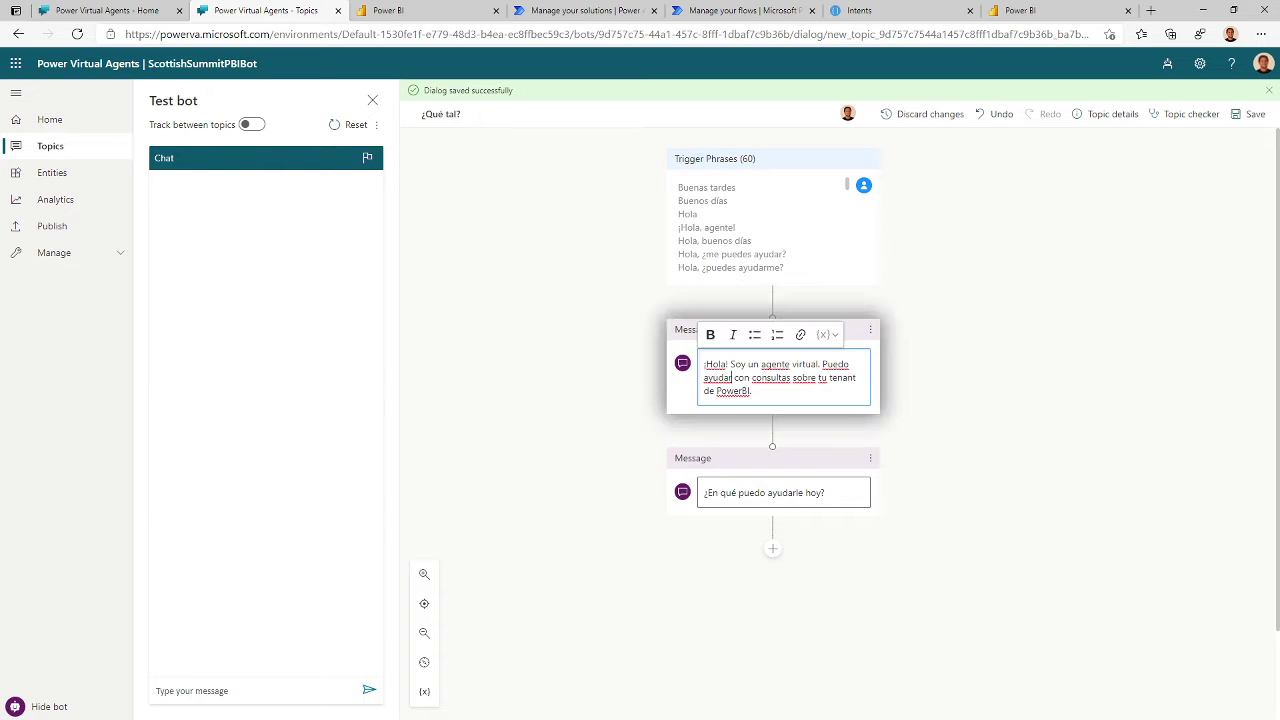
pyautogui.write('te')
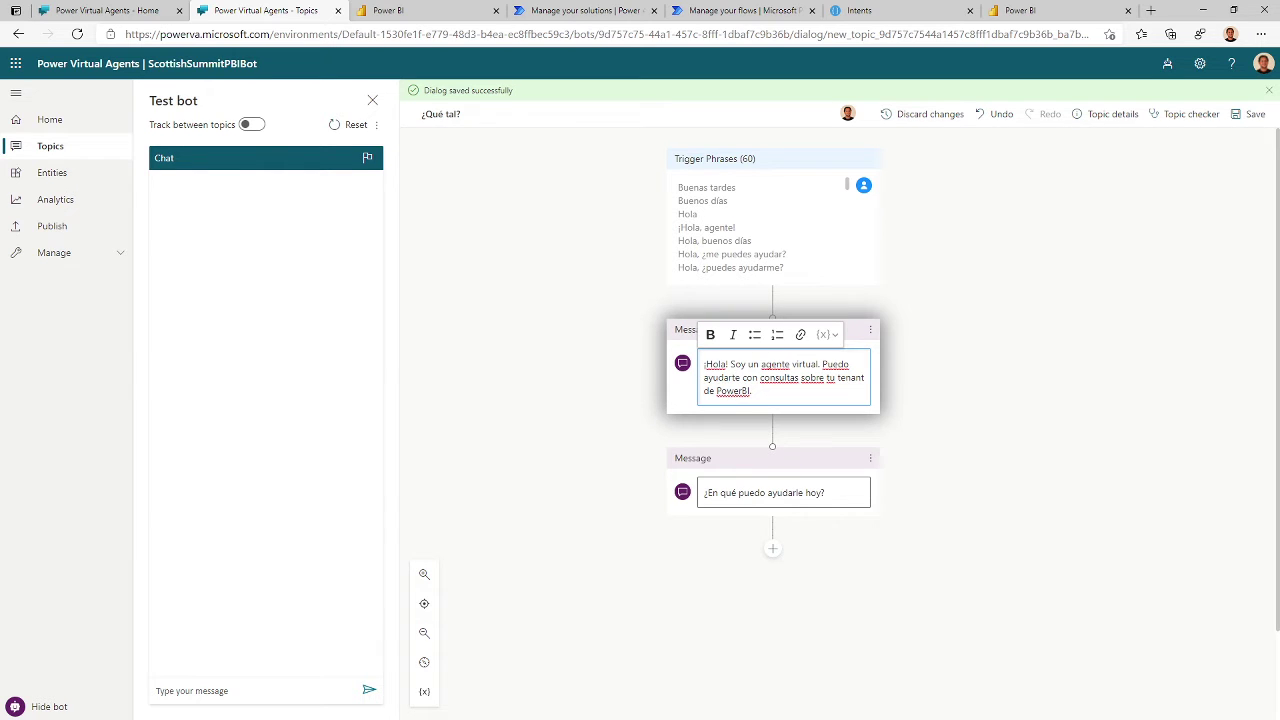
pyautogui.click(969, 350)
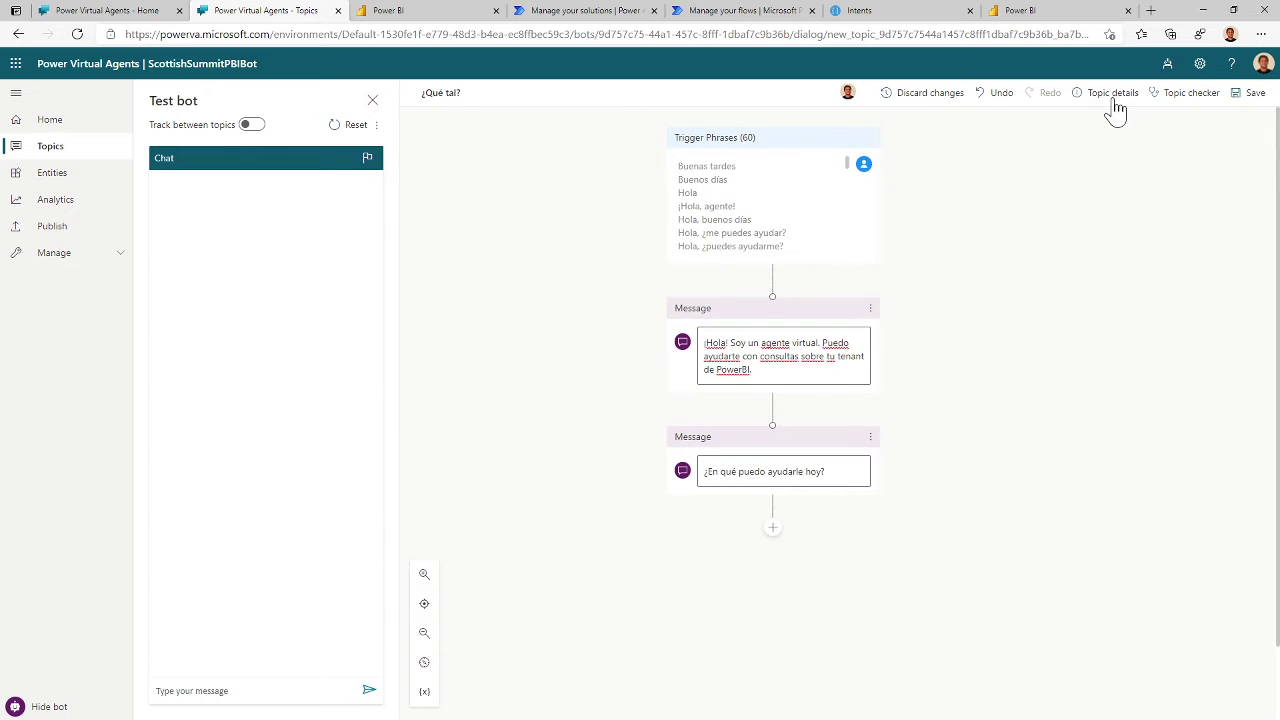
pyautogui.click(1250, 113)
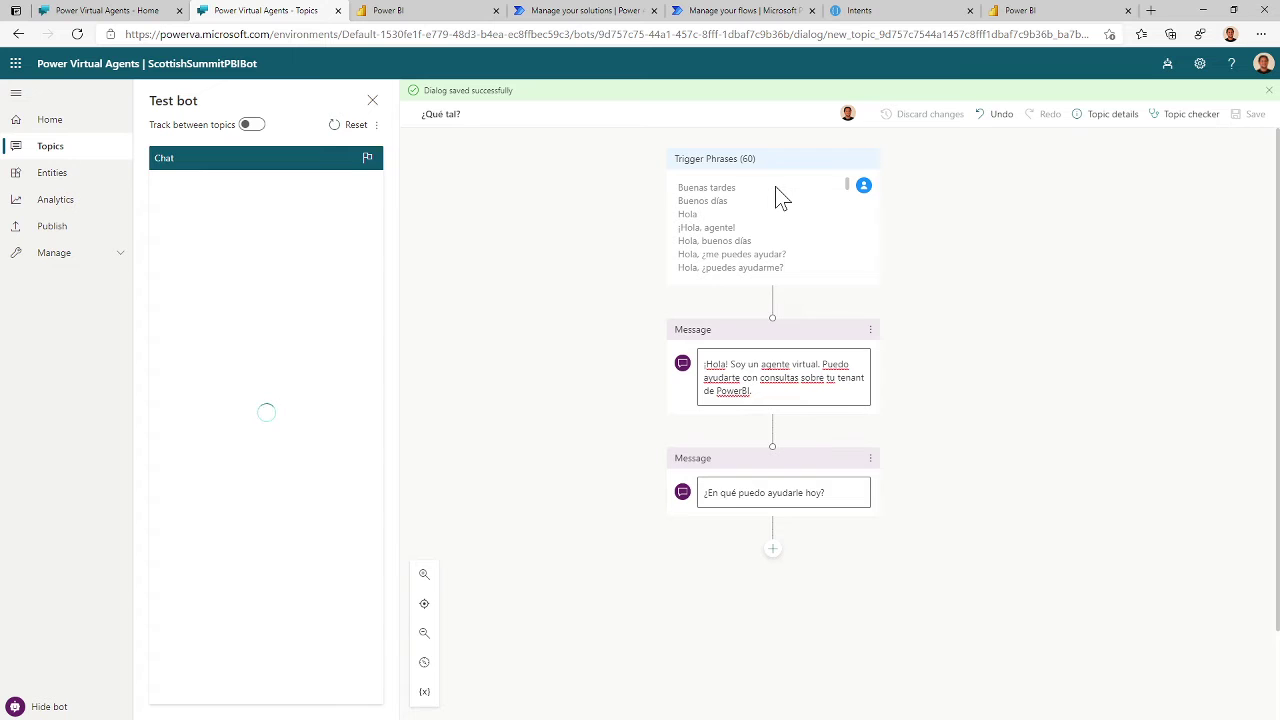
# Step: Look through the greeting topic's trigger phrases and test the bot again with the message "hola"
pyautogui.scroll(-1, 781, 197)
pyautogui.scroll(1, 781, 197)
pyautogui.scroll(-8, 781, 197)
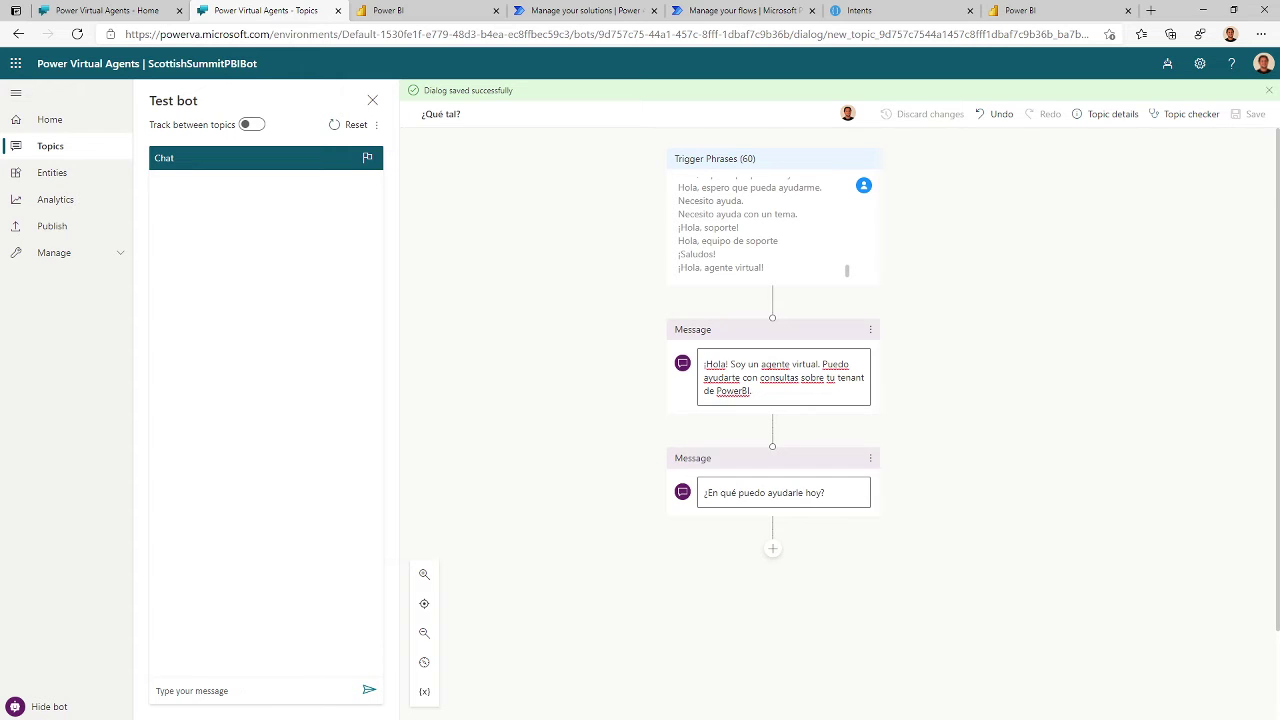
pyautogui.write('hola')
pyautogui.press('Return')
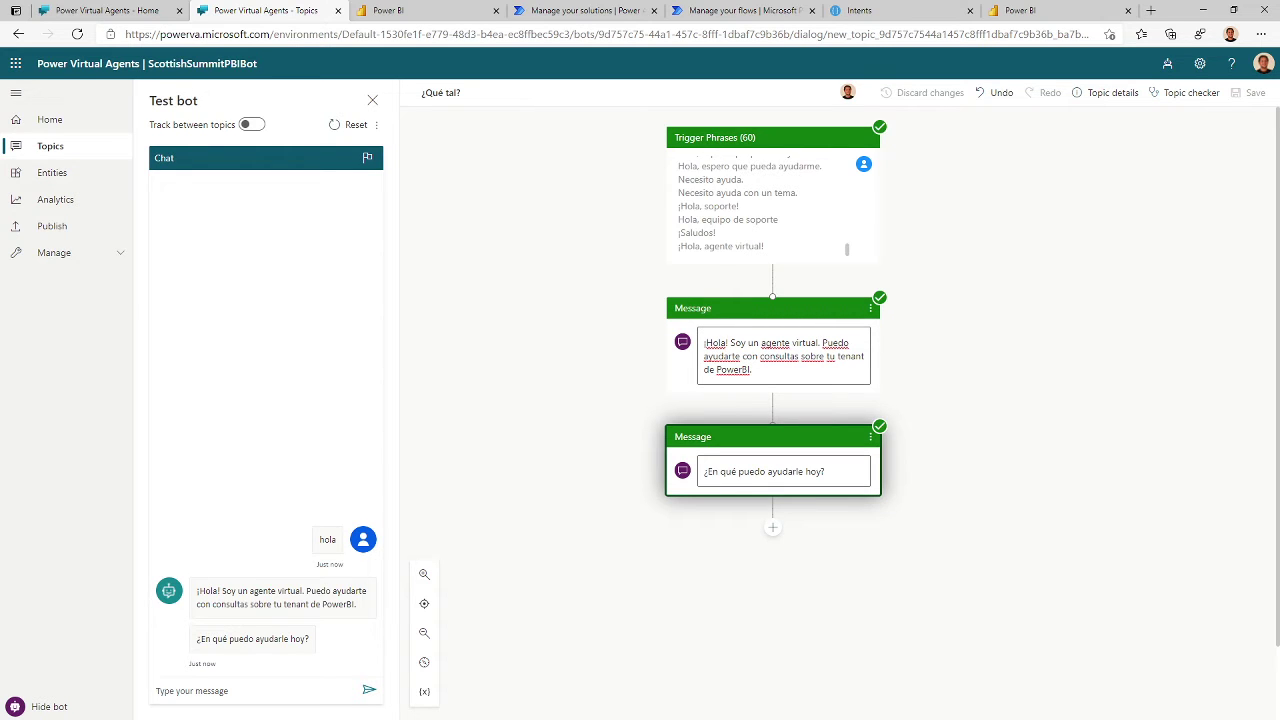
# Step: Review the topic list and the setup details of the ¿Qué tal? topic, and return to its authoring canvas
pyautogui.click(36, 150)
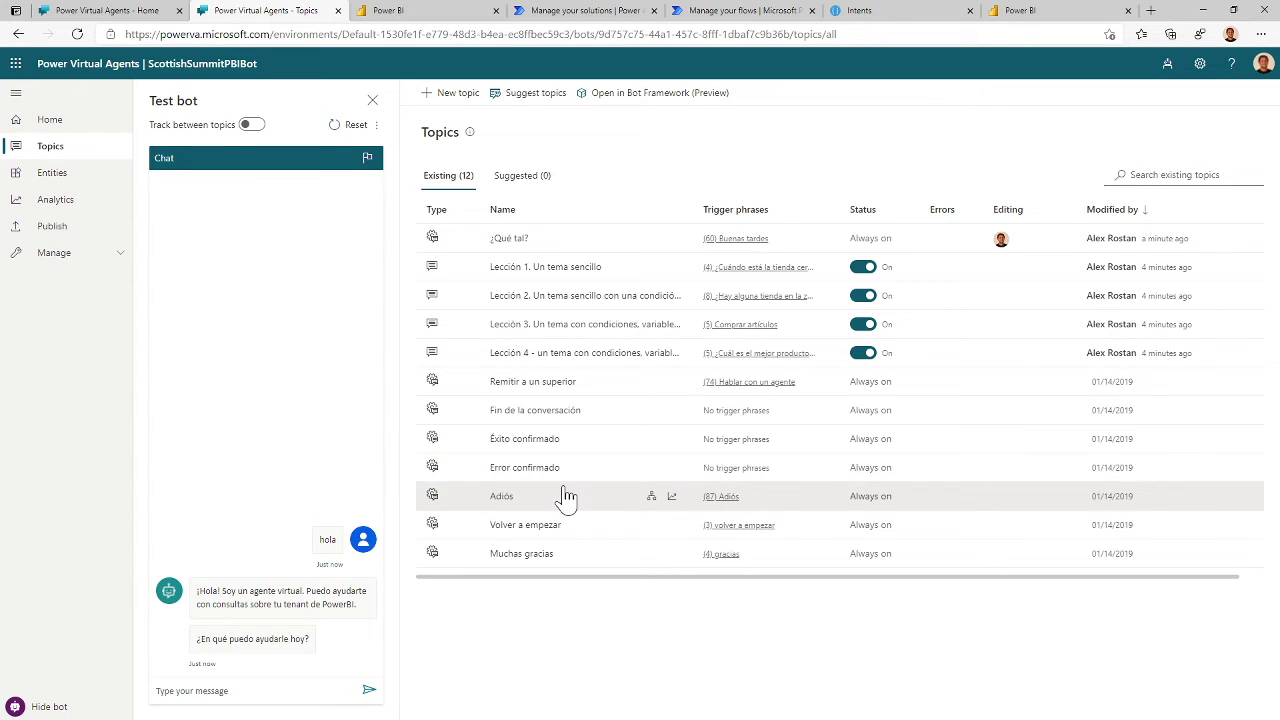
pyautogui.click(515, 239)
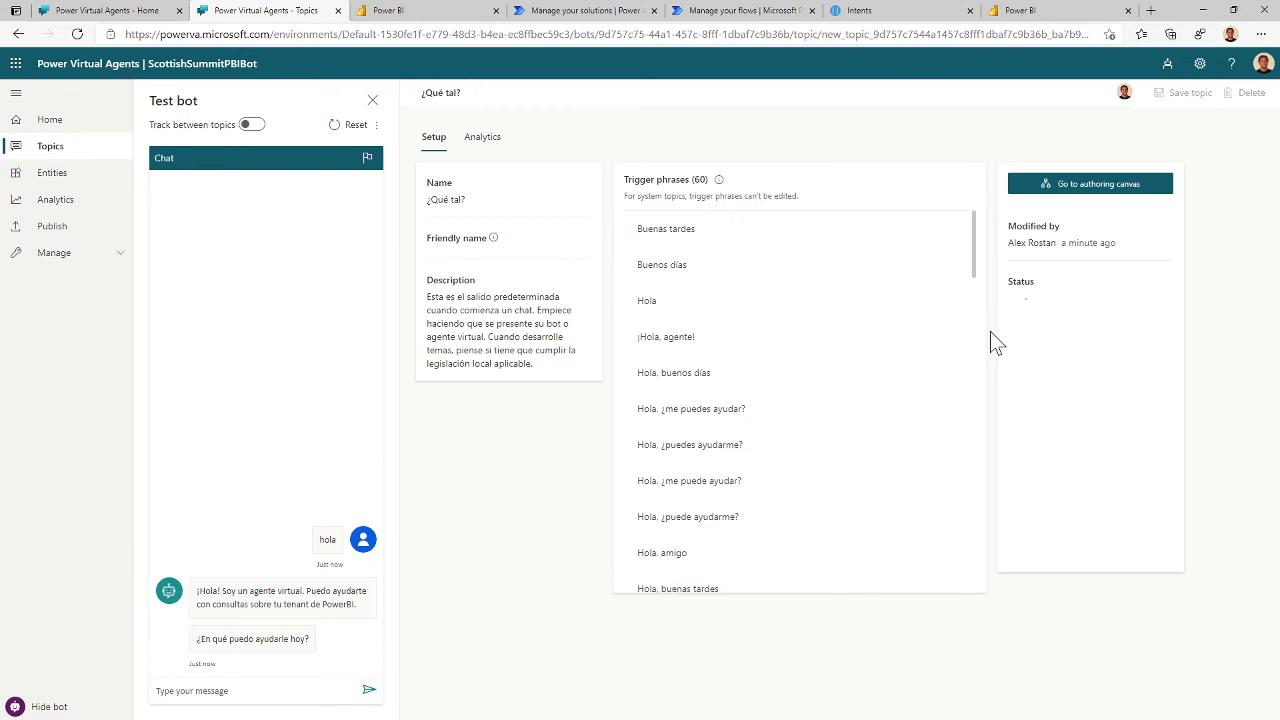
pyautogui.click(1088, 190)
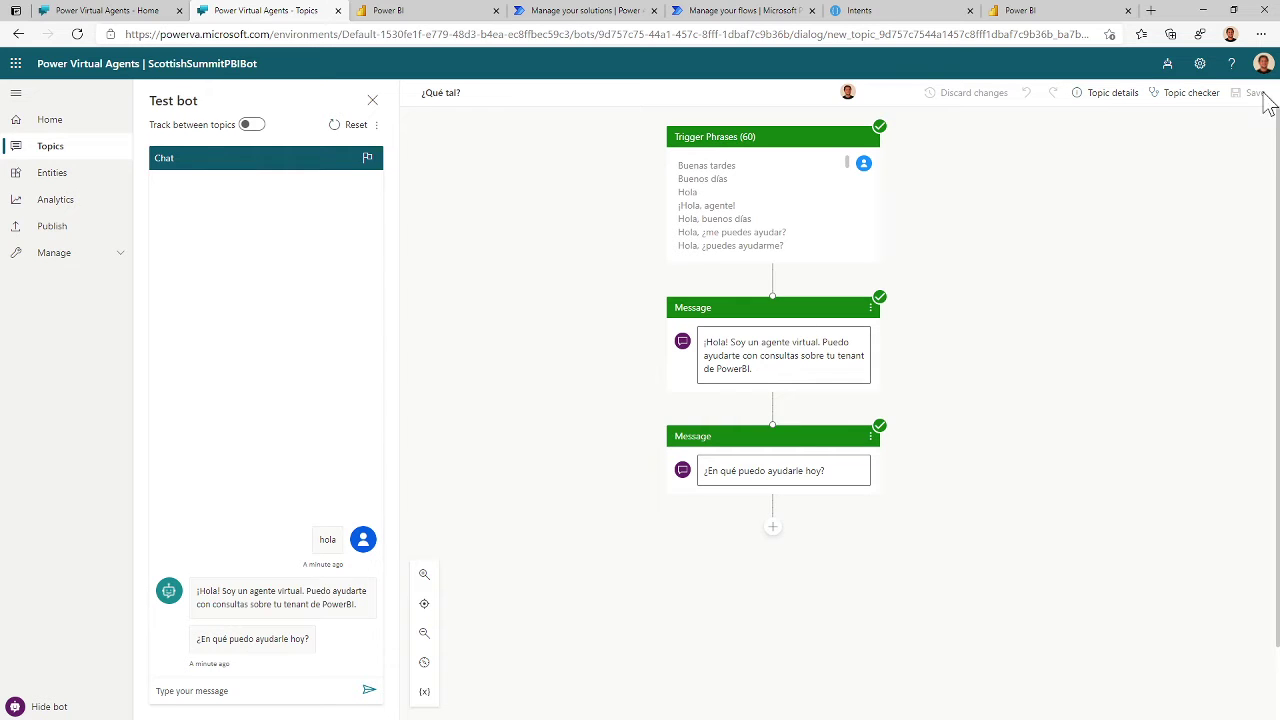
# Step: Add the system Fallback topic in the bot's settings and open it for authoring
pyautogui.click(1199, 64)
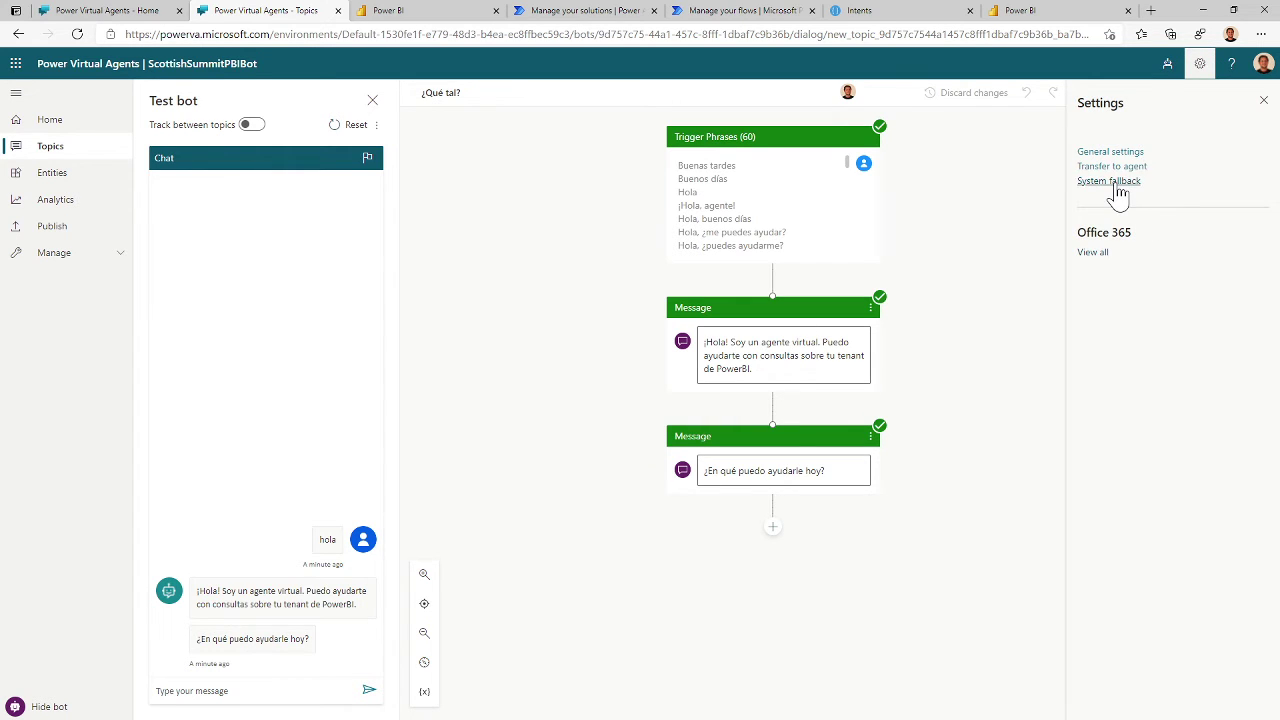
pyautogui.click(1115, 182)
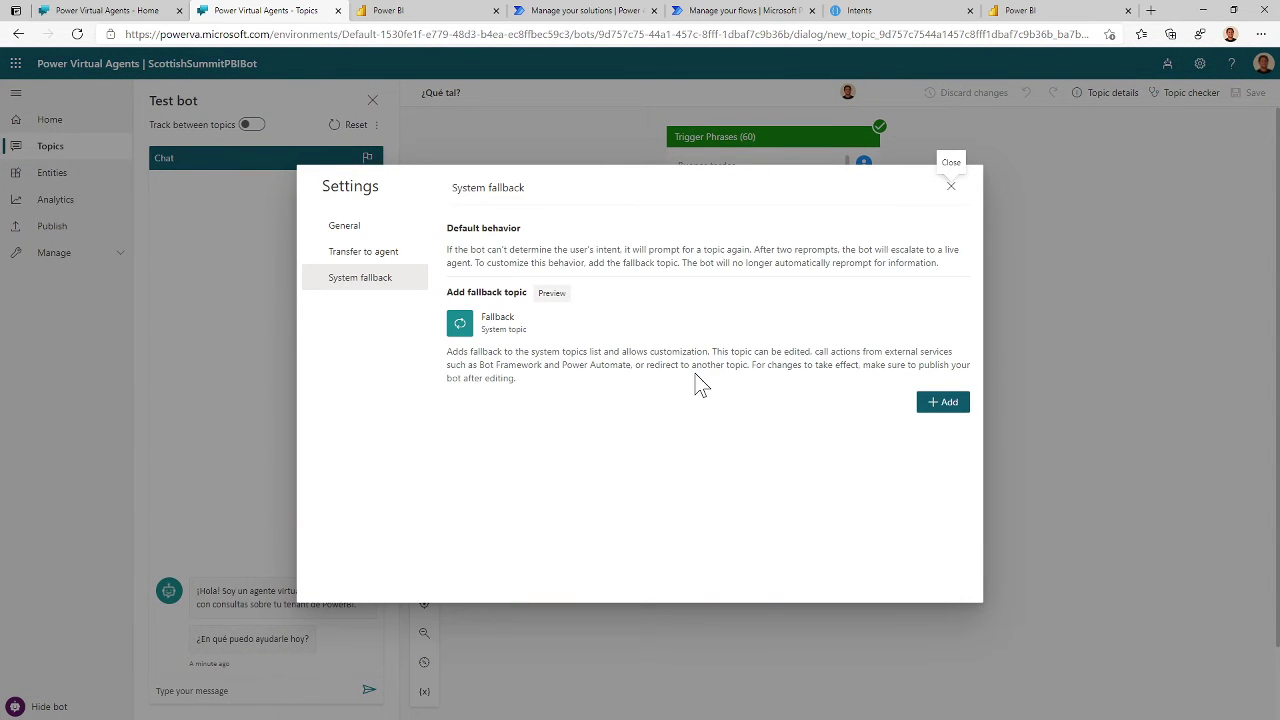
pyautogui.click(929, 405)
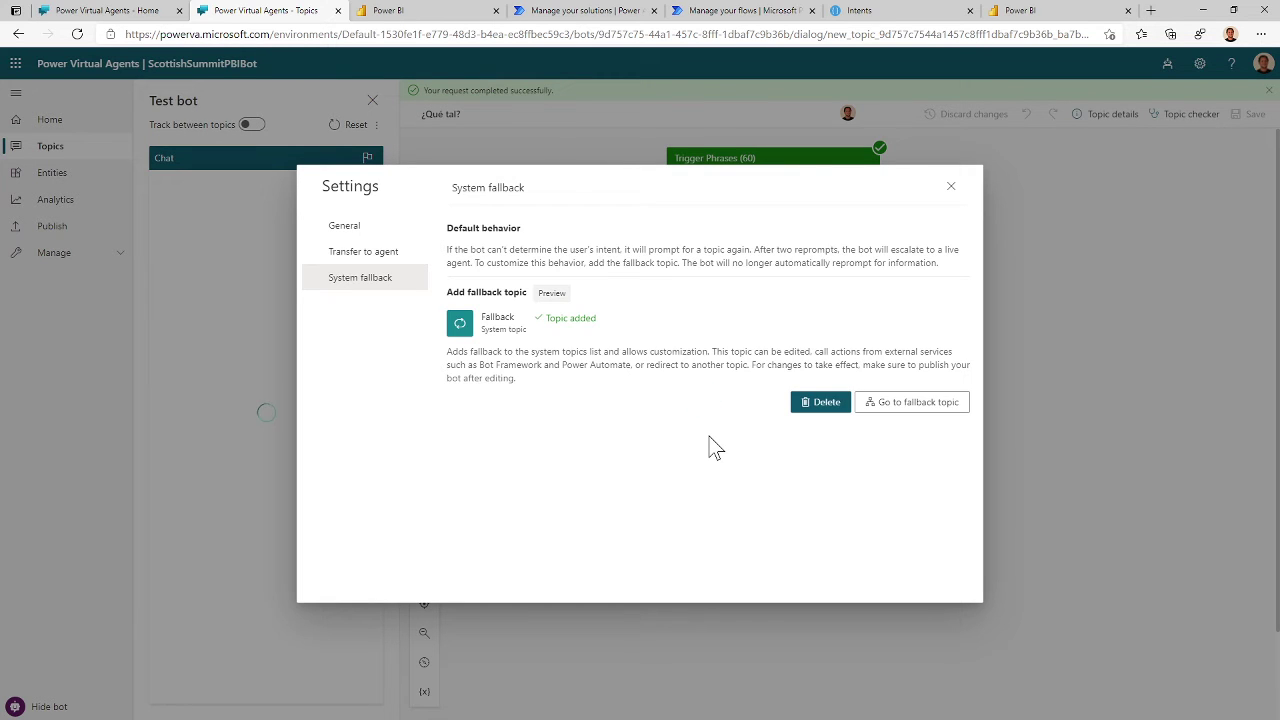
pyautogui.click(903, 402)
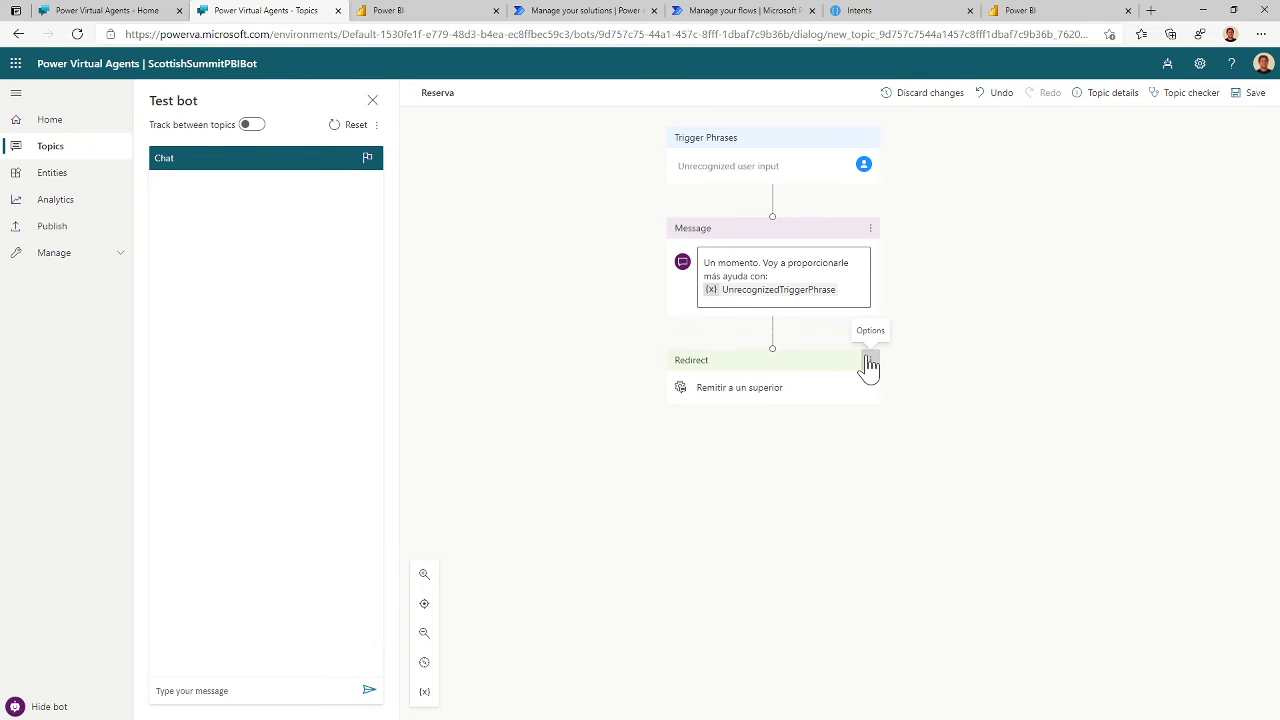
# Step: Delete the Redirect node to "Remitir a un superior" from the fallback topic
pyautogui.click(869, 361)
pyautogui.click(900, 362)
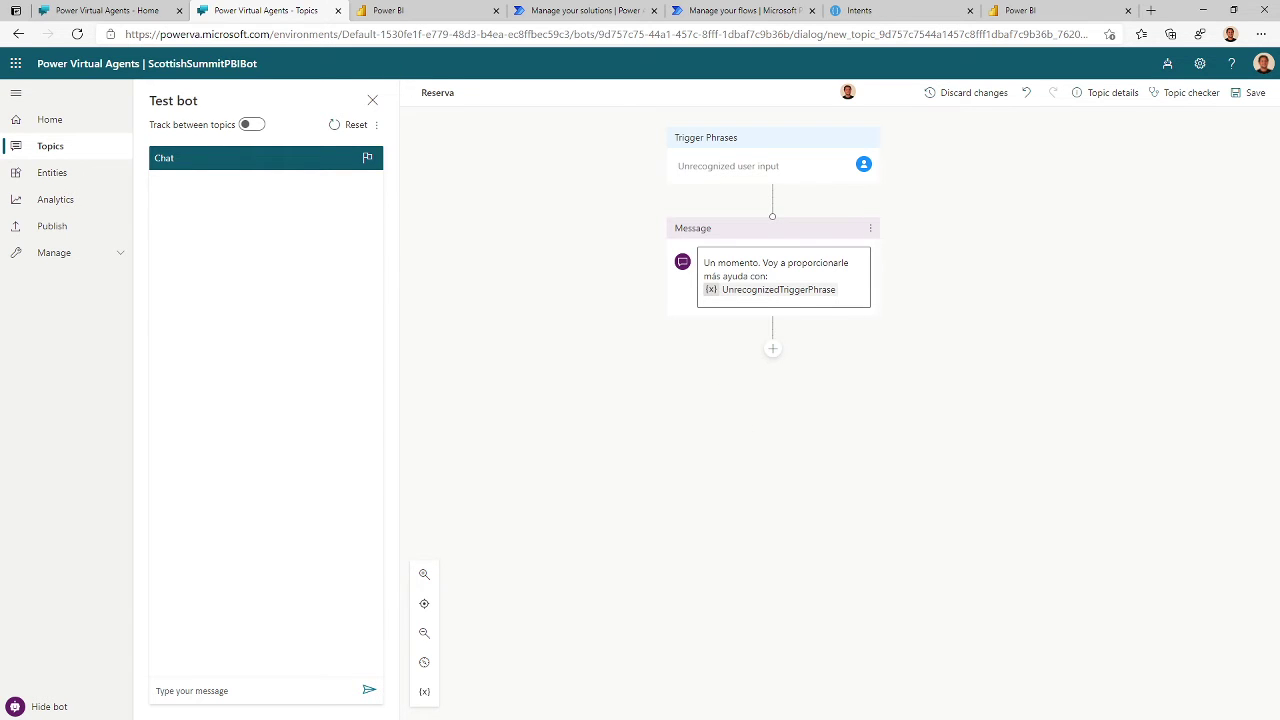
pyautogui.doubleClick(437, 92)
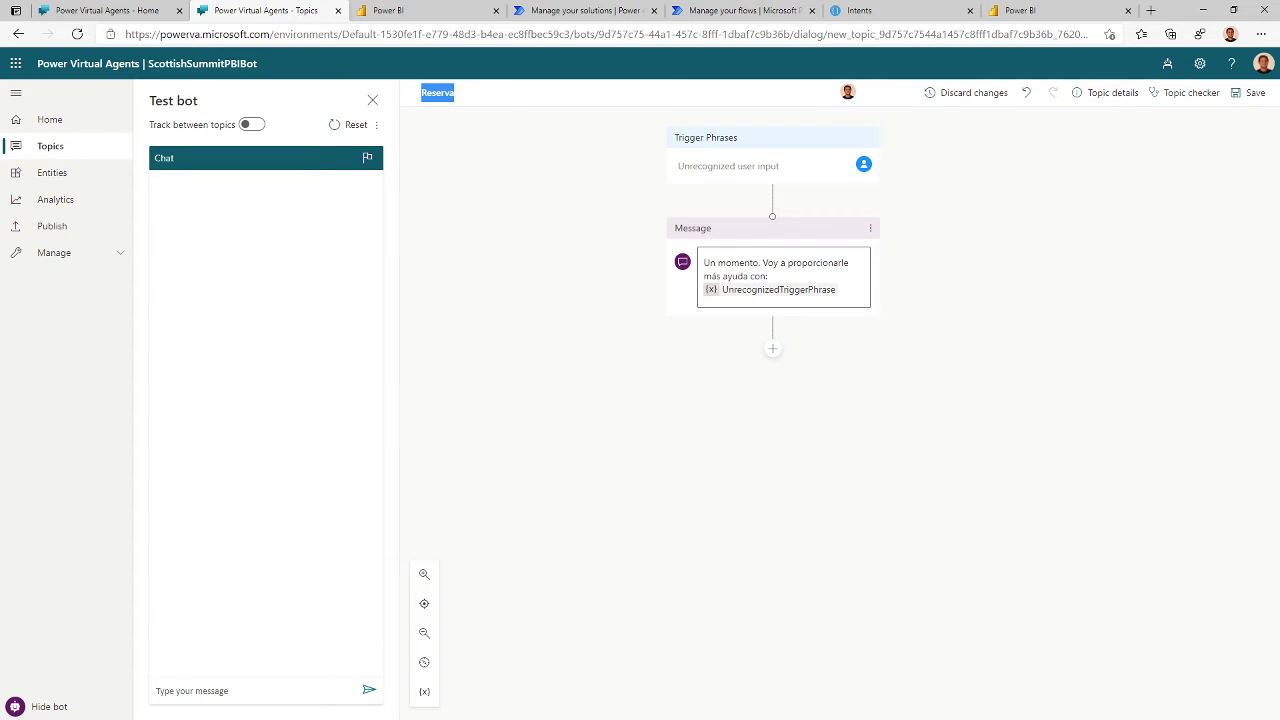
pyautogui.click(456, 178)
# Step: Below the fallback topic's message, choose to call an action and create a new Power Automate flow for it
pyautogui.click(773, 350)
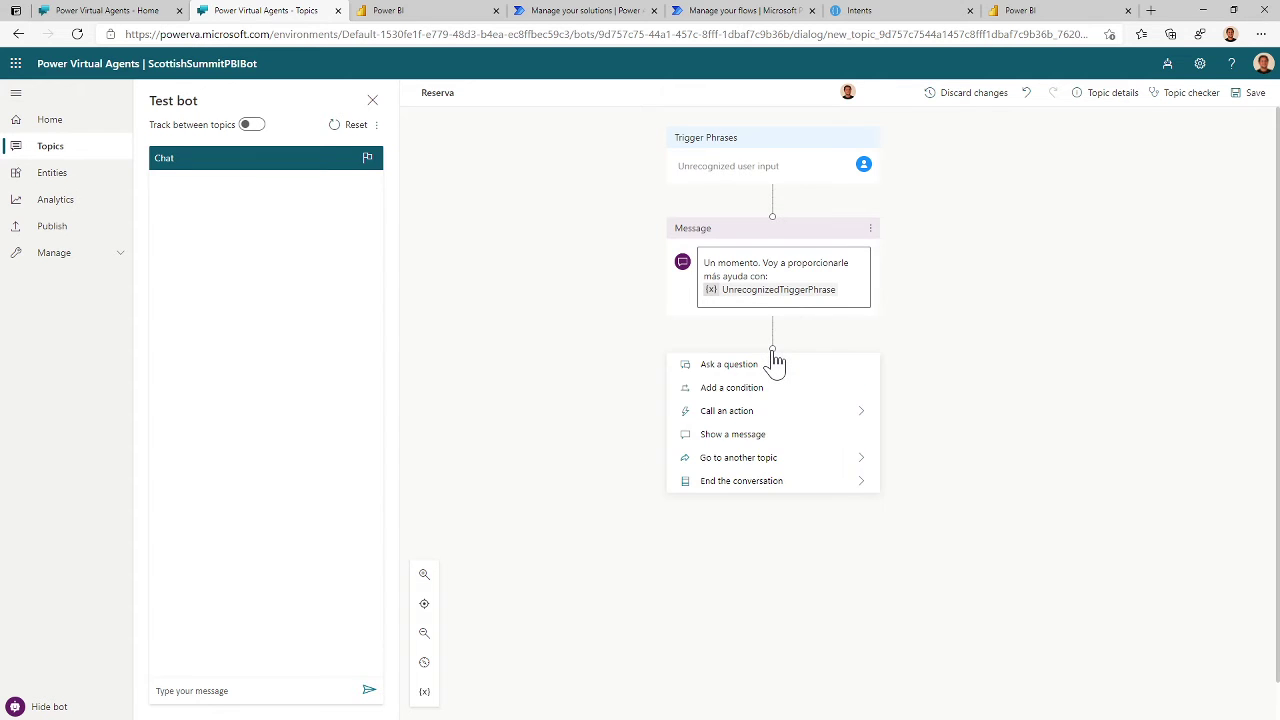
pyautogui.click(776, 414)
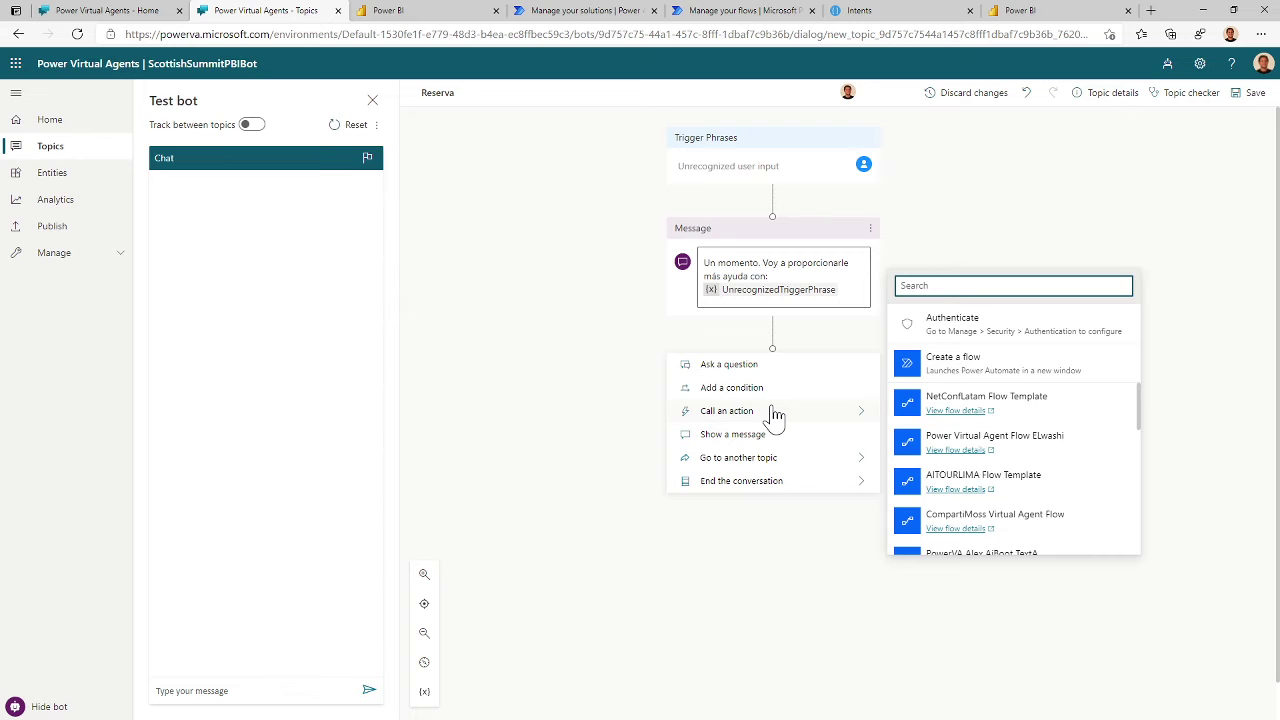
pyautogui.click(950, 365)
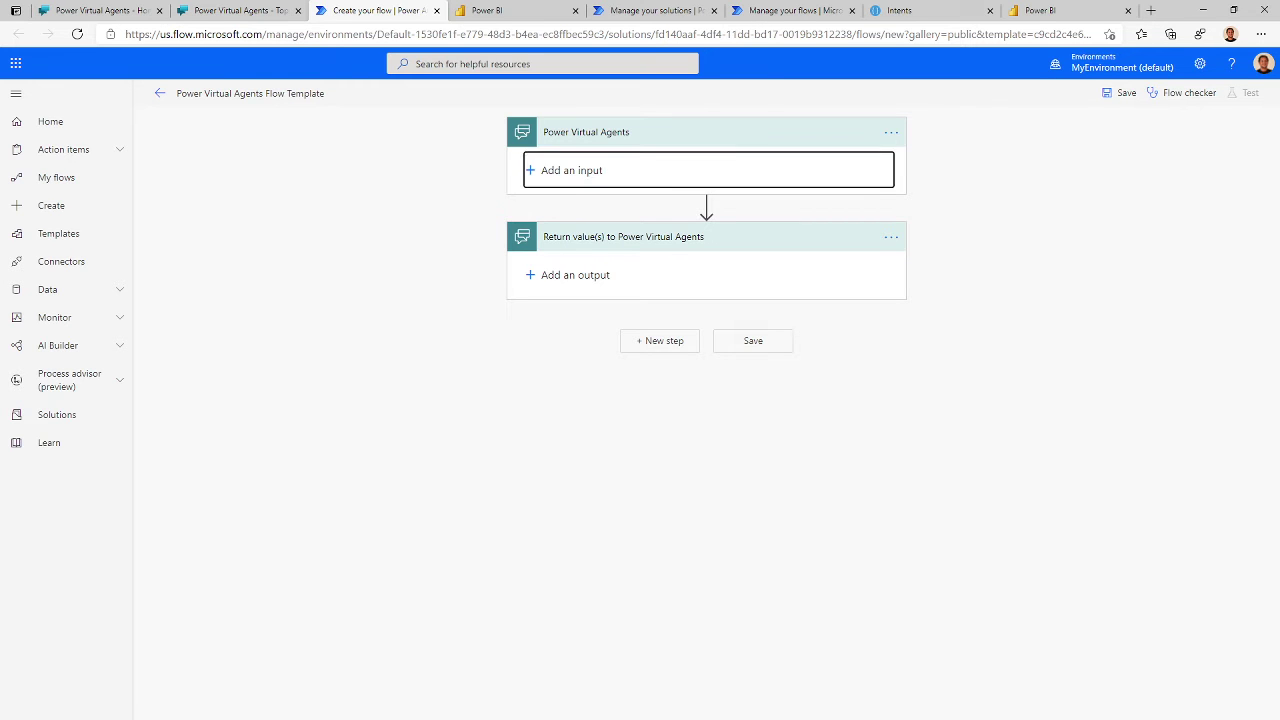
pyautogui.click(571, 170)
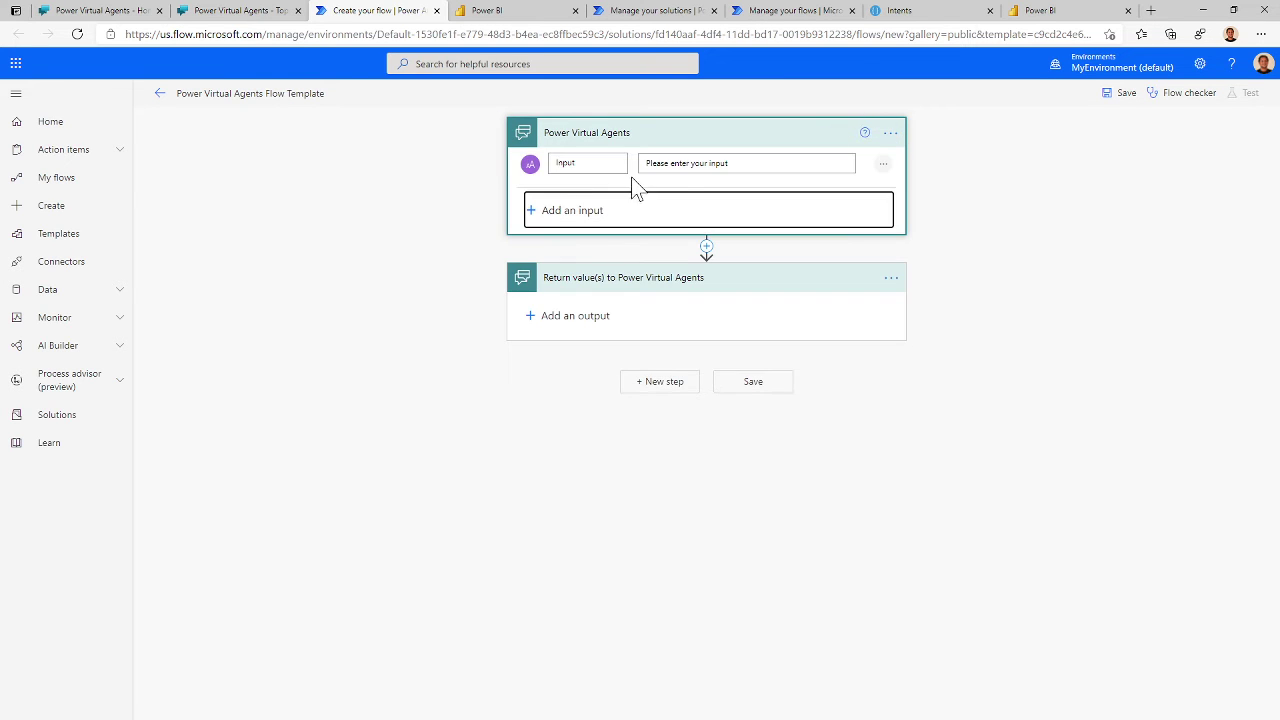
pyautogui.click(865, 160)
pyautogui.write('frase')
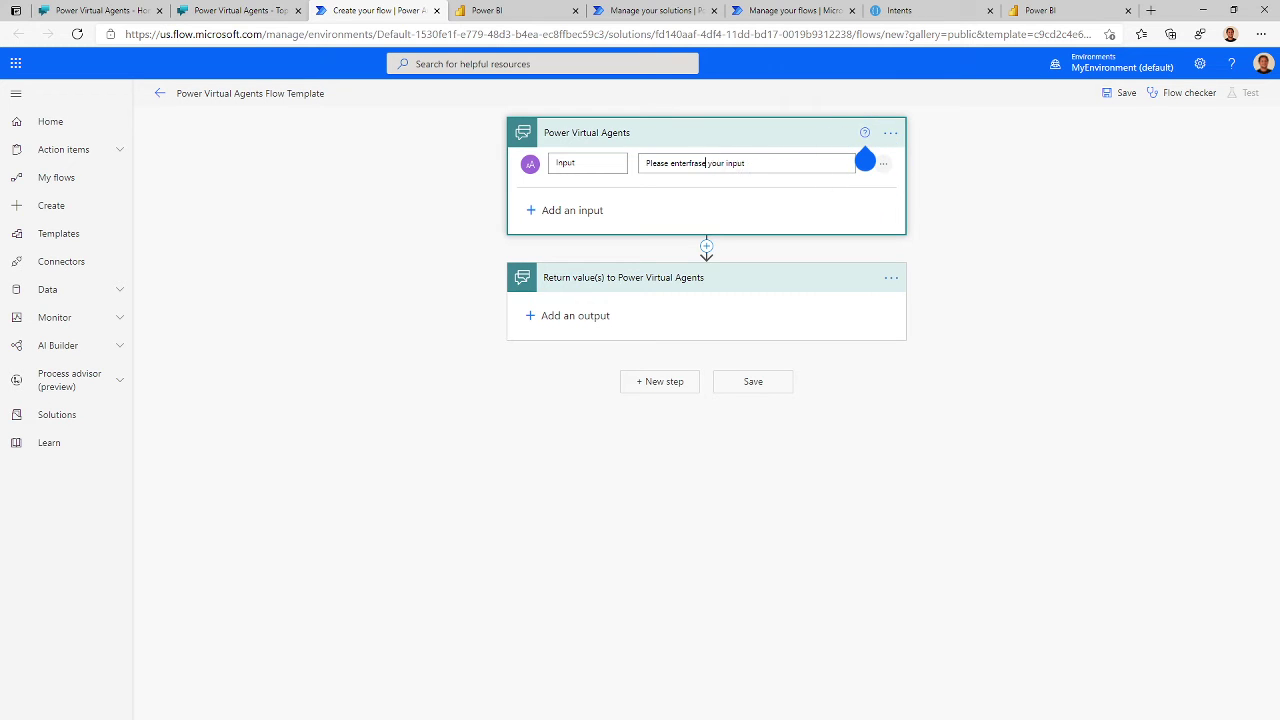
pyautogui.hotkey('ctrl', 'a')
pyautogui.write('e')
pyautogui.click(436, 11)
pyautogui.click(712, 110)
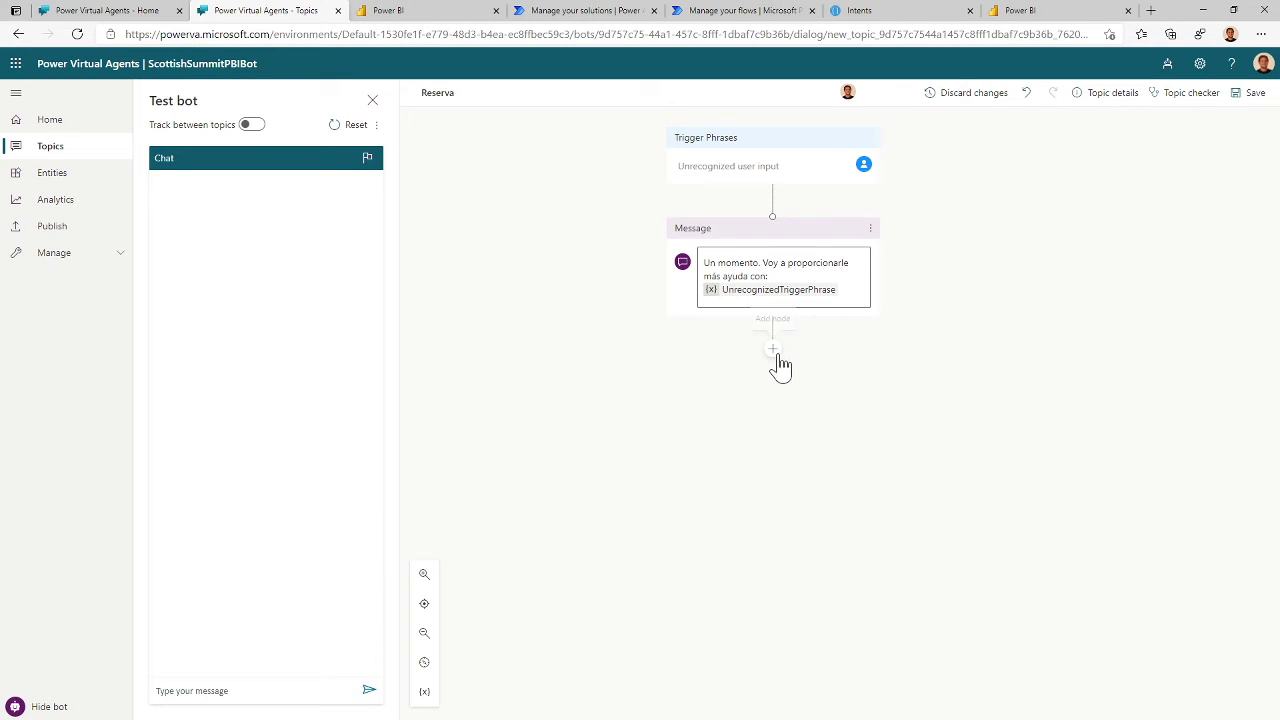
# Step: Add an action node below the fallback topic's message that calls the GetPowerBIInformation flow
pyautogui.click(772, 350)
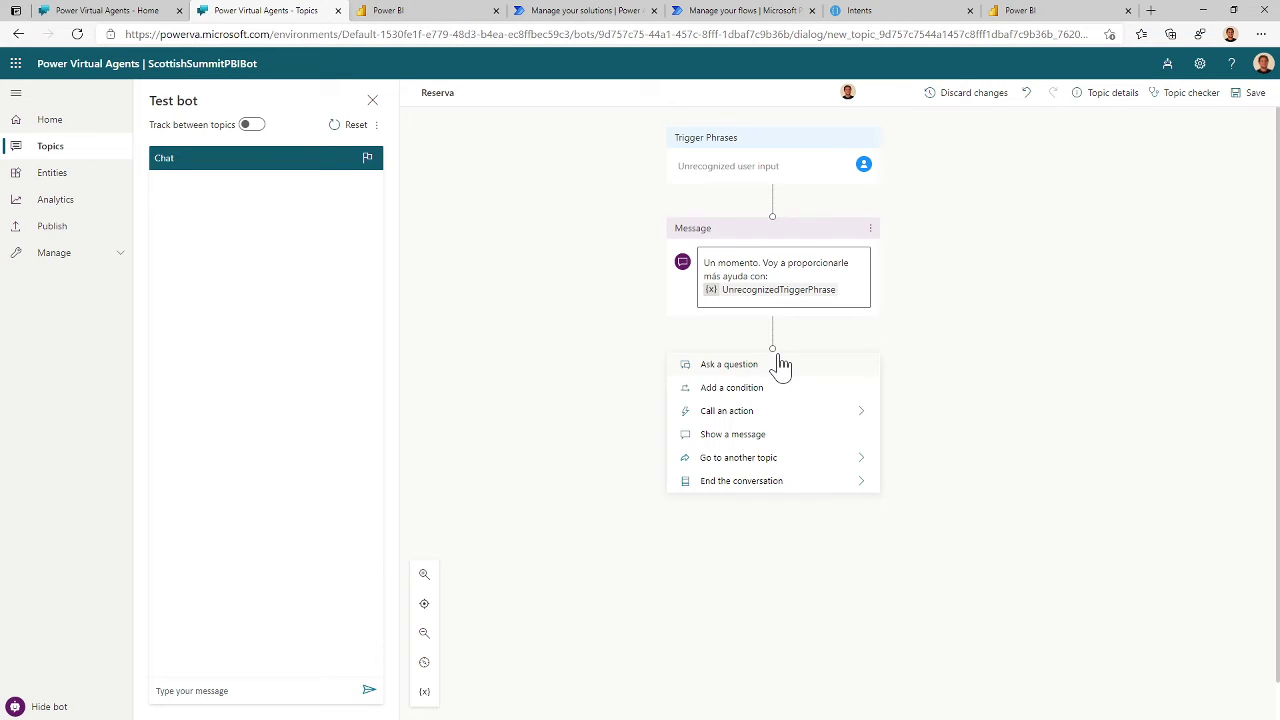
pyautogui.click(792, 418)
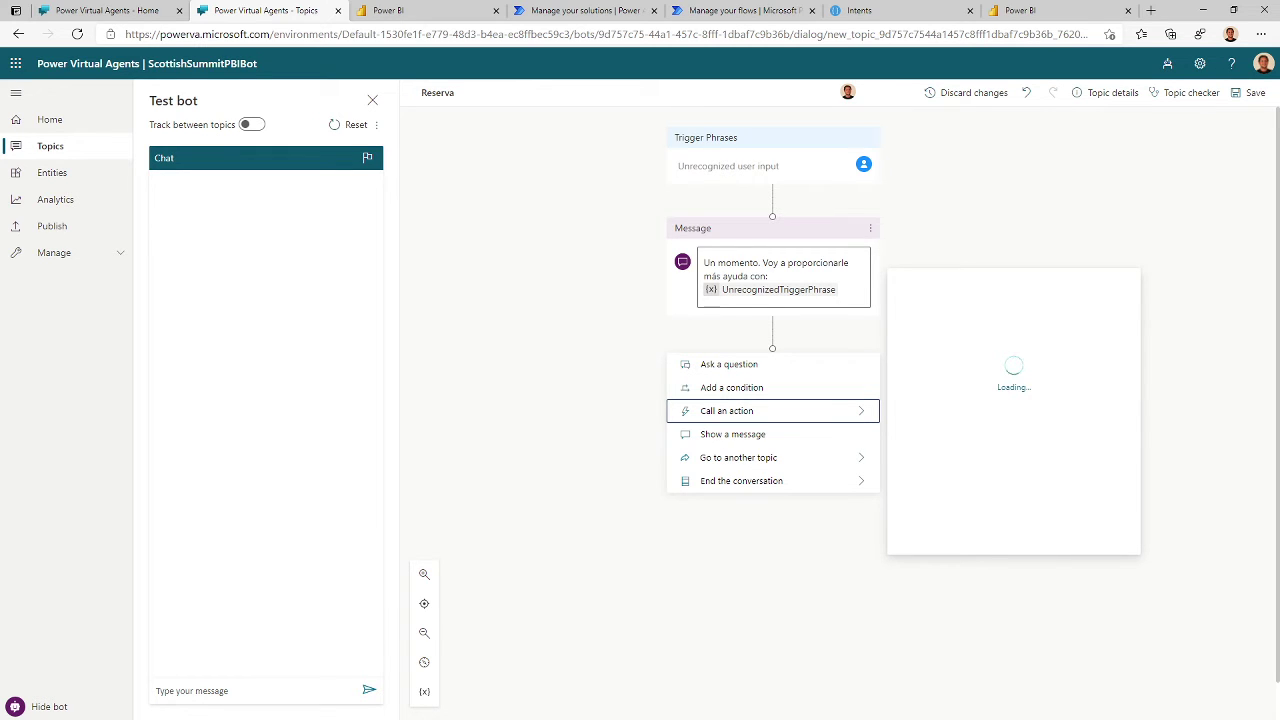
pyautogui.scroll(-1, 1007, 402)
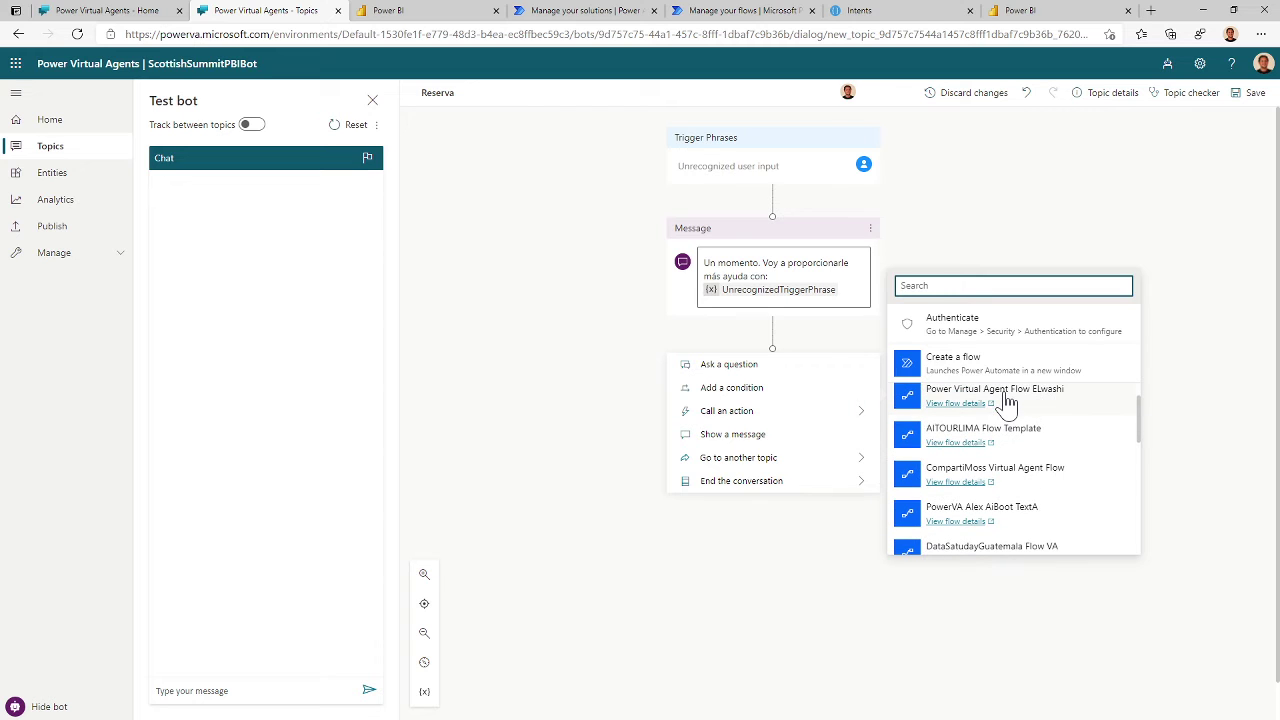
pyautogui.scroll(-5, 1007, 402)
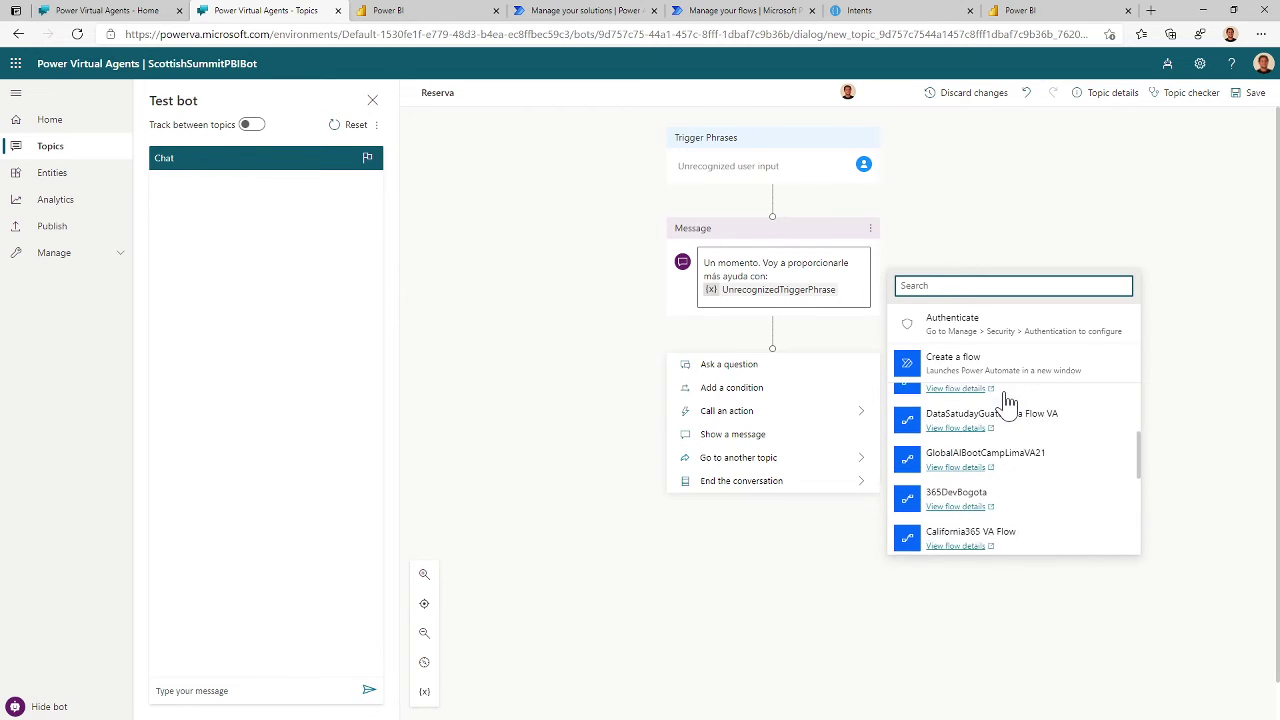
pyautogui.scroll(-3, 1007, 402)
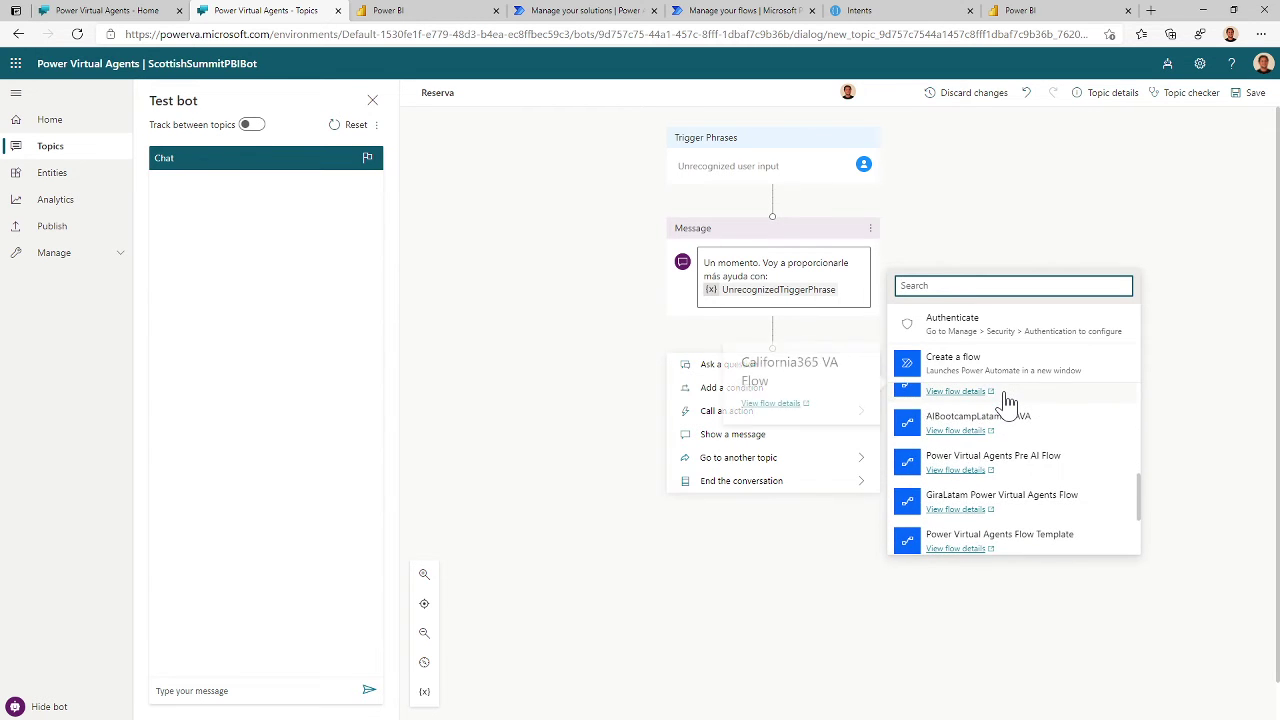
pyautogui.scroll(-3, 1007, 402)
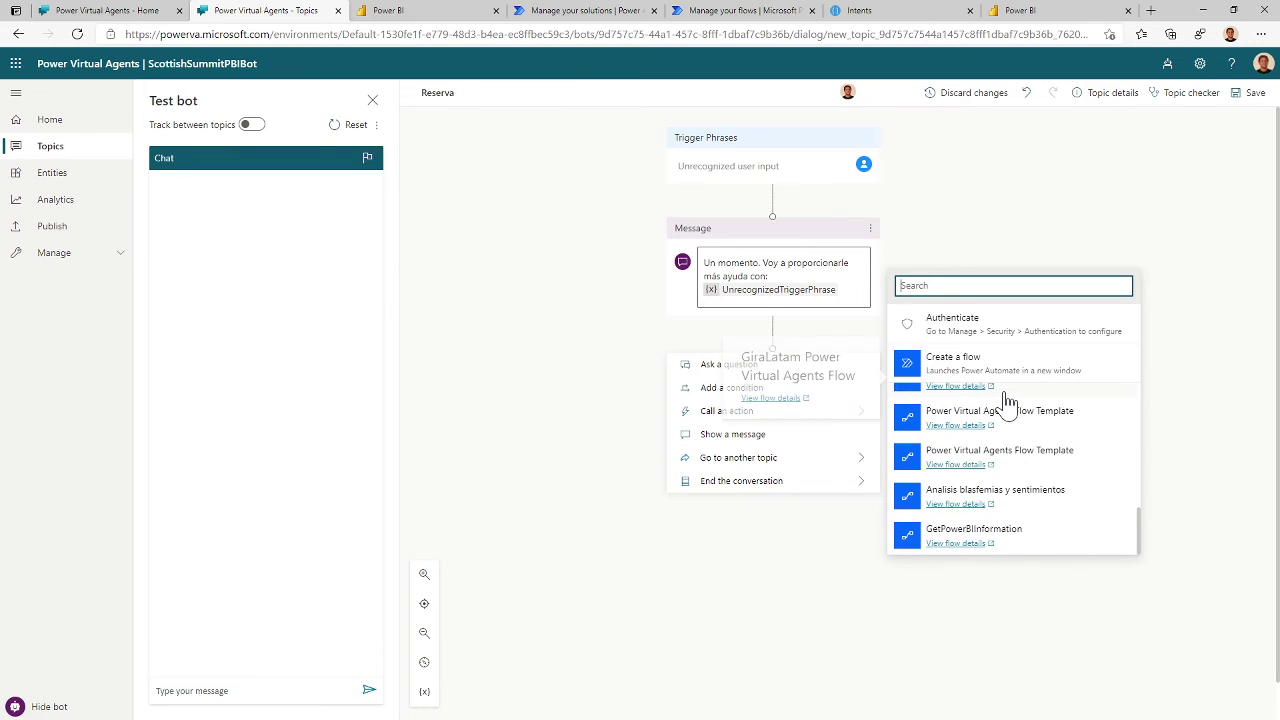
pyautogui.click(983, 535)
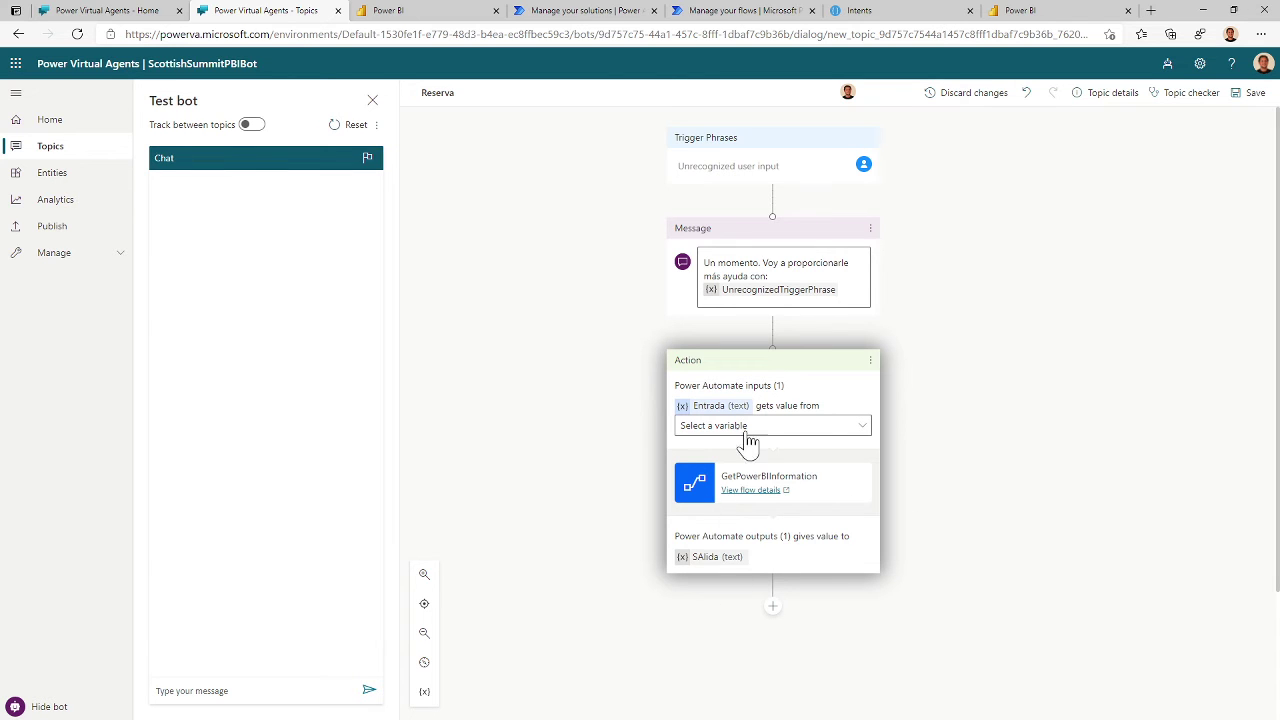
# Step: Switch to the PowerBIInformation solution in Power Automate and open its GetPowerBIInformation flow for editing
pyautogui.click(632, 12)
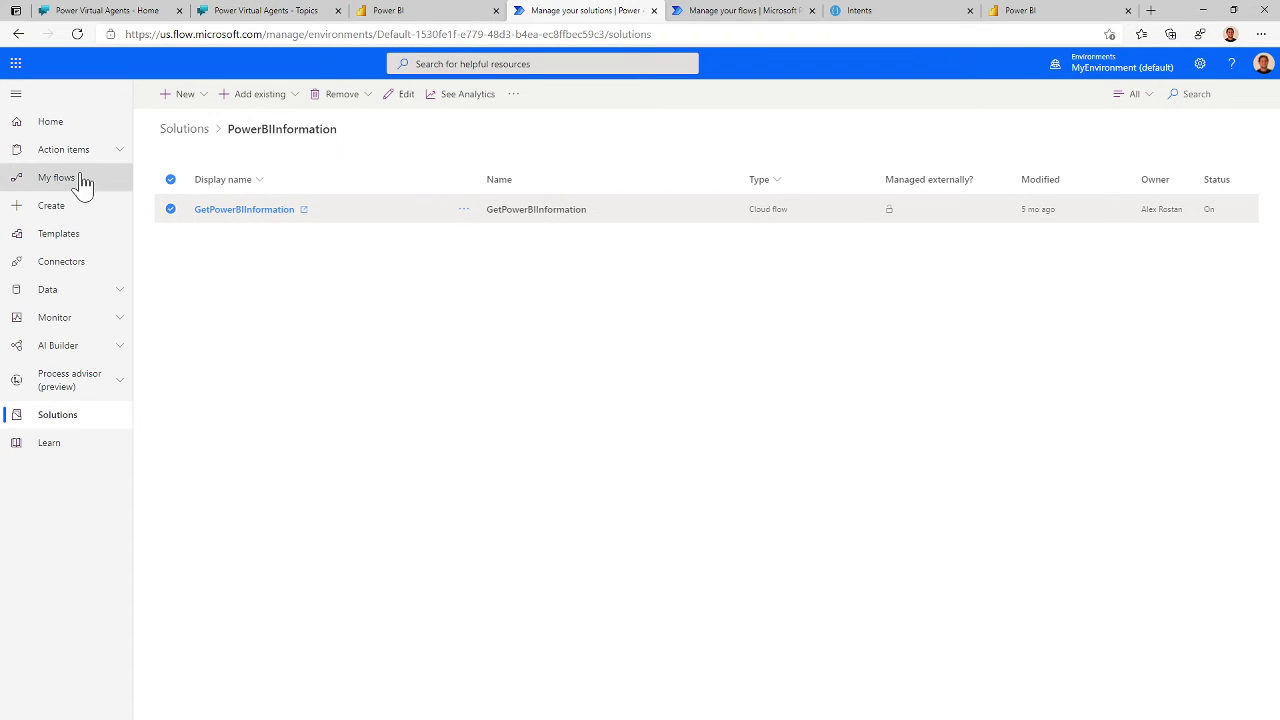
pyautogui.click(274, 212)
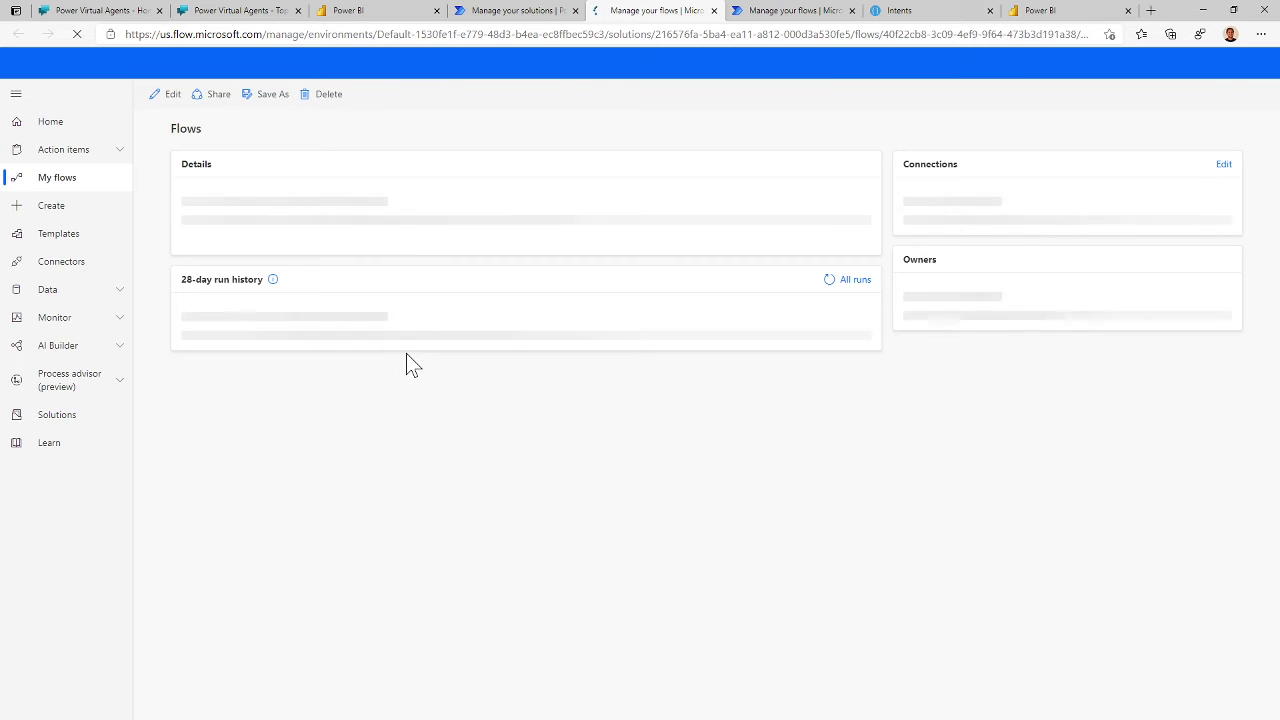
pyautogui.click(172, 96)
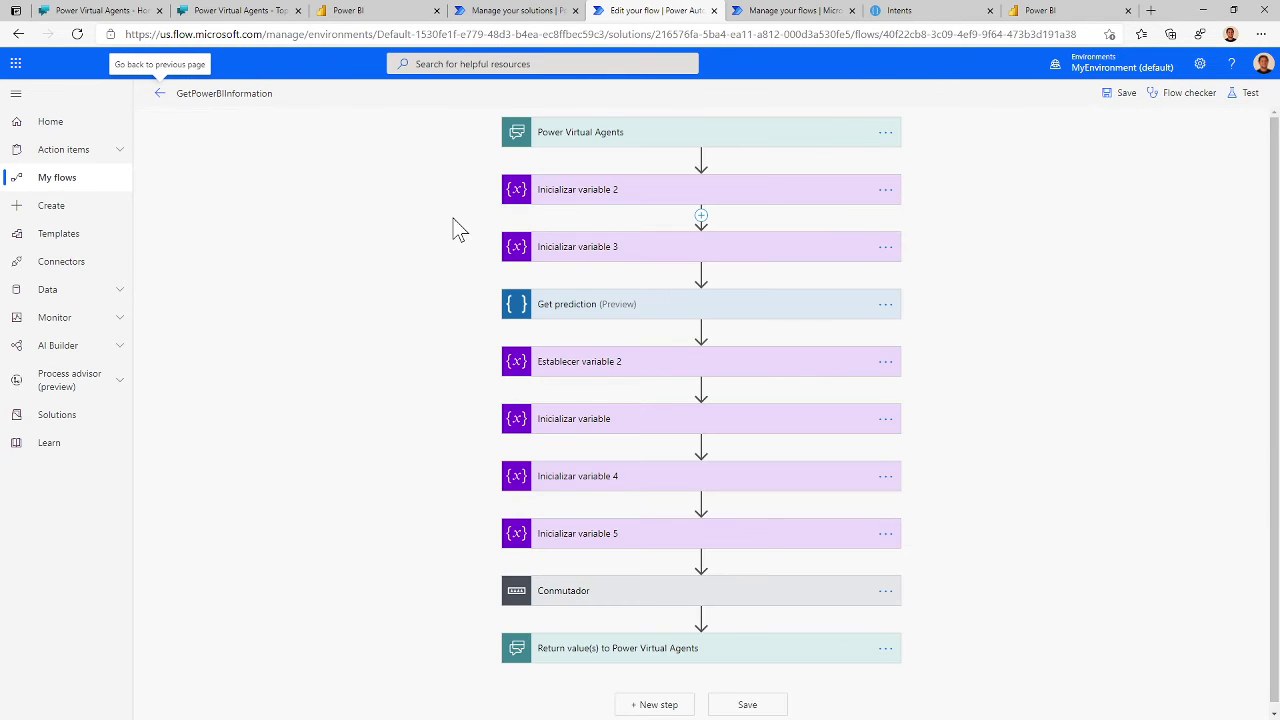
# Step: Examine the flow's Power Virtual Agents trigger input and the settings of Inicializar variable 2 and Inicializar variable 3
pyautogui.click(566, 145)
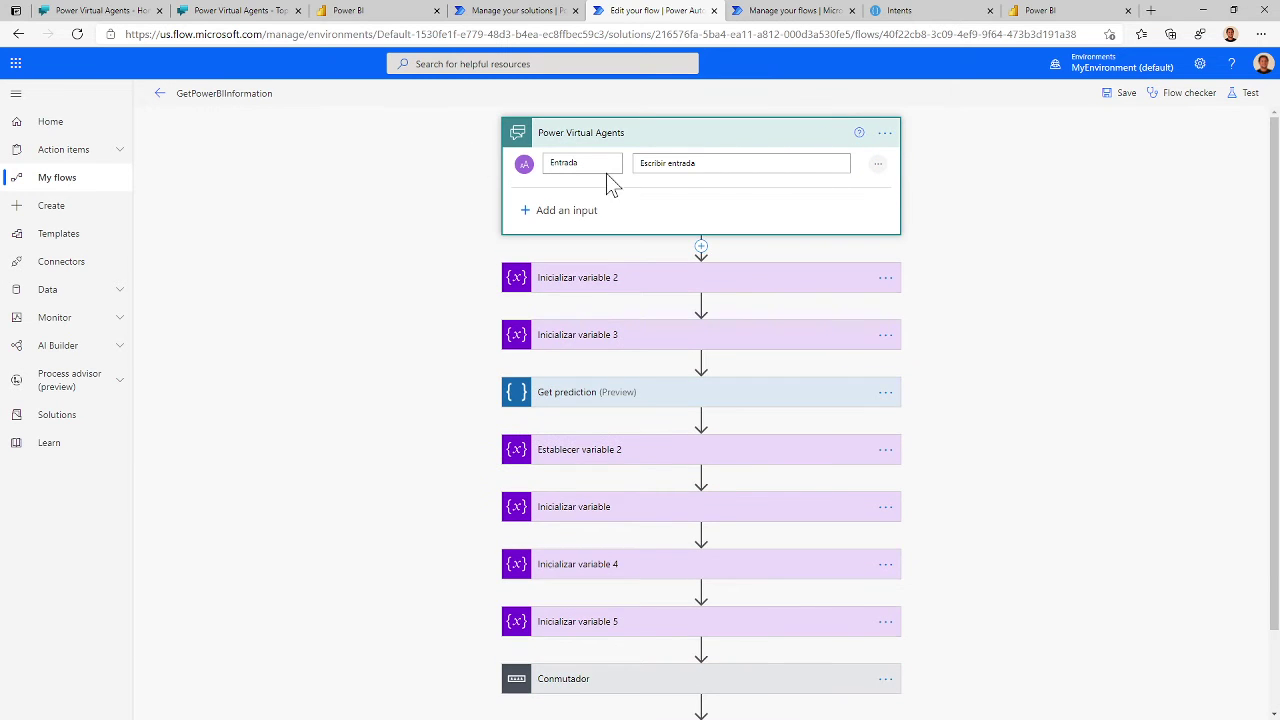
pyautogui.scroll(-1, 434, 262)
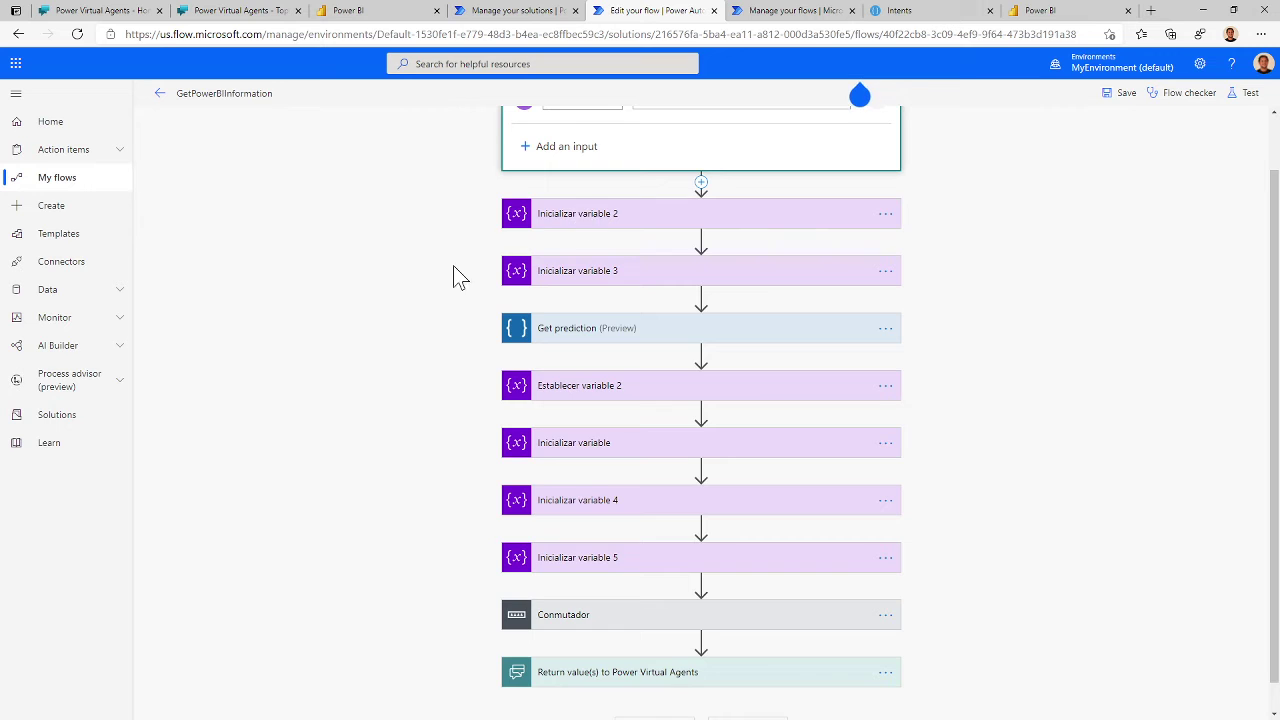
pyautogui.scroll(1, 450, 280)
pyautogui.click(580, 286)
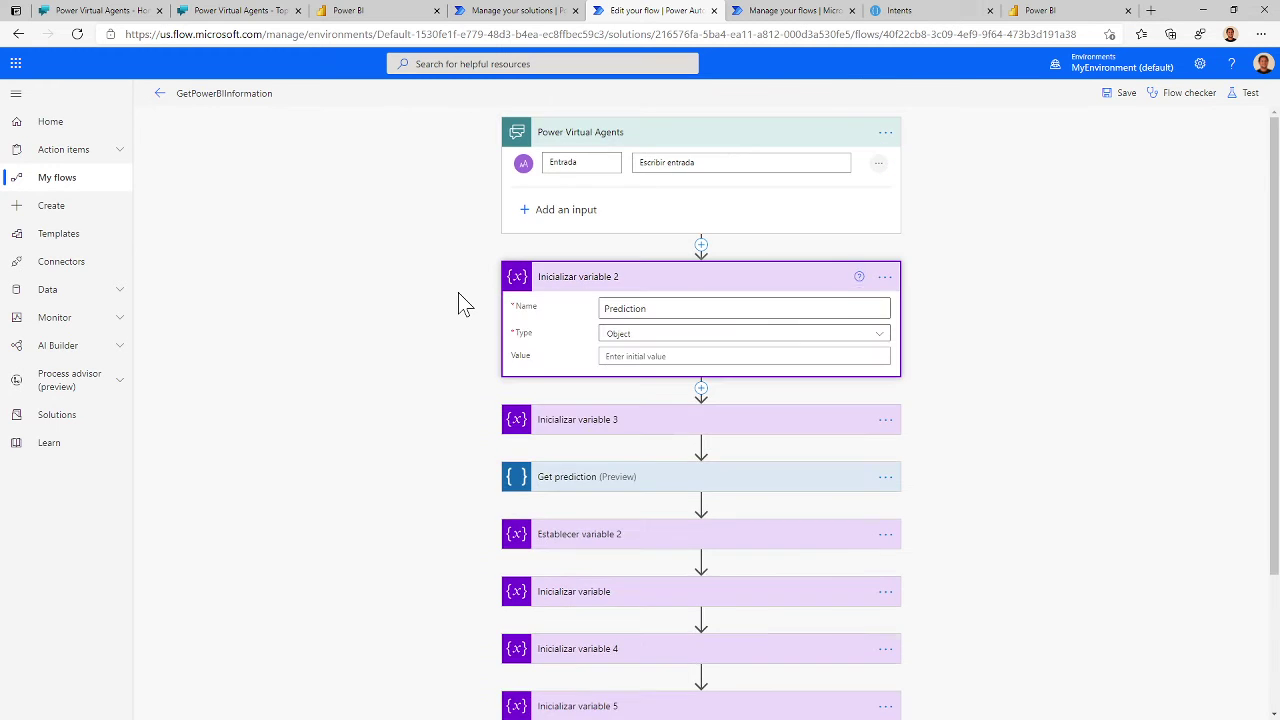
pyautogui.scroll(-2, 460, 302)
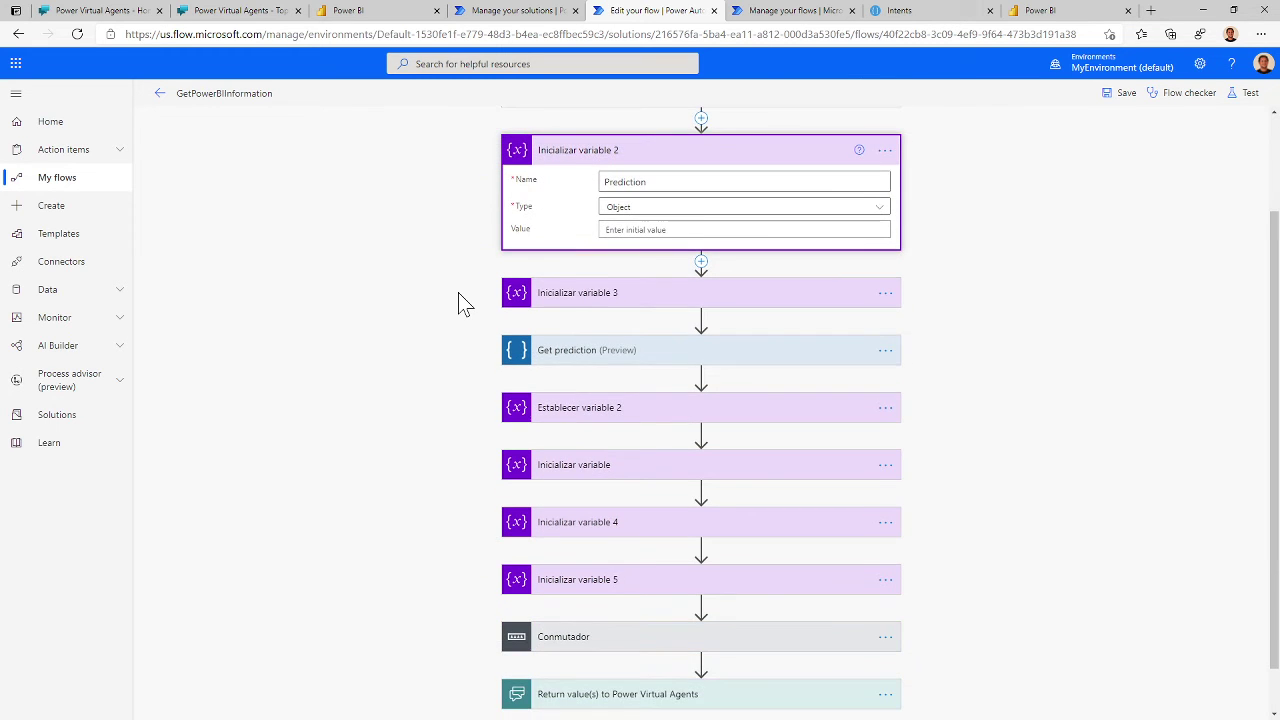
pyautogui.click(592, 293)
pyautogui.scroll(-1, 500, 250)
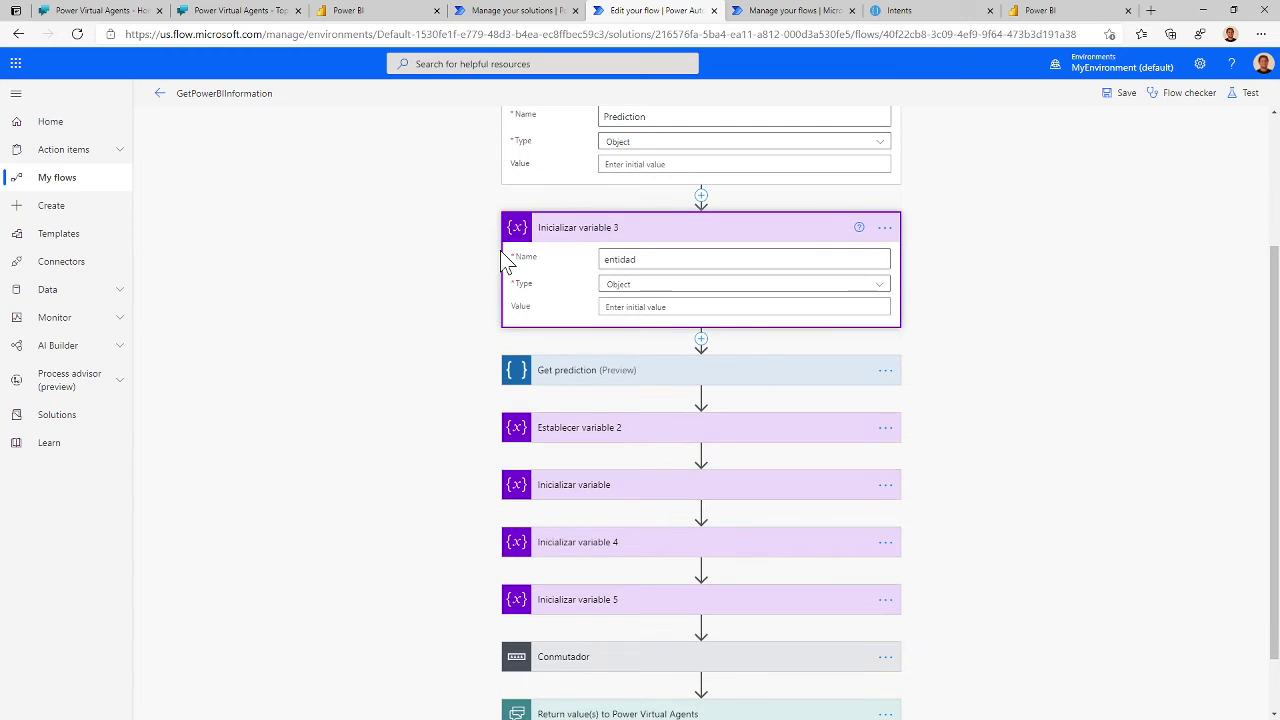
pyautogui.scroll(1, 500, 250)
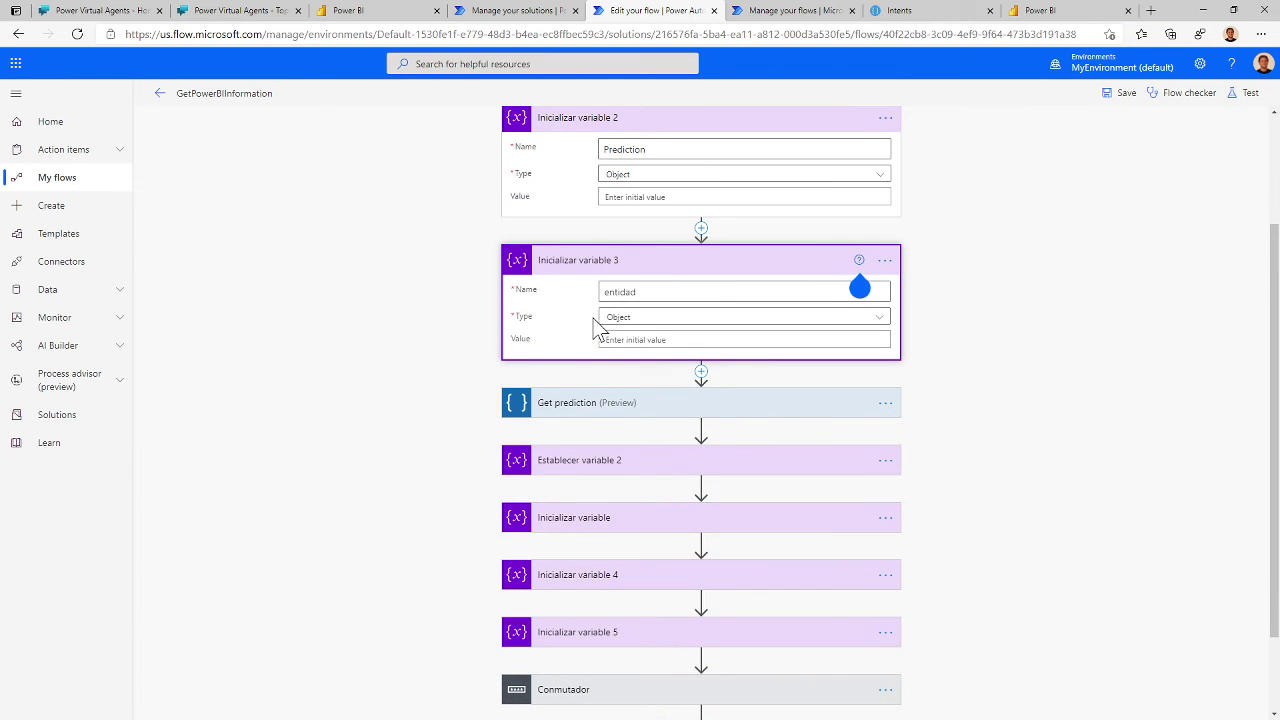
pyautogui.click(594, 128)
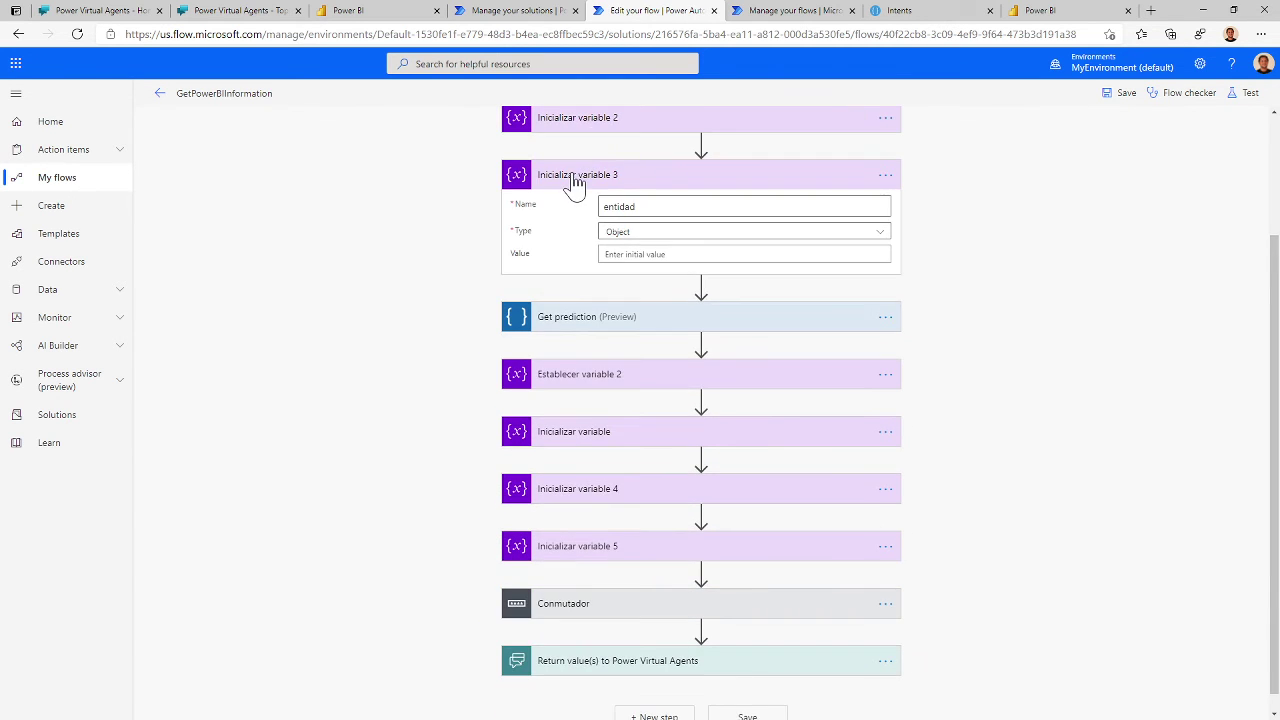
pyautogui.click(576, 176)
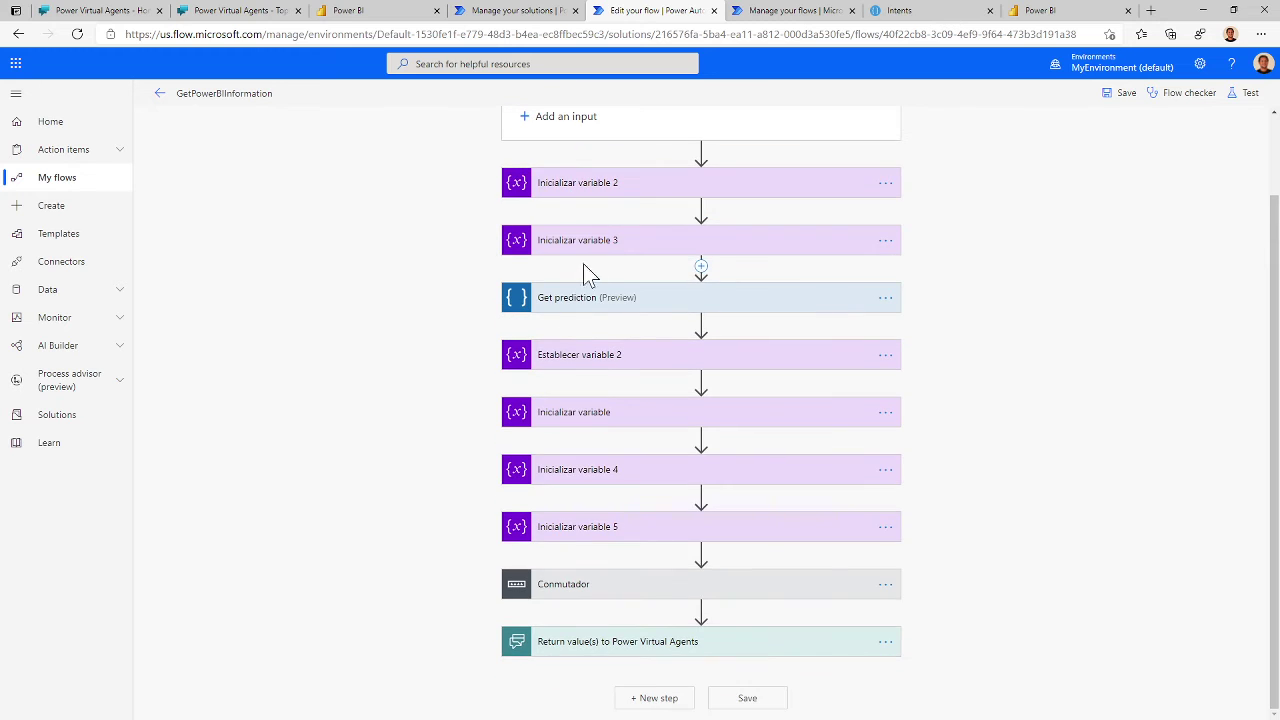
# Step: Inspect the Get prediction action's app ID, utterance text and app version settings
pyautogui.click(590, 314)
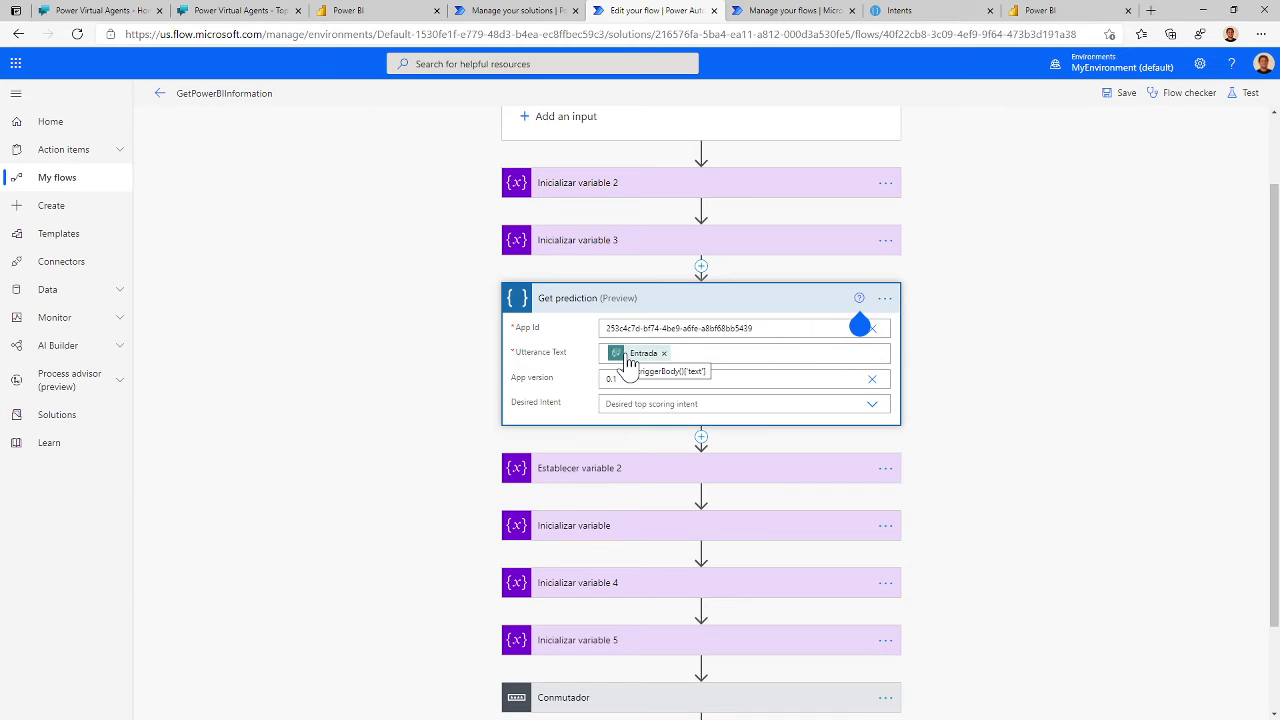
pyautogui.scroll(1, 545, 371)
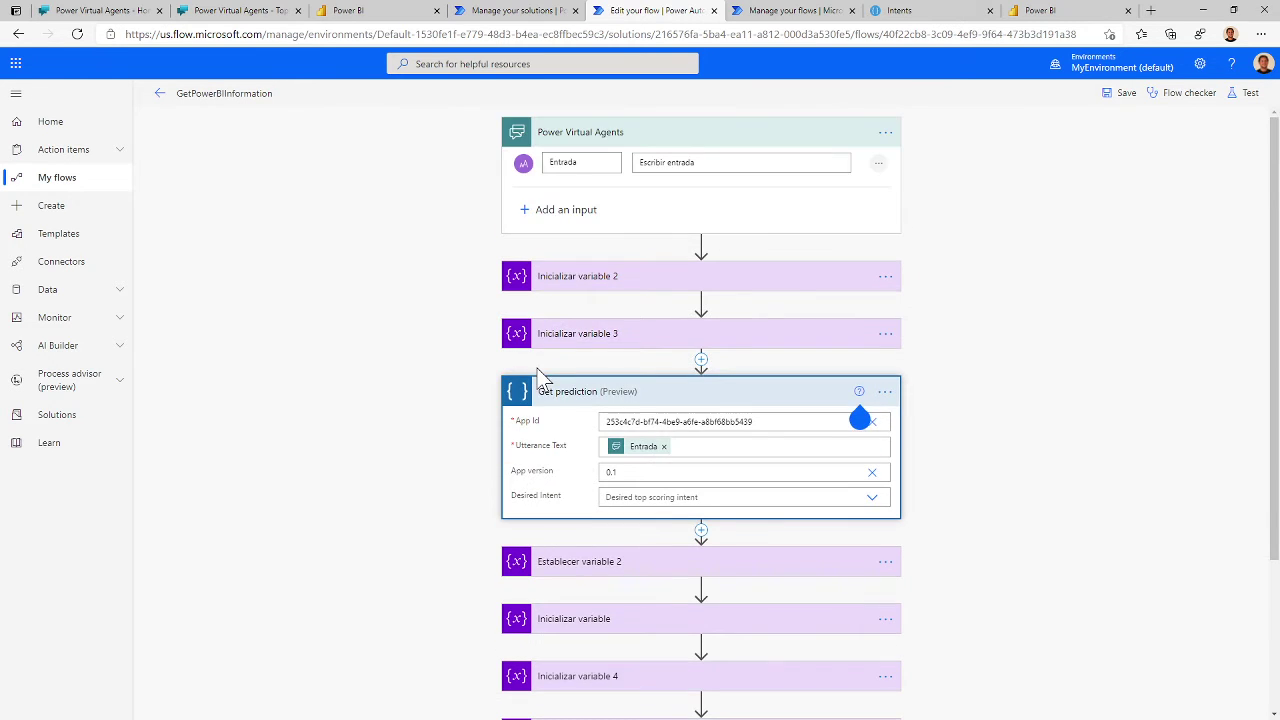
pyautogui.scroll(-2, 560, 255)
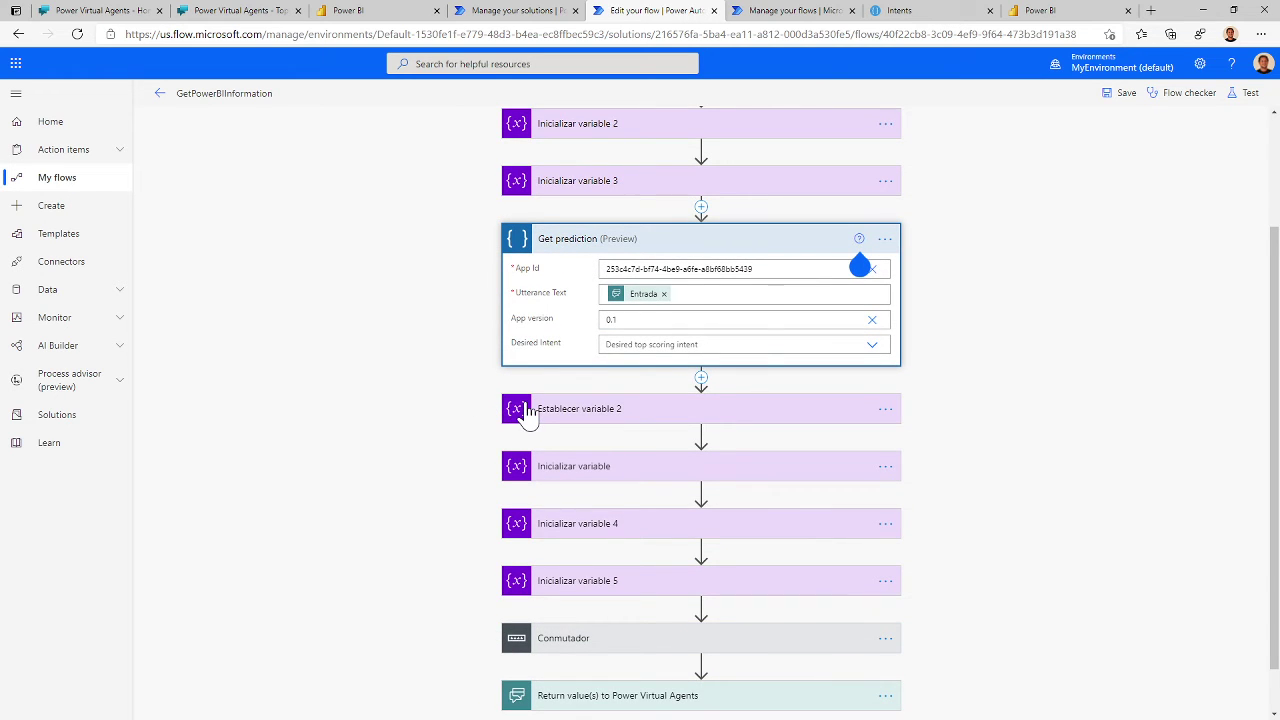
pyautogui.scroll(-1, 580, 420)
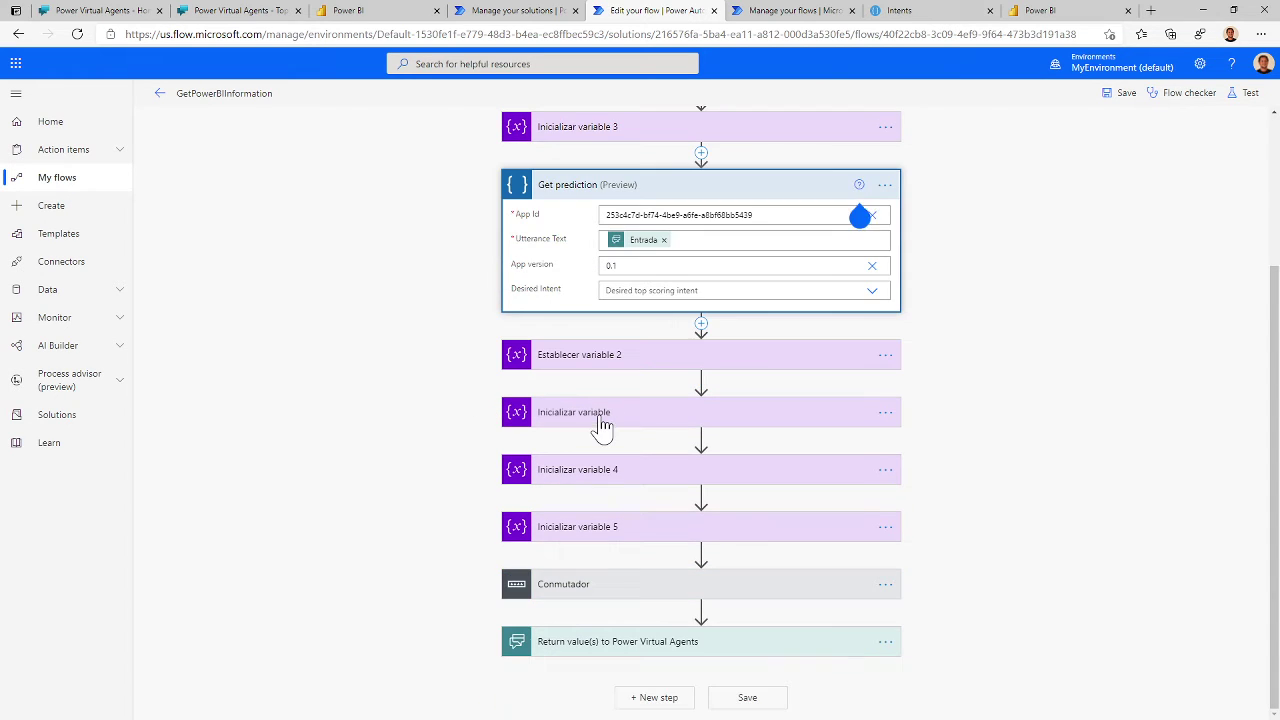
# Step: Expand the Conmutador switch together with its Caso, Caso 2 and Default branches
pyautogui.click(580, 590)
pyautogui.scroll(-2, 443, 460)
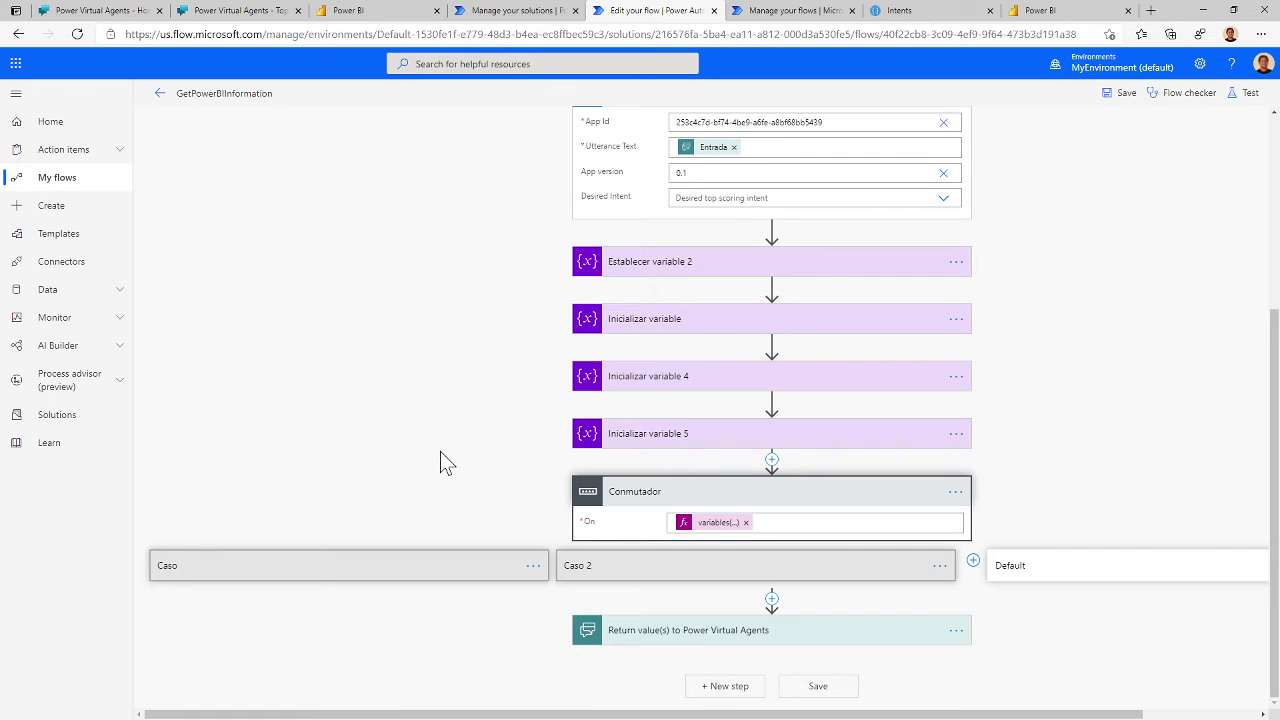
pyautogui.click(410, 580)
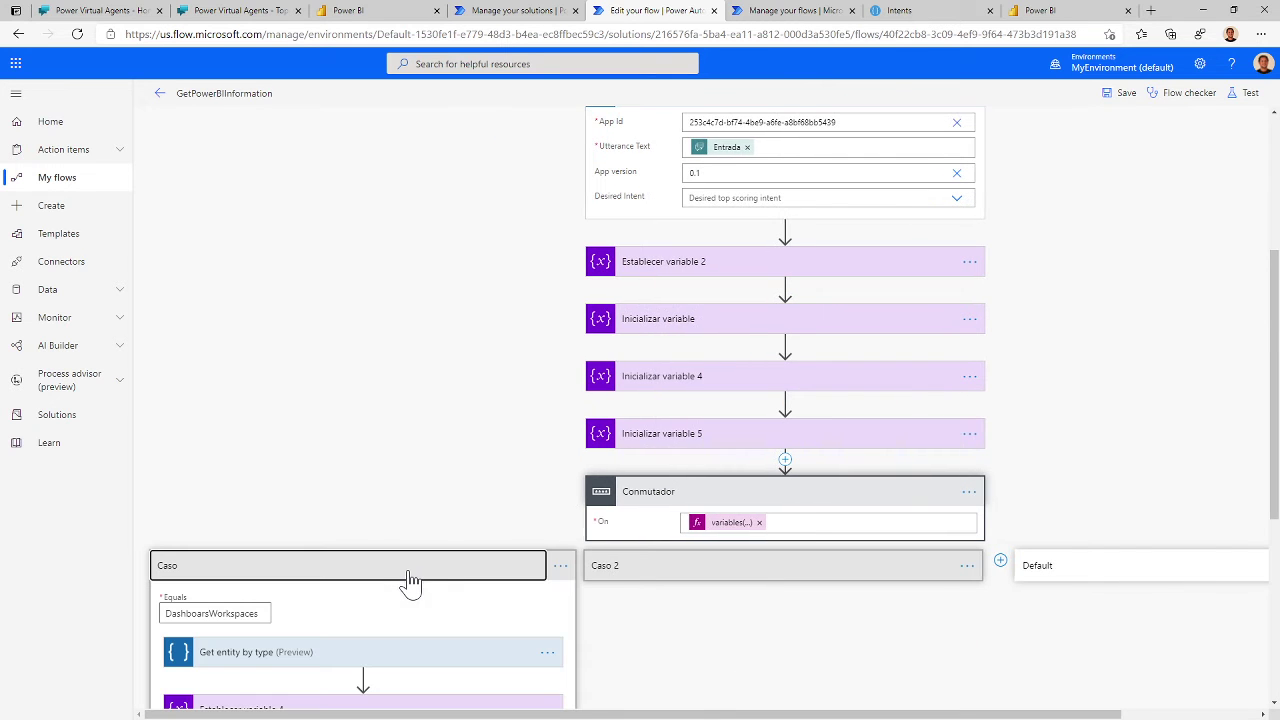
pyautogui.click(612, 579)
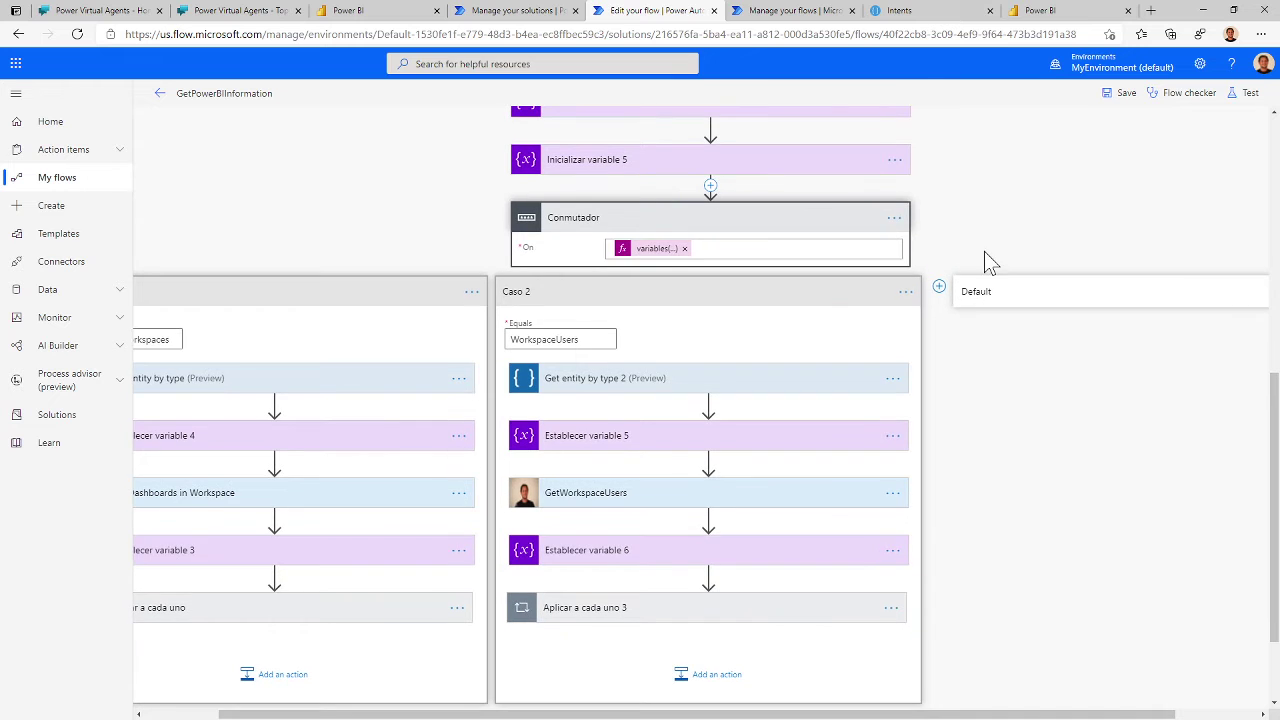
pyautogui.click(983, 305)
# Step: Review how the flow runs from Get prediction through the variables into the Conmutador switch, and compare the actions in its branches
pyautogui.scroll(3, 766, 229)
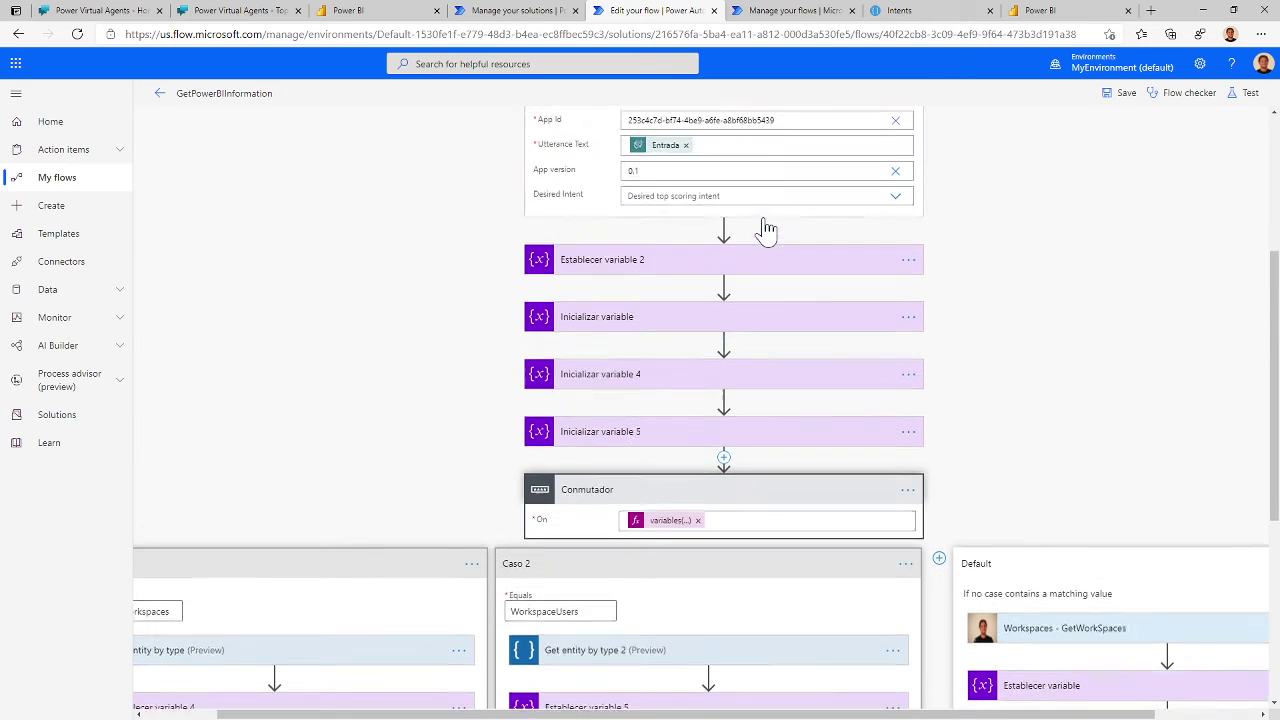
pyautogui.scroll(1, 503, 234)
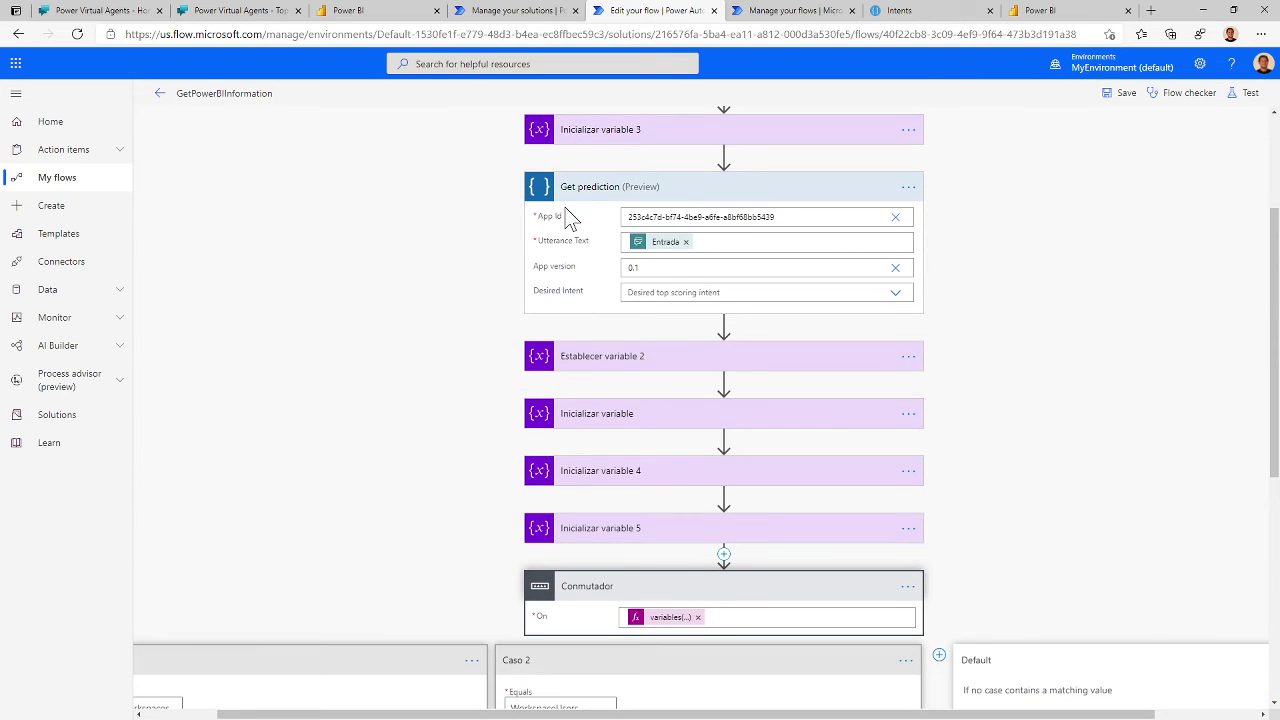
pyautogui.scroll(-2, 566, 210)
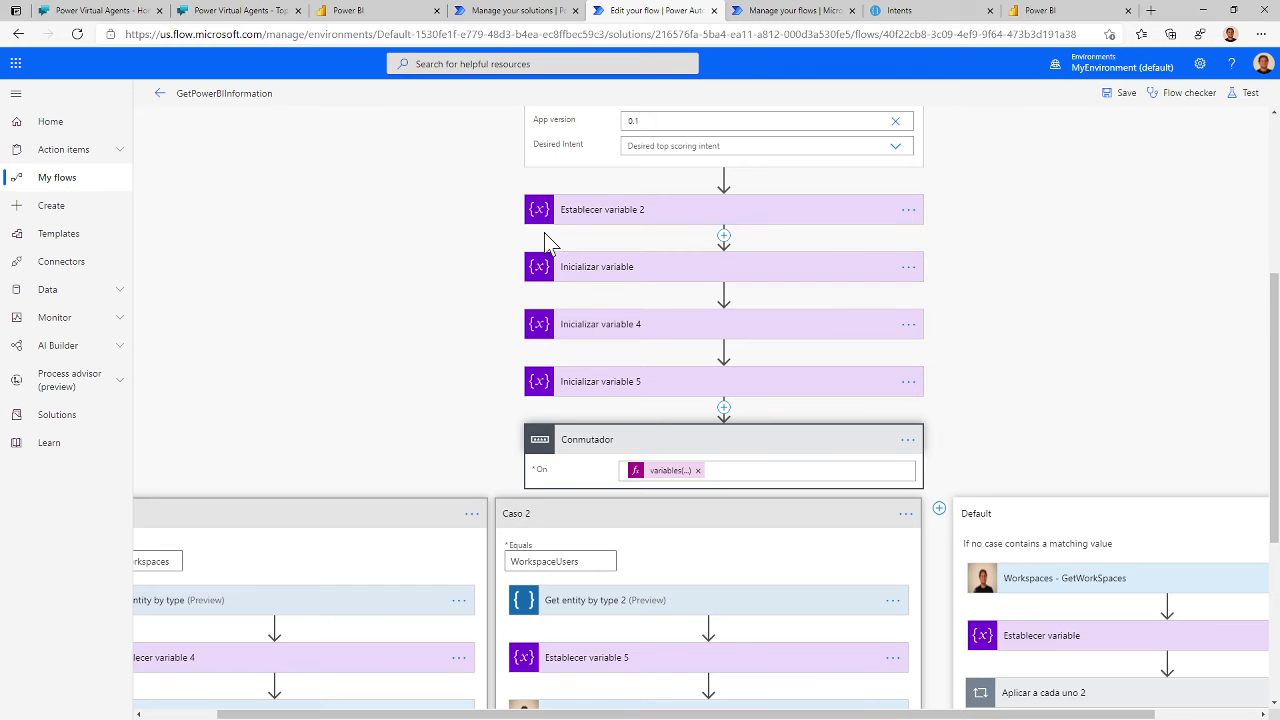
pyautogui.scroll(-1, 525, 249)
pyautogui.scroll(2, 525, 249)
pyautogui.scroll(-3, 525, 248)
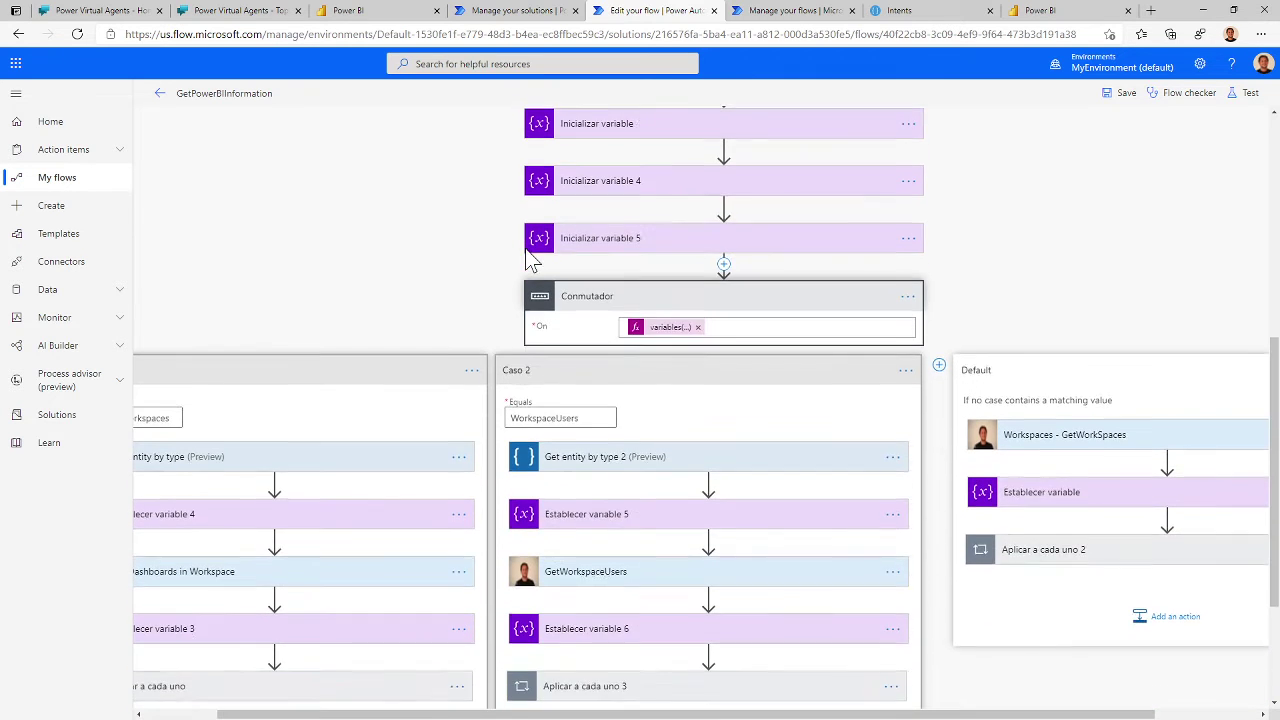
pyautogui.hscroll(-1, 525, 248)
pyautogui.hscroll(-1, 525, 249)
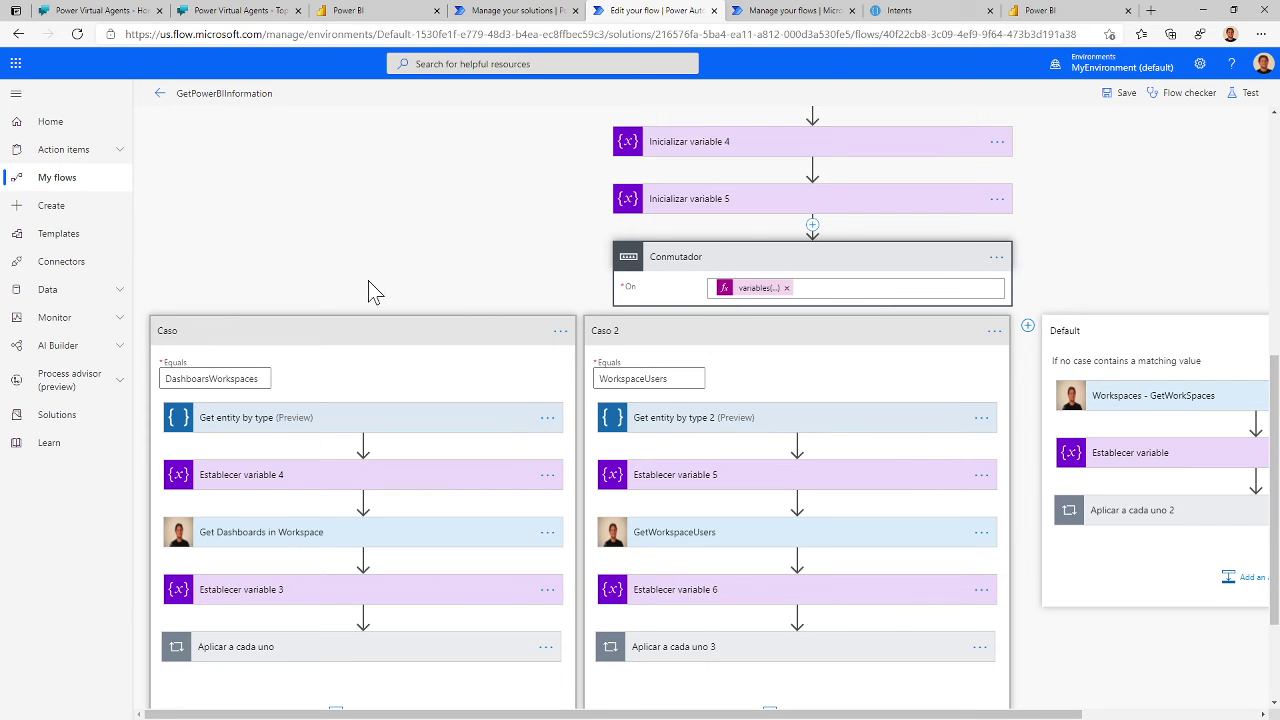
pyautogui.scroll(-1, 365, 290)
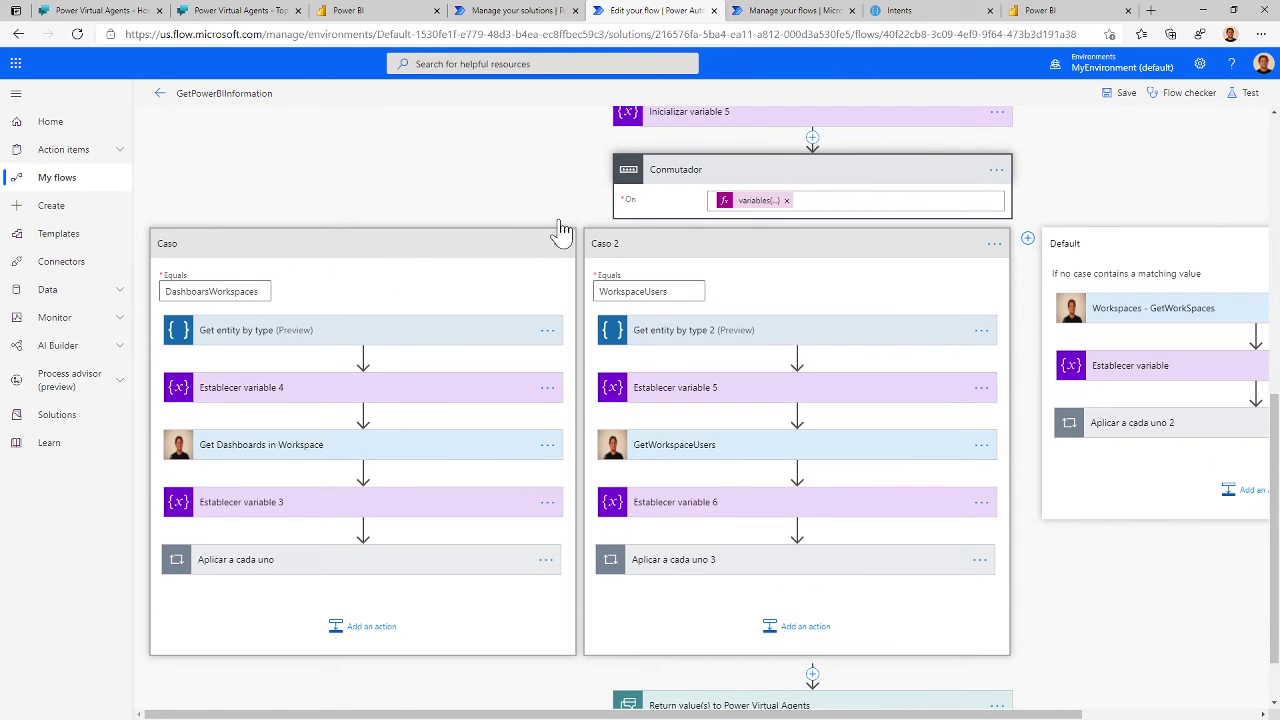
pyautogui.scroll(2, 523, 330)
pyautogui.scroll(-1, 520, 330)
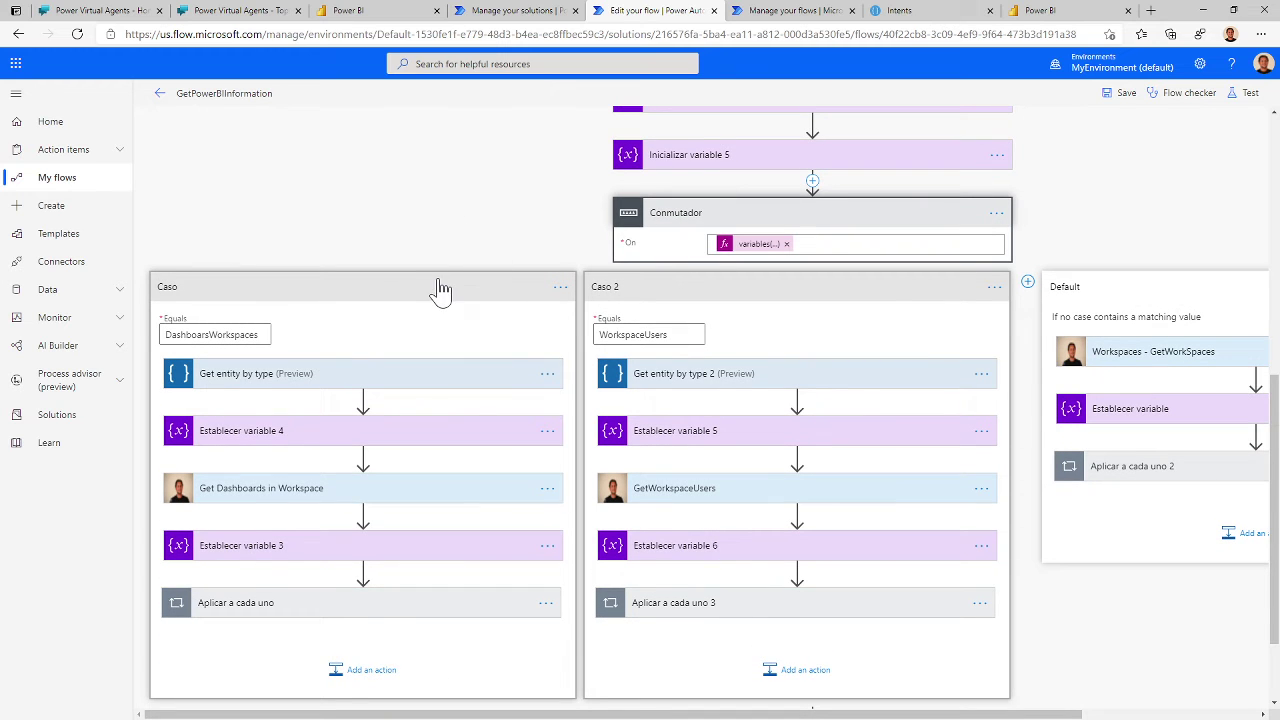
# Step: Compare the Conmutador switch's branches and examine the Get entity by type action's settings in the Caso branch
pyautogui.scroll(1, 437, 287)
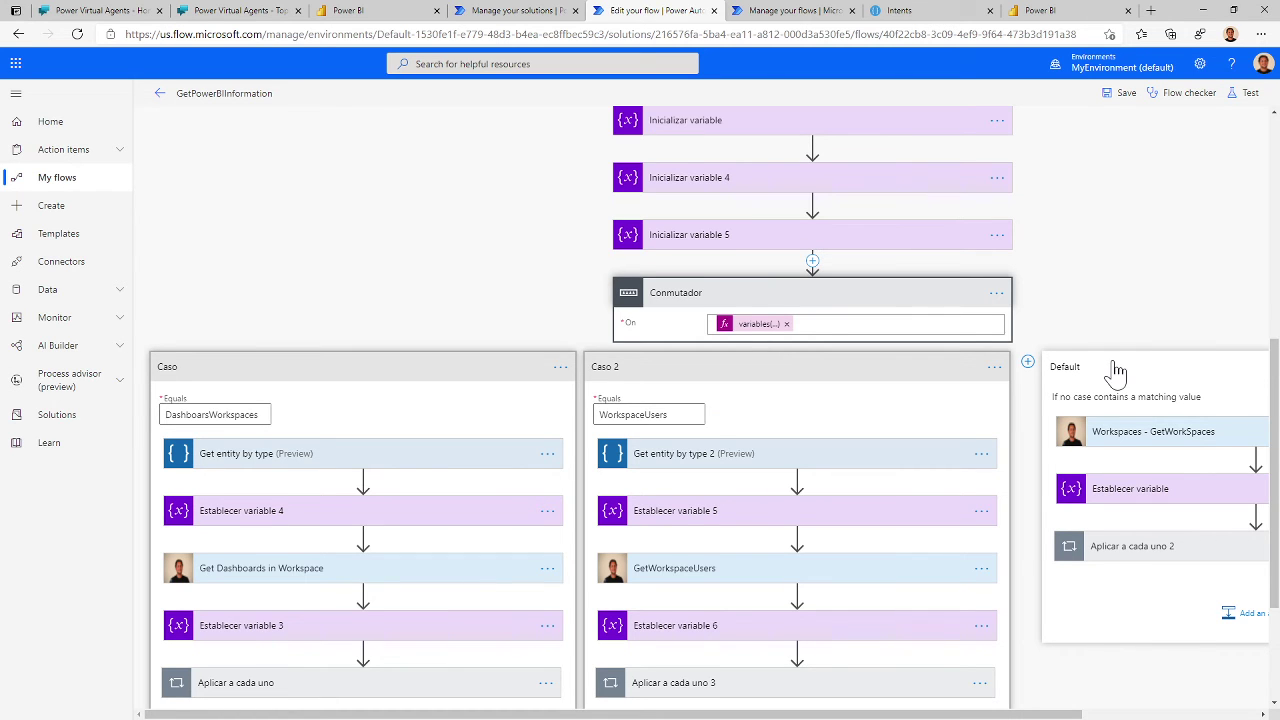
pyautogui.scroll(-1, 1114, 366)
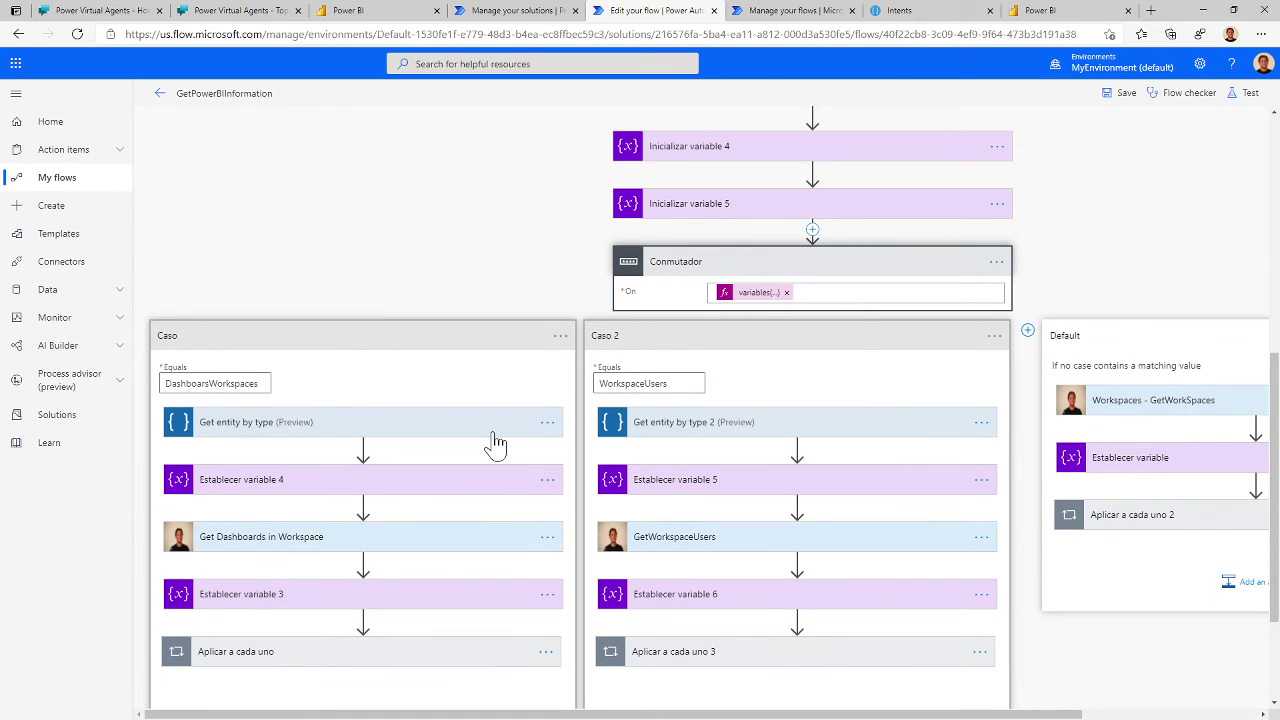
pyautogui.scroll(-3, 366, 351)
pyautogui.scroll(8, 568, 280)
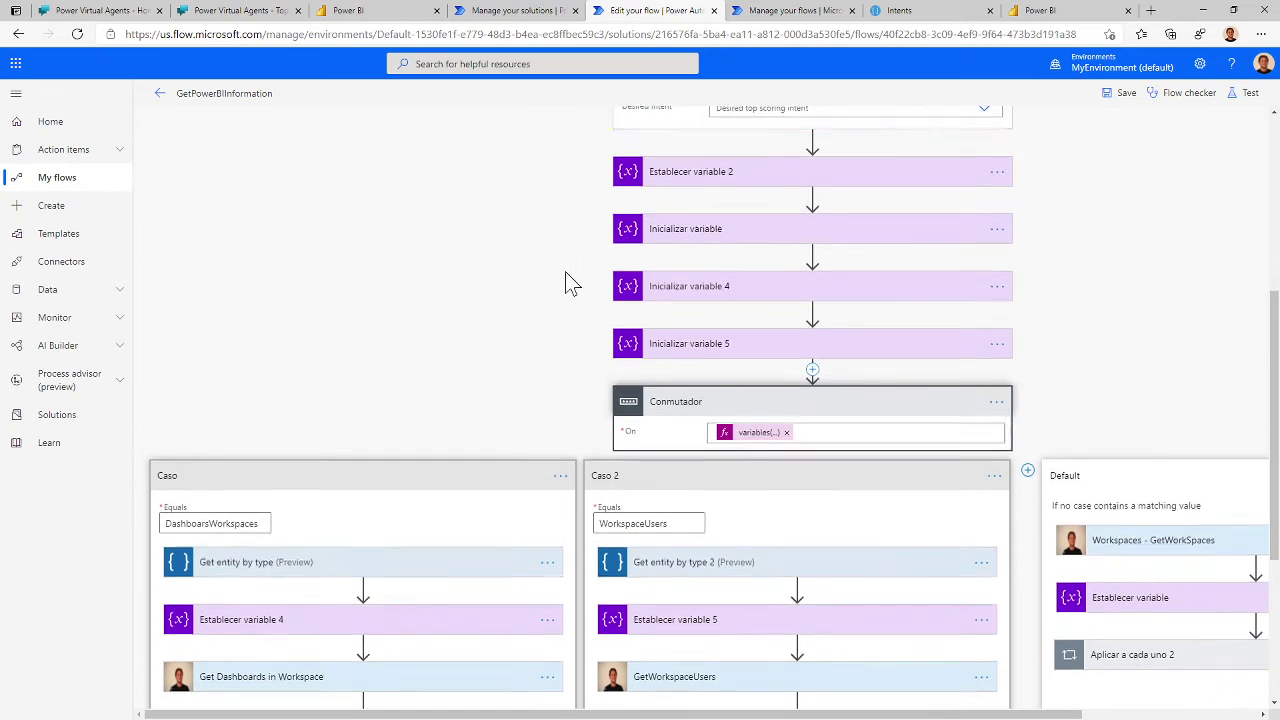
pyautogui.scroll(-4, 504, 293)
pyautogui.scroll(-4, 504, 293)
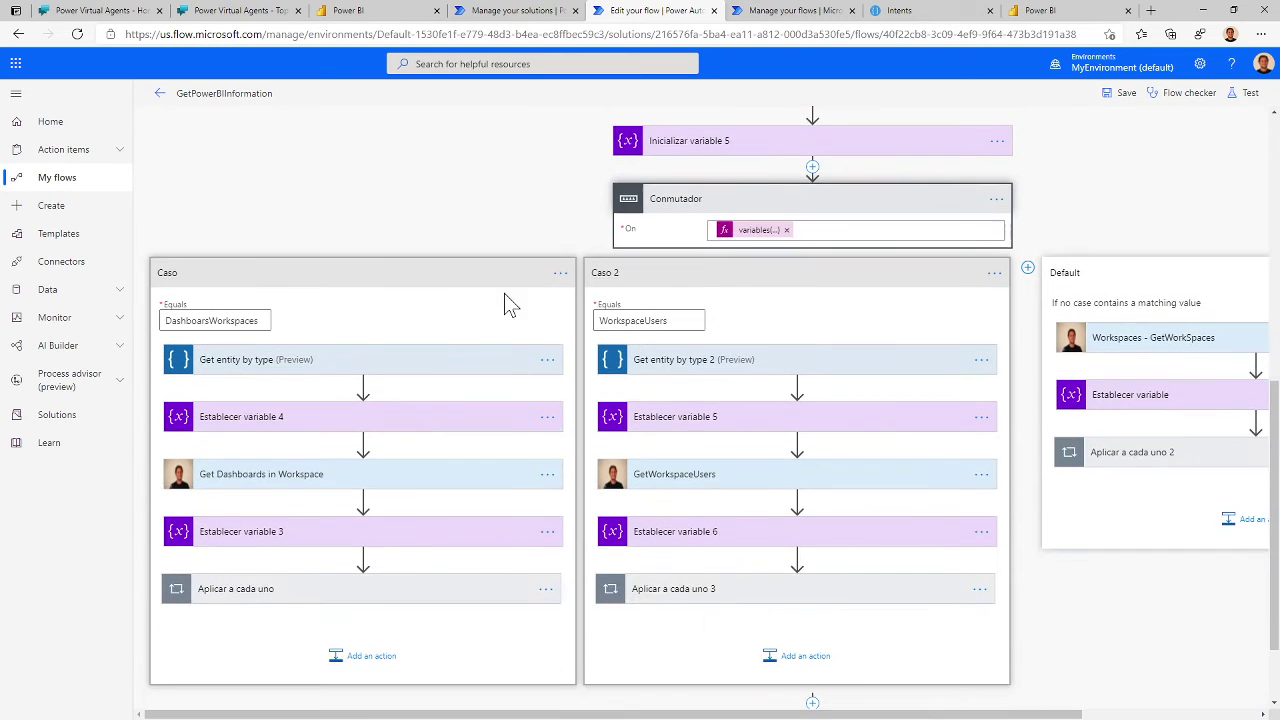
pyautogui.scroll(-3, 383, 297)
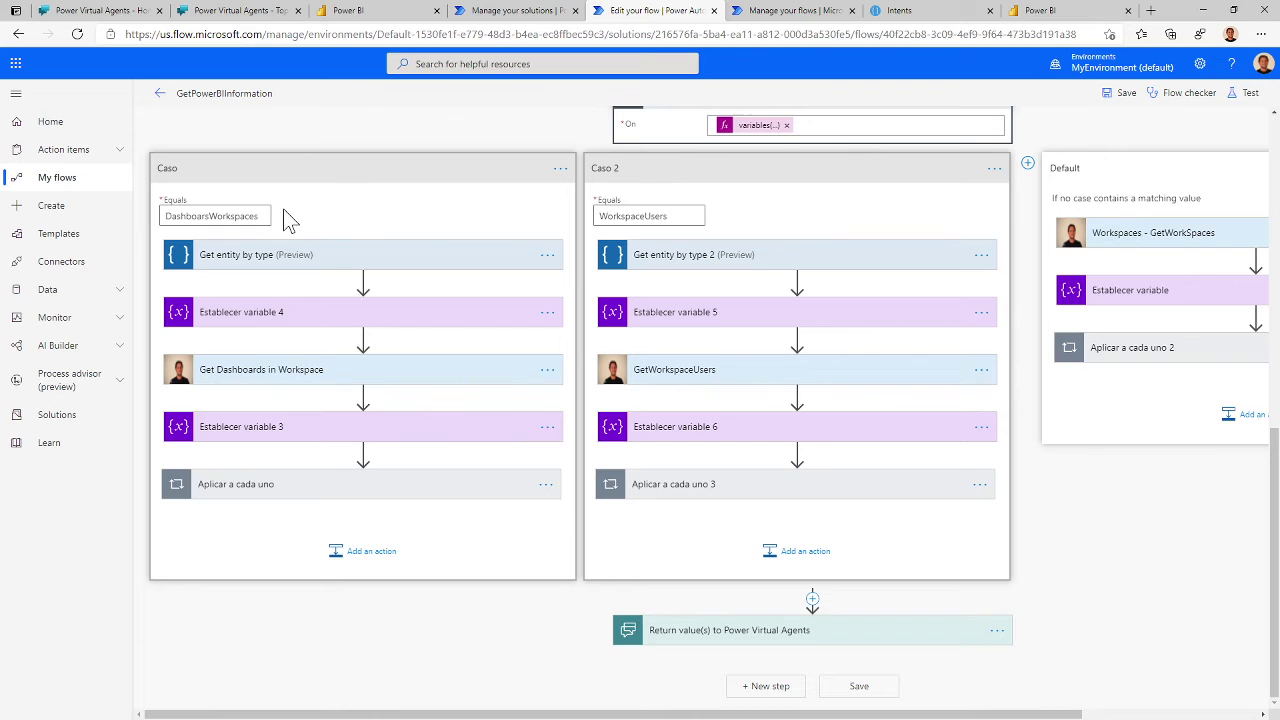
pyautogui.click(241, 266)
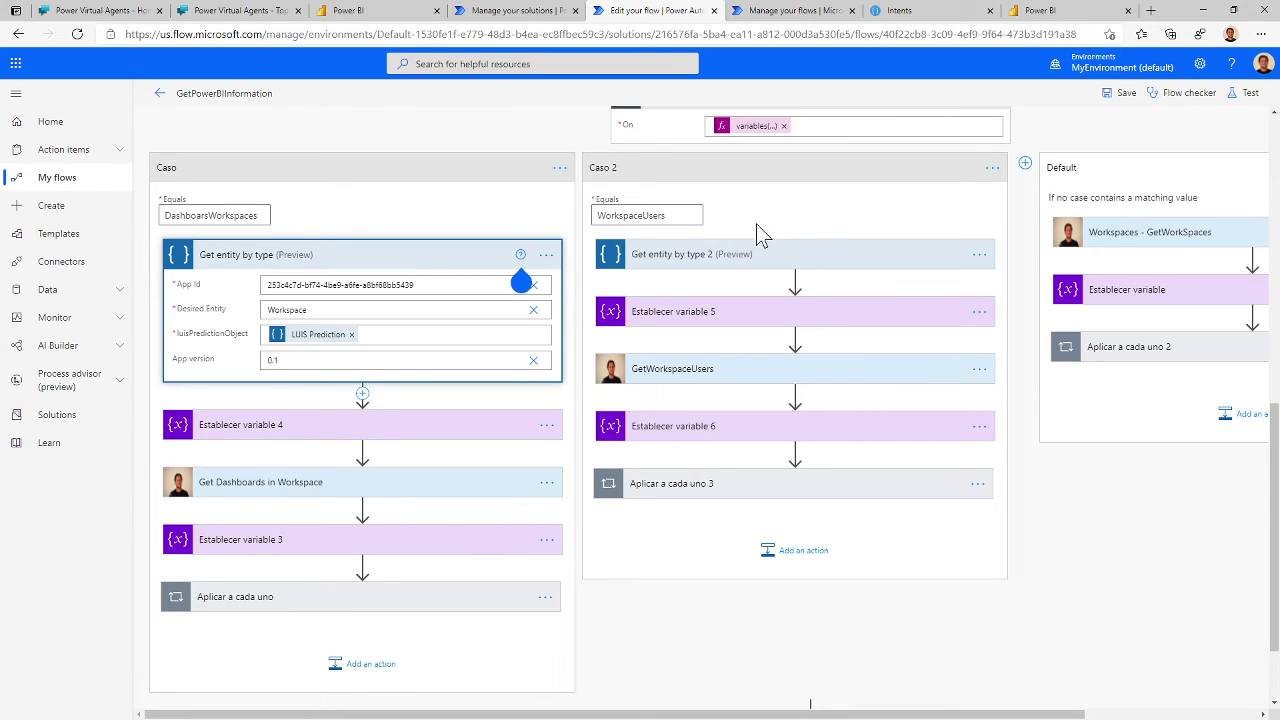
# Step: Inspect the groupId input of the Get Dashboards in Workspace action in the Caso branch, leaving the action collapsed
pyautogui.scroll(-1, 318, 336)
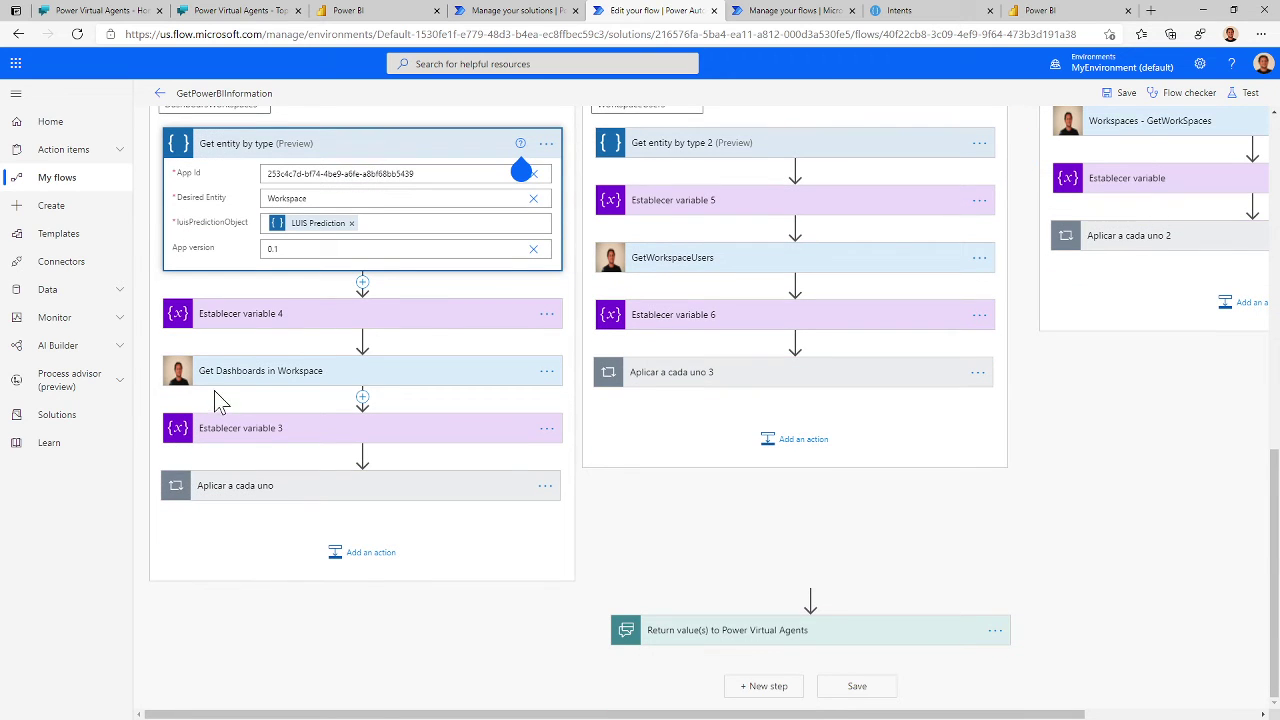
pyautogui.click(265, 378)
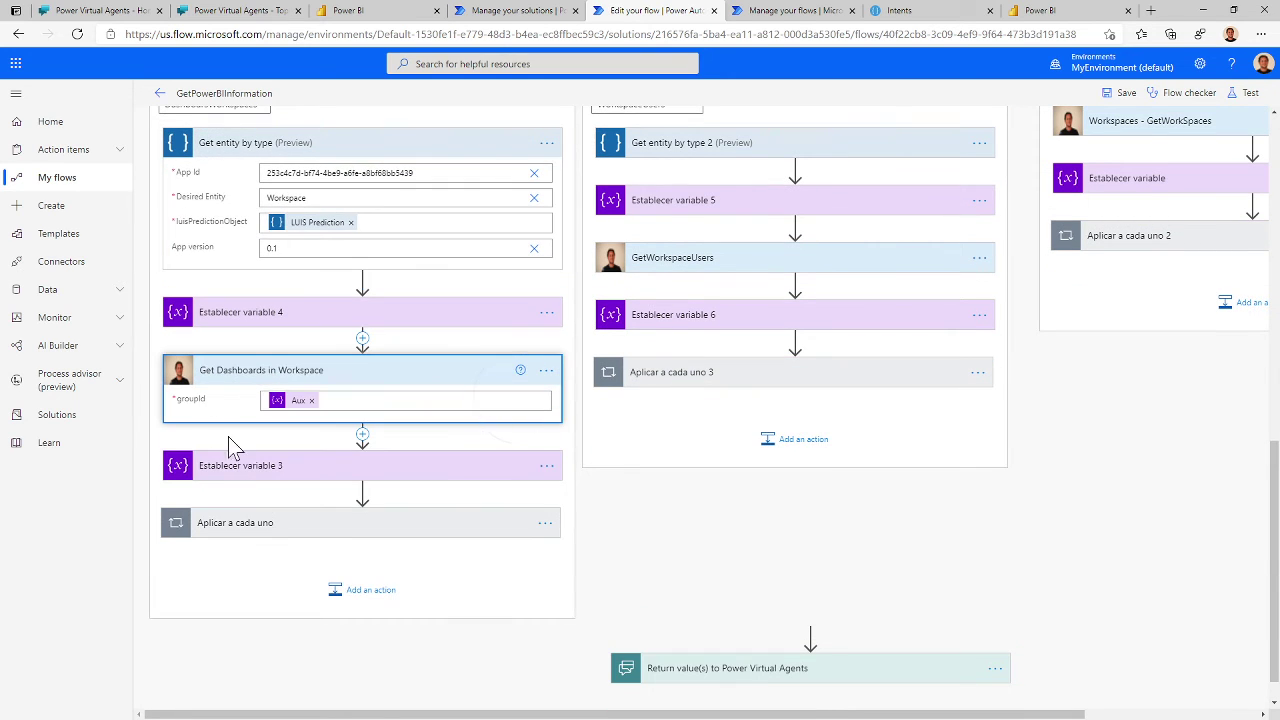
pyautogui.click(265, 380)
pyautogui.scroll(2, 268, 390)
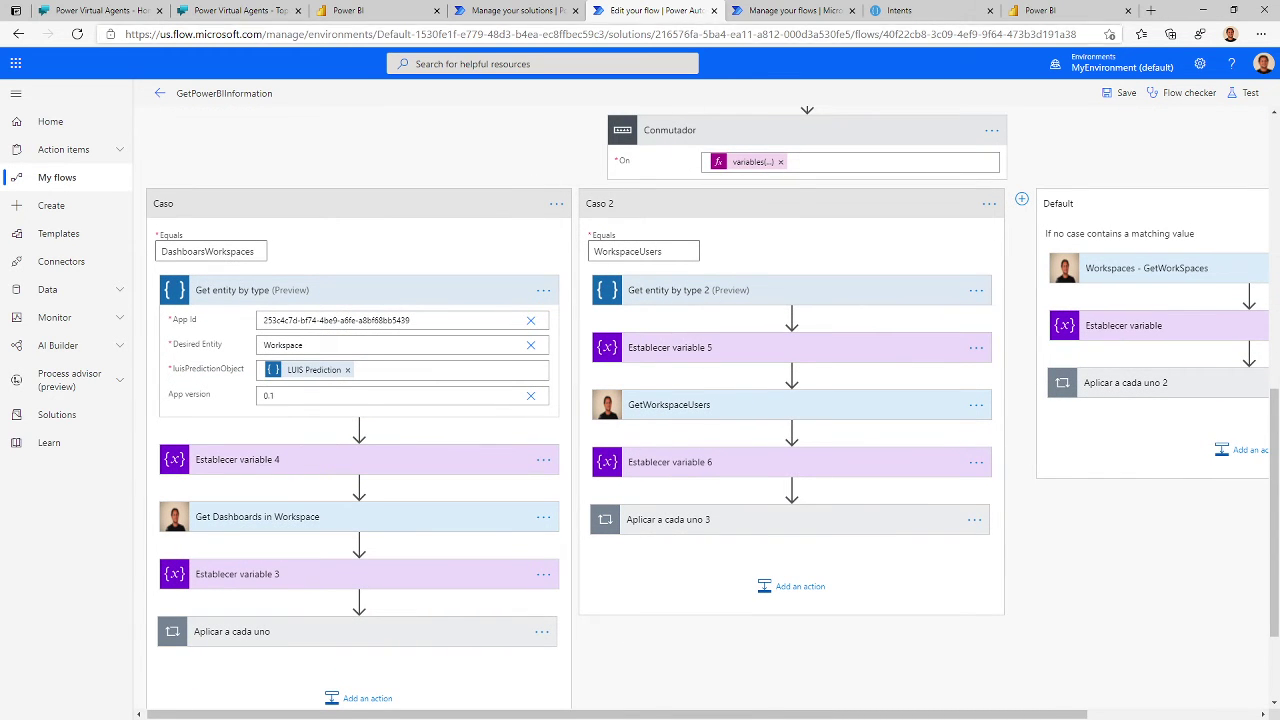
# Step: Switch to LUIS and examine the DashboarsWorkspaces intent's example utterances and the entities available for labeling them
pyautogui.click(924, 12)
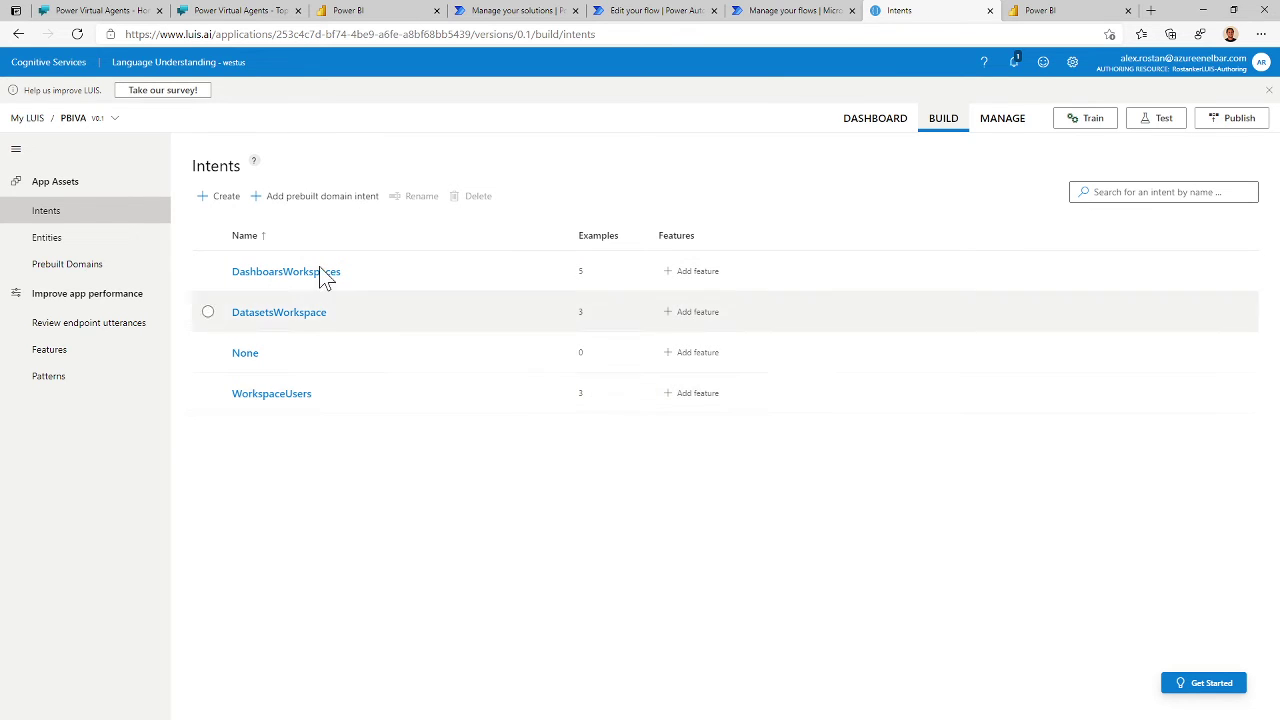
pyautogui.click(311, 276)
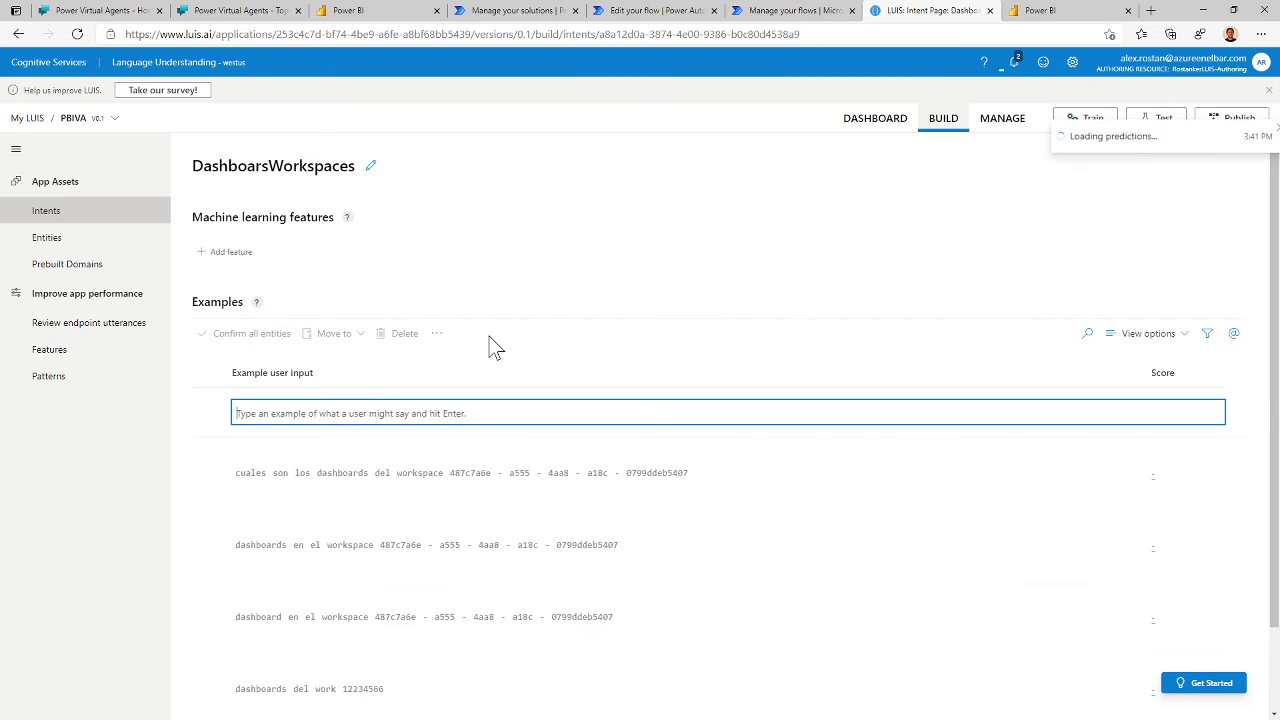
pyautogui.scroll(-1, 497, 300)
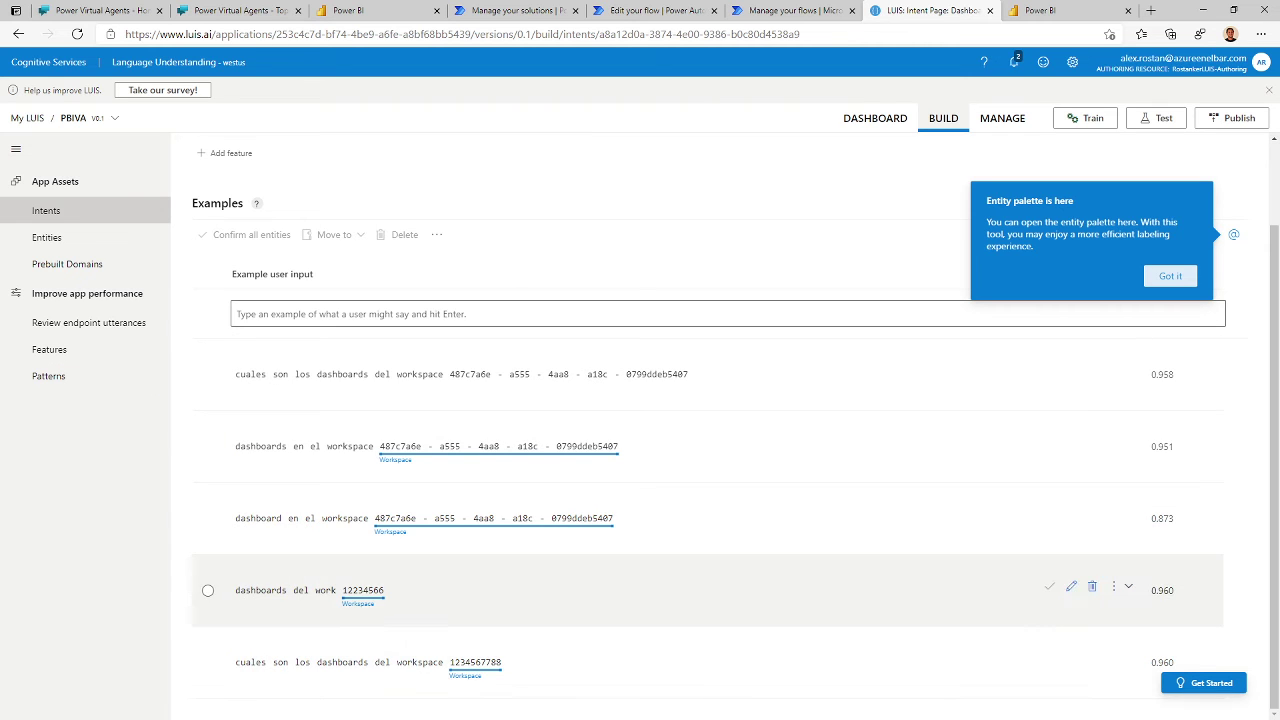
pyautogui.moveTo(385, 473)
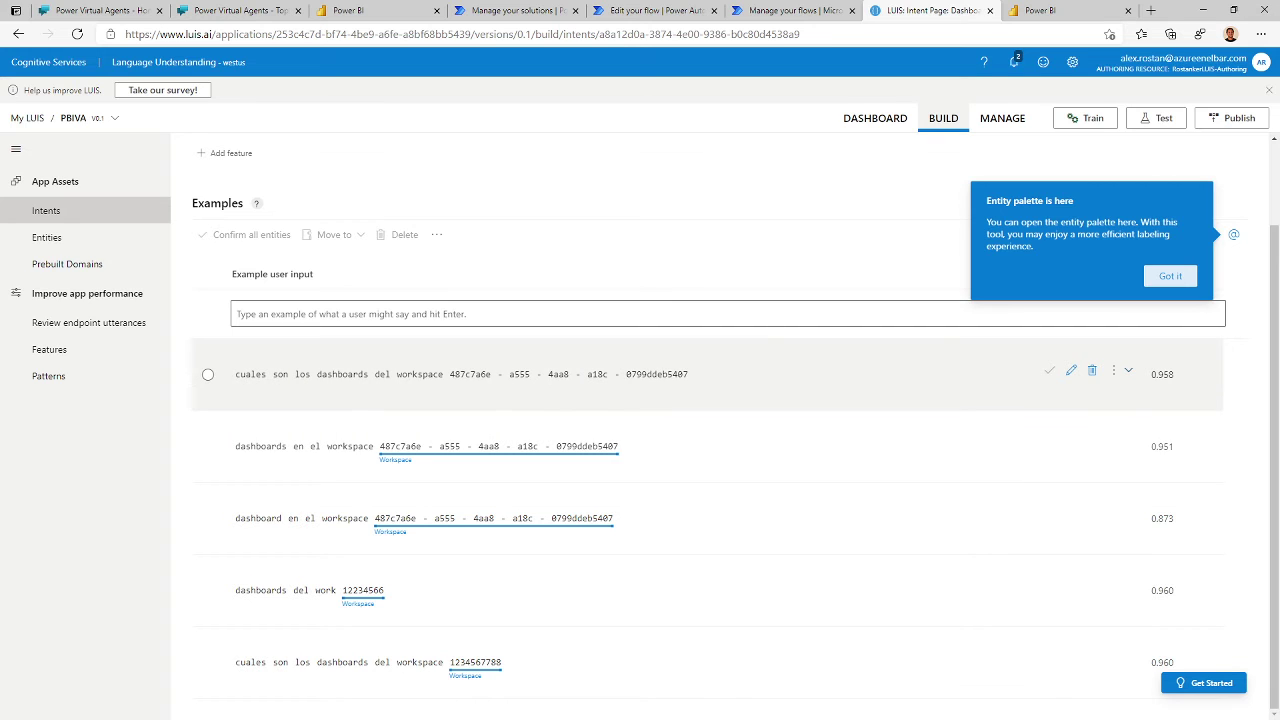
pyautogui.click(507, 374)
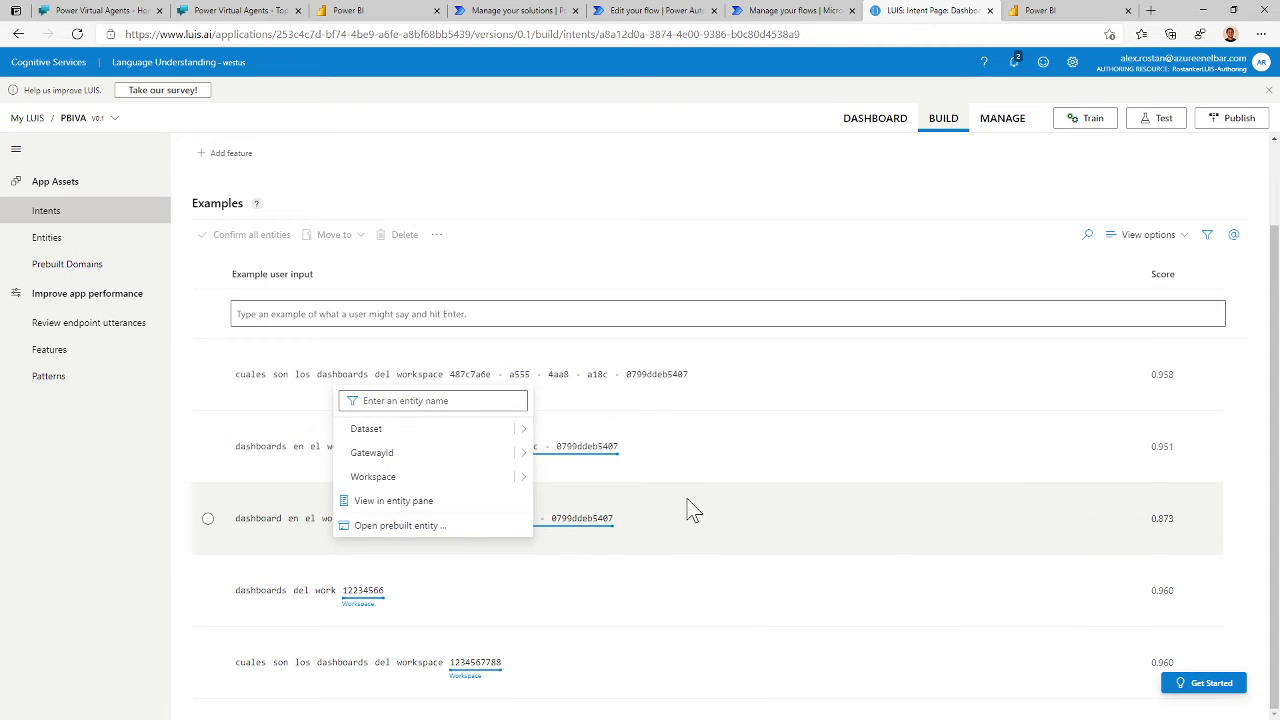
pyautogui.press('Escape')
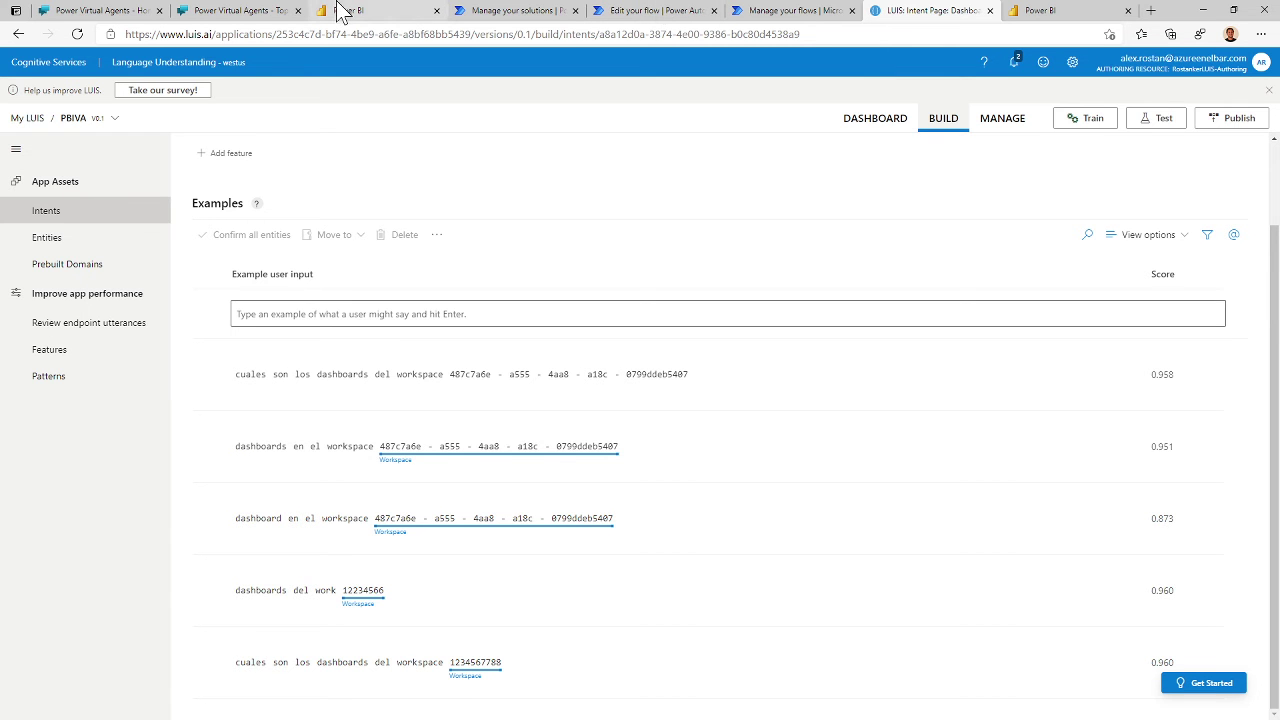
# Step: Return to the GetPowerBIInformation flow and check the Get Dashboards in Workspace input and the Establecer variable 4 settings
pyautogui.click(490, 12)
pyautogui.click(651, 12)
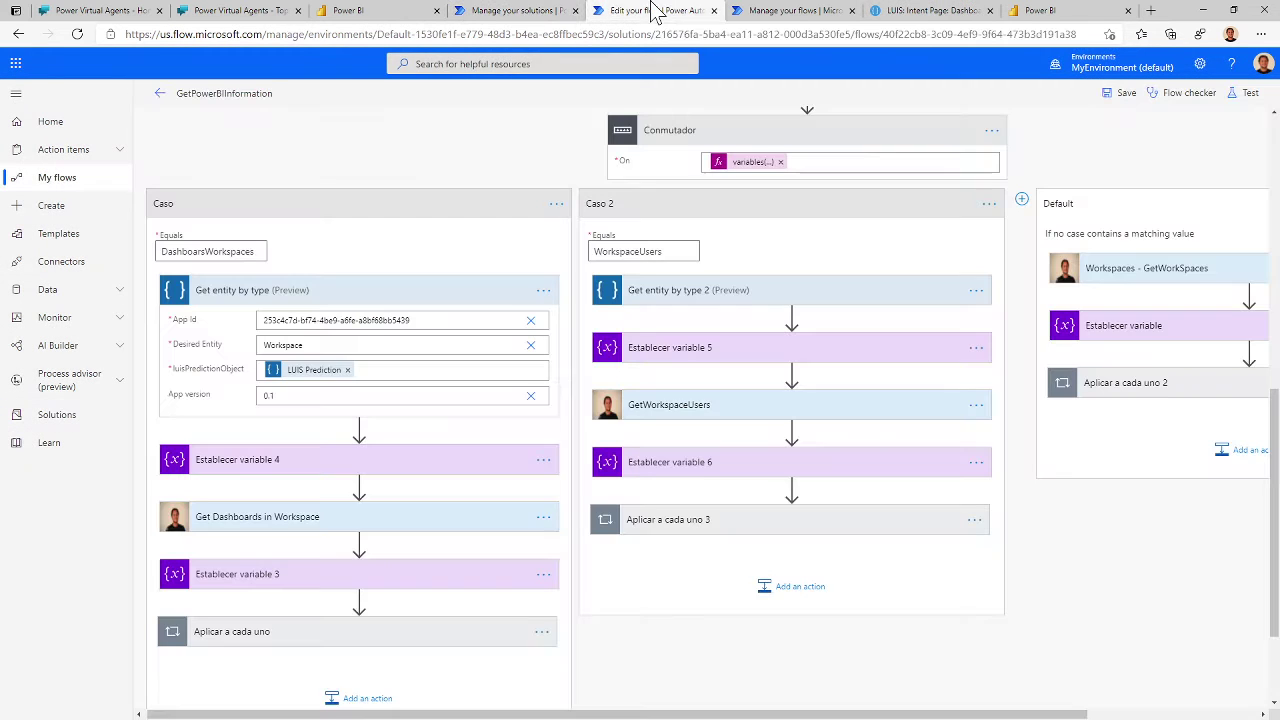
pyautogui.scroll(-1, 400, 400)
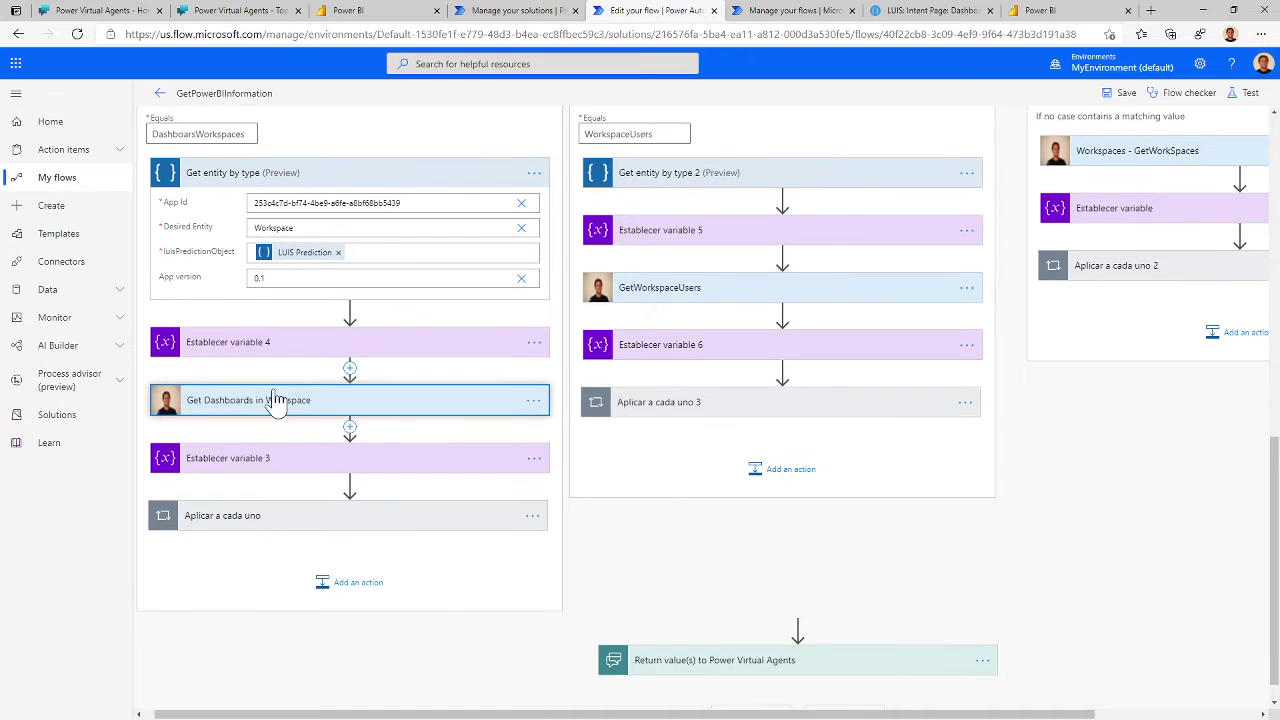
pyautogui.click(264, 410)
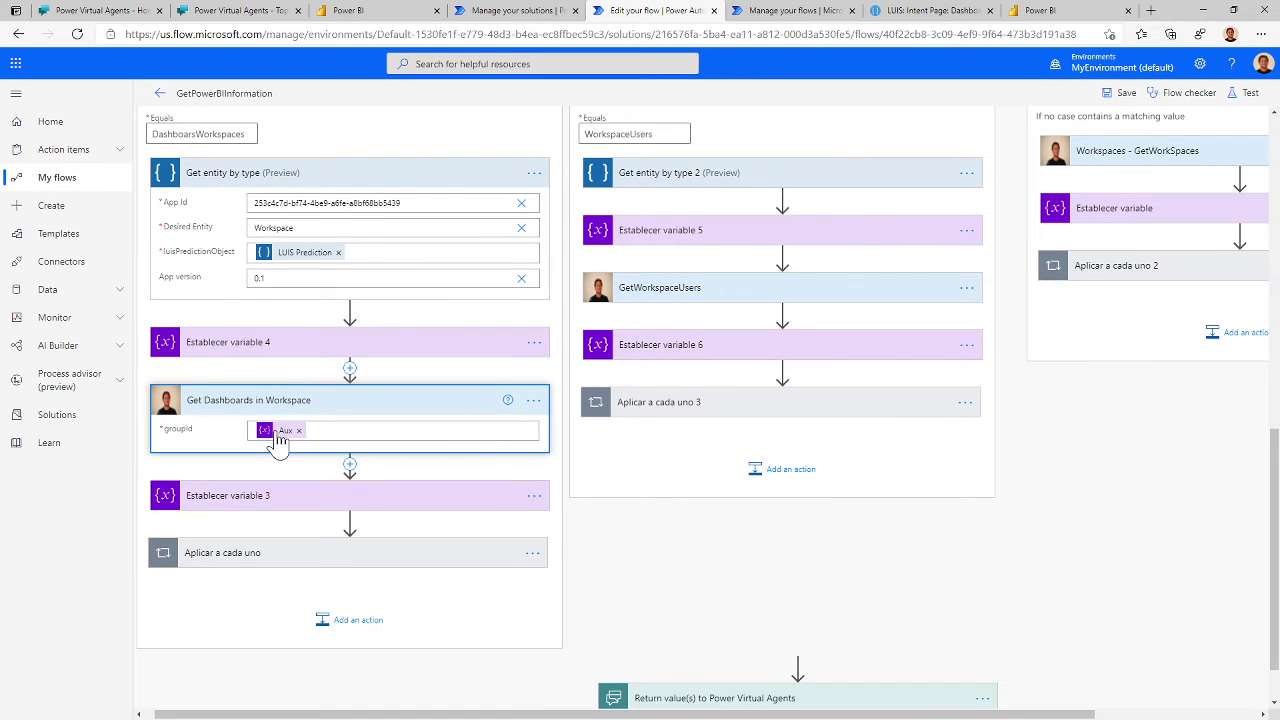
pyautogui.click(305, 350)
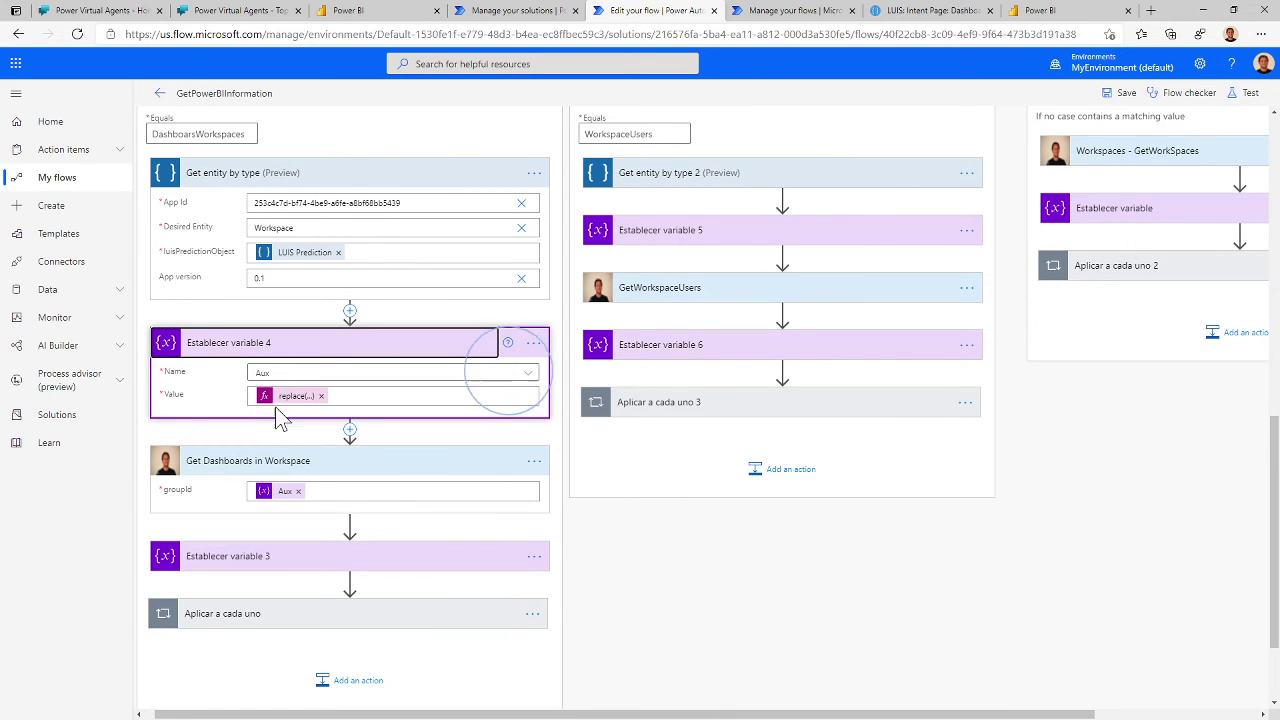
pyautogui.click(283, 348)
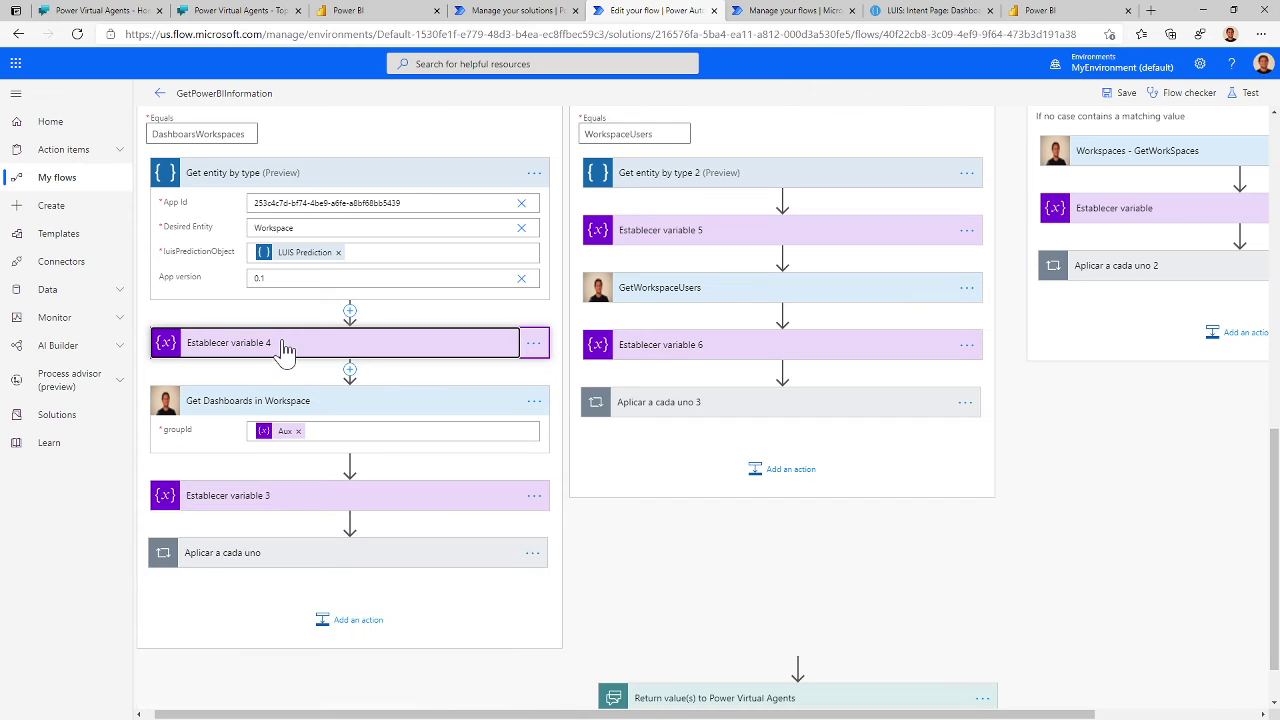
pyautogui.click(276, 393)
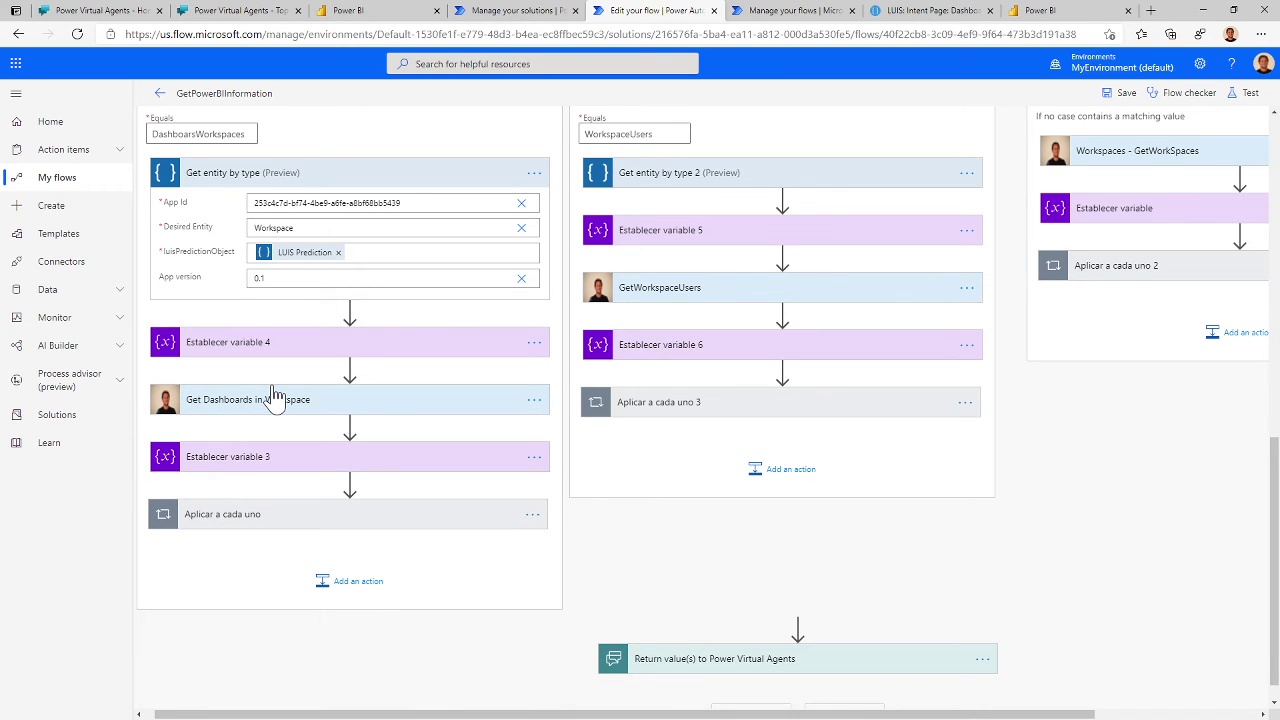
# Step: Switch back to LUIS and review the full list of intents in the PBIVA app
pyautogui.click(958, 12)
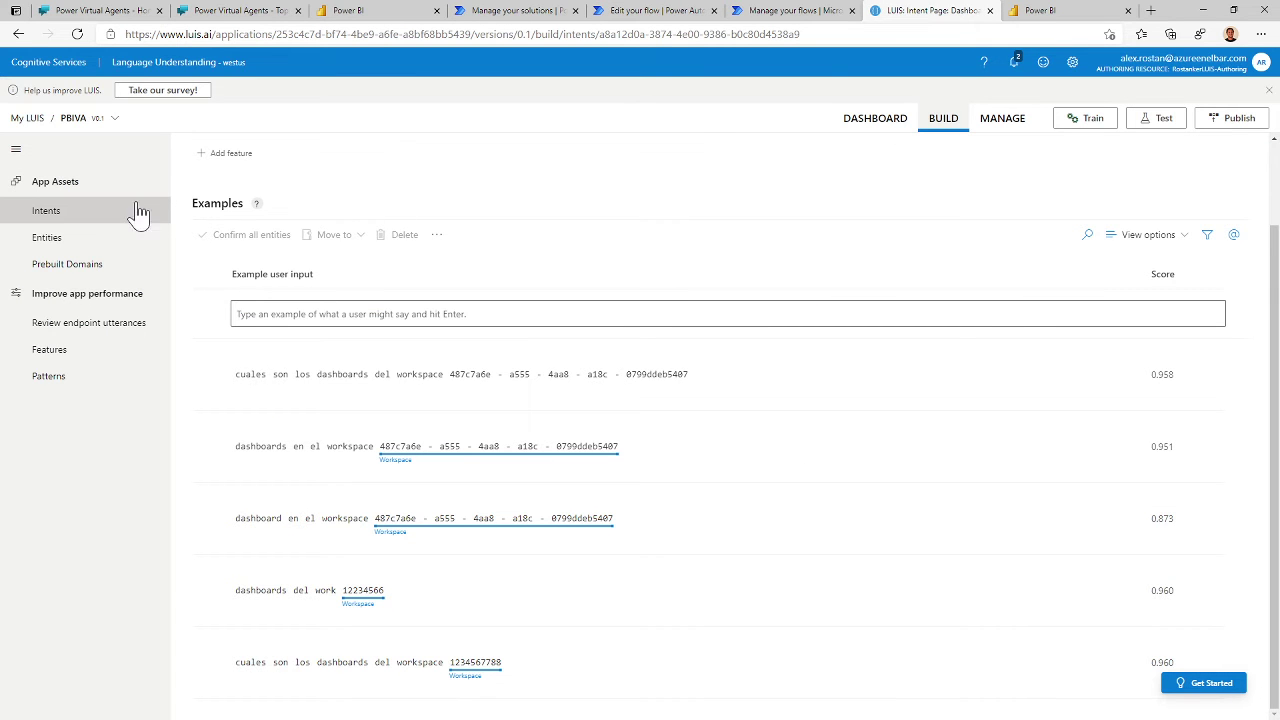
pyautogui.click(54, 214)
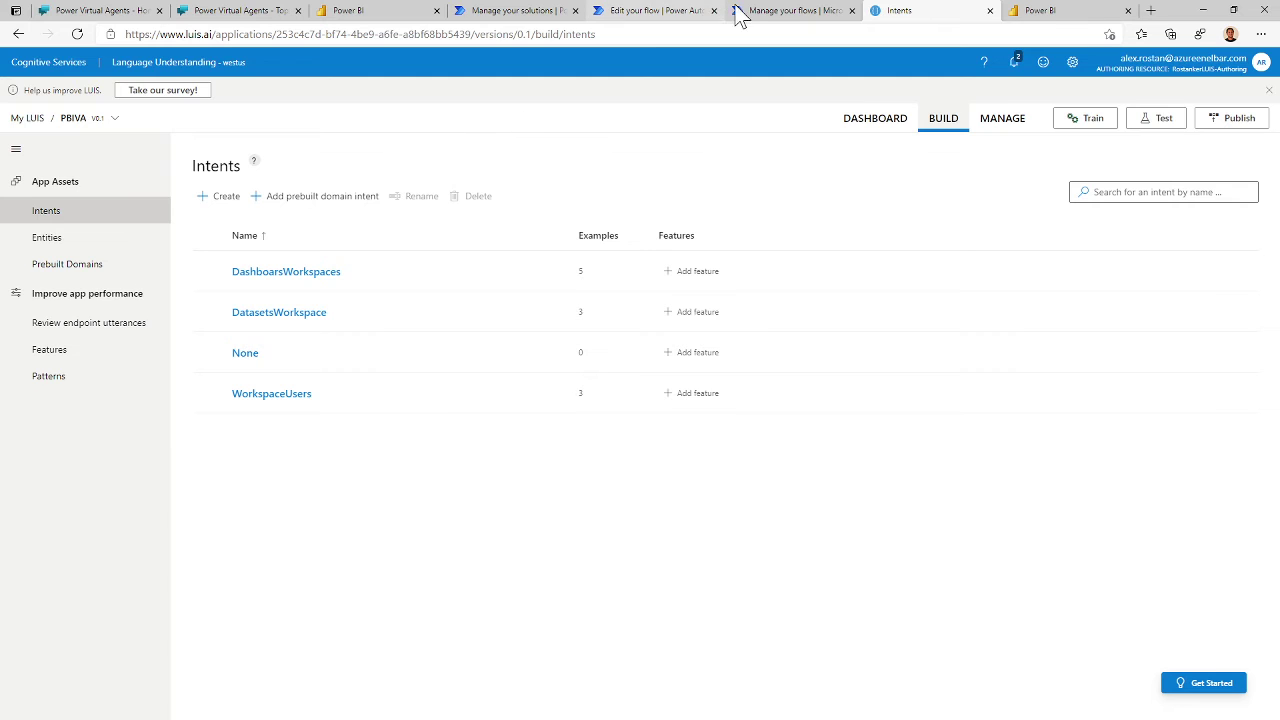
# Step: Switch to Power Automate and open the list of custom connectors under the environment's data
pyautogui.click(767, 14)
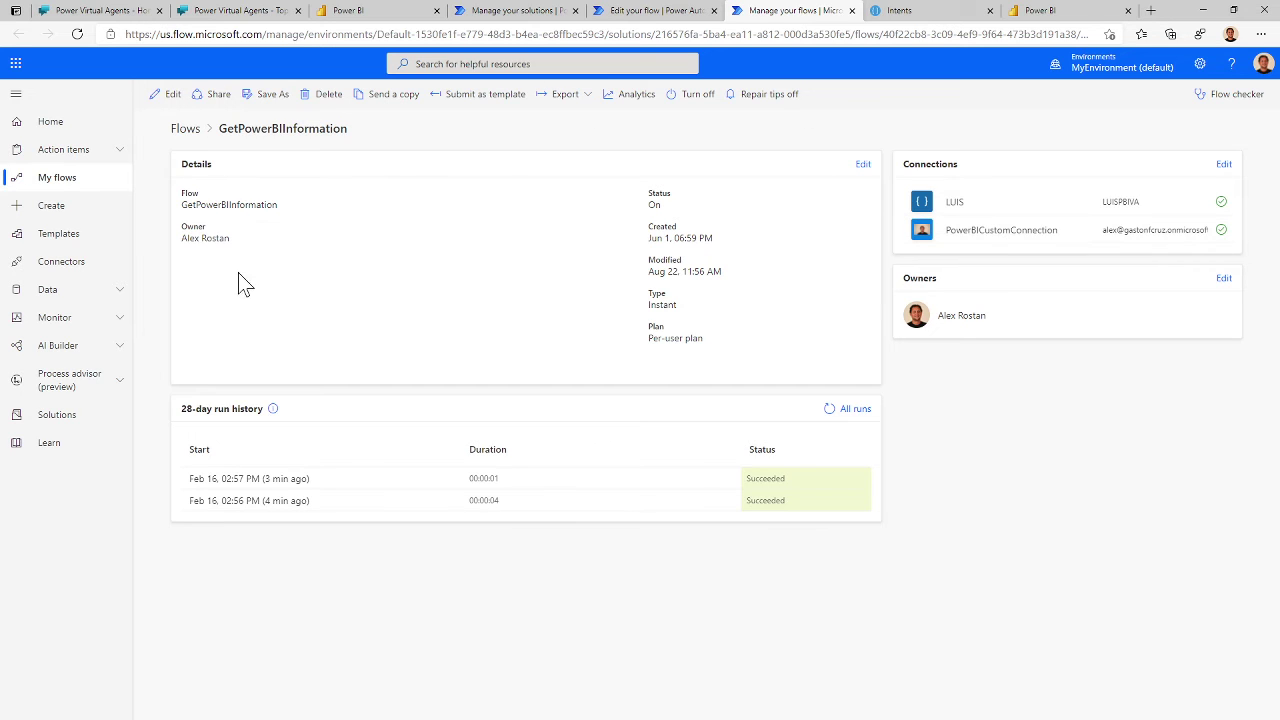
pyautogui.click(92, 270)
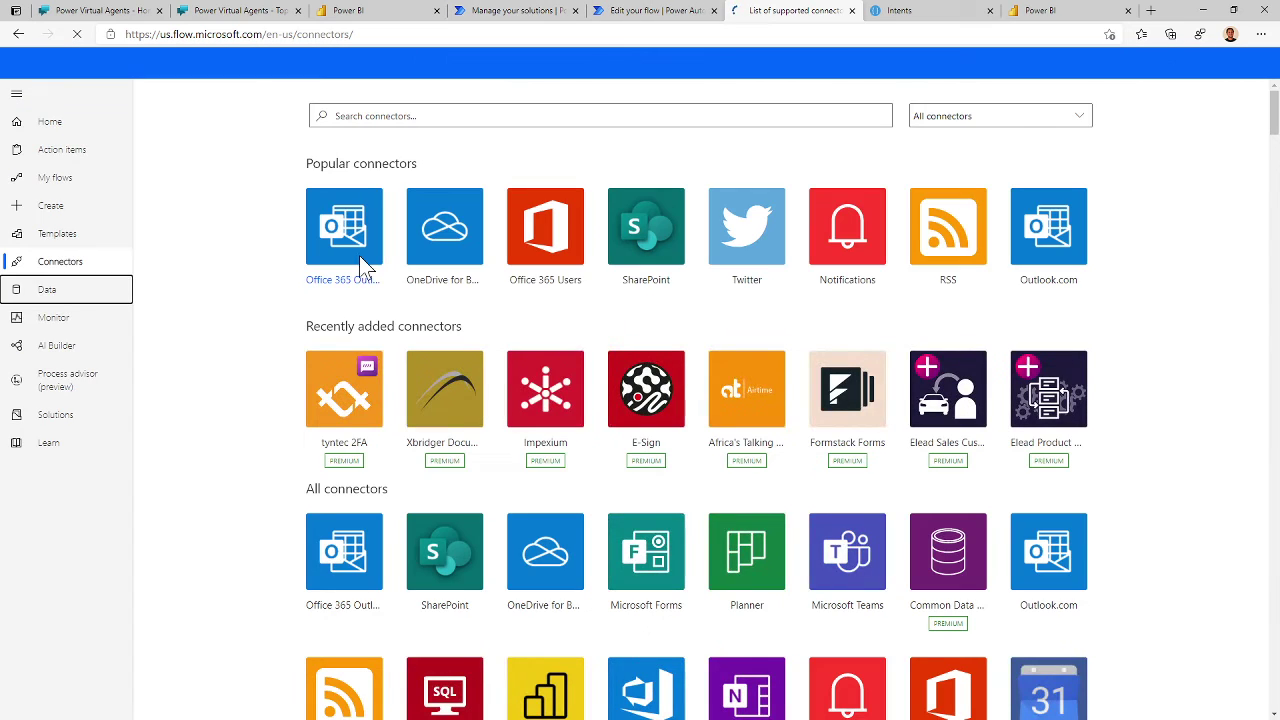
pyautogui.click(91, 289)
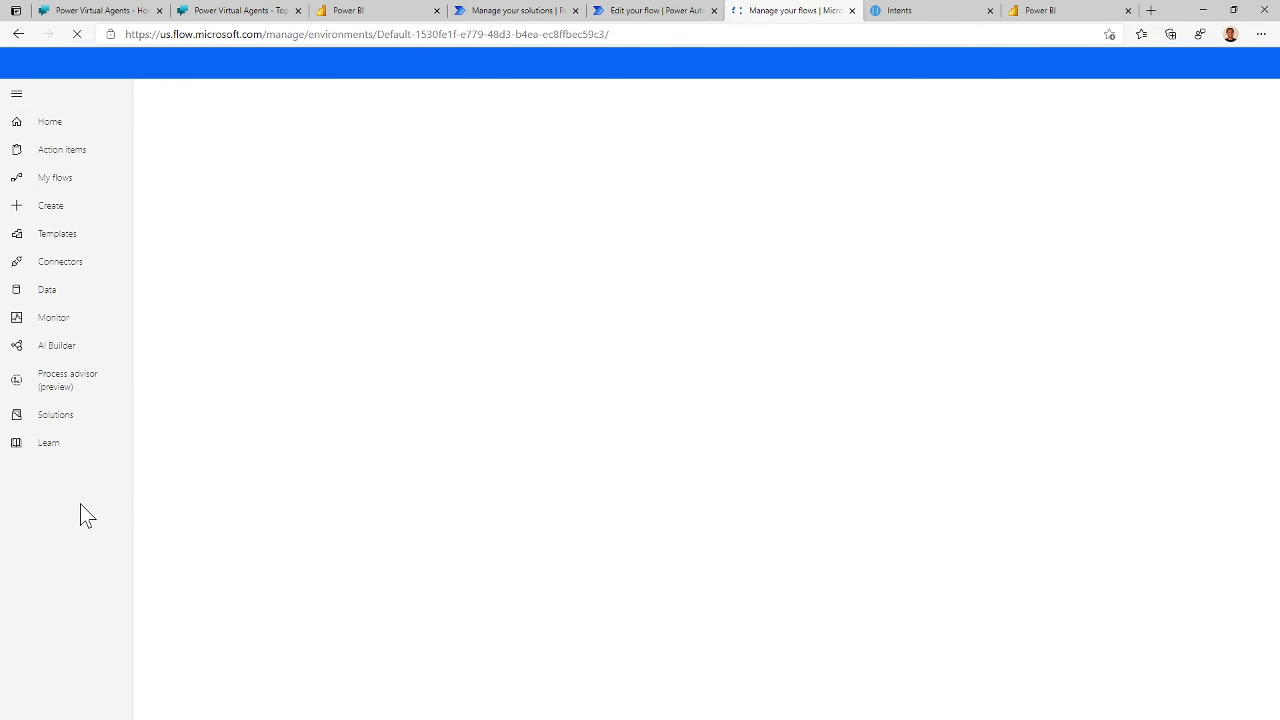
pyautogui.click(120, 298)
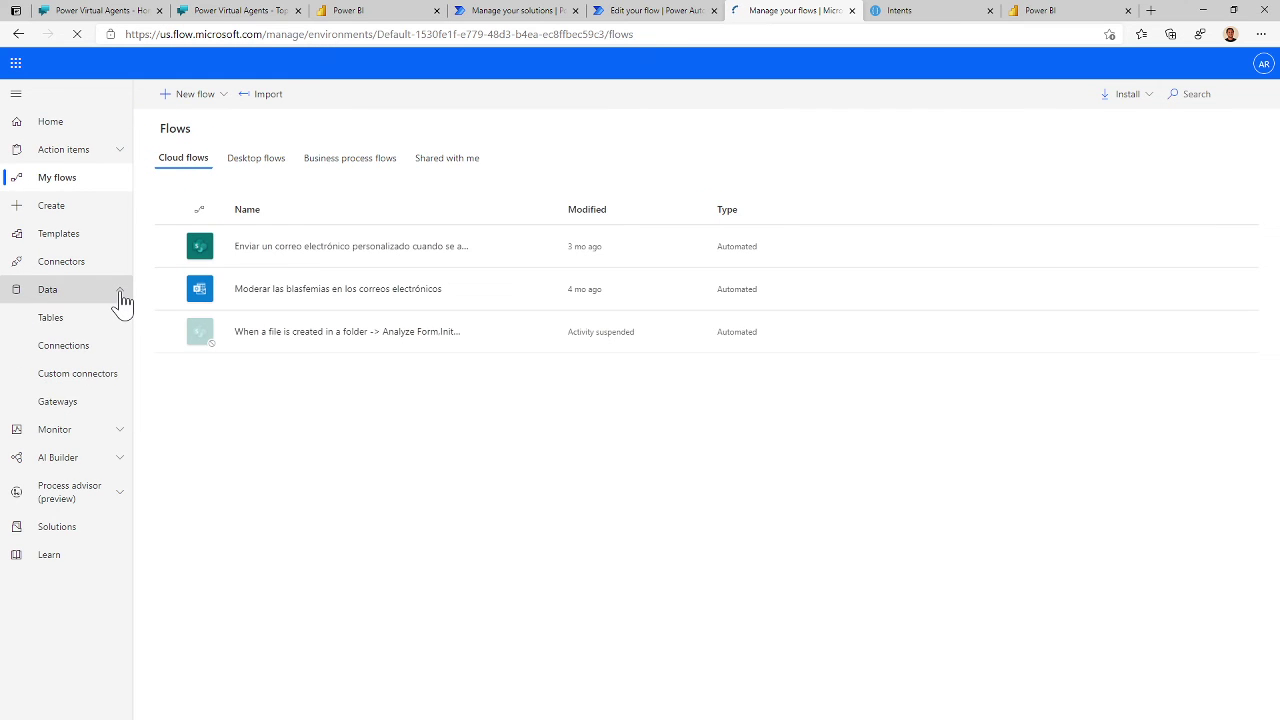
pyautogui.click(60, 378)
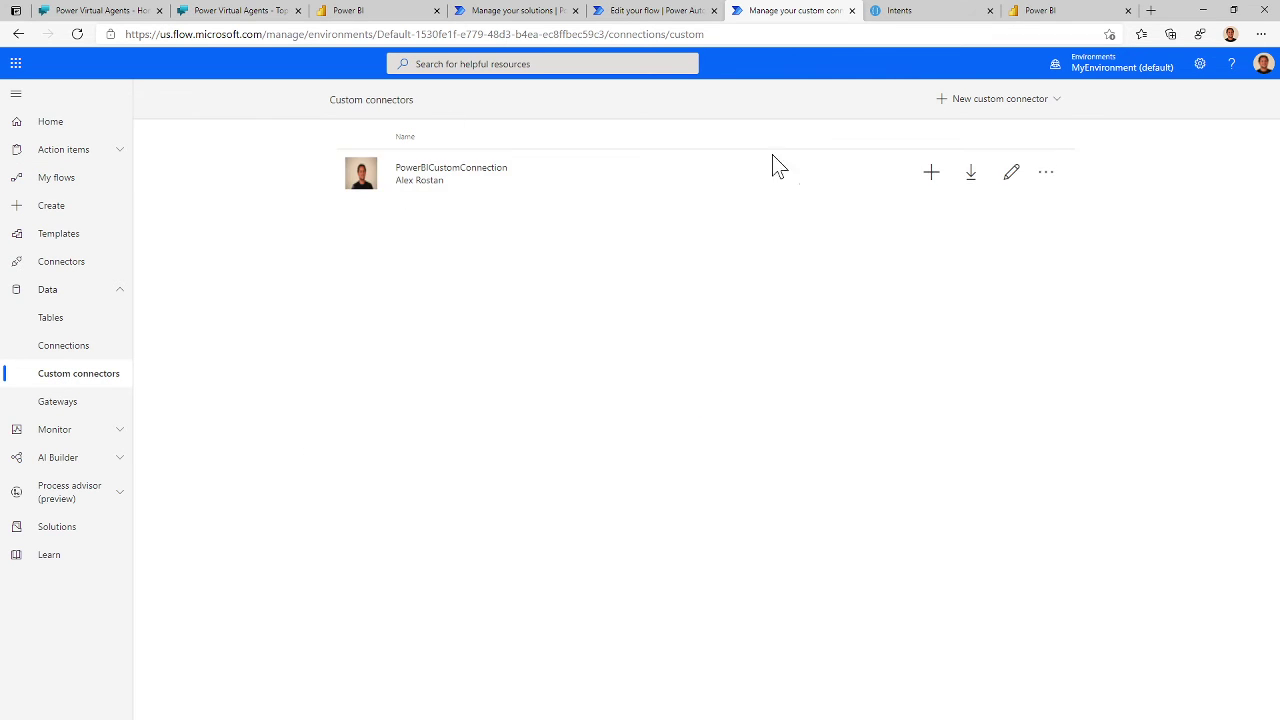
# Step: Open the PowerBICustomConnection connector for editing and review its general information and OAuth 2.0 security settings
pyautogui.click(1010, 176)
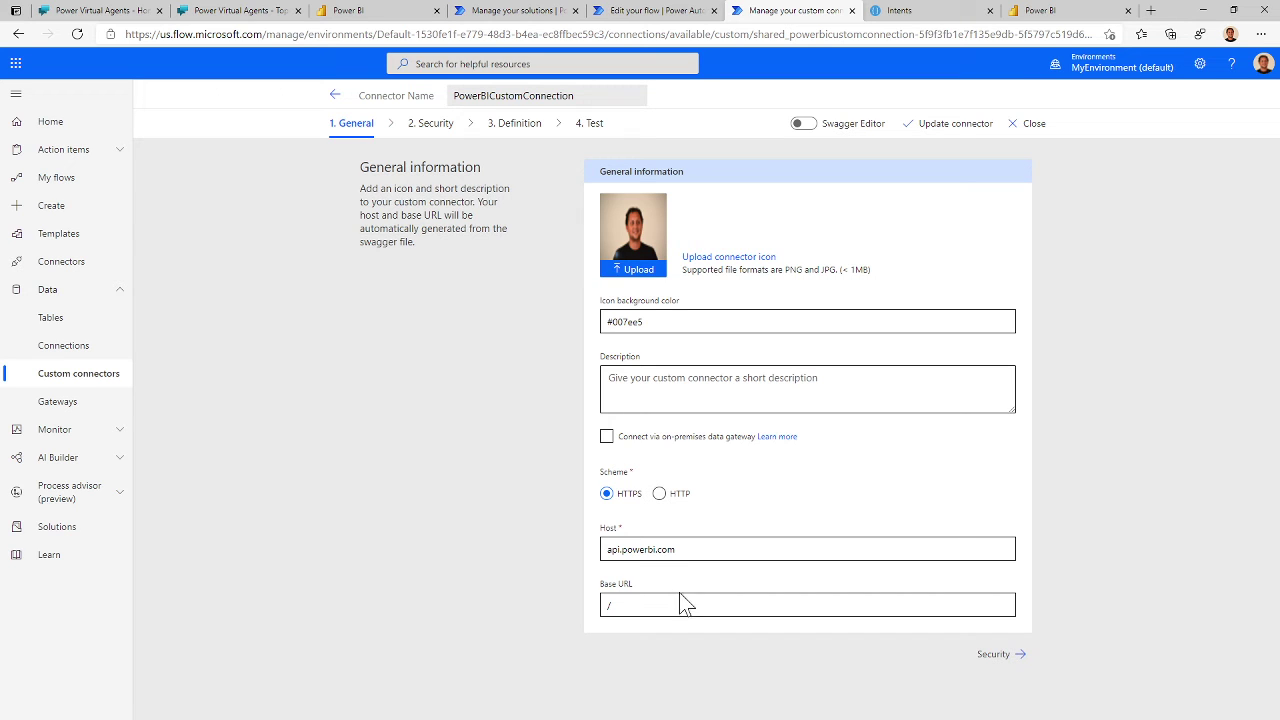
pyautogui.click(1015, 663)
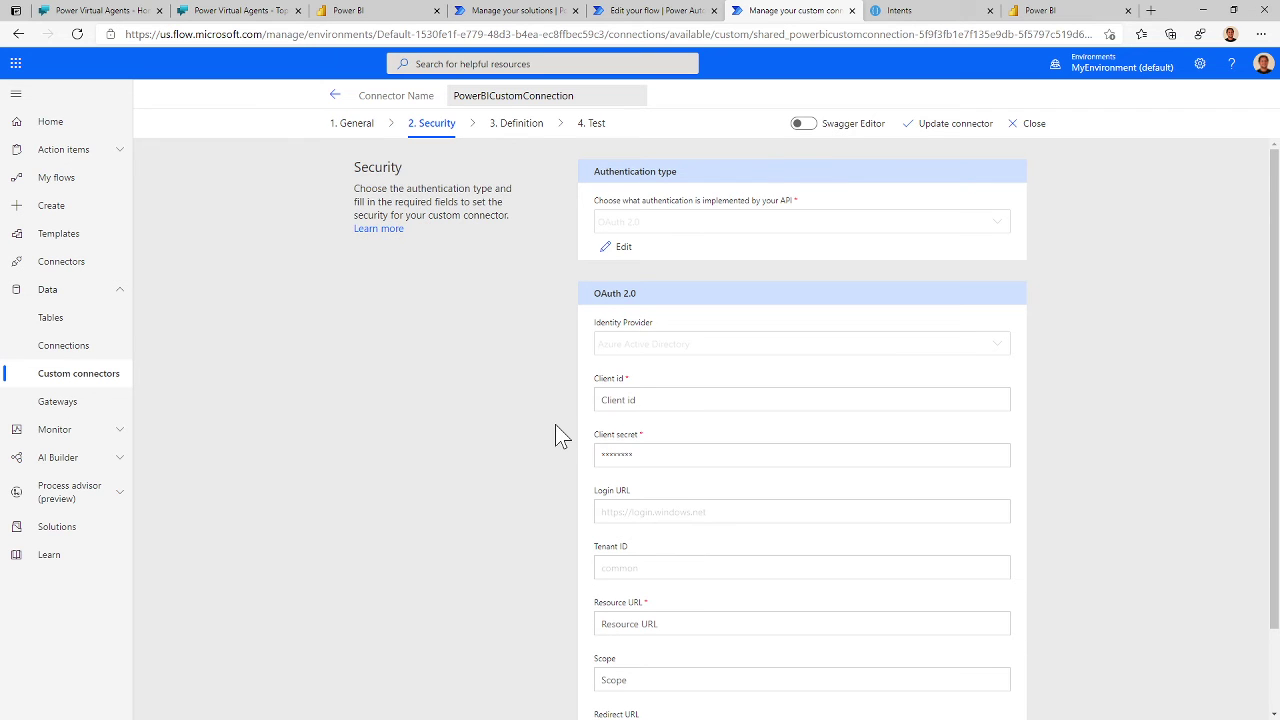
pyautogui.scroll(-2, 555, 424)
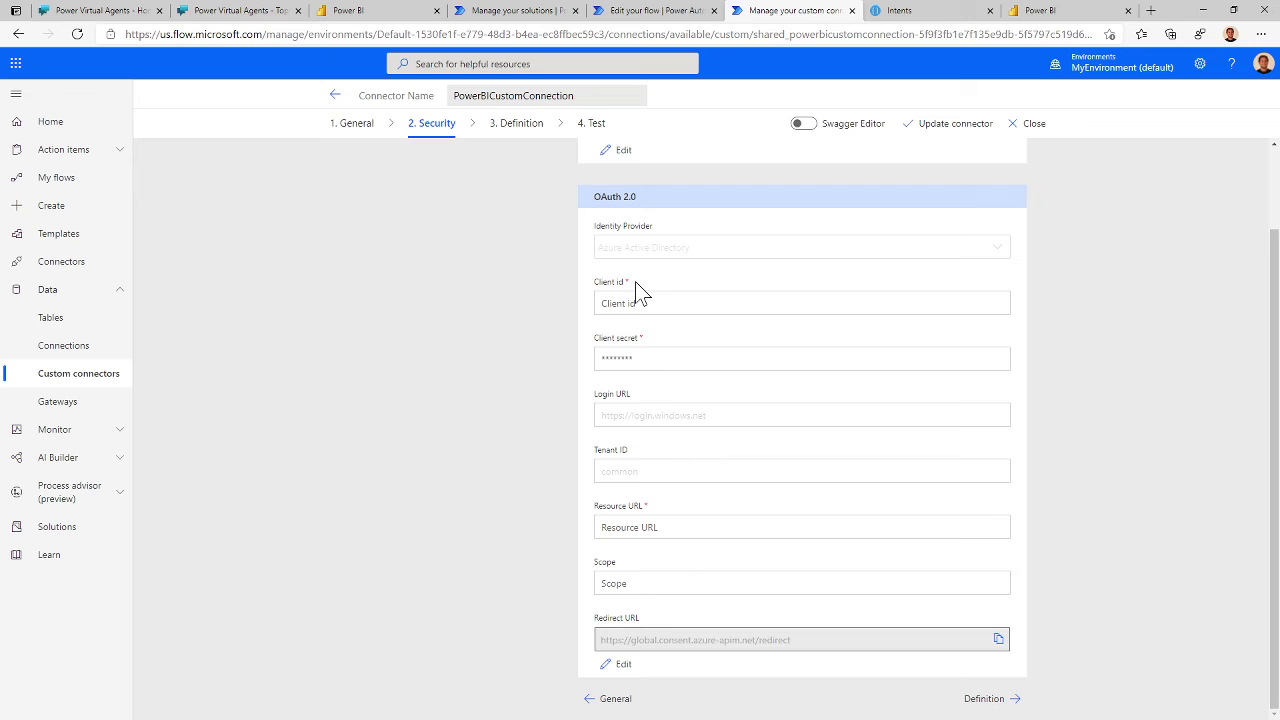
# Step: Switch to Power BI, open the Power BI Developer Center at dev.powerbi.com and sign in from there
pyautogui.click(380, 12)
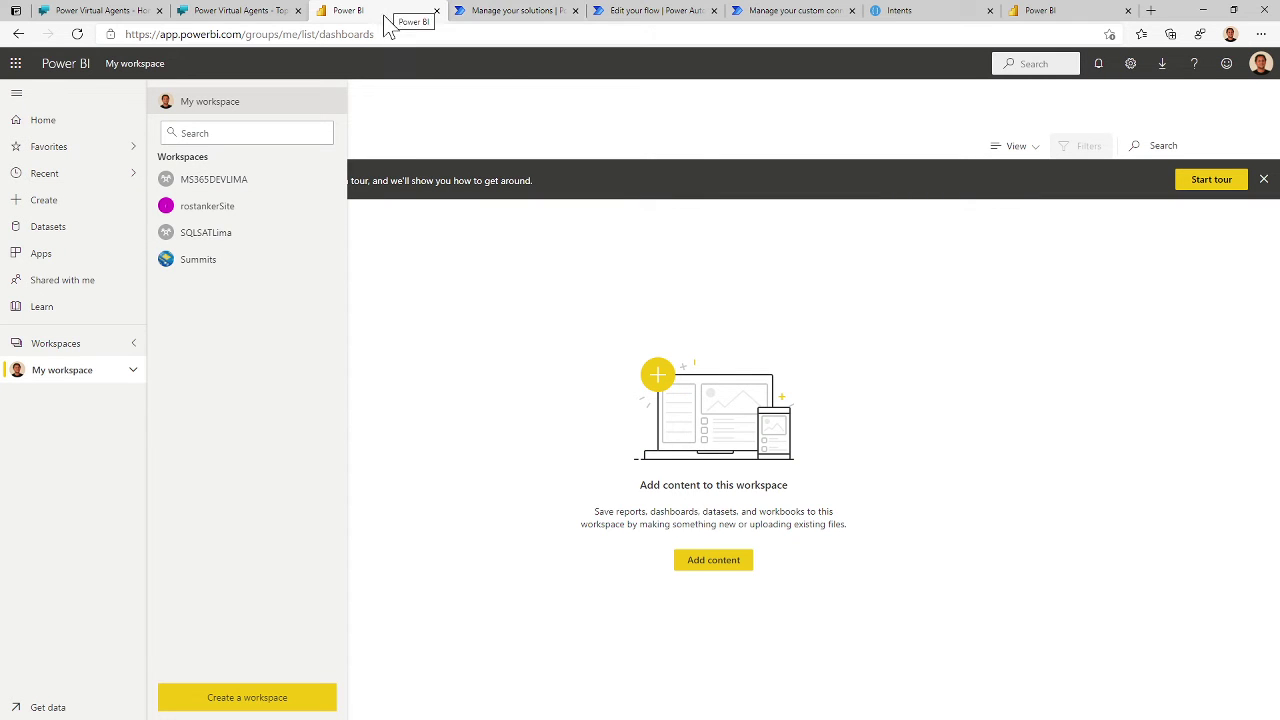
pyautogui.click(1065, 15)
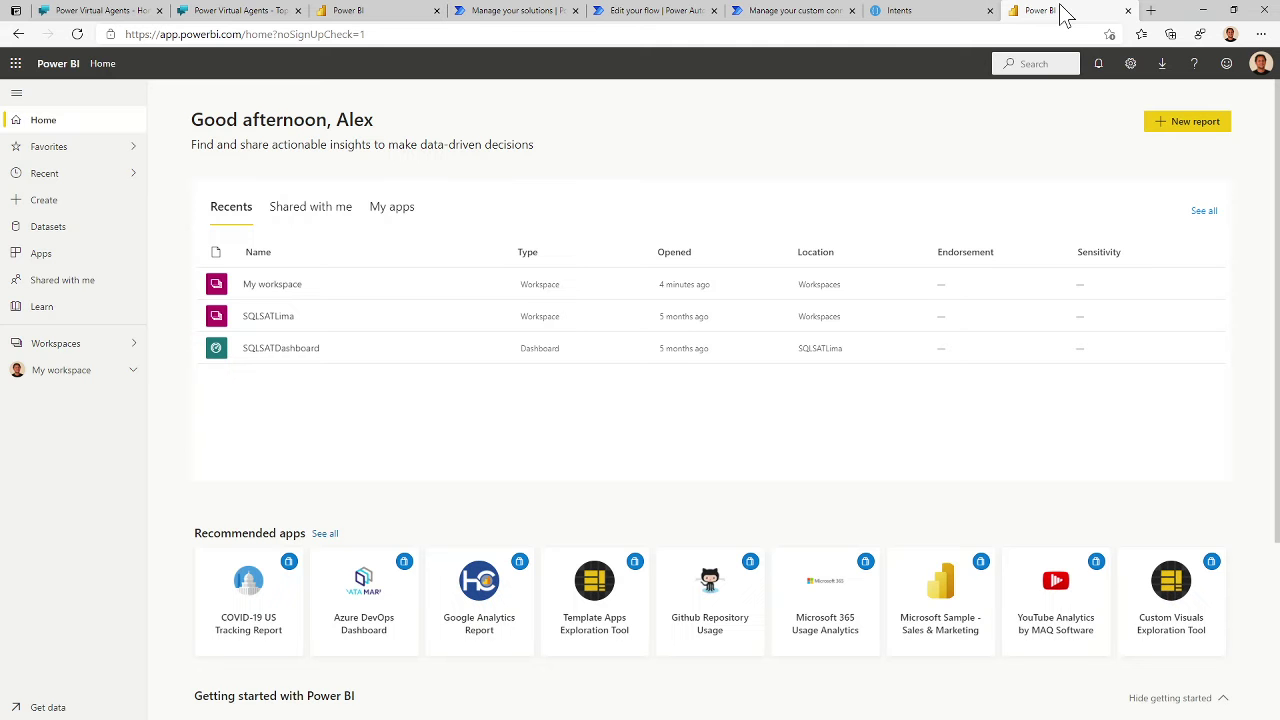
pyautogui.click(553, 34)
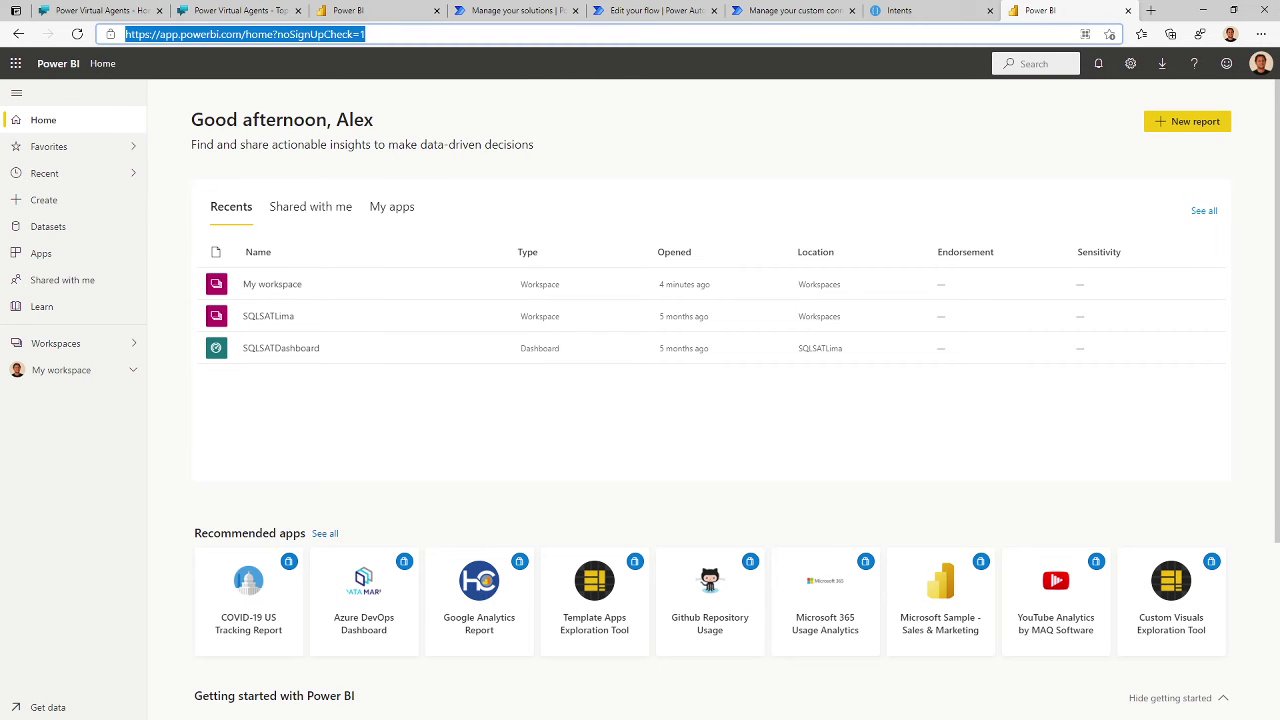
pyautogui.write('dev.power')
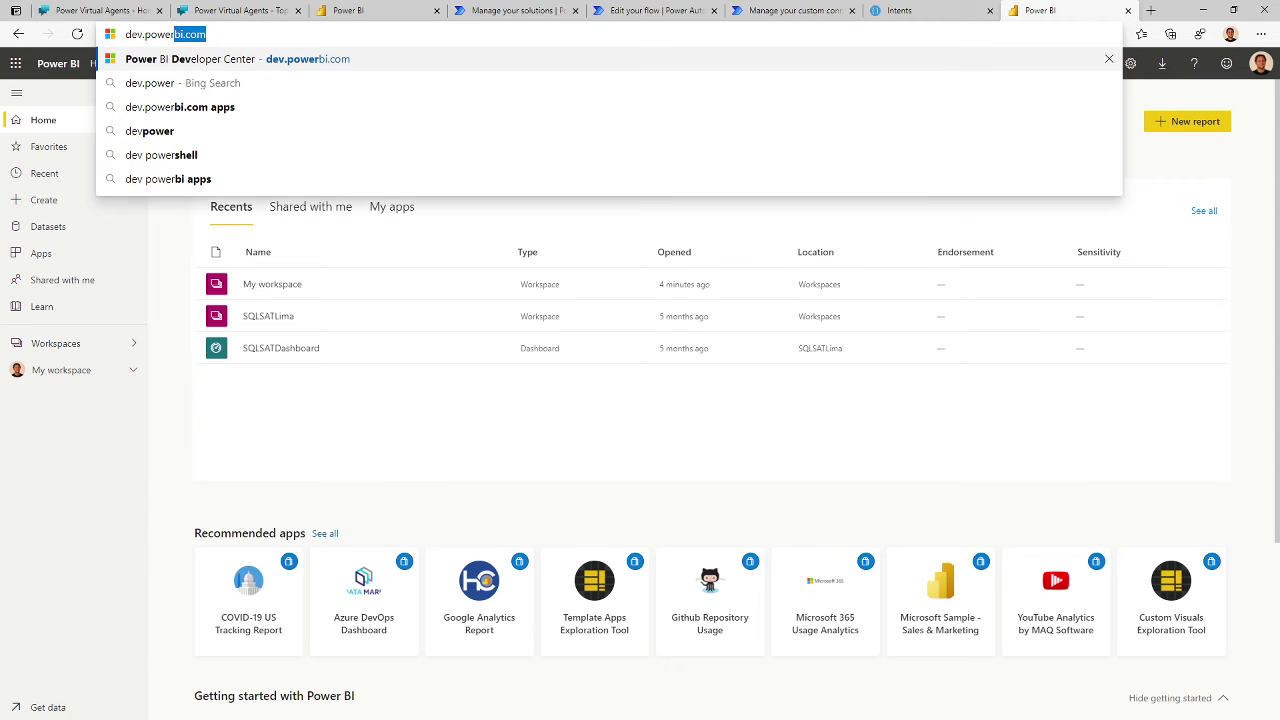
pyautogui.press('Return')
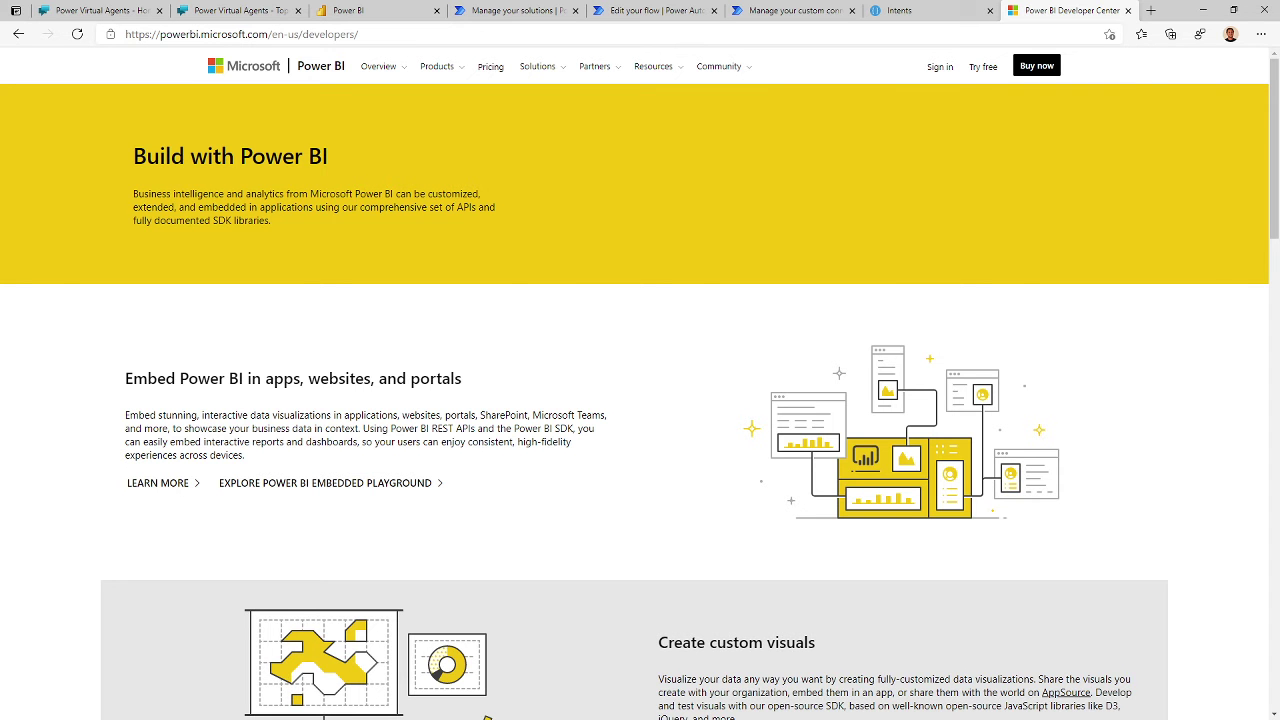
pyautogui.click(938, 68)
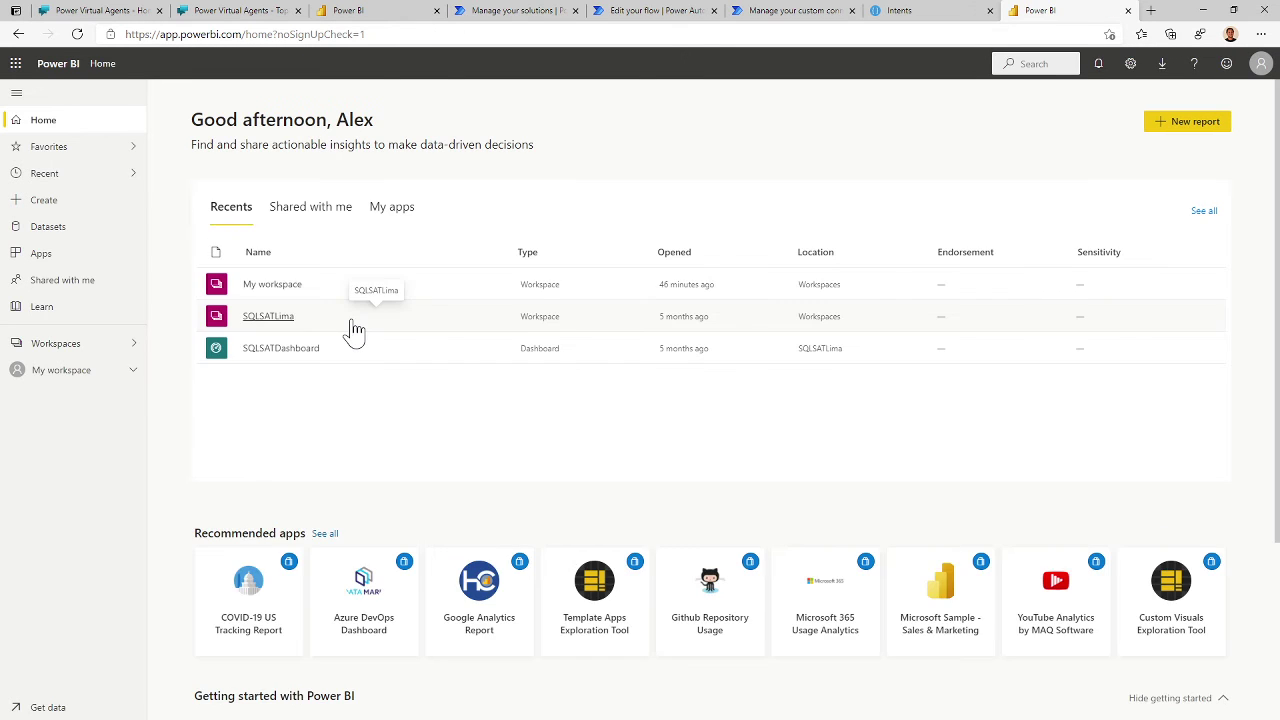
# Step: Expand the My workspace contents and the list of available workspaces in Power BI
pyautogui.click(133, 372)
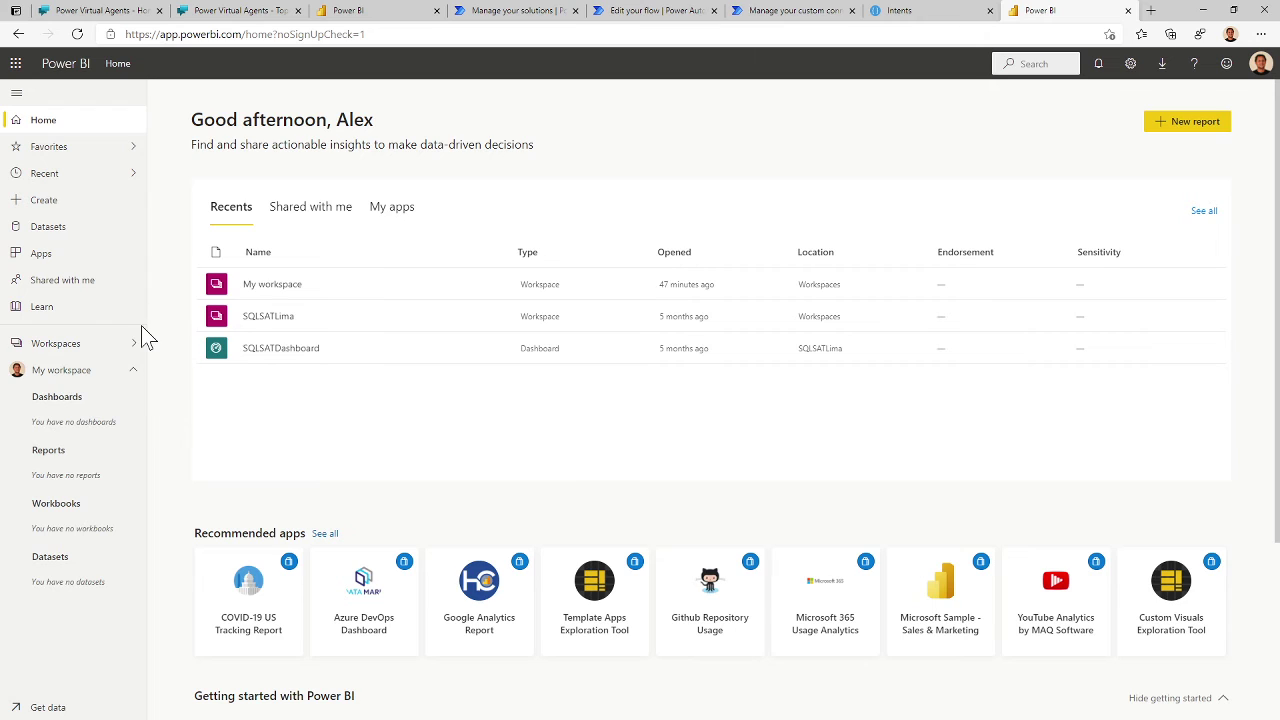
pyautogui.click(137, 343)
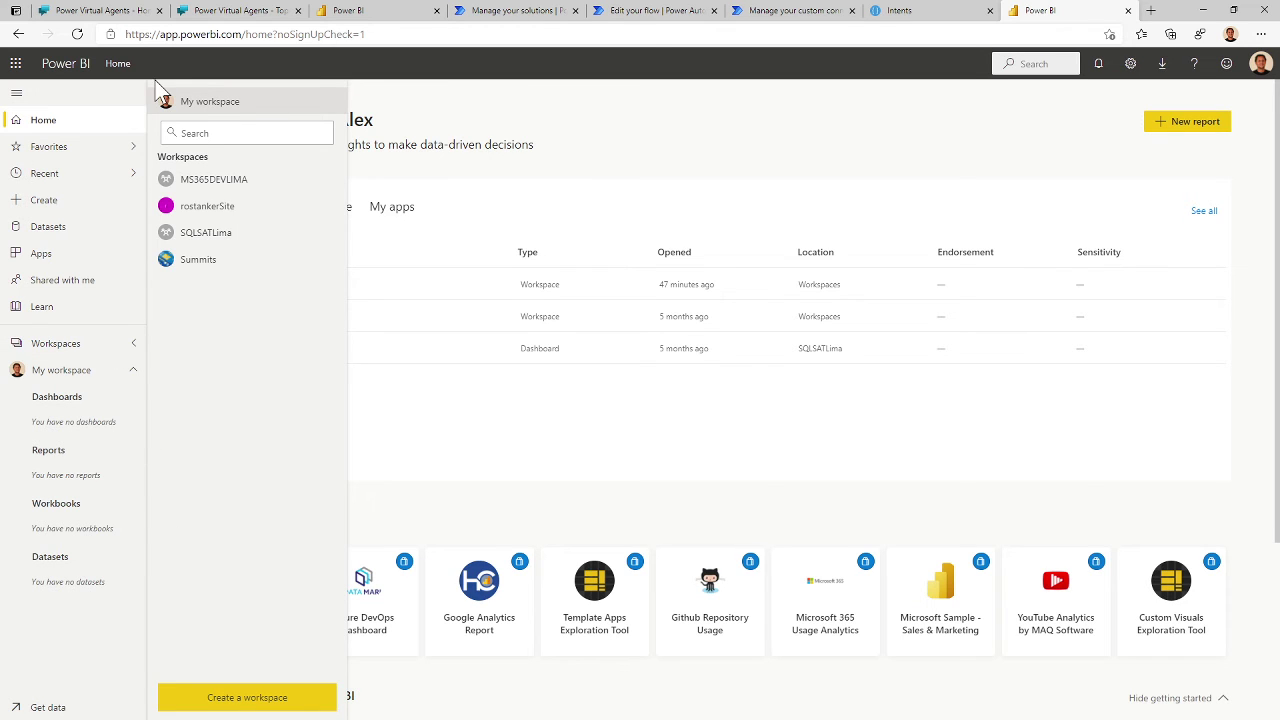
pyautogui.click(950, 11)
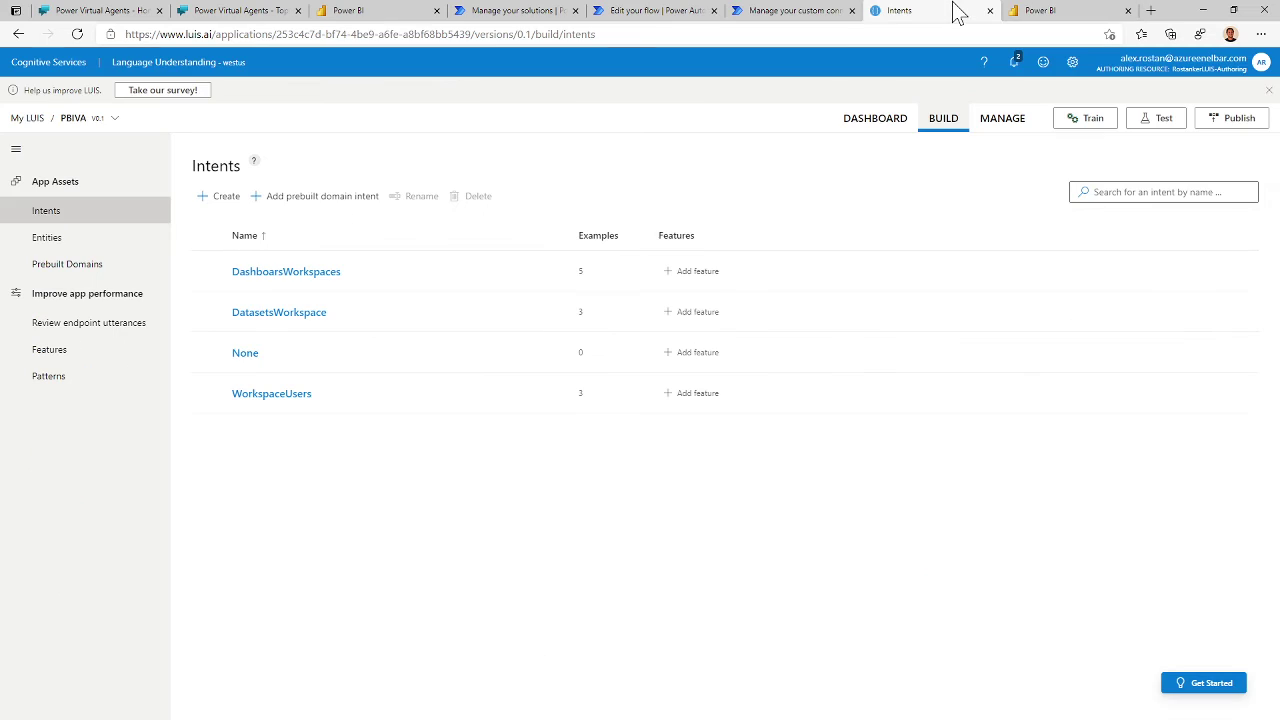
pyautogui.click(480, 12)
pyautogui.click(386, 12)
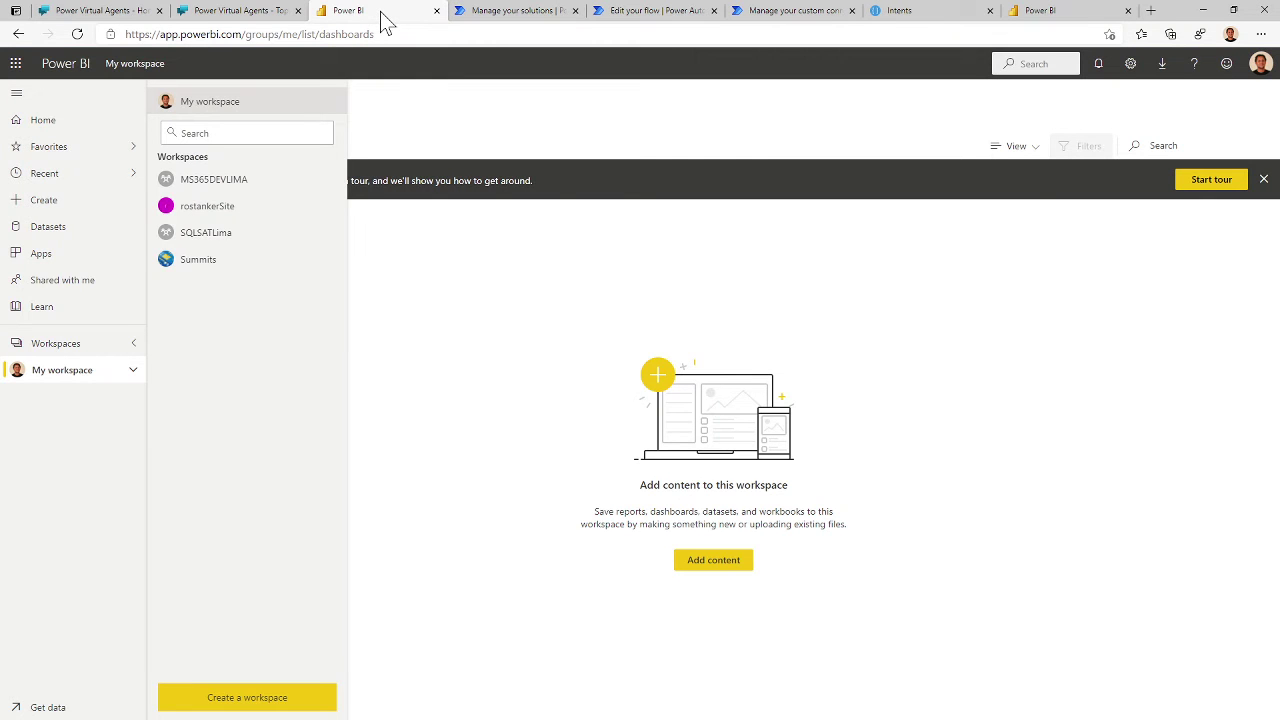
# Step: Return to the PowerBICustomConnection connector's security settings and continue to its definition with the list of actions
pyautogui.click(650, 12)
pyautogui.click(790, 12)
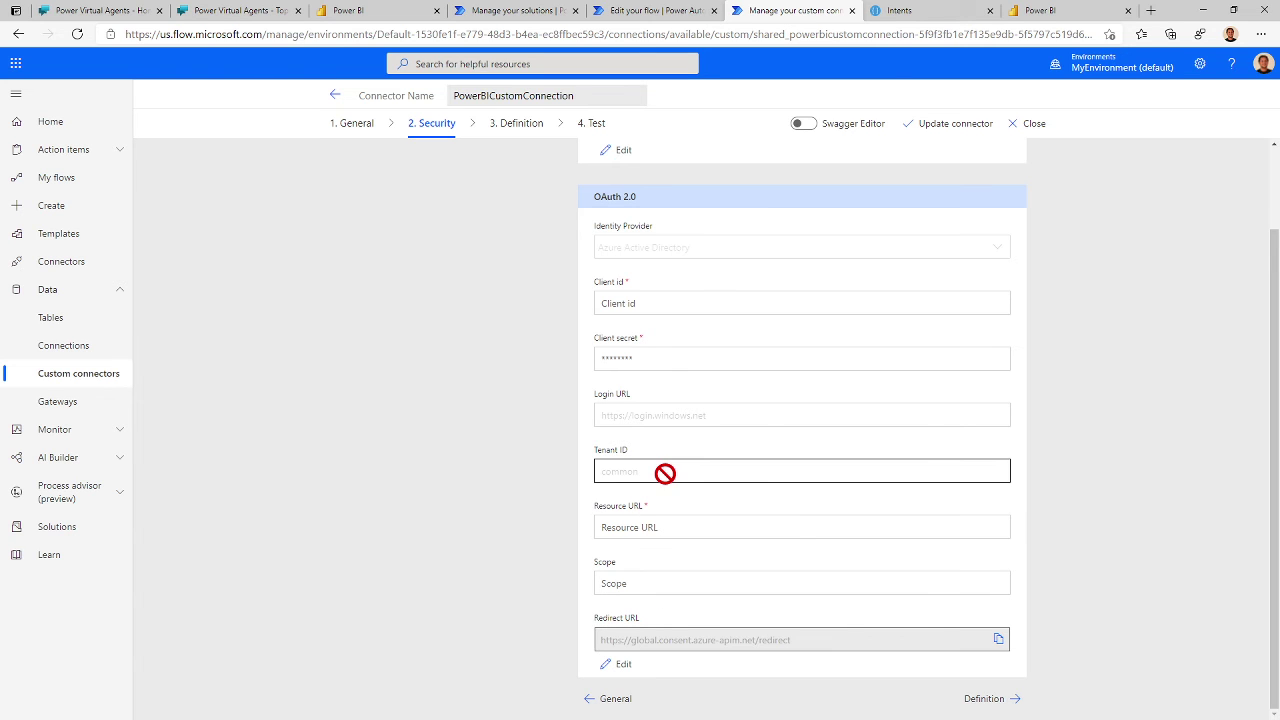
pyautogui.click(985, 700)
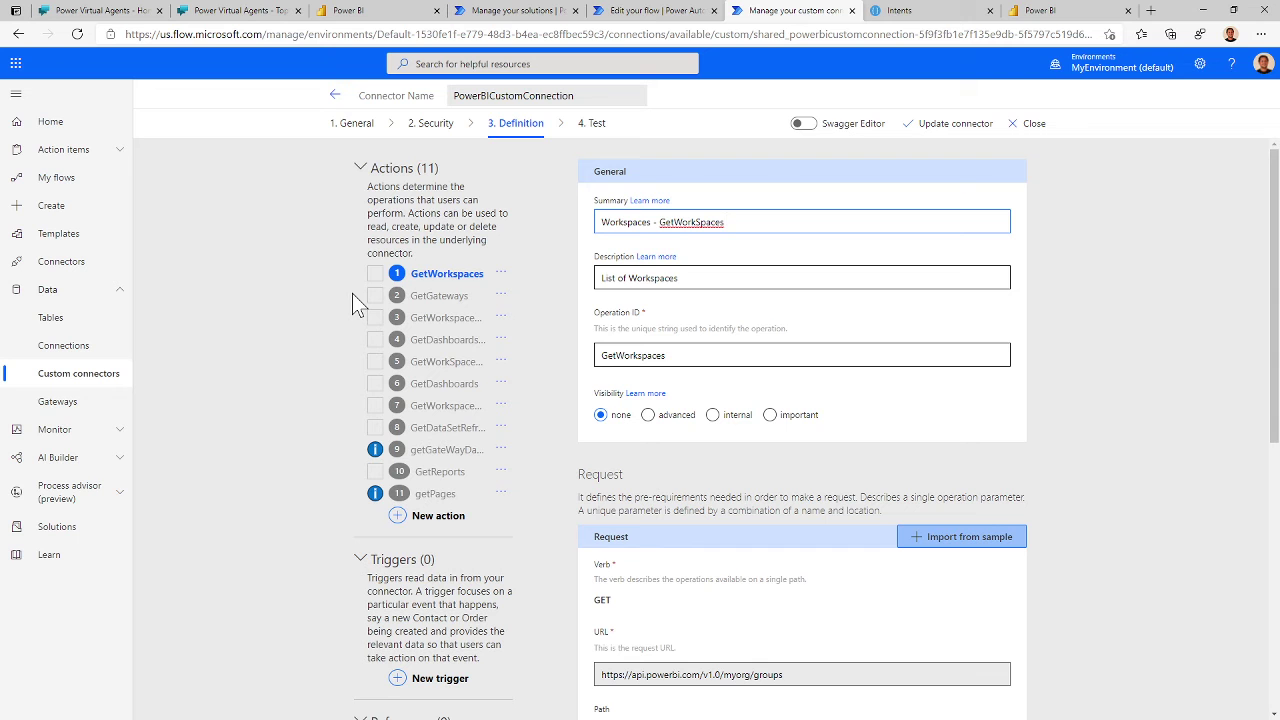
# Step: Search the web for "power bi api docs" and open the Microsoft Docs page on the Power BI REST APIs
pyautogui.click(1152, 10)
pyautogui.write('dic')
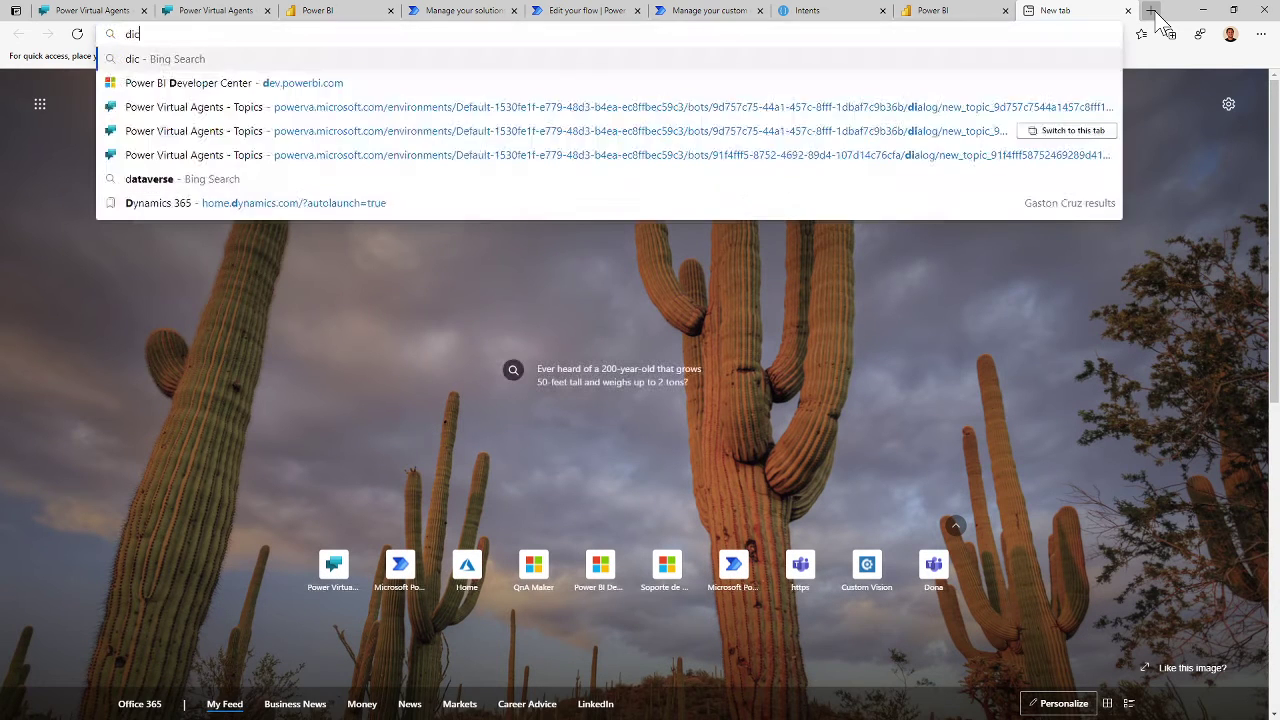
pyautogui.press('BackSpace')
pyautogui.press('BackSpace')
pyautogui.press('BackSpace')
pyautogui.write('power ')
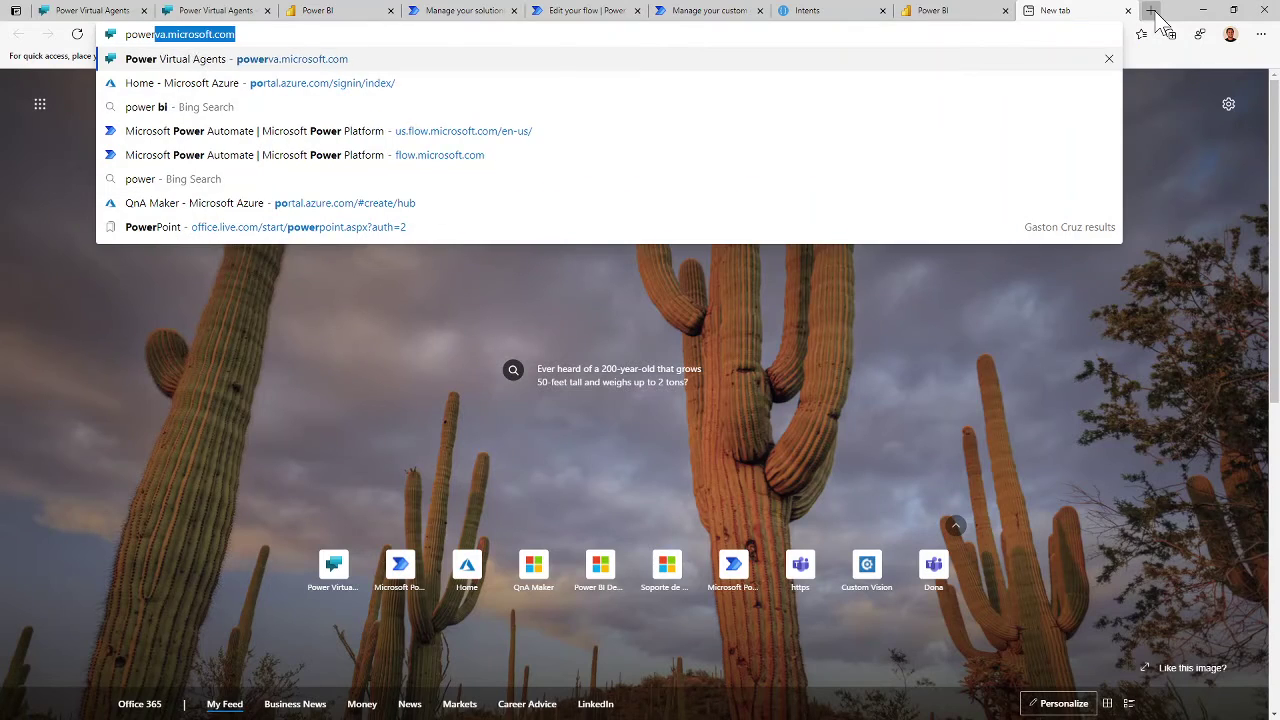
pyautogui.write('bi api ')
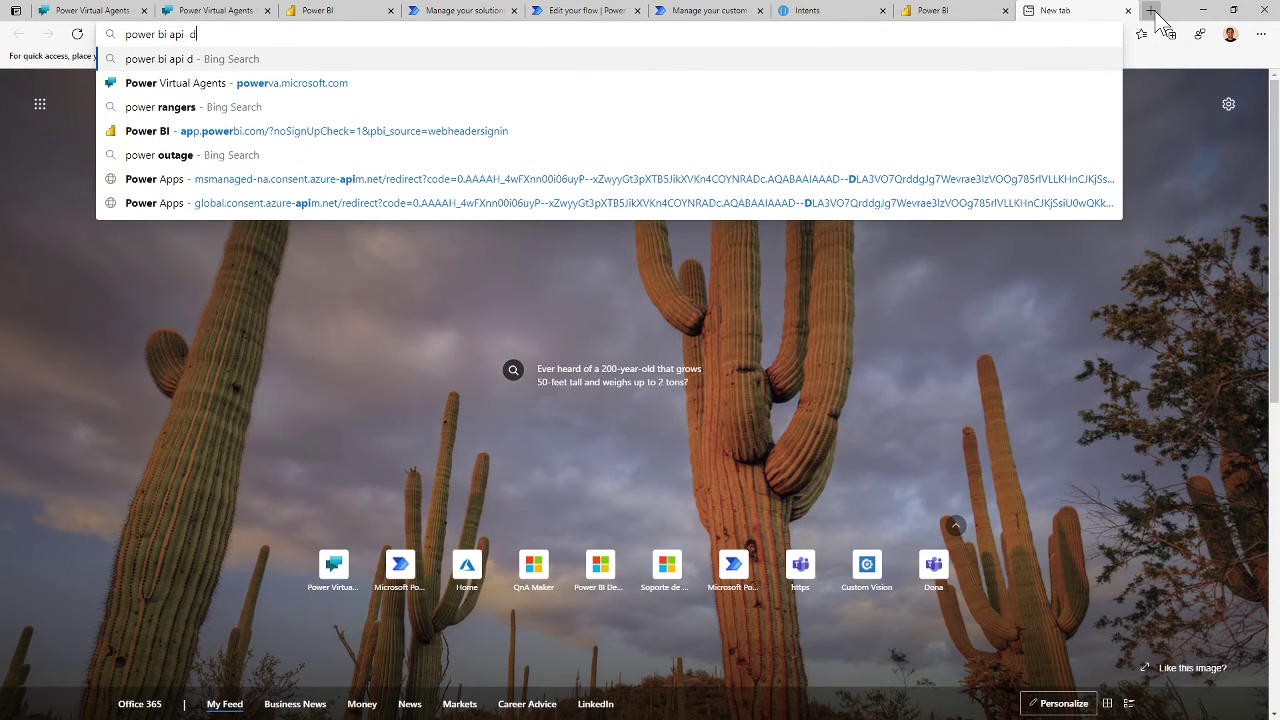
pyautogui.write('docs')
pyautogui.press('Return')
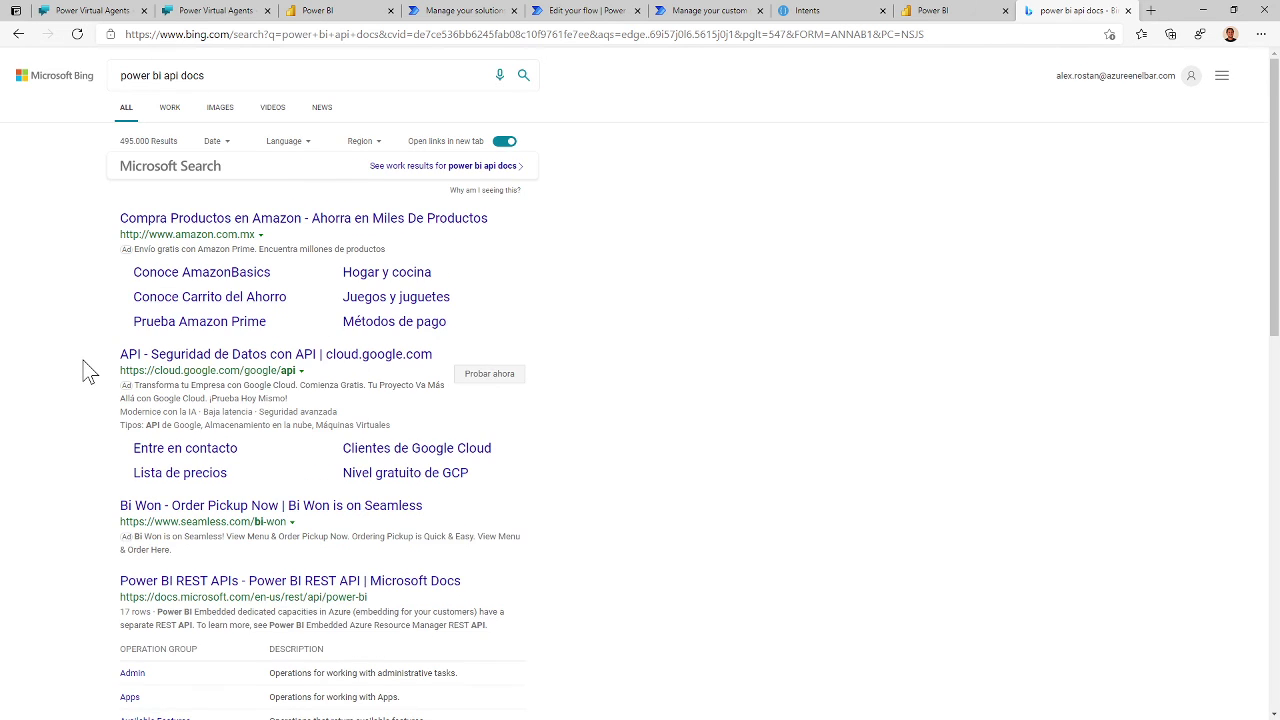
pyautogui.scroll(-1, 86, 368)
pyautogui.scroll(-3, 86, 368)
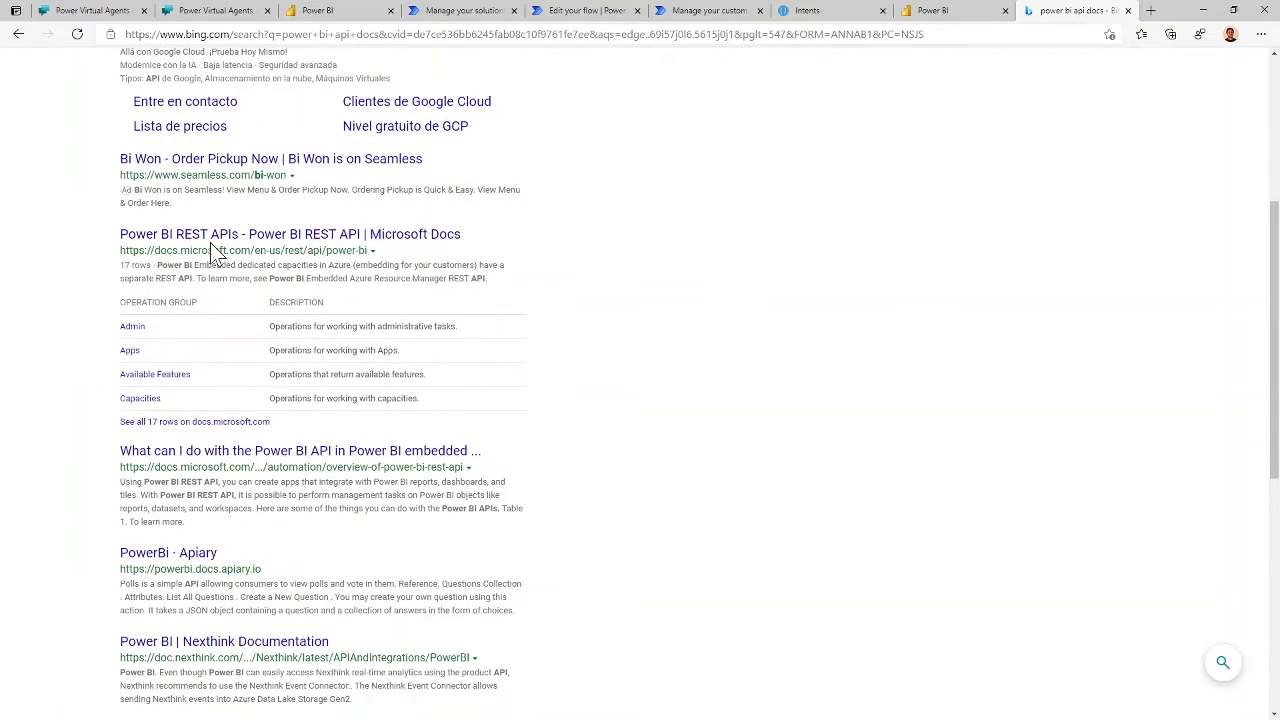
pyautogui.click(222, 238)
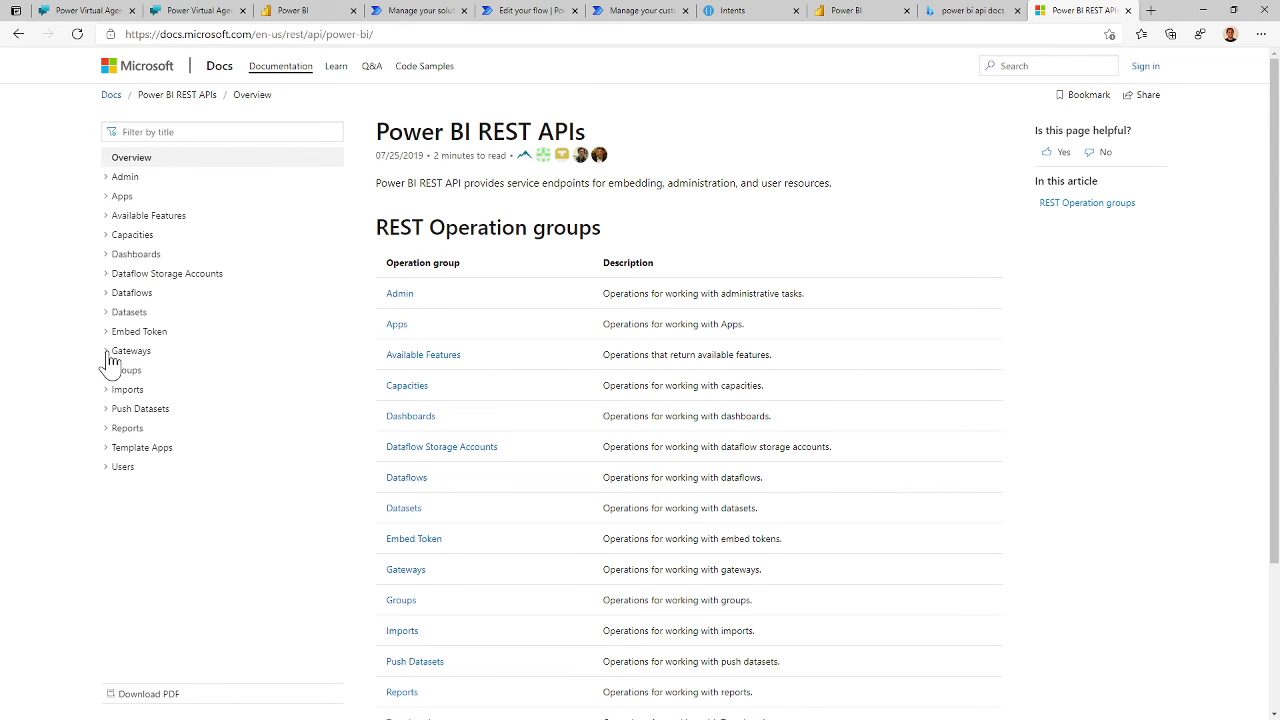
# Step: Open the Get Dashboard reference under Dashboards and examine its request URL, parameters and sample response
pyautogui.click(109, 259)
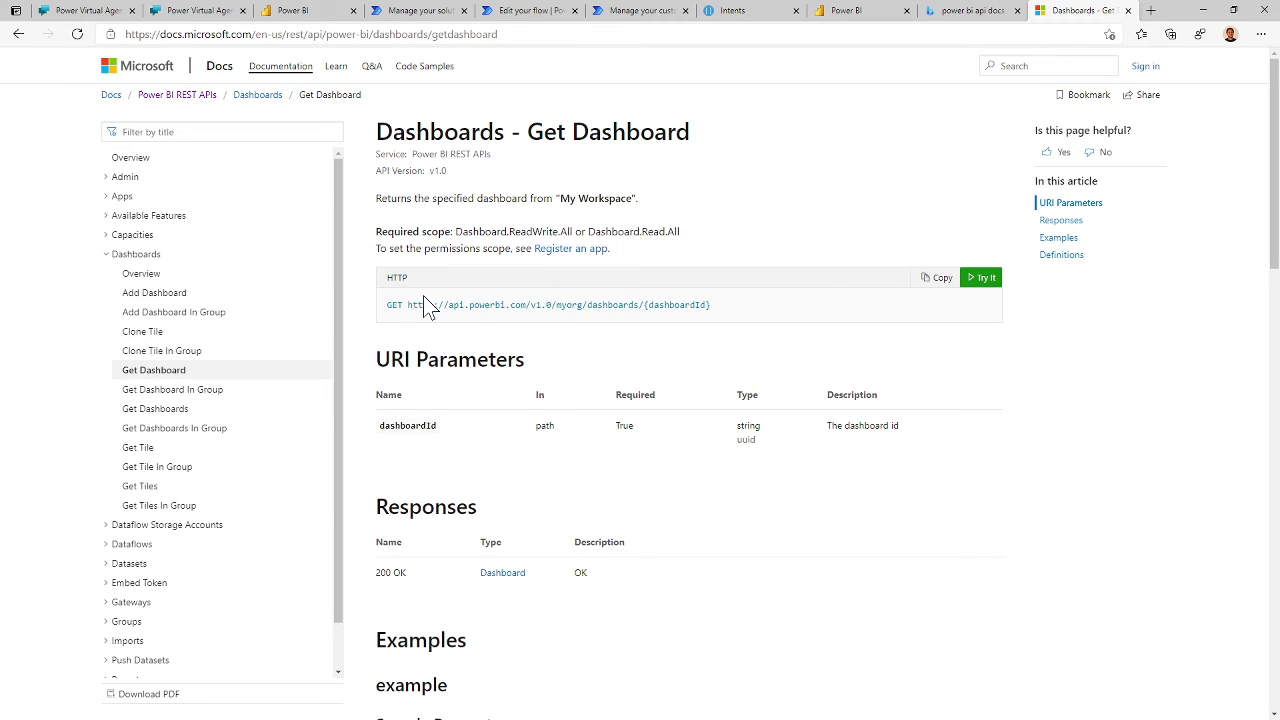
pyautogui.moveTo(407, 304); pyautogui.dragTo(525, 362)
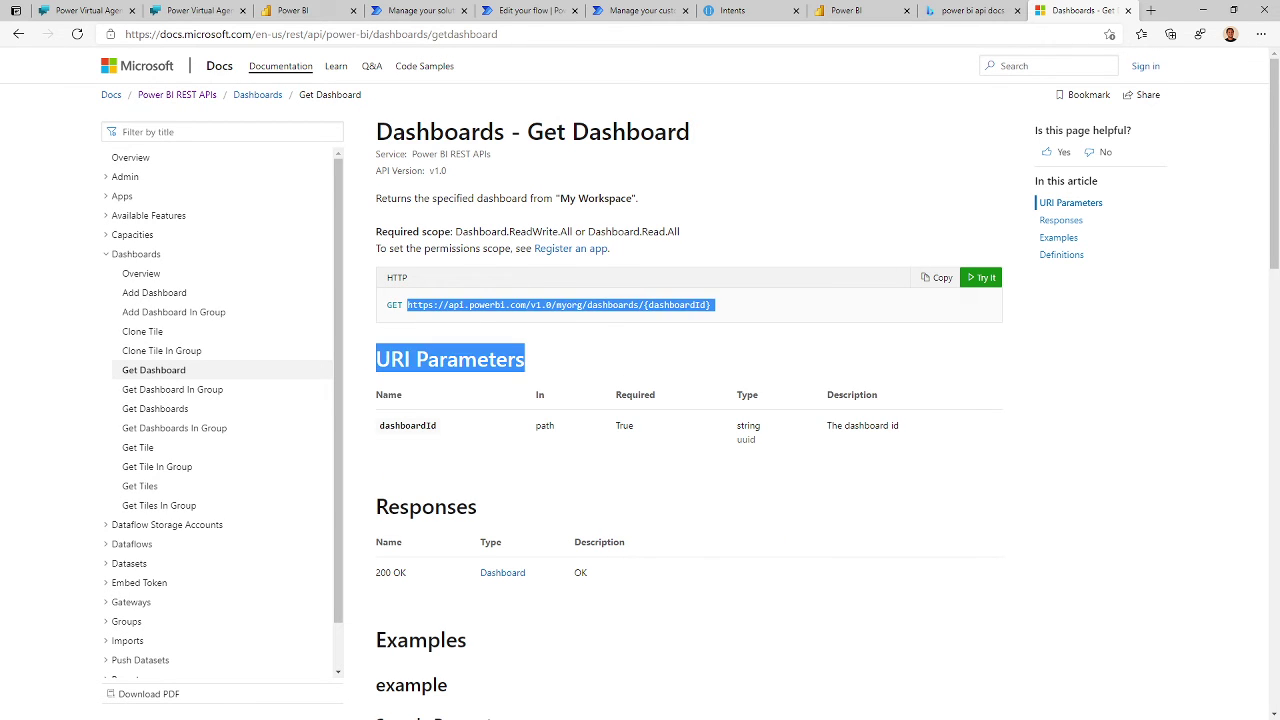
pyautogui.scroll(-3, 740, 350)
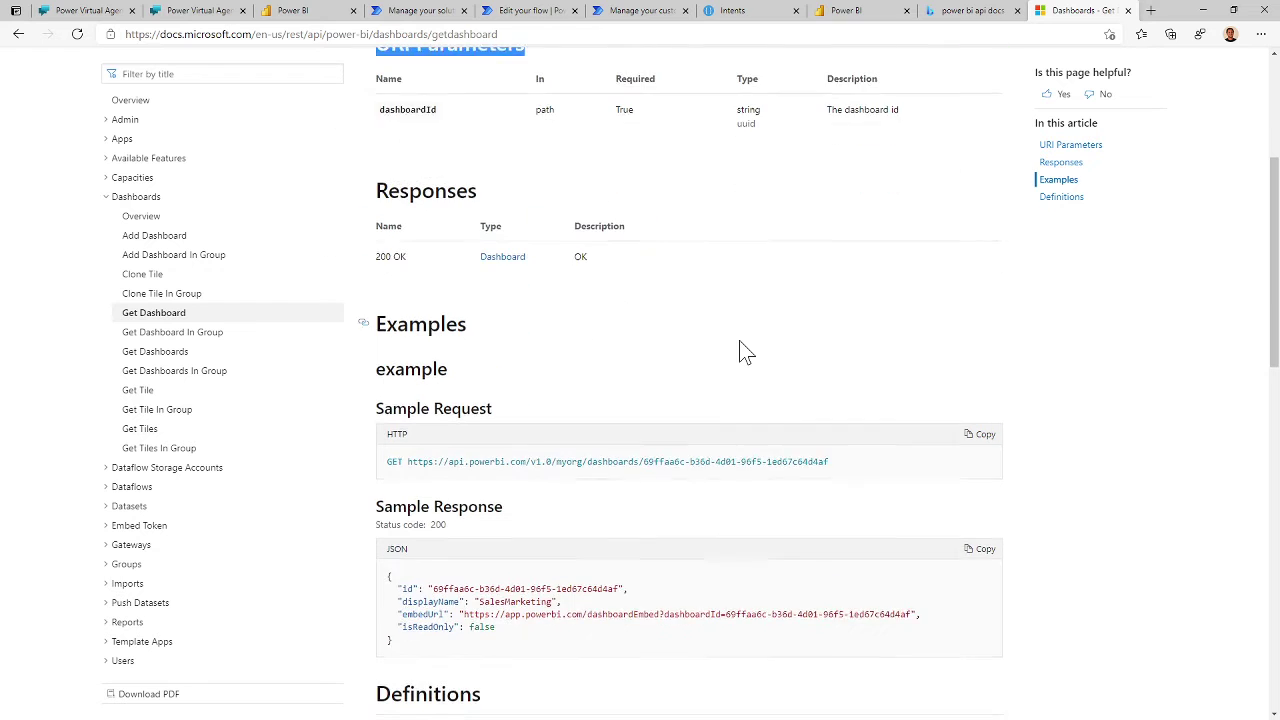
pyautogui.scroll(-1, 523, 315)
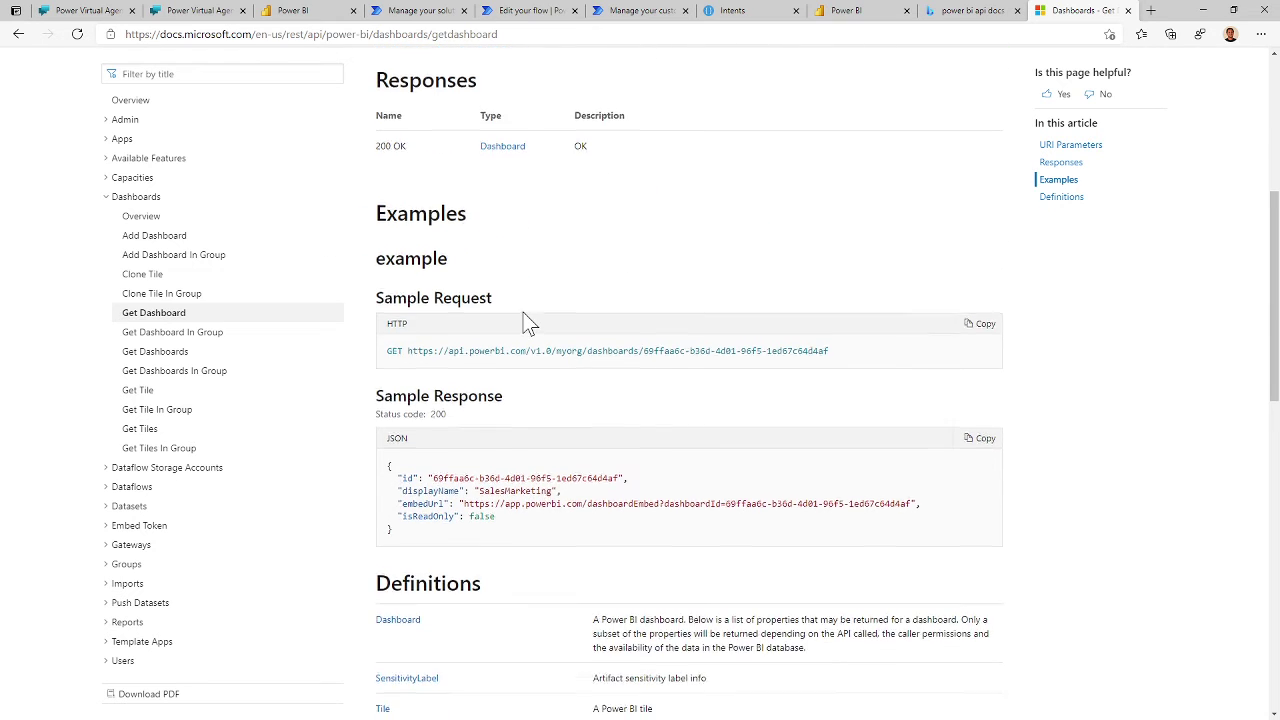
pyautogui.scroll(3, 523, 315)
pyautogui.click(200, 362)
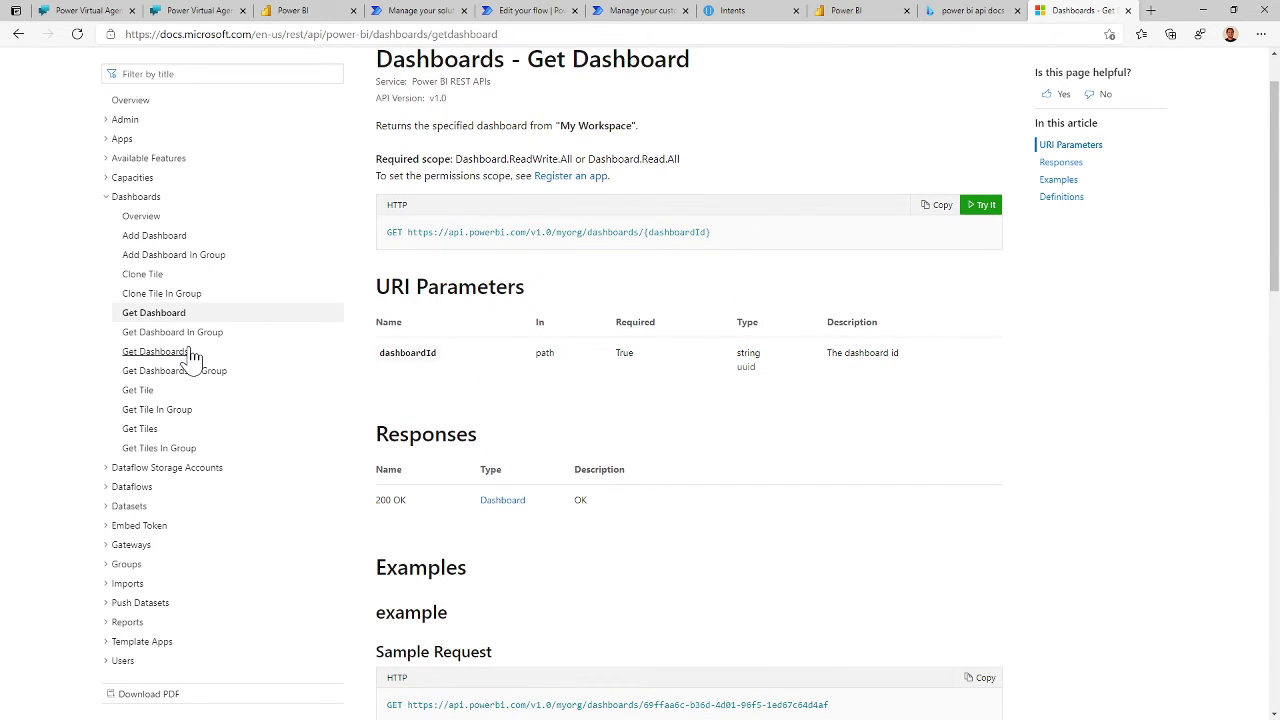
pyautogui.scroll(-1, 148, 535)
pyautogui.scroll(-1, 155, 438)
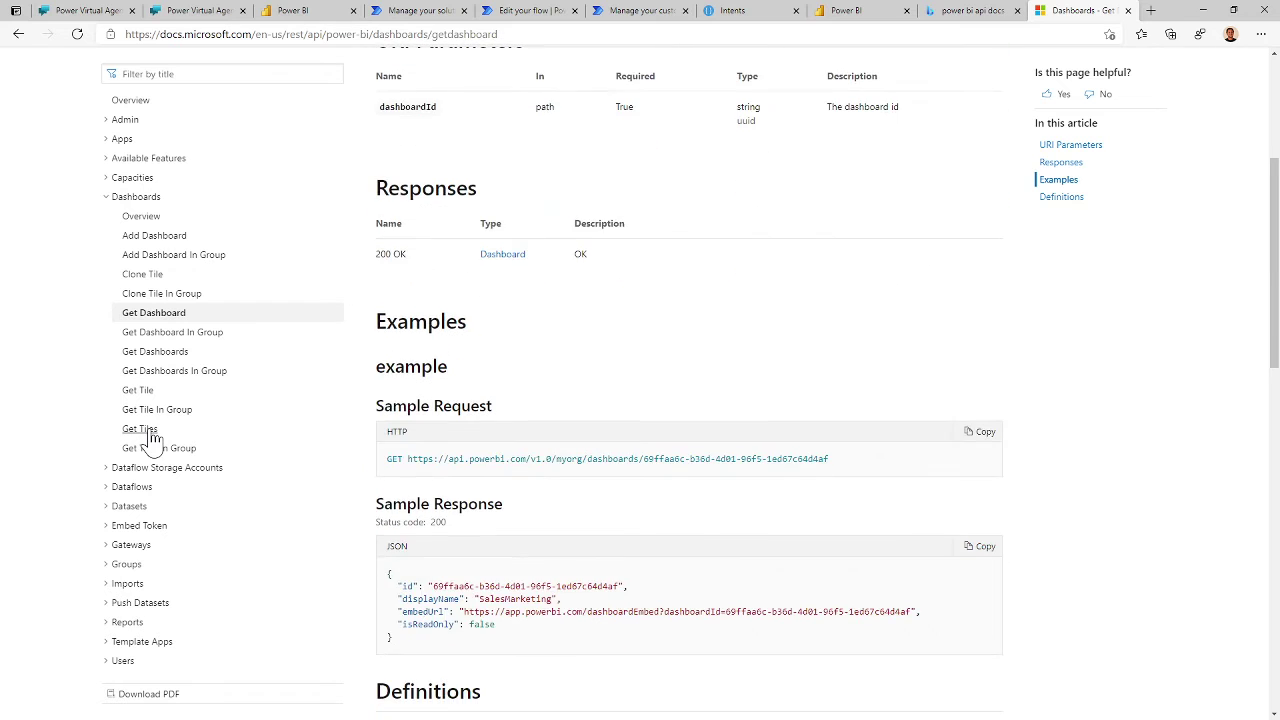
pyautogui.scroll(1, 163, 531)
pyautogui.scroll(-2, 163, 531)
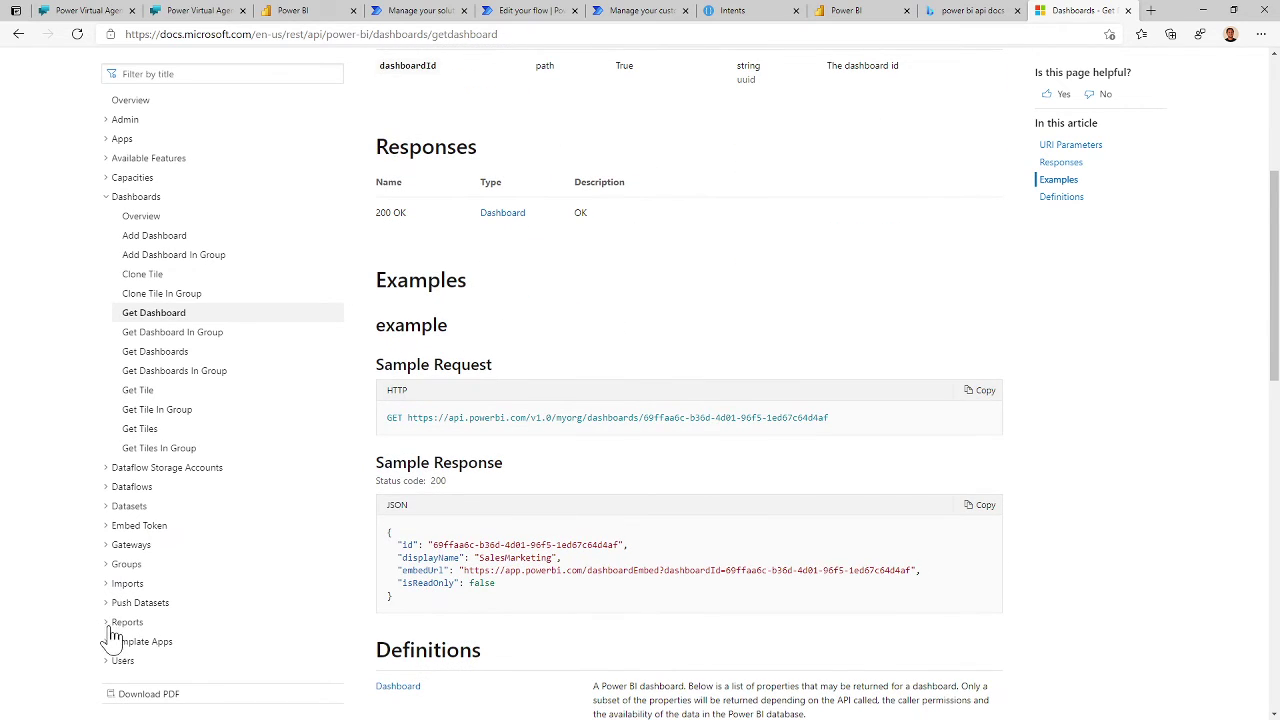
# Step: Open the Get Group Users reference under Groups and select its GET request URL
pyautogui.click(108, 567)
pyautogui.scroll(-3, 140, 560)
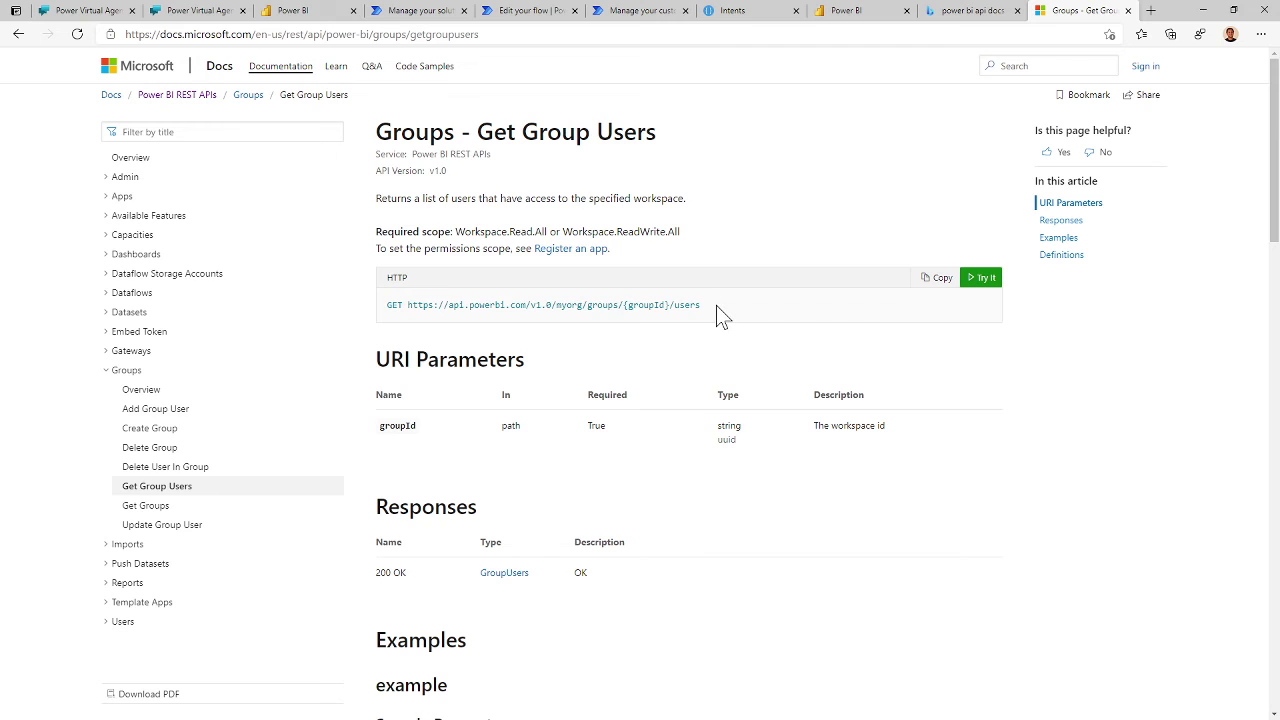
pyautogui.moveTo(716, 305); pyautogui.dragTo(410, 318)
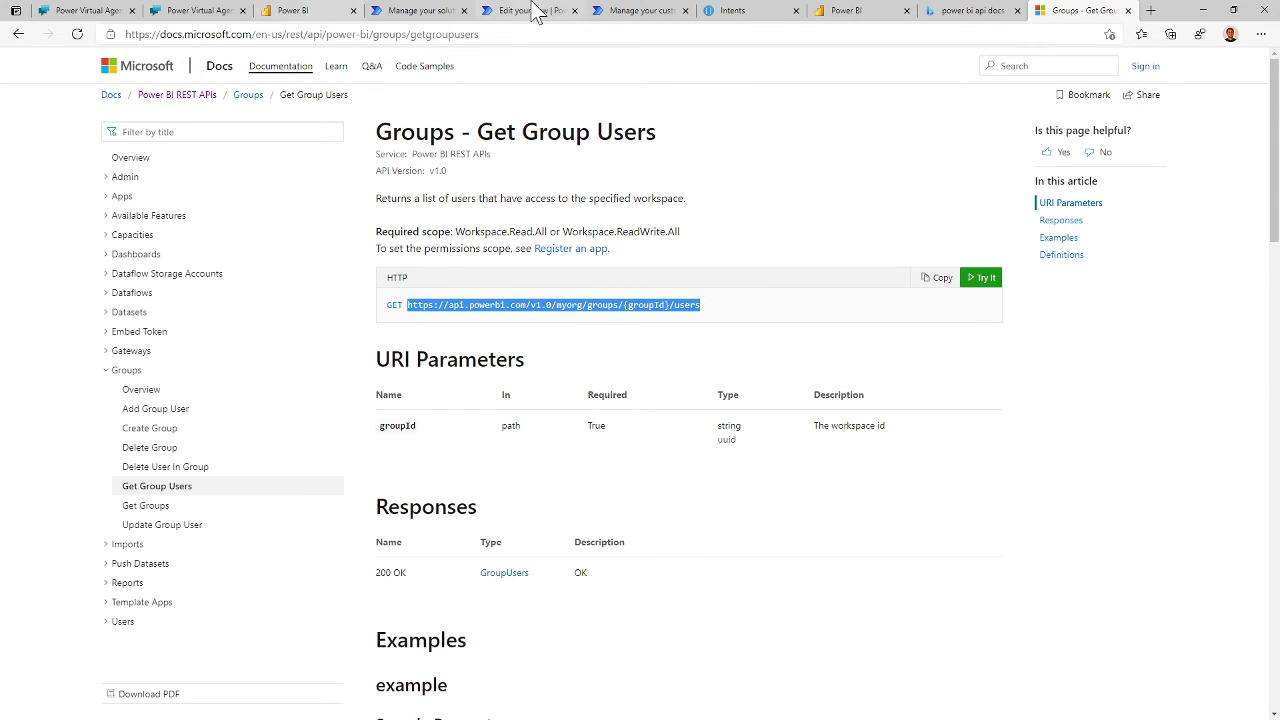
# Step: Switch back to the custom connector, check the GetWorkspaces request and add a new action to the definition
pyautogui.click(645, 10)
pyautogui.scroll(-3, 433, 441)
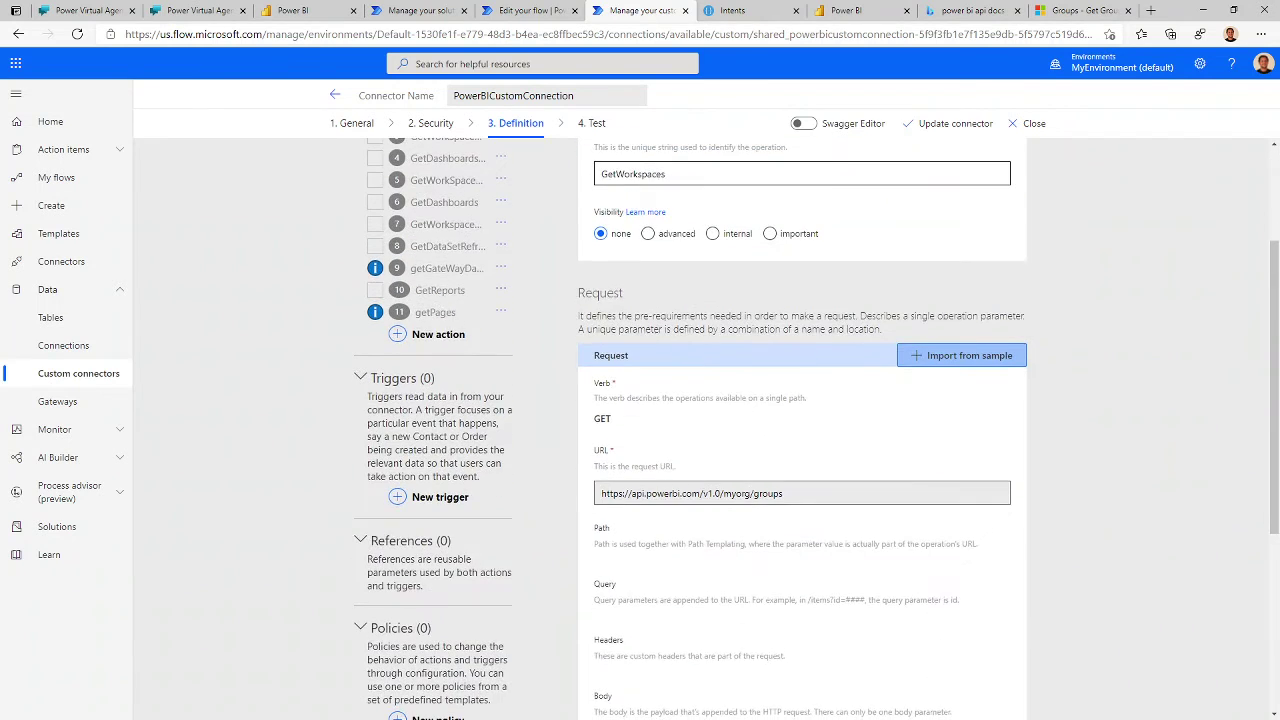
pyautogui.scroll(1, 433, 441)
pyautogui.click(437, 424)
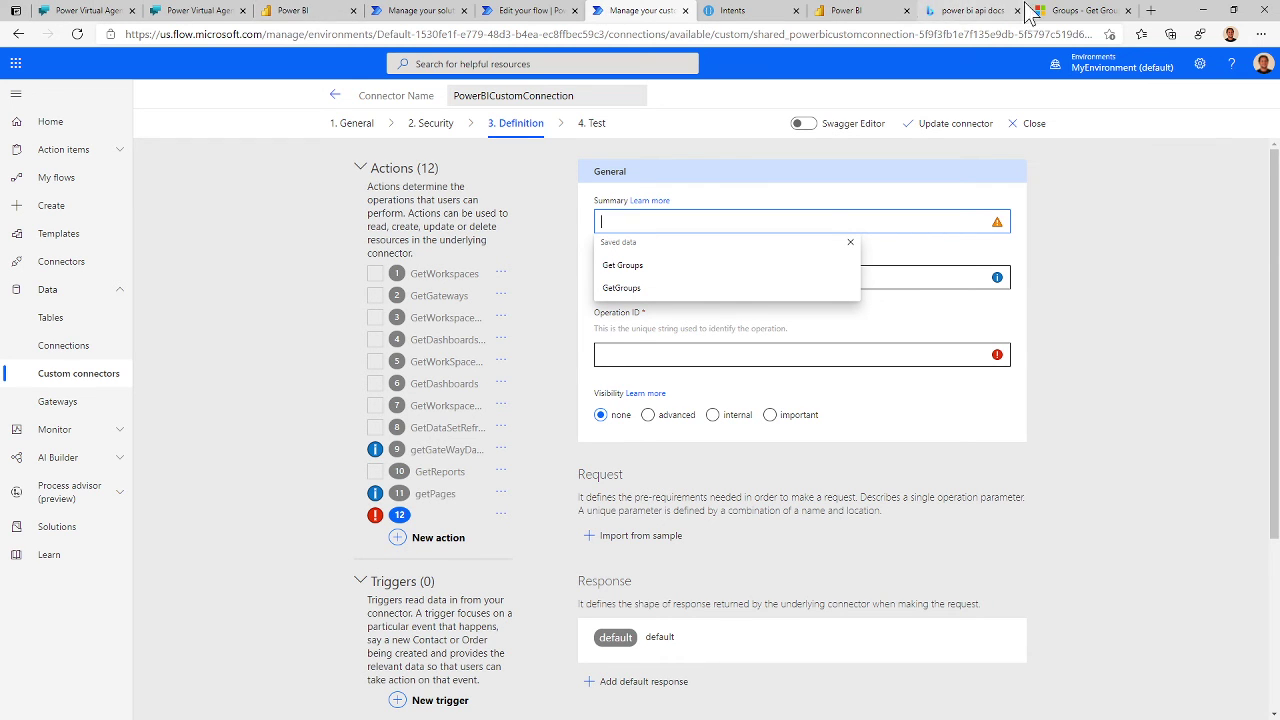
# Step: Return to the REST API docs, open the Get Datasource reference under Gateways and select its GET request URL
pyautogui.click(1057, 10)
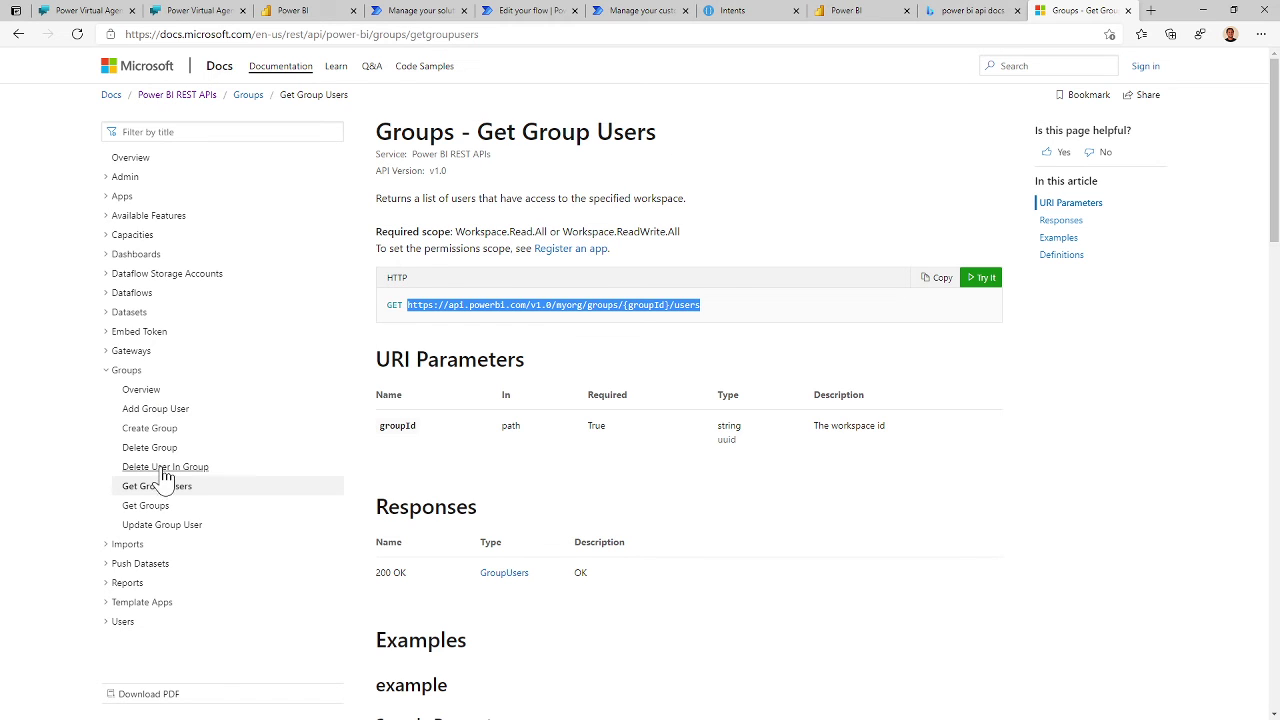
pyautogui.click(107, 352)
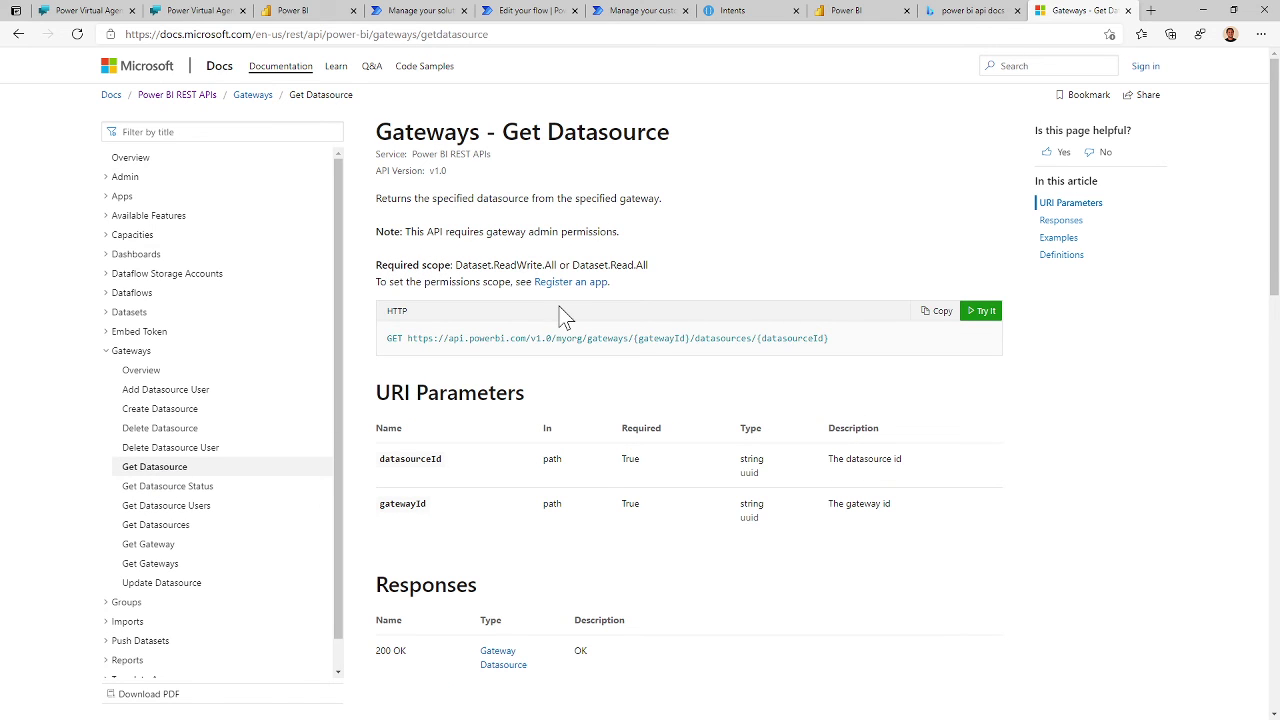
pyautogui.moveTo(848, 321); pyautogui.dragTo(484, 356)
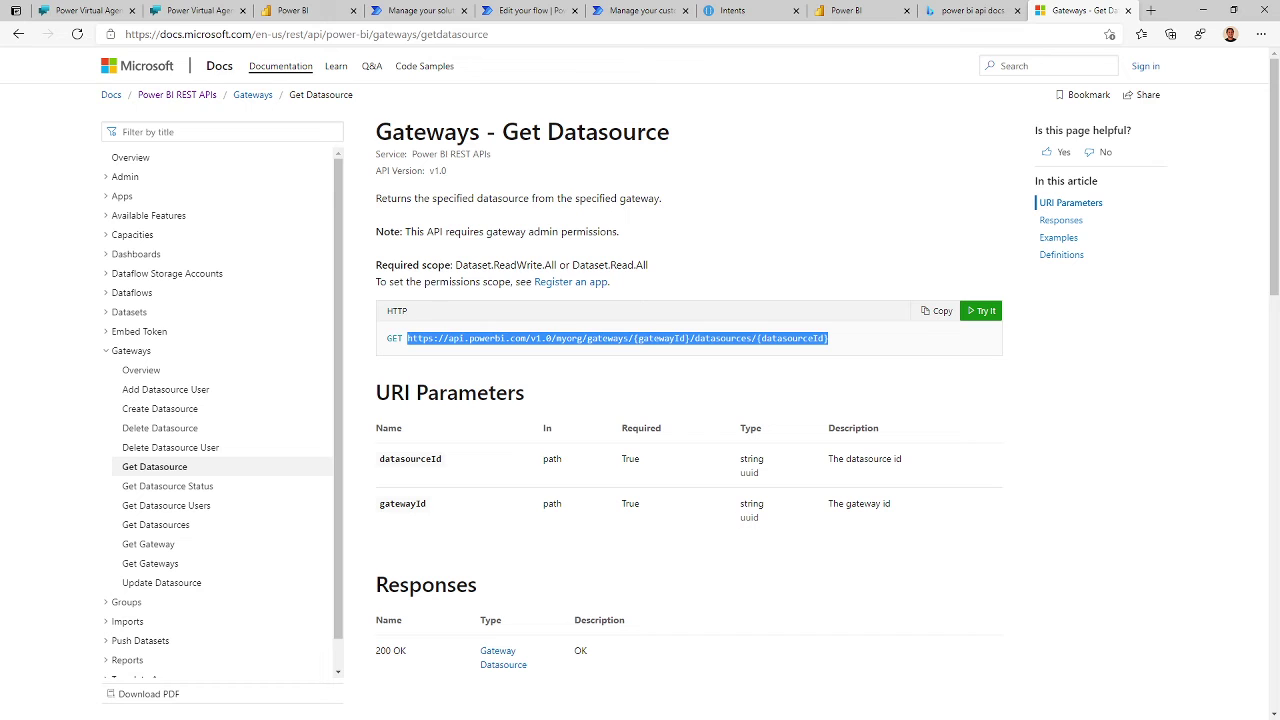
# Step: Switch to the custom connector and give the new action the summary getDatasources and the description datasources
pyautogui.click(664, 14)
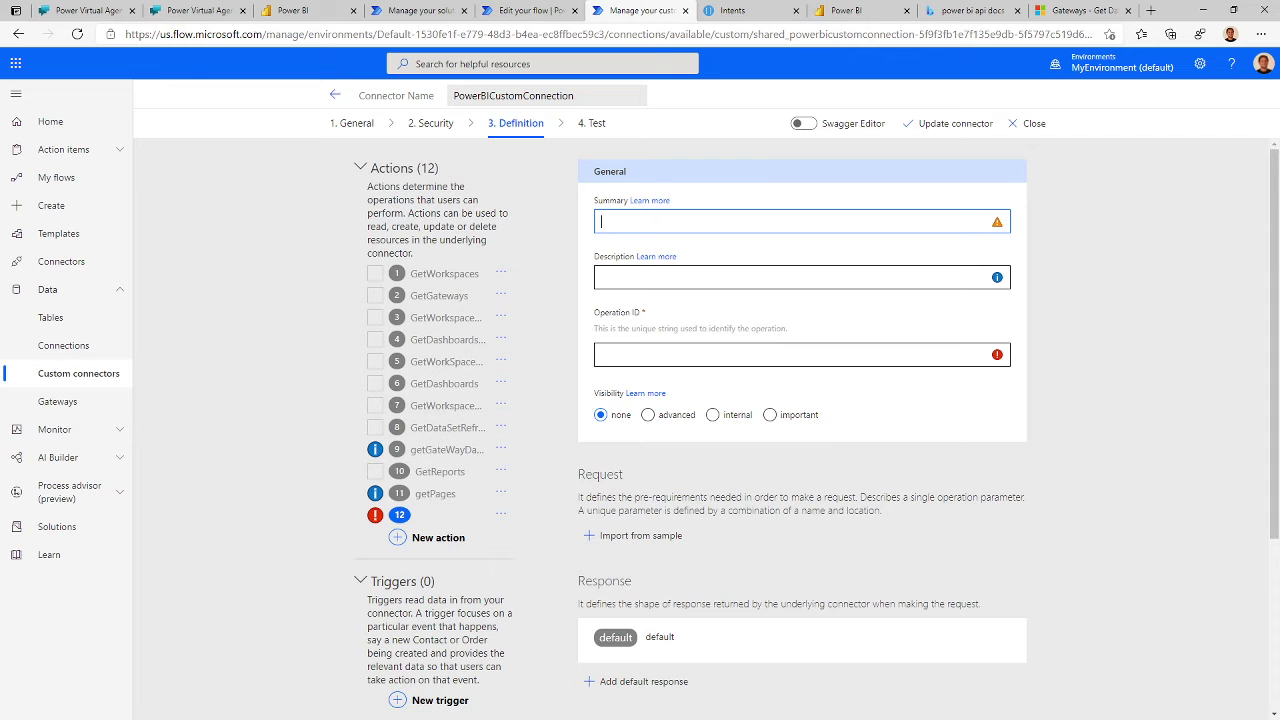
pyautogui.click(601, 221)
pyautogui.write('getD')
pyautogui.click(660, 277)
pyautogui.write('tasources')
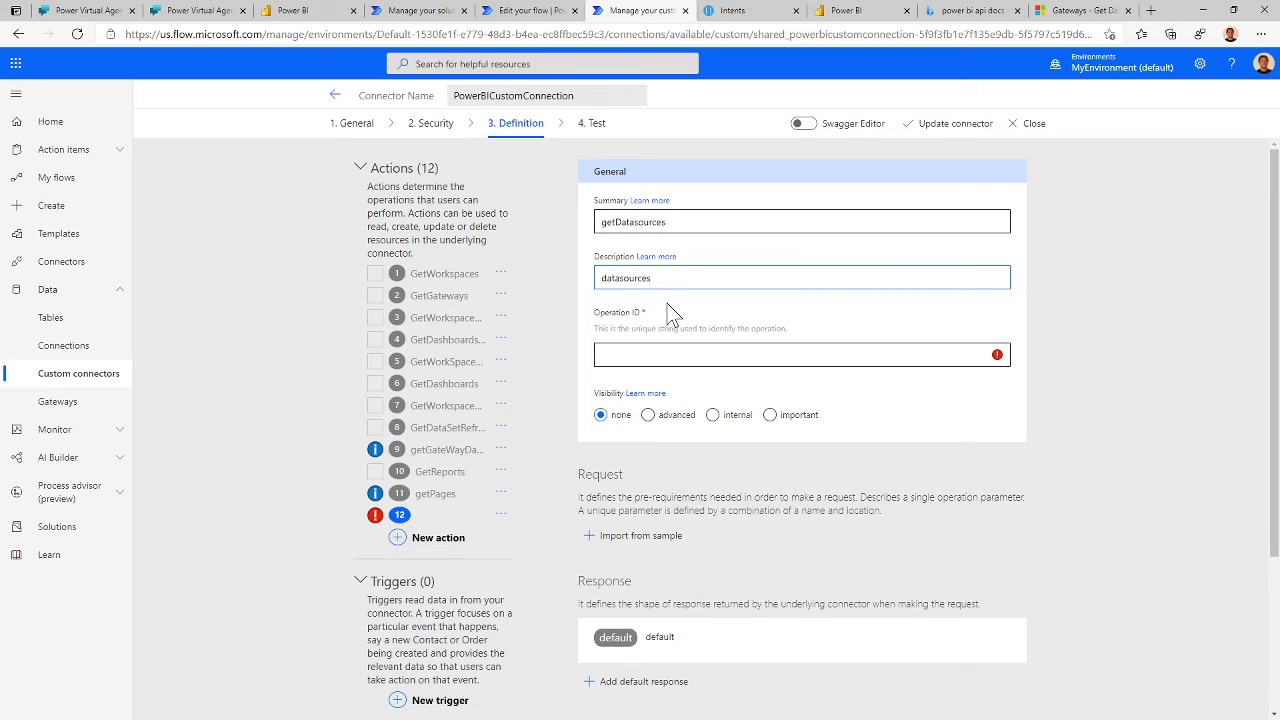
# Step: Set the new action's operation ID to 12
pyautogui.click(601, 354)
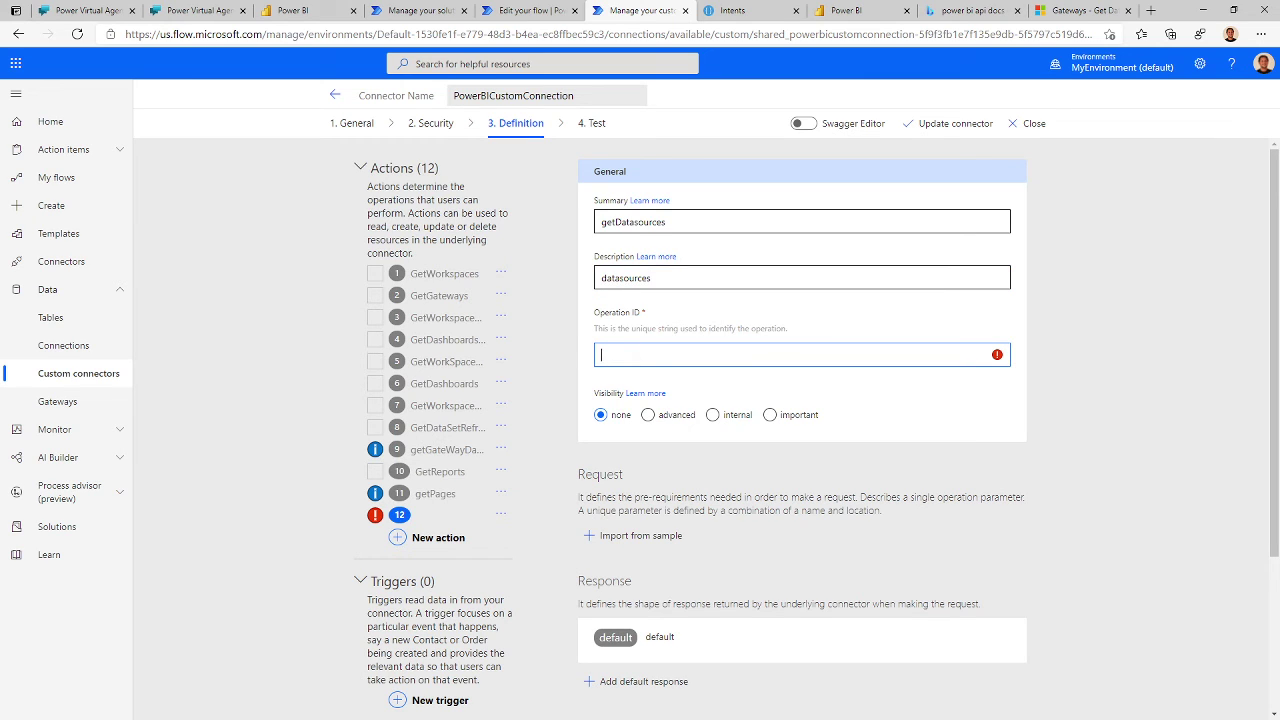
pyautogui.write('https://api.powerbi.com/v1.0/myorg/gateways/{gatewayId}/datasources/{datasourceId}')
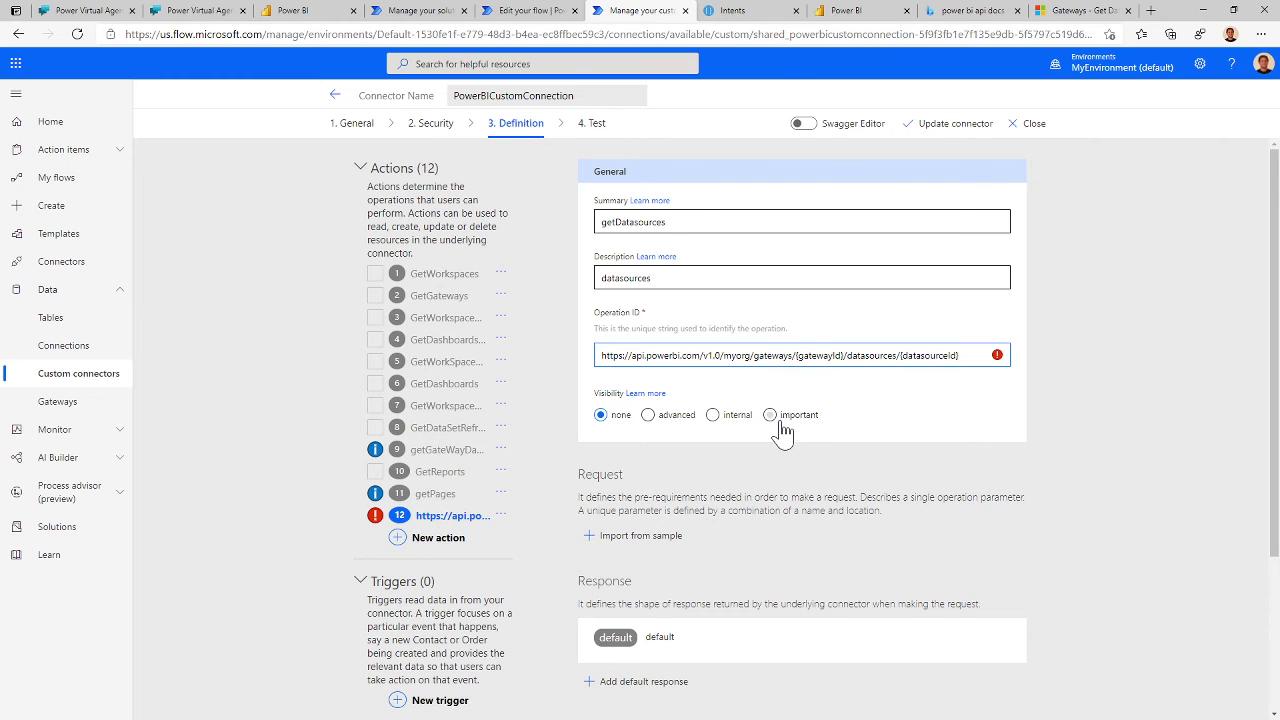
pyautogui.scroll(-1, 902, 371)
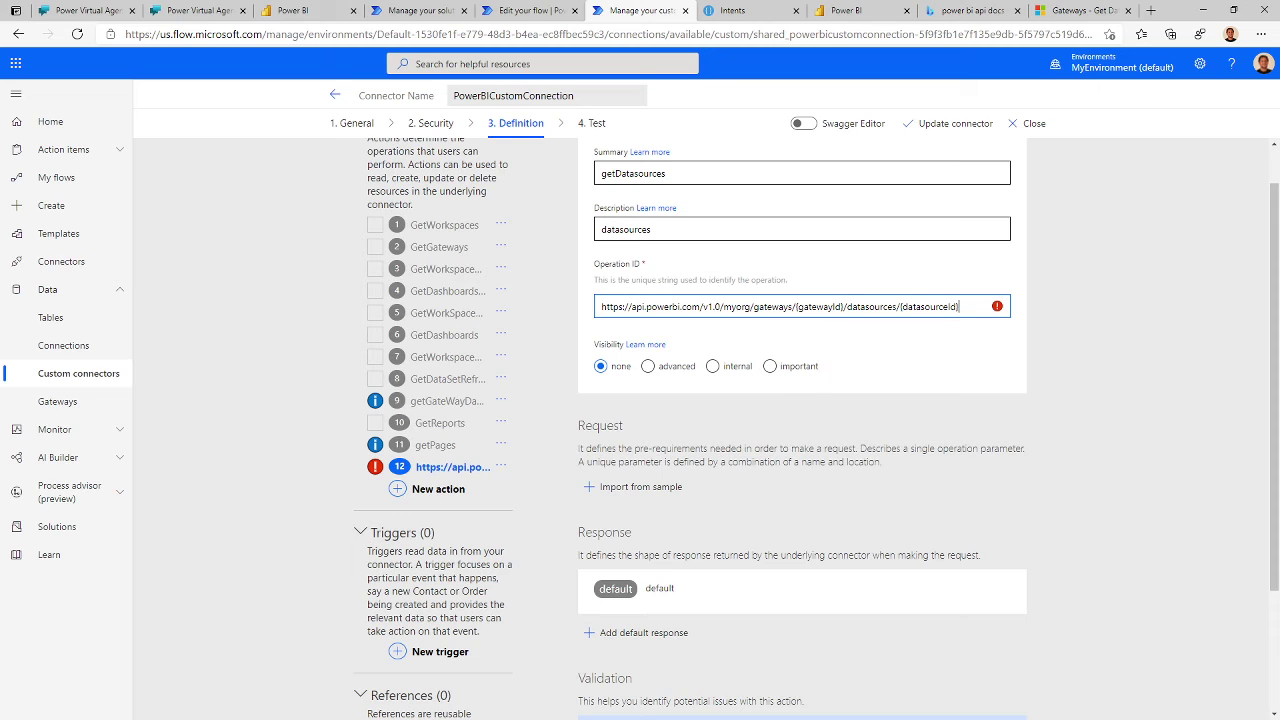
pyautogui.moveTo(998, 308)
pyautogui.hotkey('ctrl', 'a')
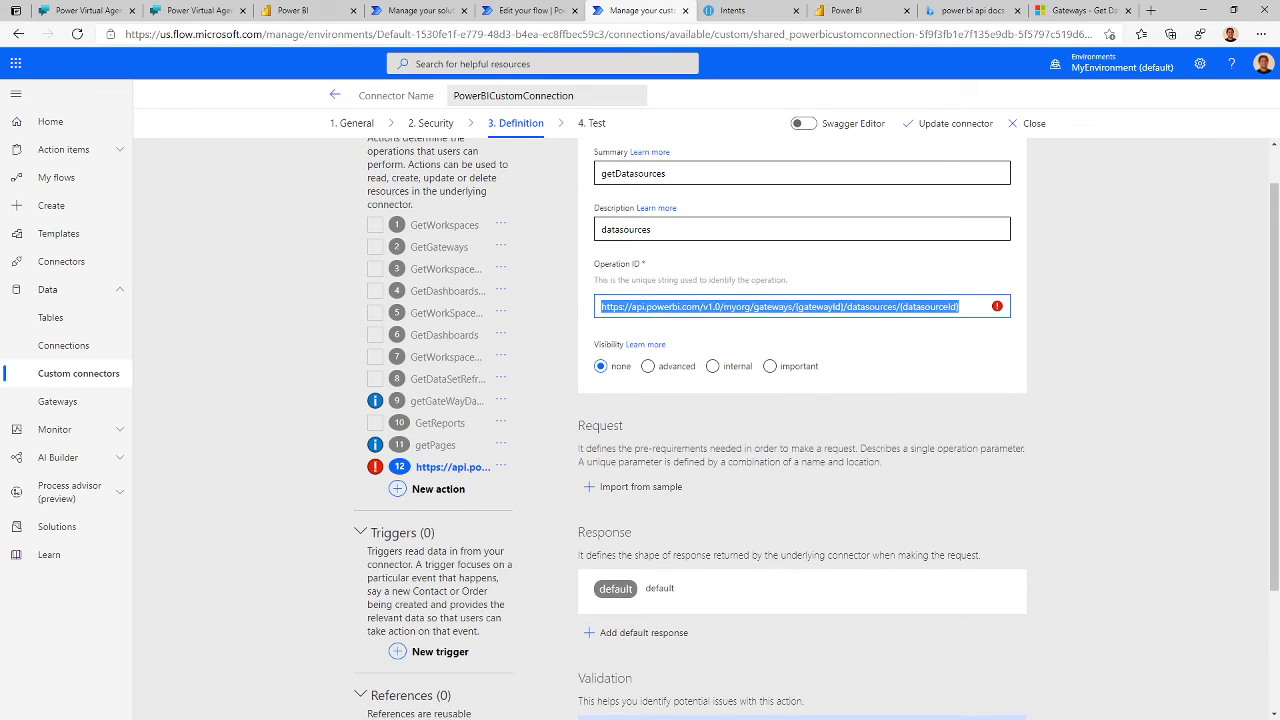
pyautogui.press('BackSpace')
pyautogui.write('12')
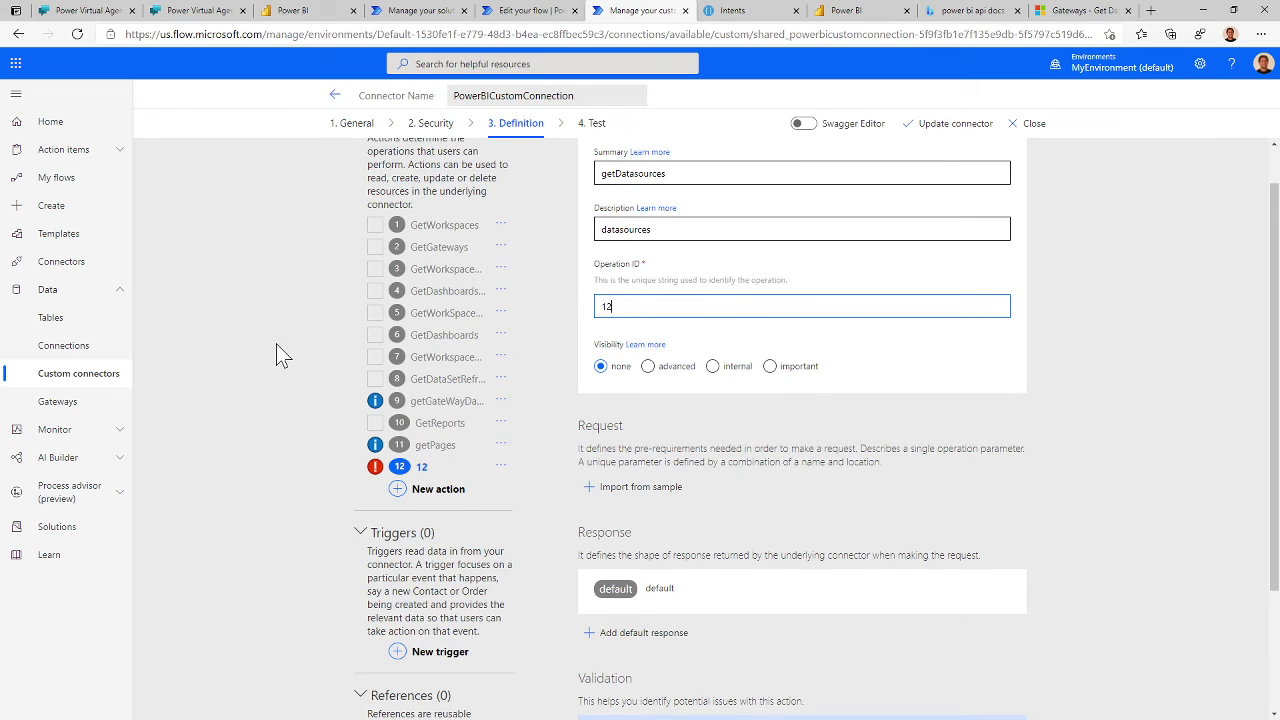
pyautogui.click(640, 428)
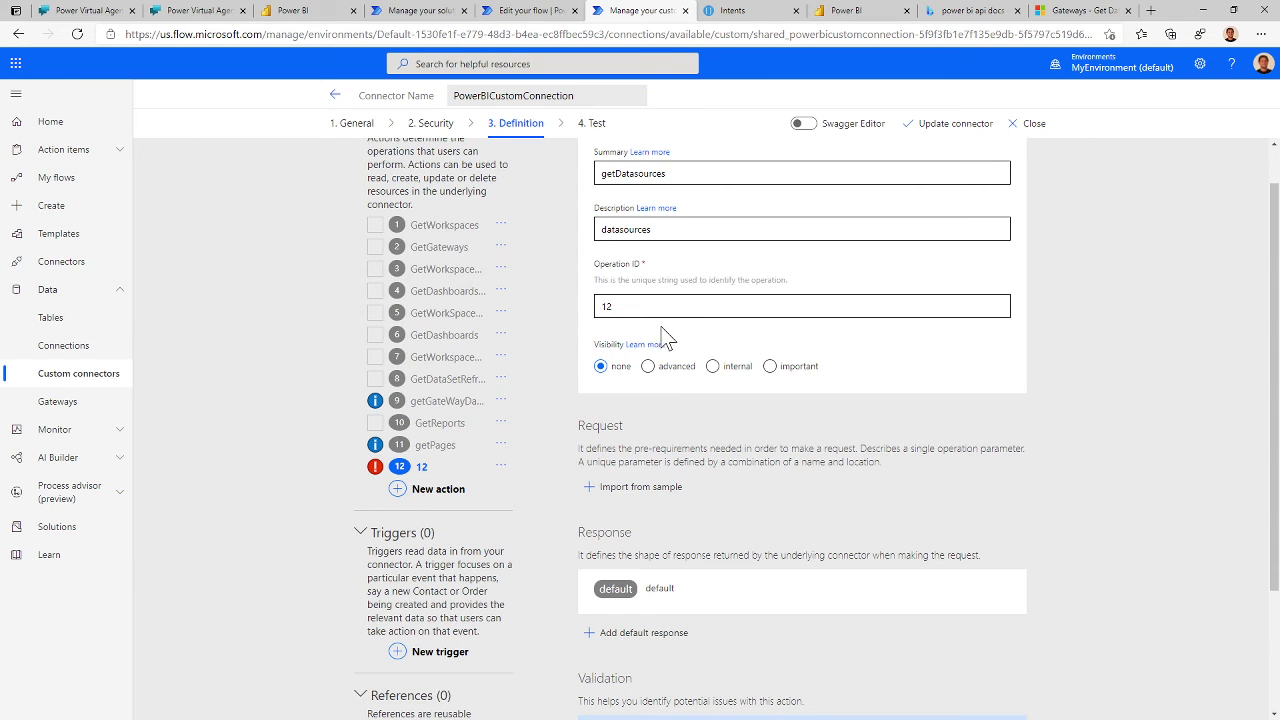
pyautogui.scroll(-3, 800, 430)
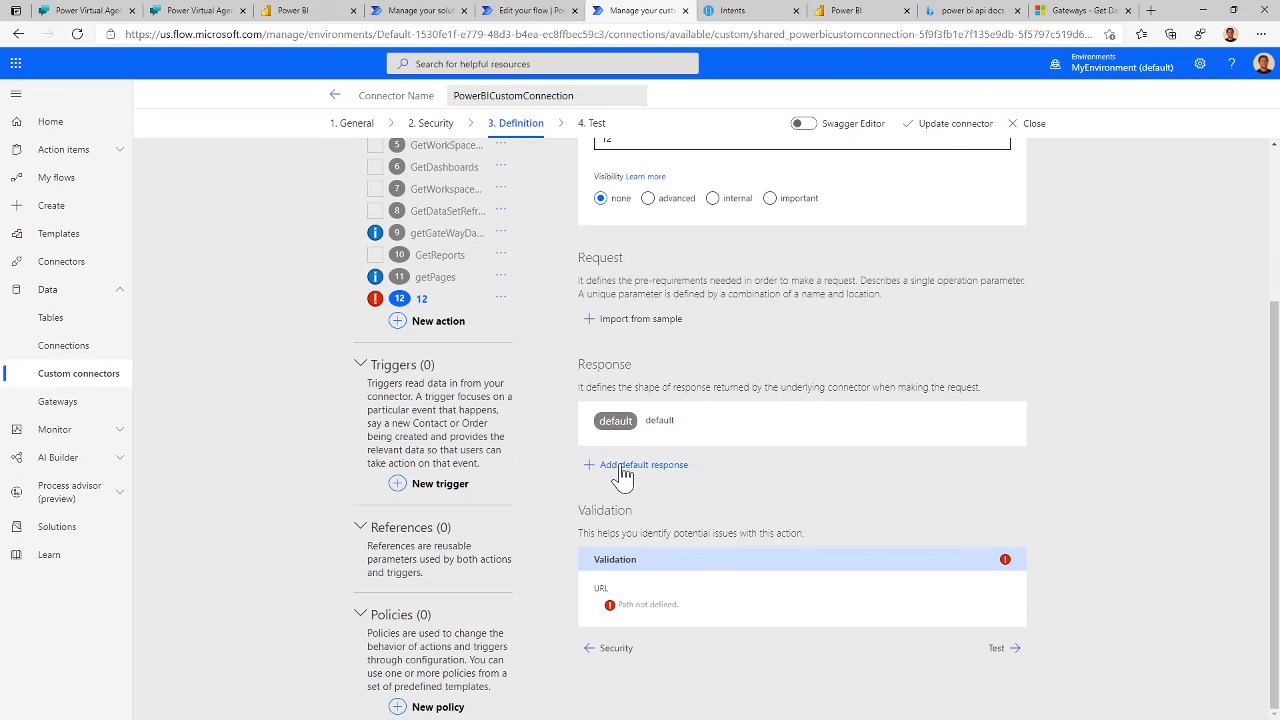
pyautogui.click(628, 328)
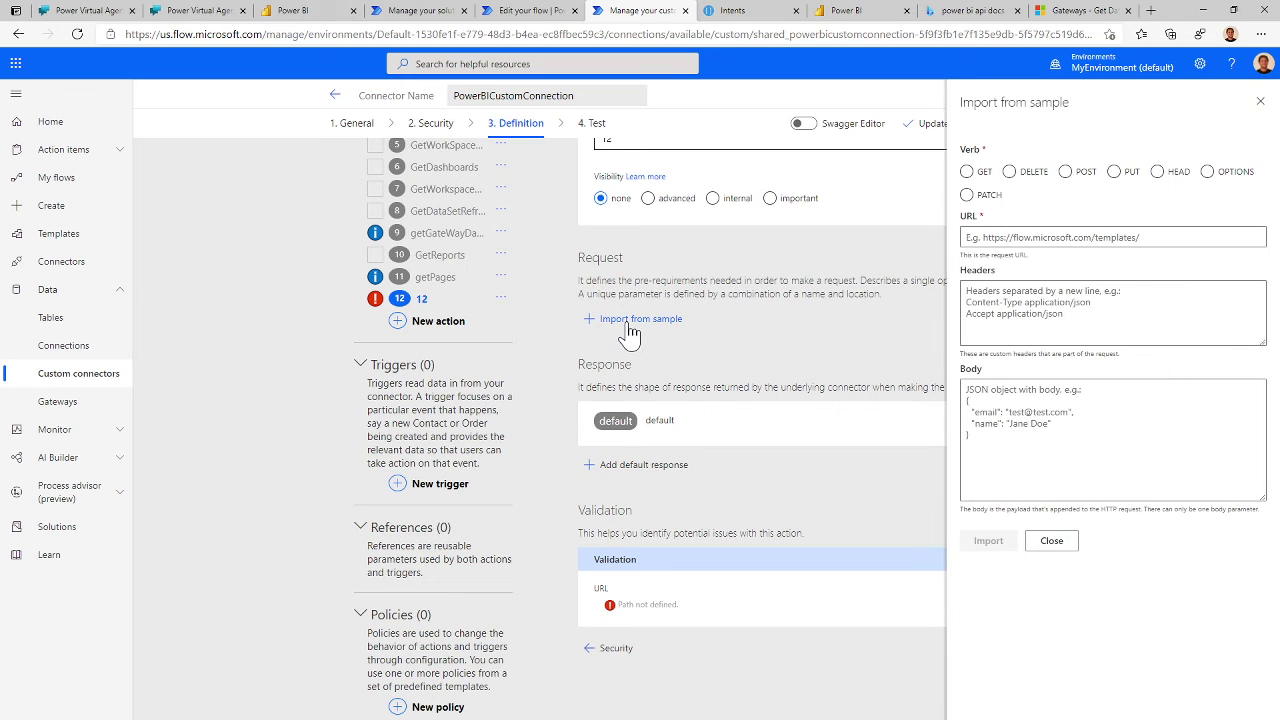
pyautogui.click(1110, 237)
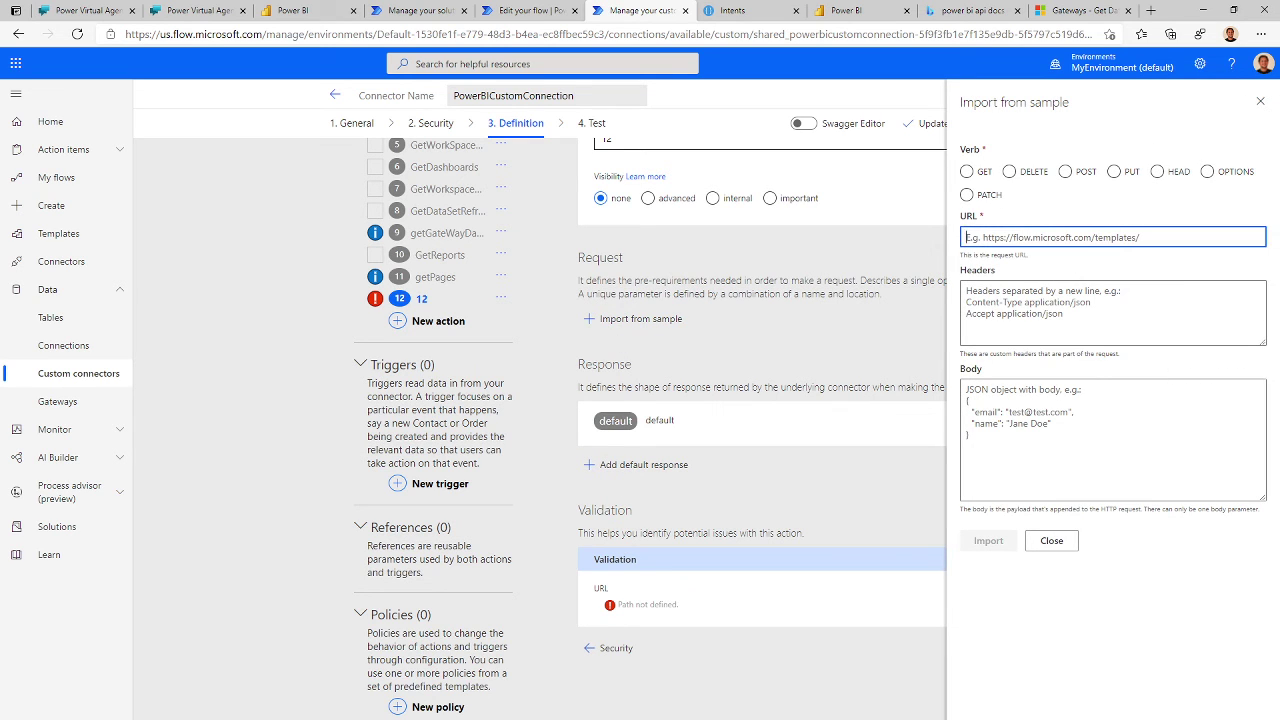
pyautogui.hotkey('ctrl', 'v')
pyautogui.click(966, 171)
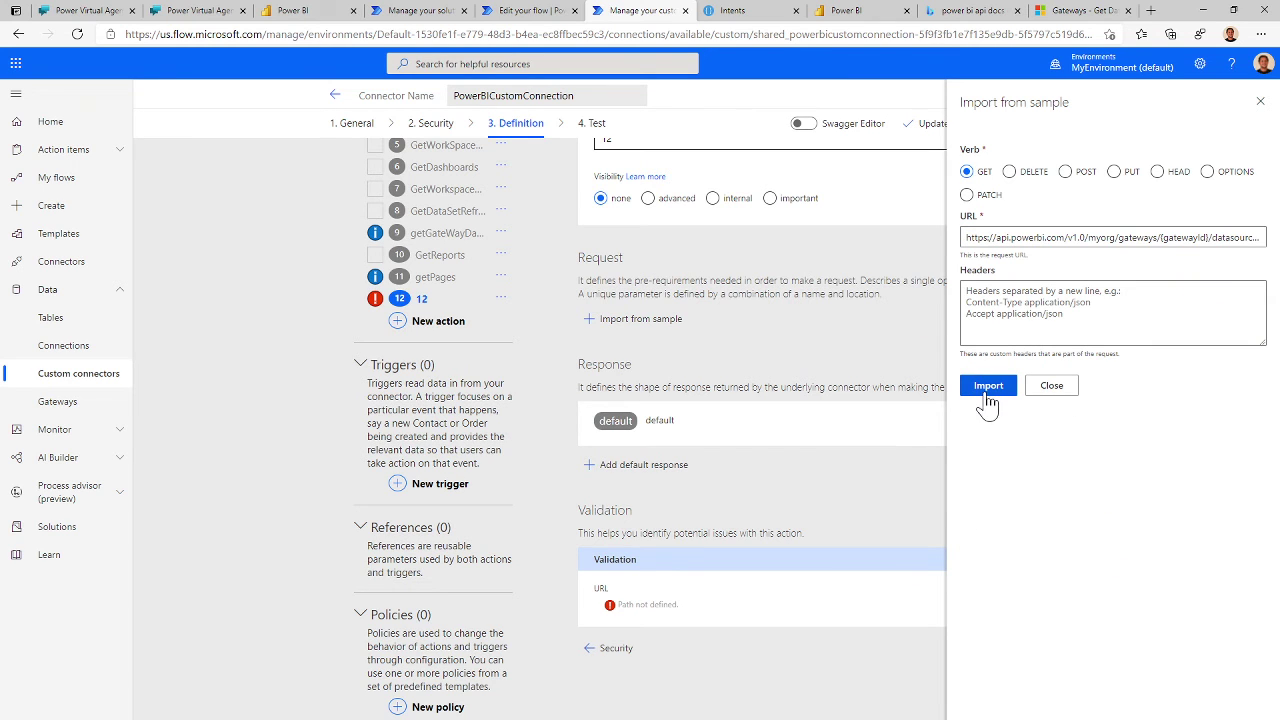
pyautogui.click(986, 392)
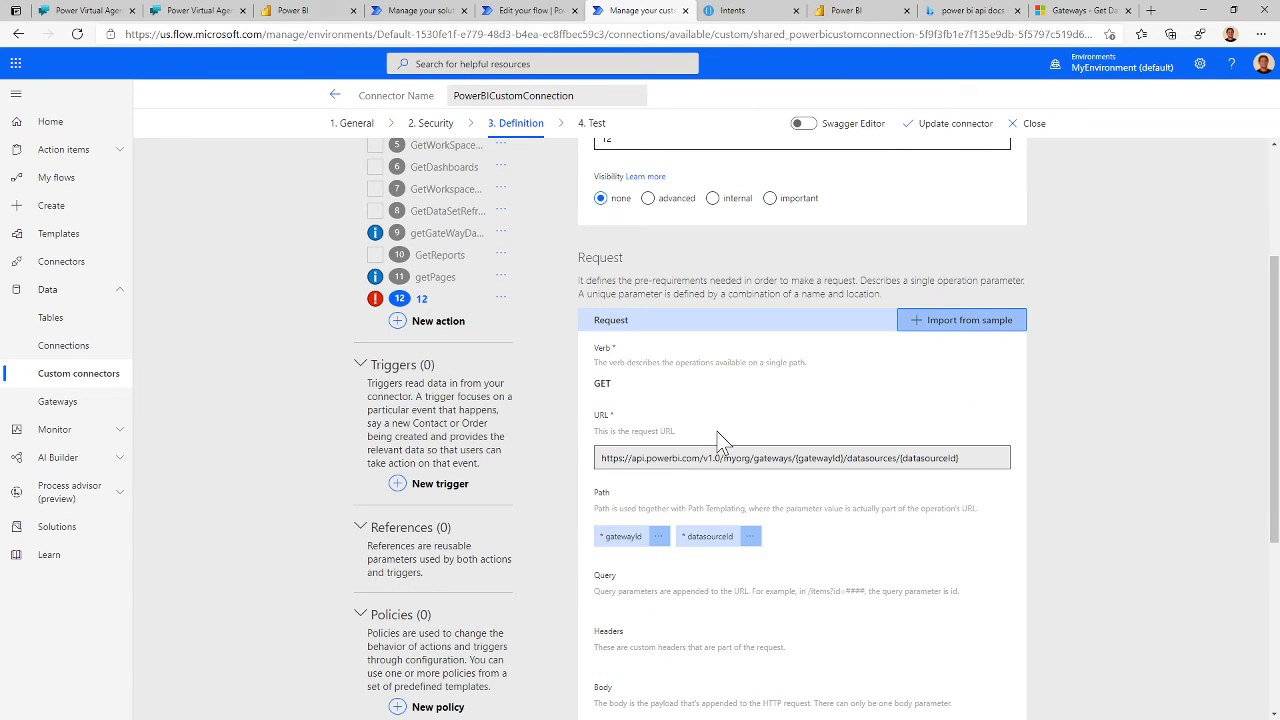
# Step: Examine the imported request's path parameters and validation, and check the connector's test operations before returning to the definition
pyautogui.scroll(-2, 726, 420)
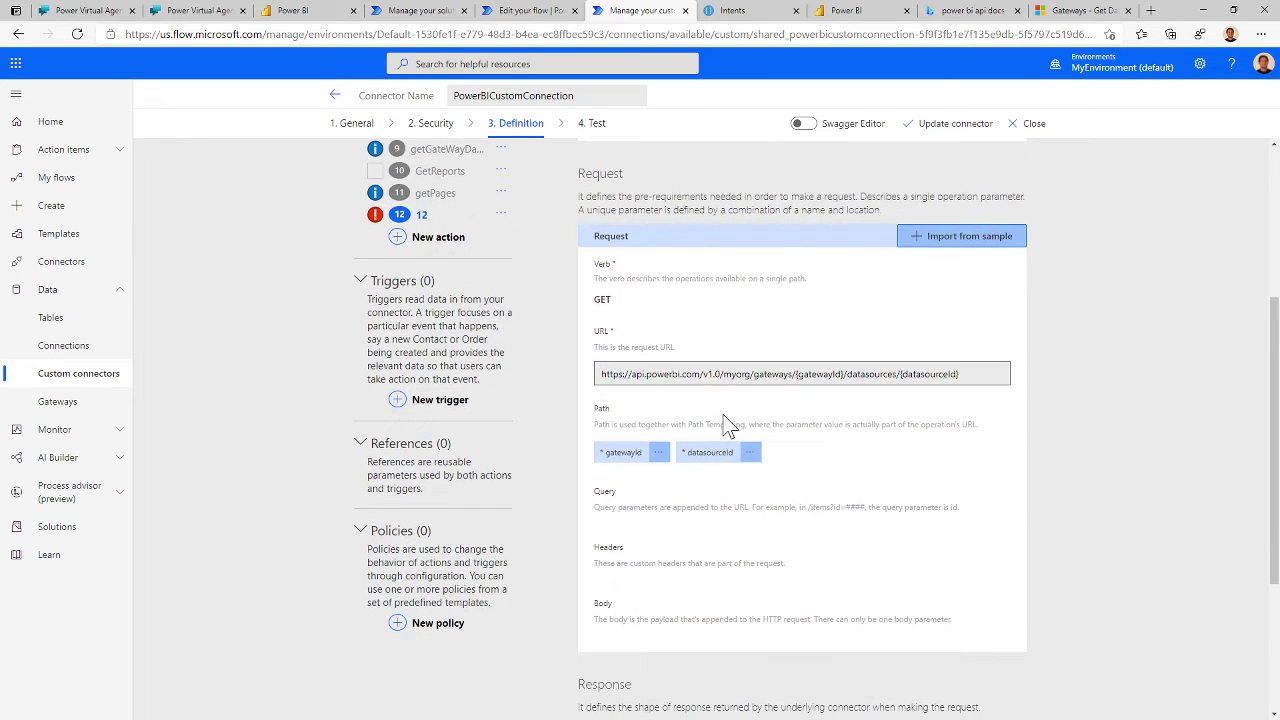
pyautogui.scroll(-2, 712, 362)
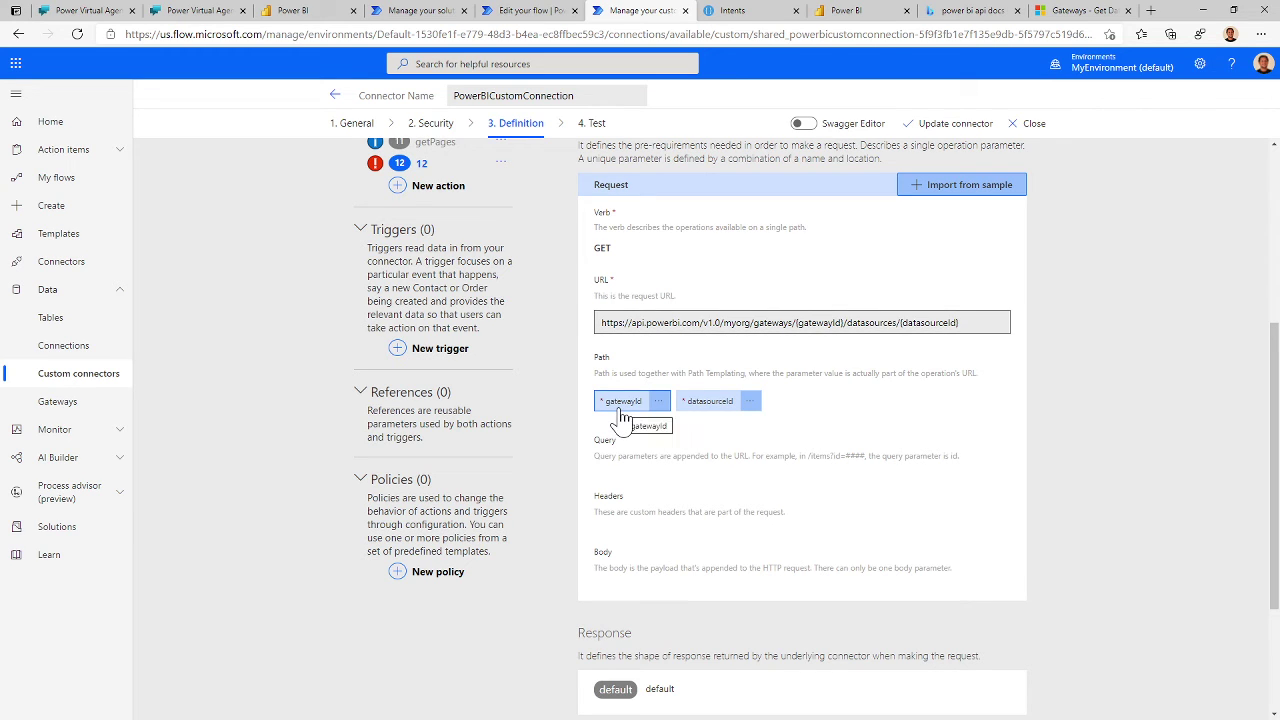
pyautogui.scroll(-4, 730, 420)
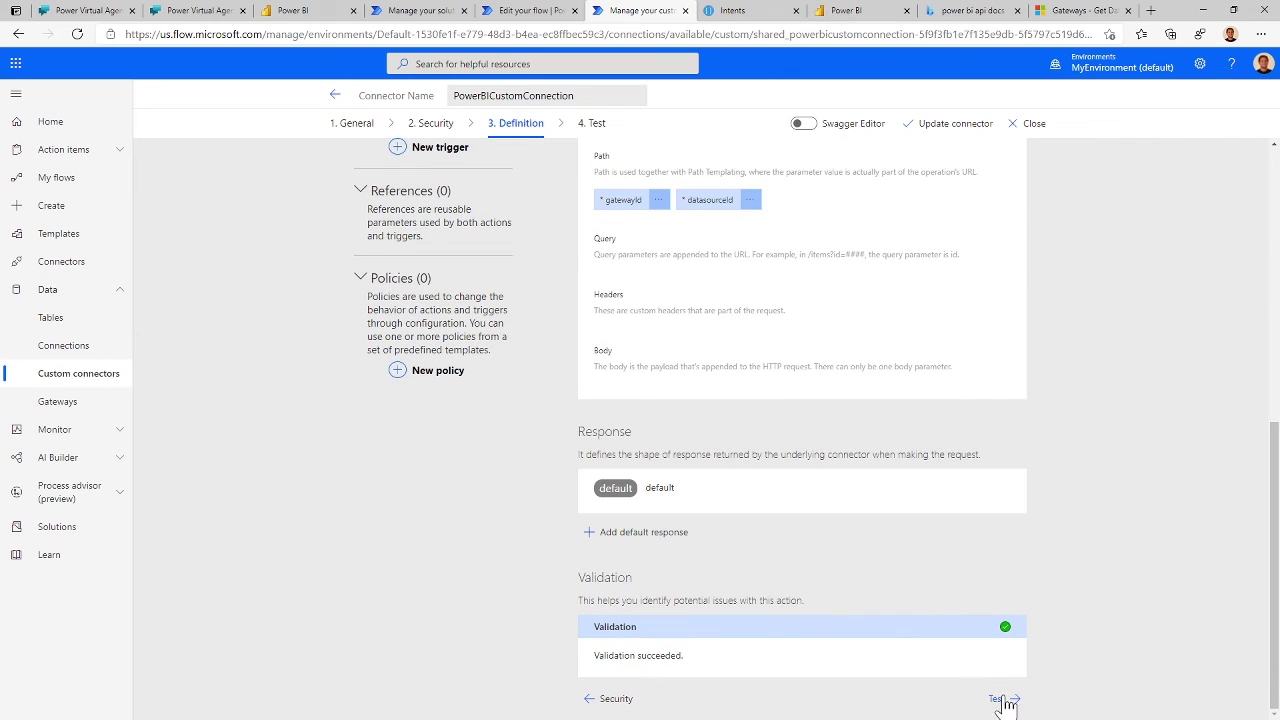
pyautogui.scroll(1, 717, 421)
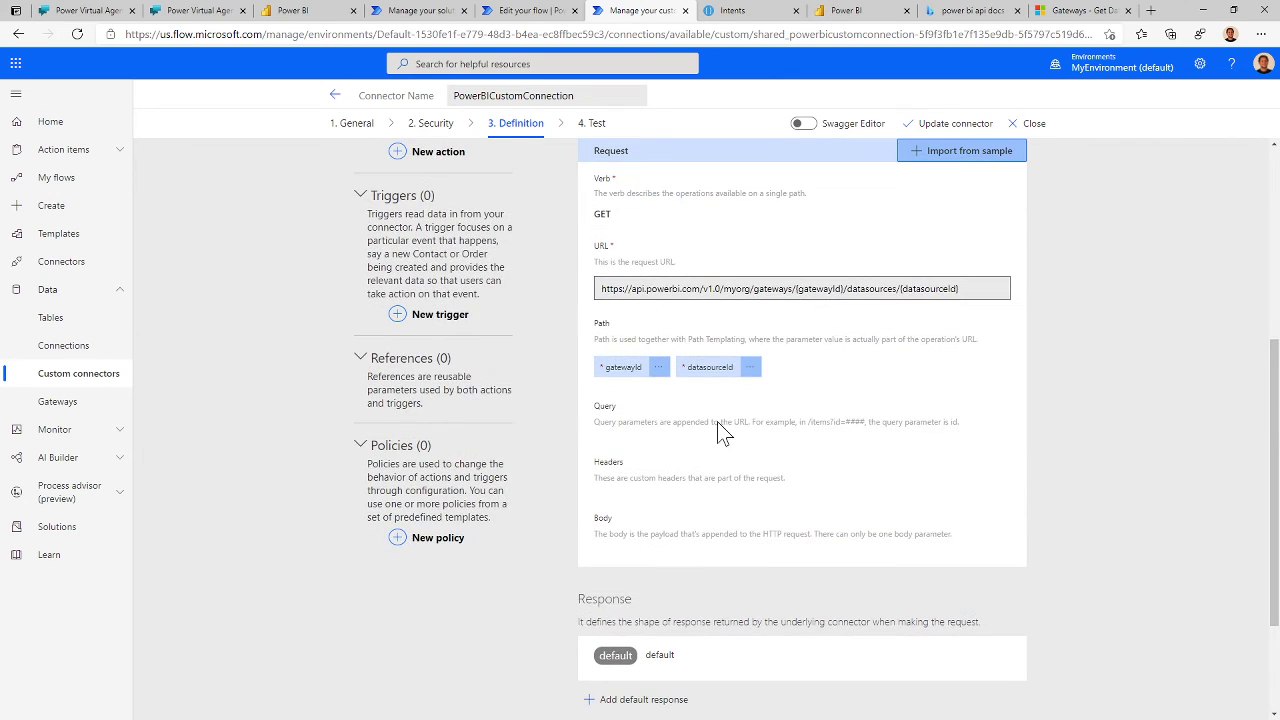
pyautogui.scroll(-1, 717, 421)
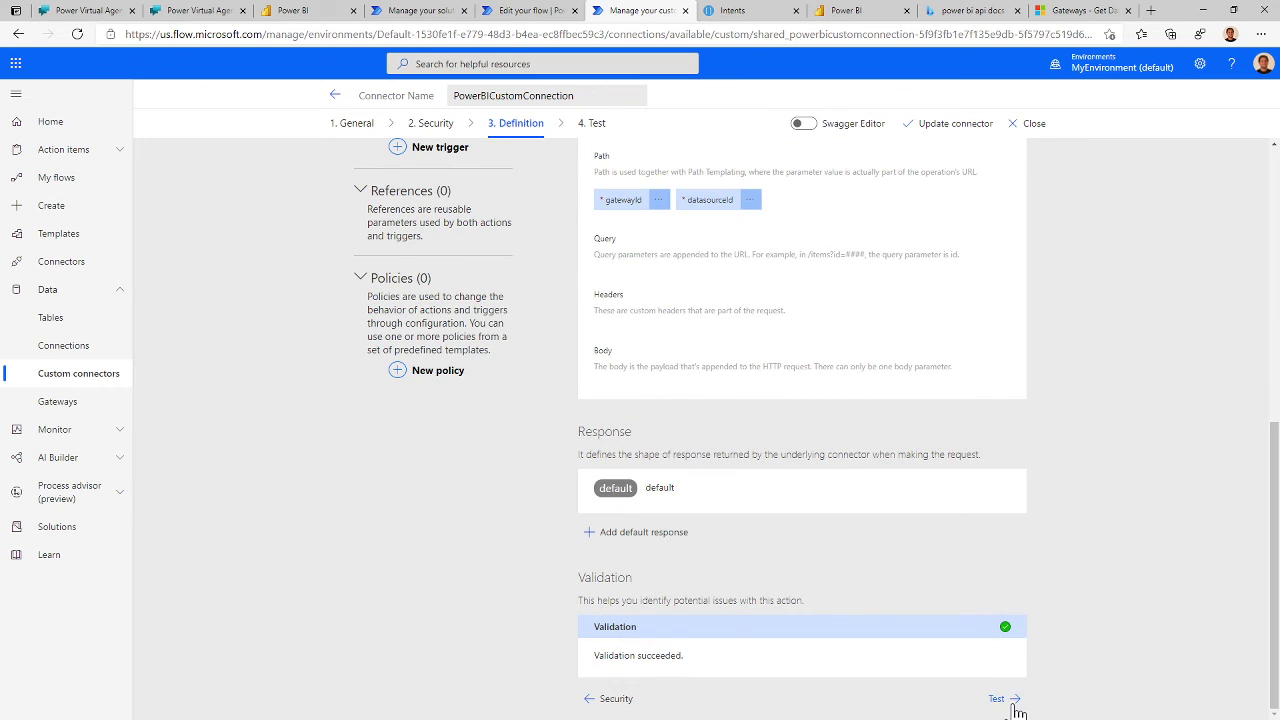
pyautogui.click(1002, 699)
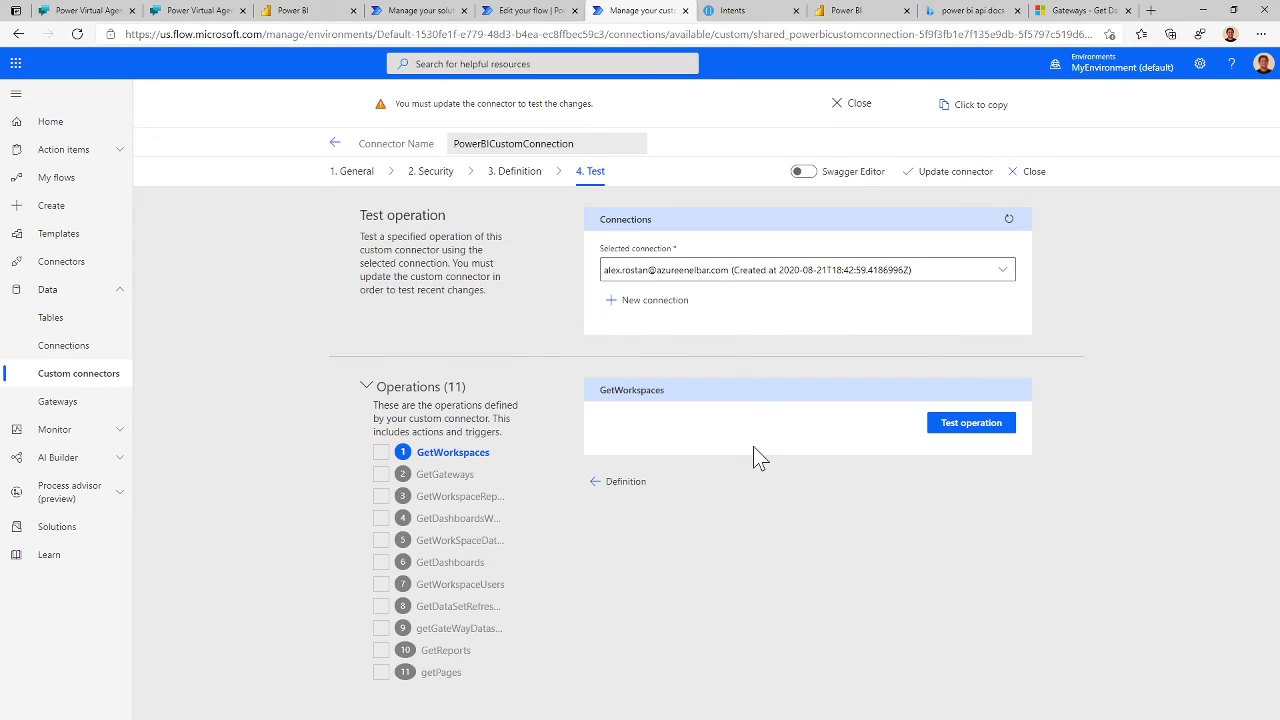
pyautogui.click(512, 180)
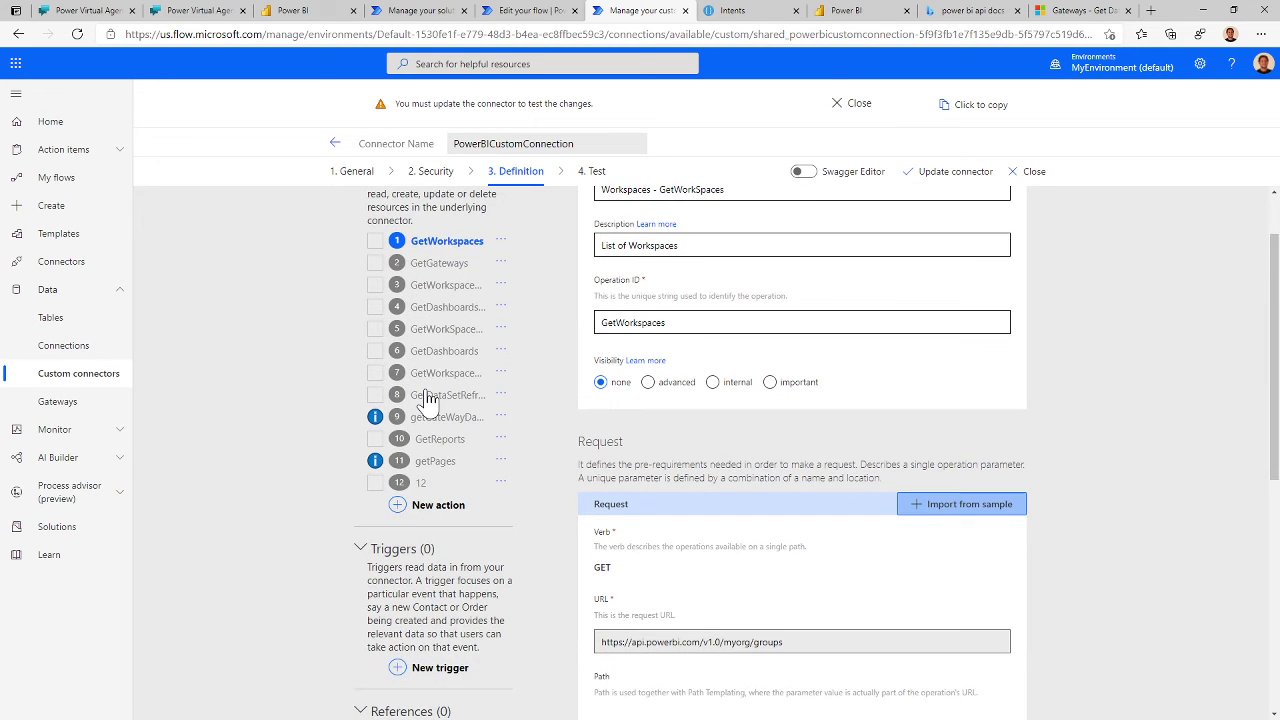
# Step: Switch to the REST API docs and open the Get Dataflow reference under Dataflows
pyautogui.click(1080, 10)
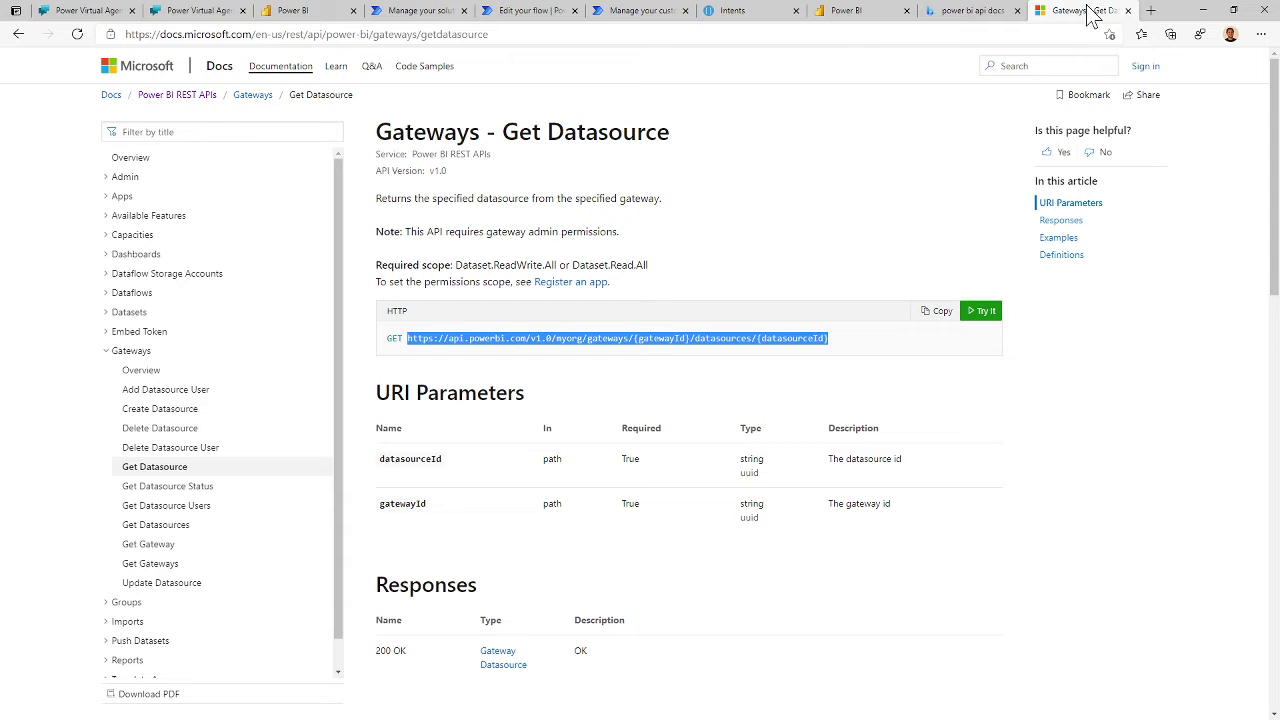
pyautogui.click(105, 273)
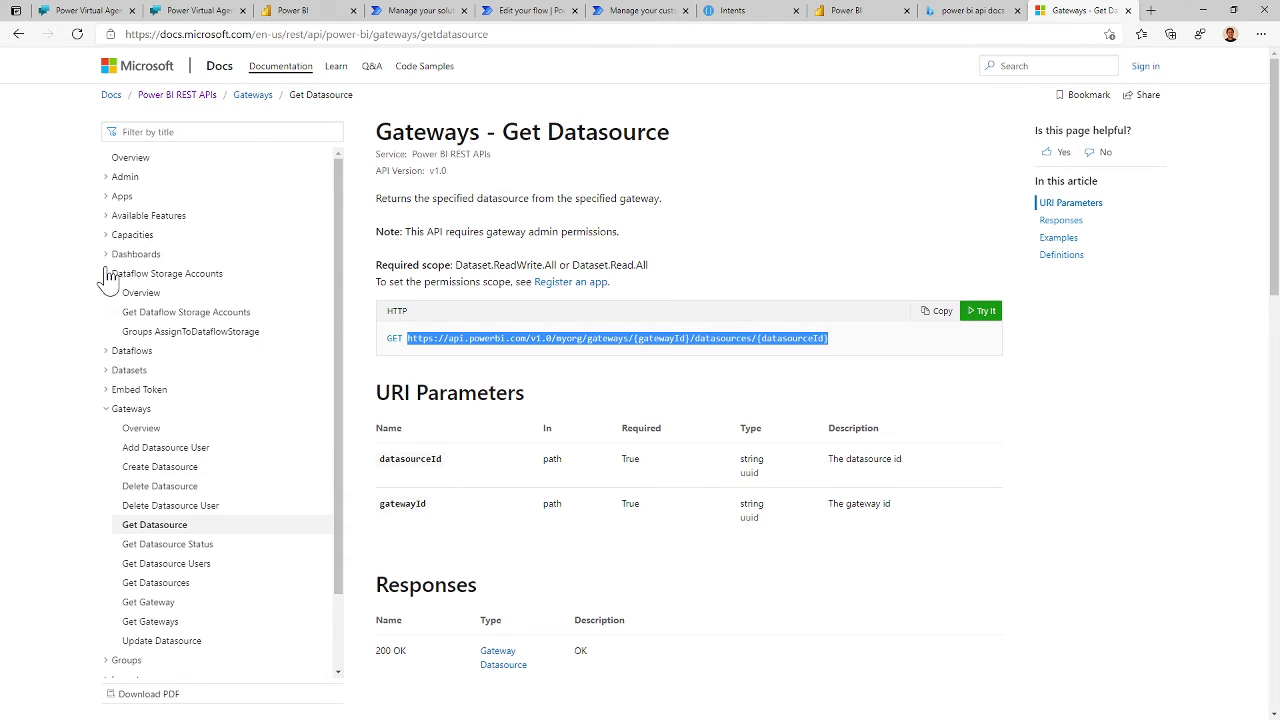
pyautogui.click(108, 352)
pyautogui.click(149, 428)
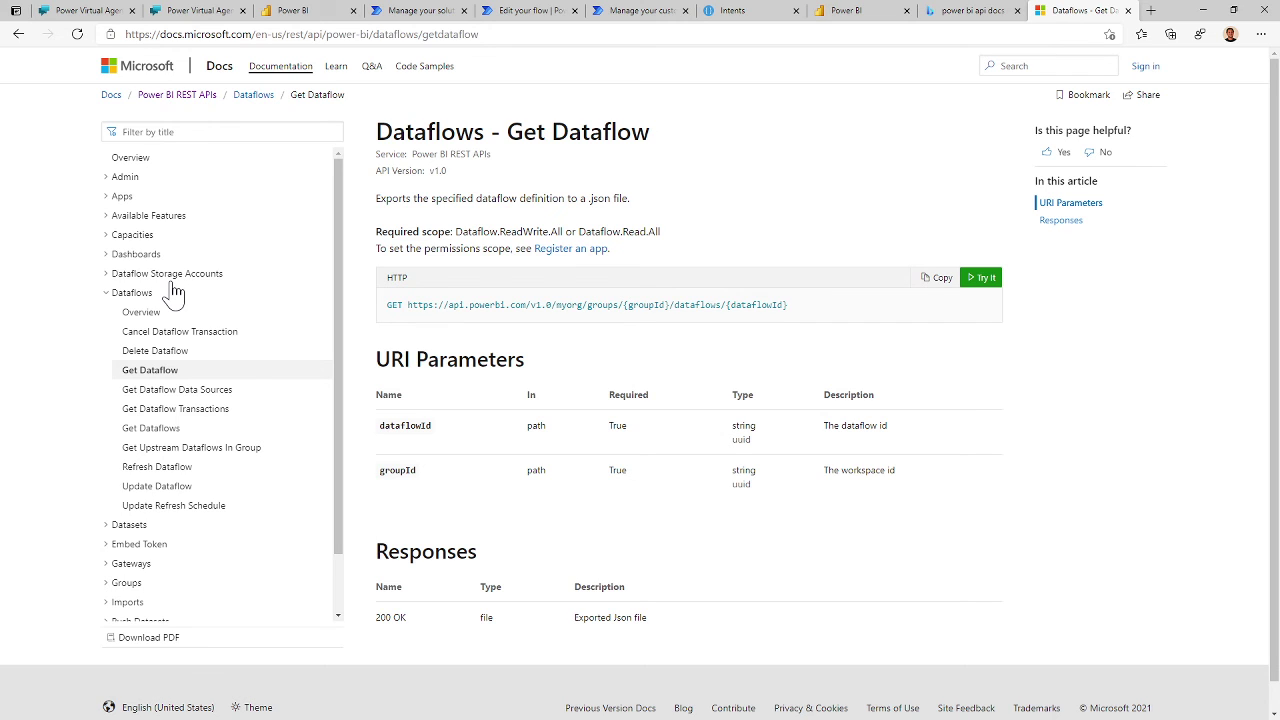
pyautogui.click(846, 10)
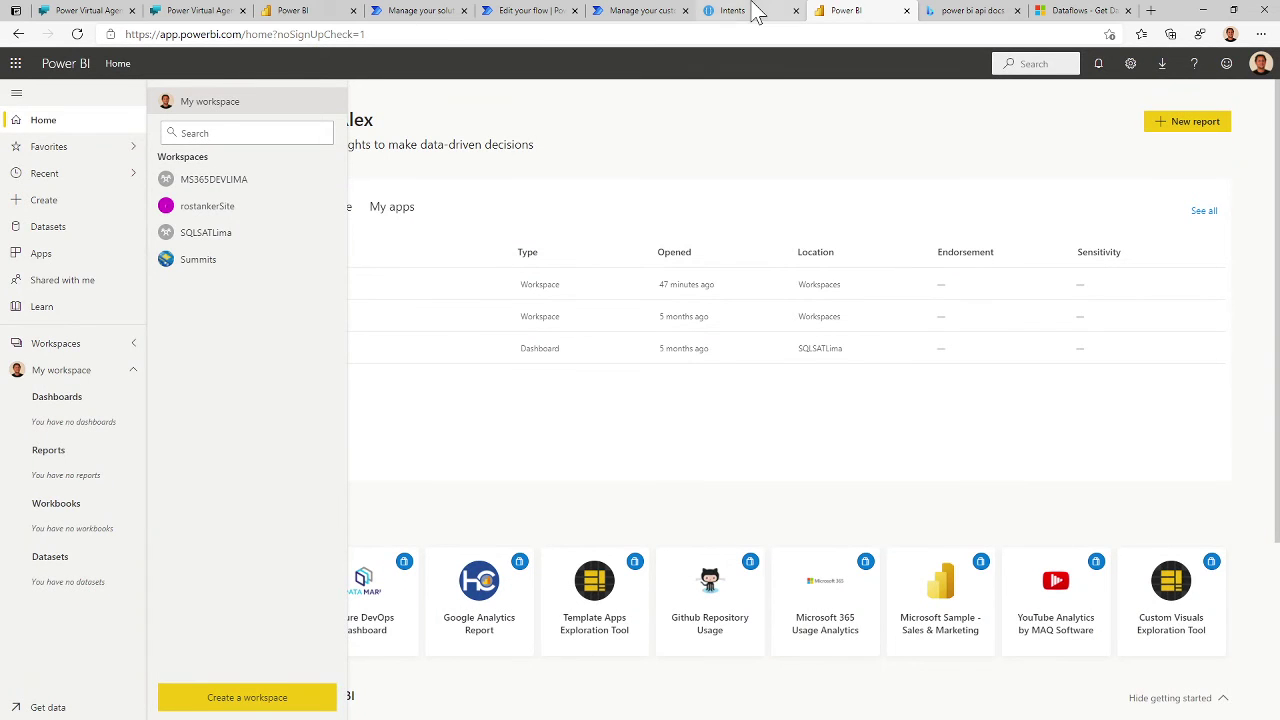
pyautogui.click(1086, 12)
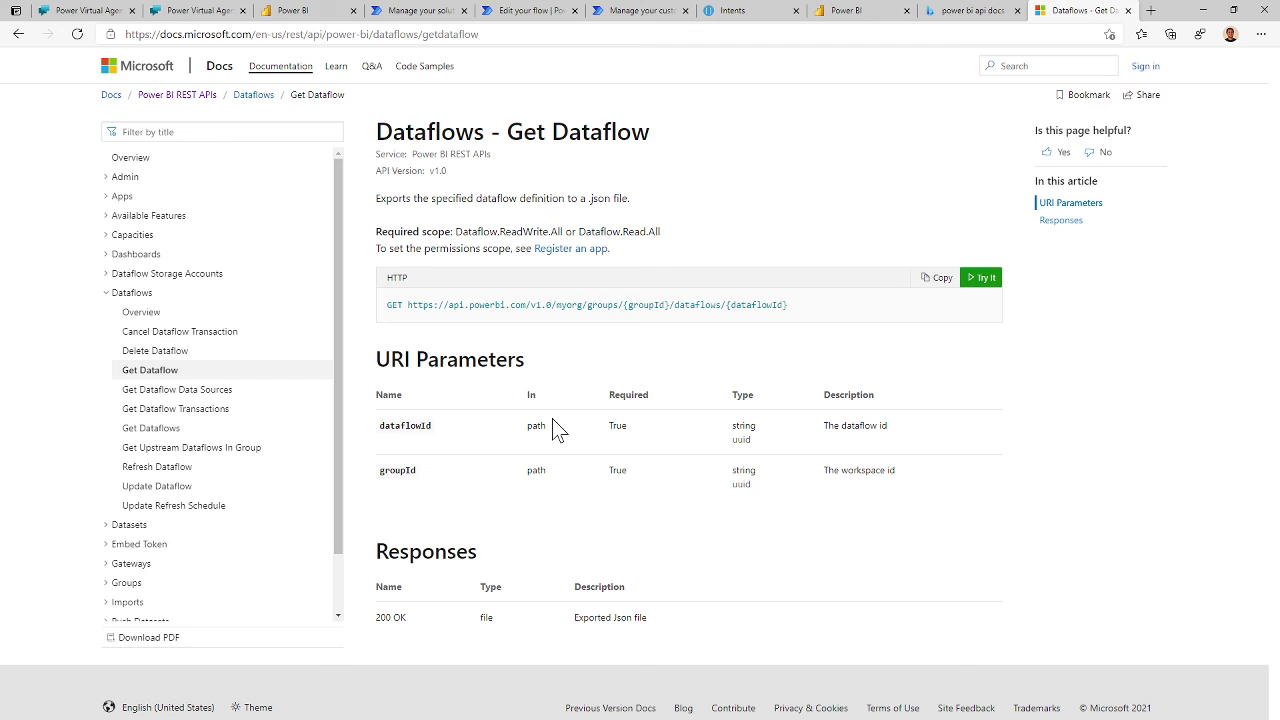
pyautogui.click(678, 12)
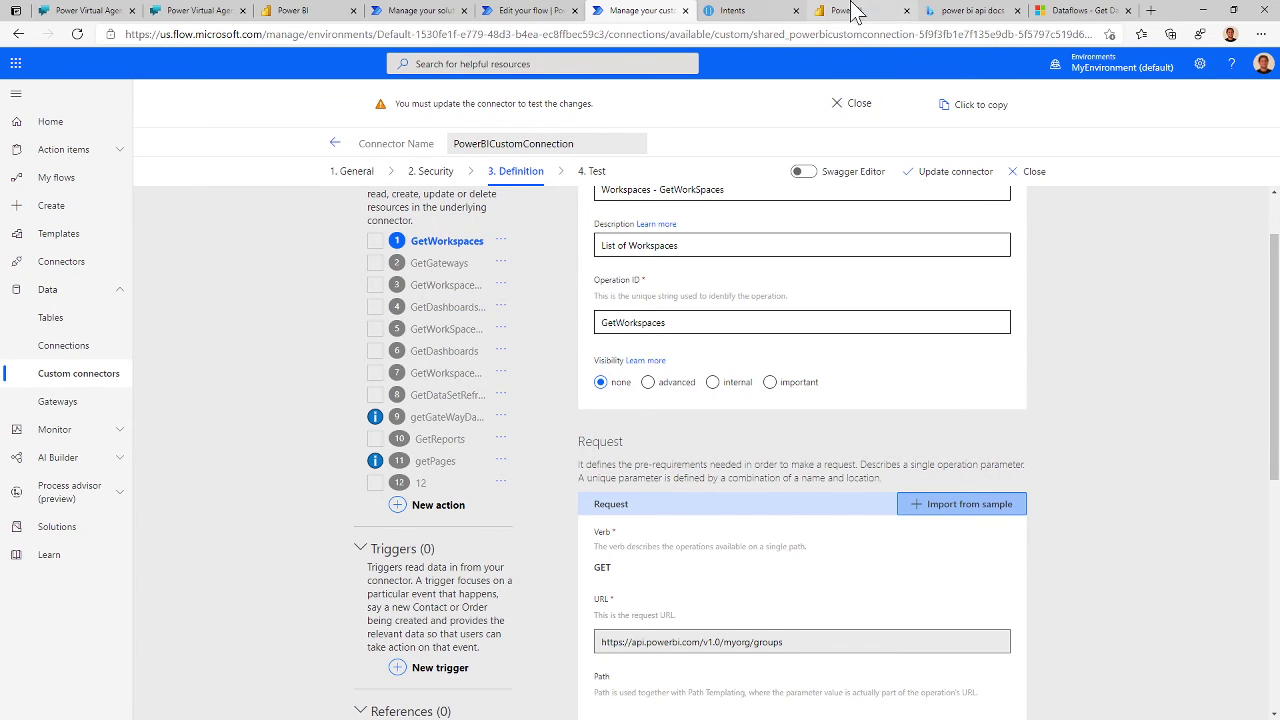
pyautogui.click(1080, 11)
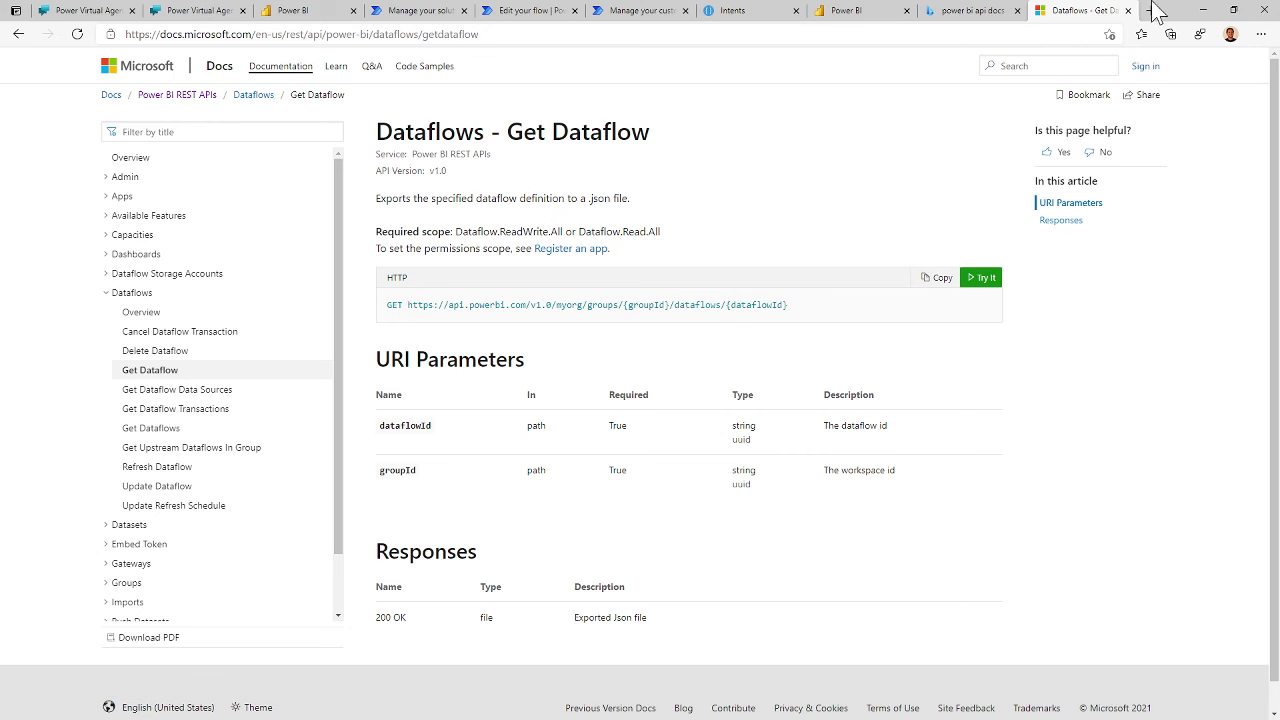
# Step: Return to the custom connector and review the GetWorkspaces action's request, response and validation sections
pyautogui.click(641, 12)
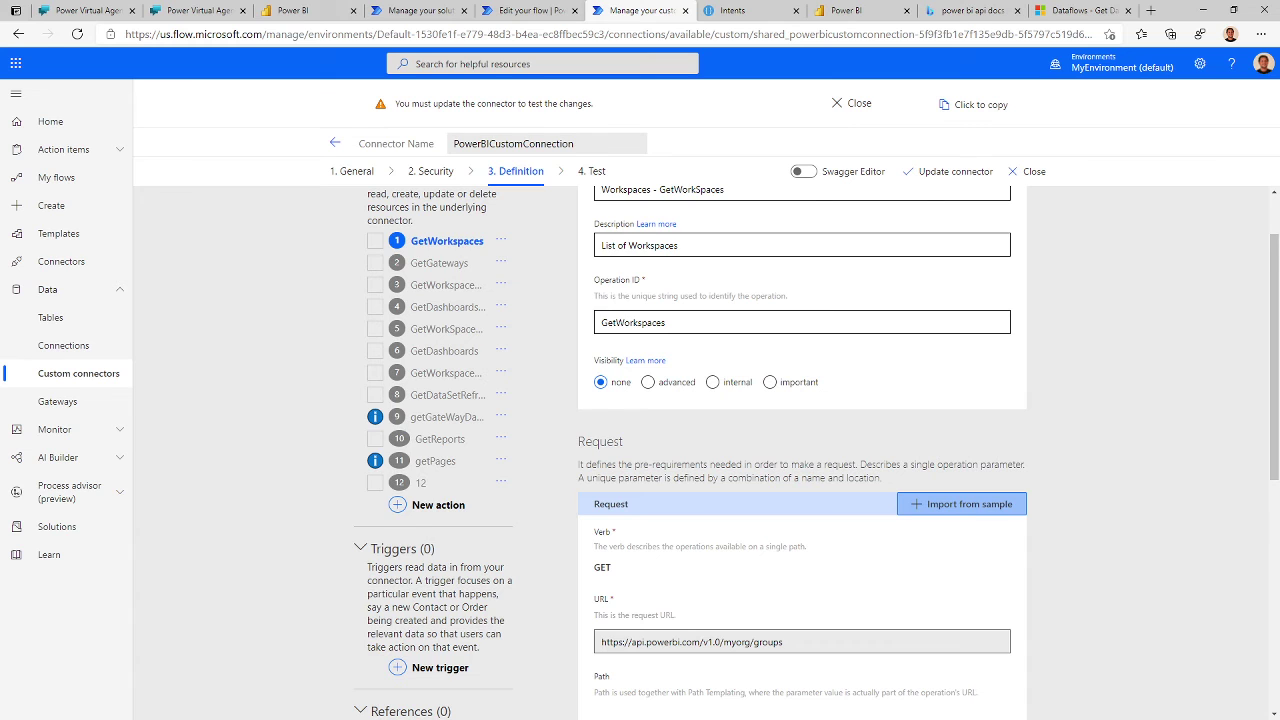
pyautogui.scroll(-1, 800, 450)
pyautogui.scroll(-3, 763, 428)
pyautogui.scroll(1, 763, 410)
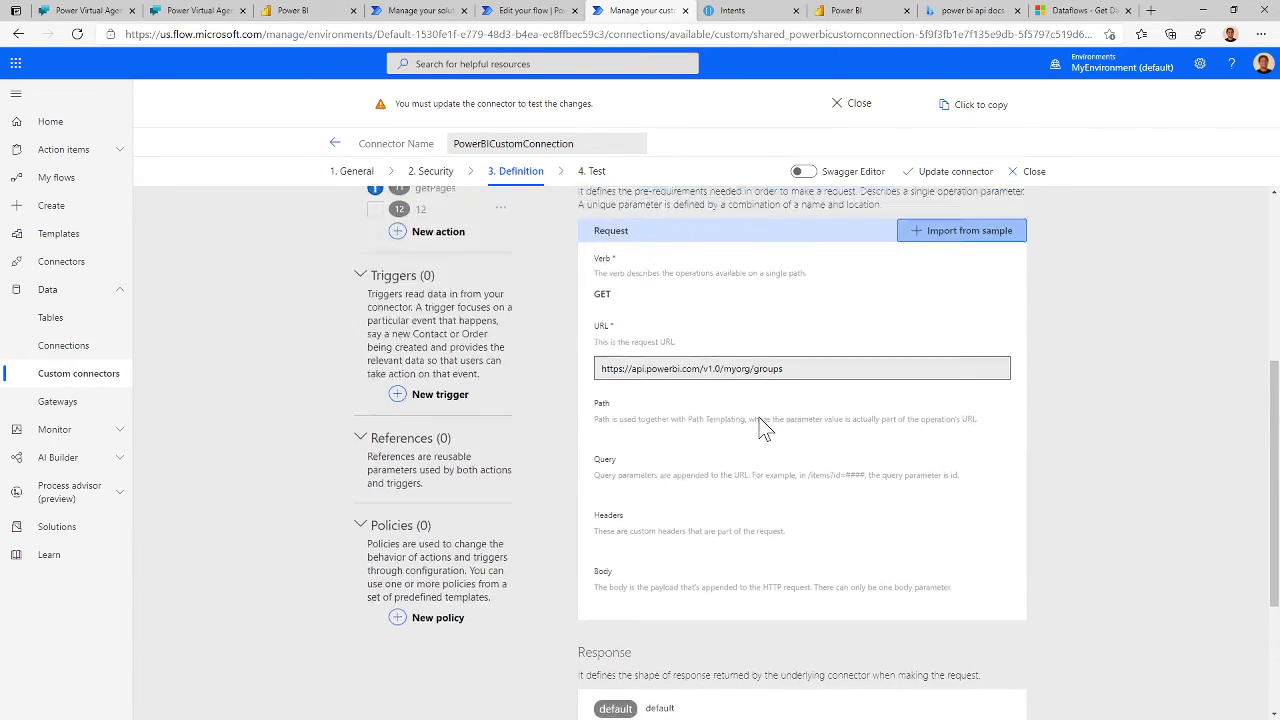
pyautogui.scroll(-3, 723, 406)
pyautogui.scroll(5, 723, 331)
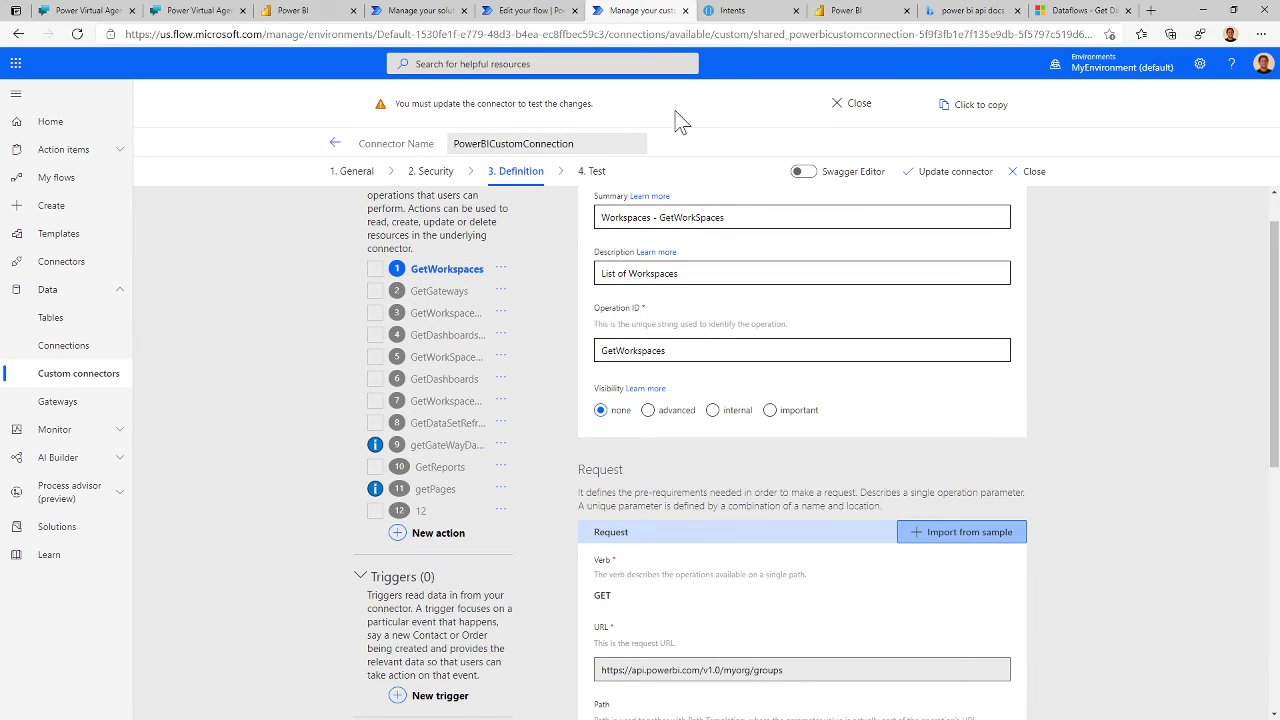
pyautogui.scroll(-5, 840, 595)
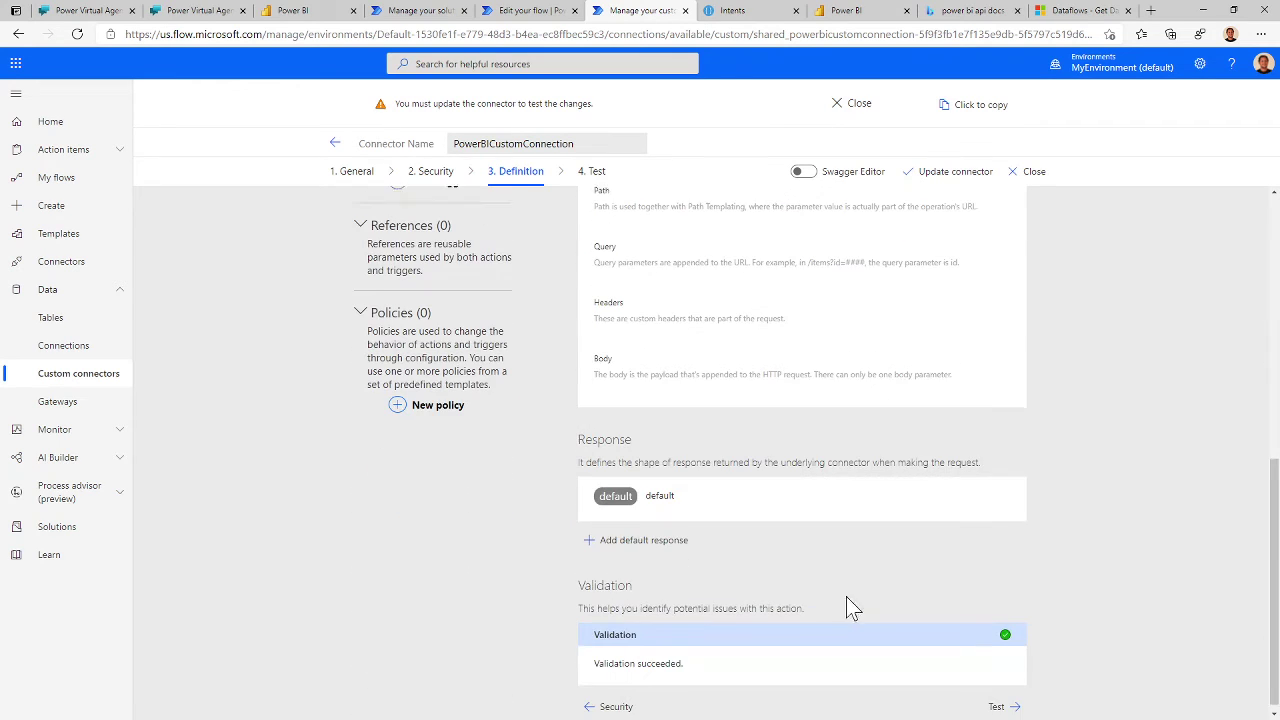
# Step: Run a test of the GetWorkspaces operation with the selected connection and examine the returned response body
pyautogui.click(1000, 699)
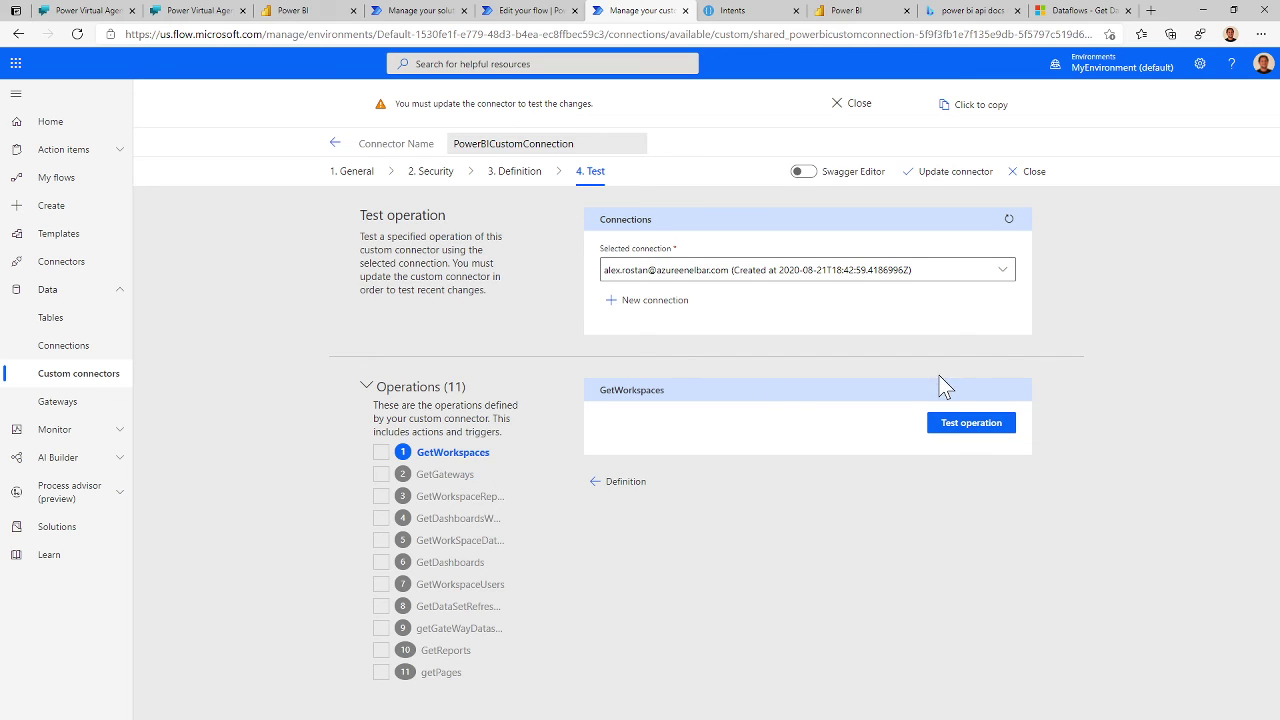
pyautogui.click(957, 433)
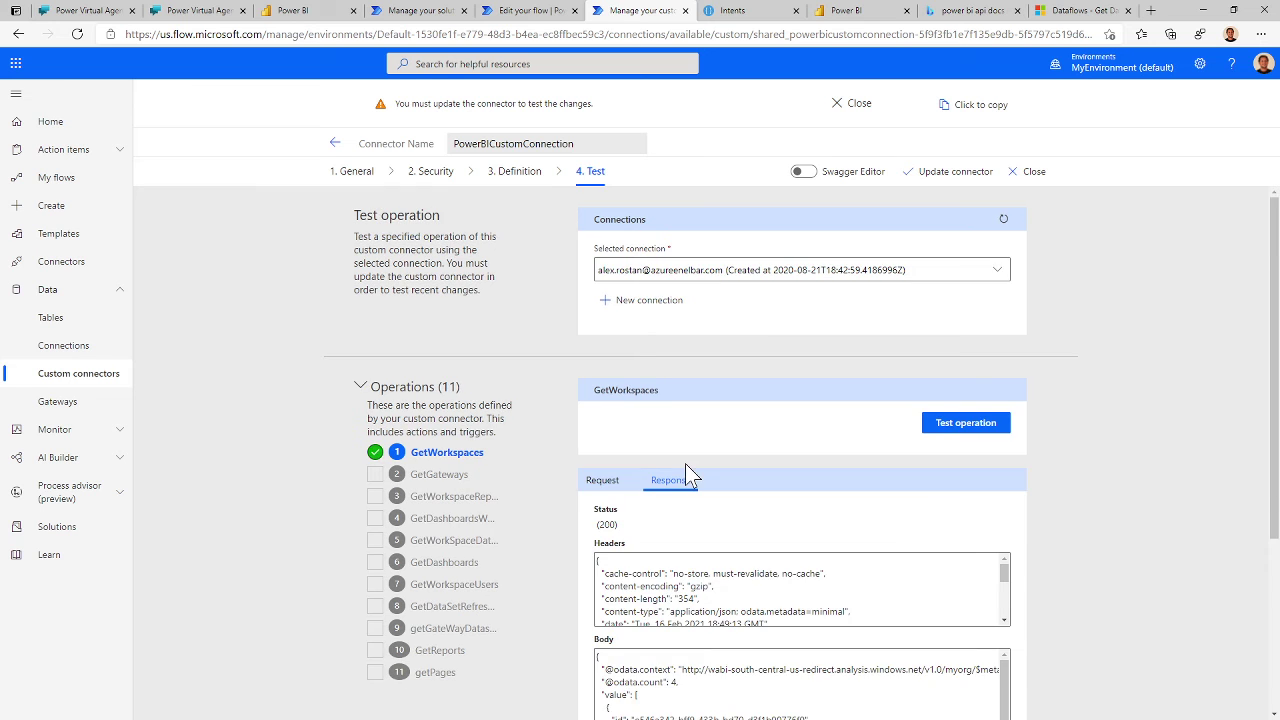
pyautogui.scroll(-2, 687, 468)
pyautogui.scroll(-5, 800, 530)
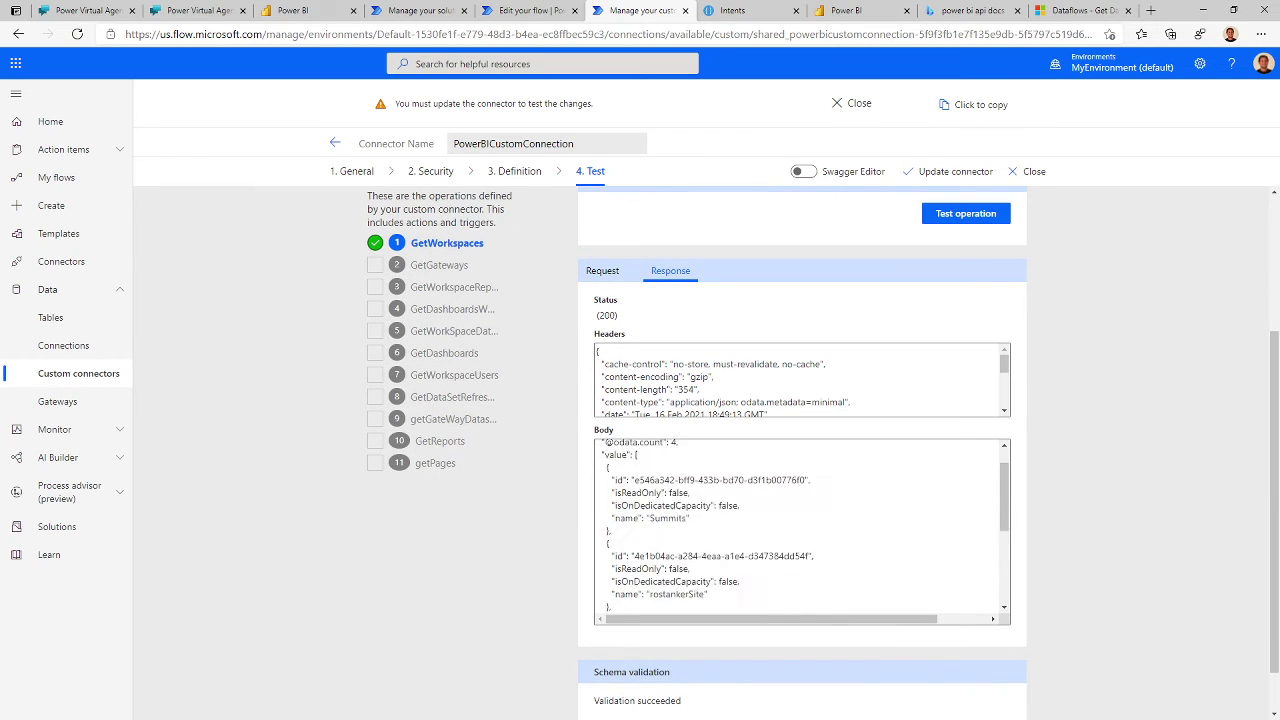
pyautogui.scroll(8, 800, 530)
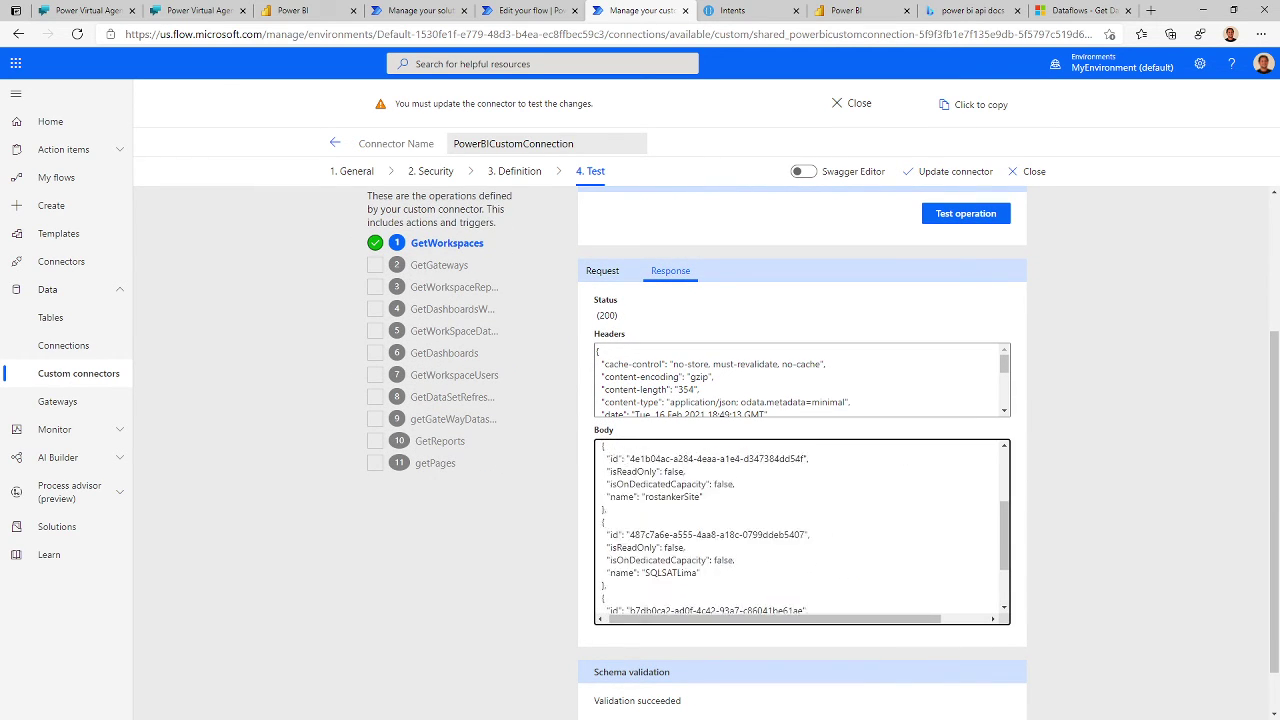
# Step: Leave the custom connector without saving and open the GetPowerBIInformation flow from the PowerBIInformation solution for editing
pyautogui.scroll(-3, 800, 600)
pyautogui.scroll(-1, 800, 470)
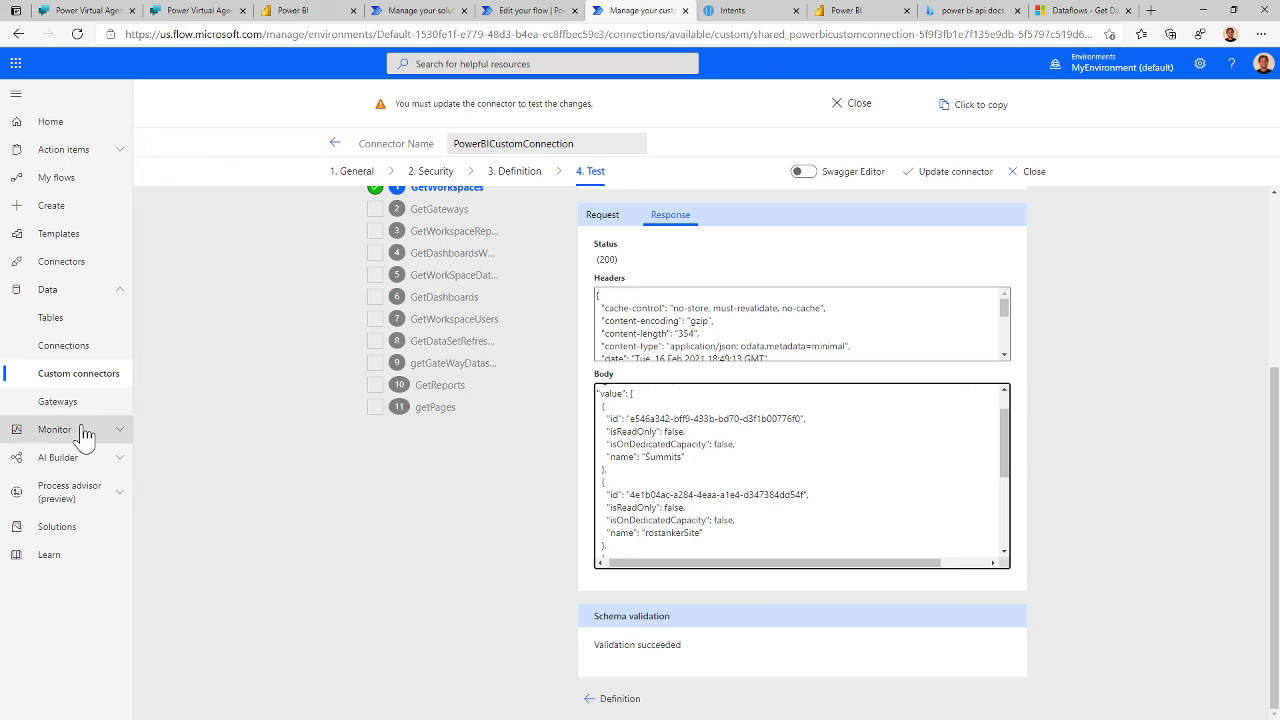
pyautogui.click(58, 538)
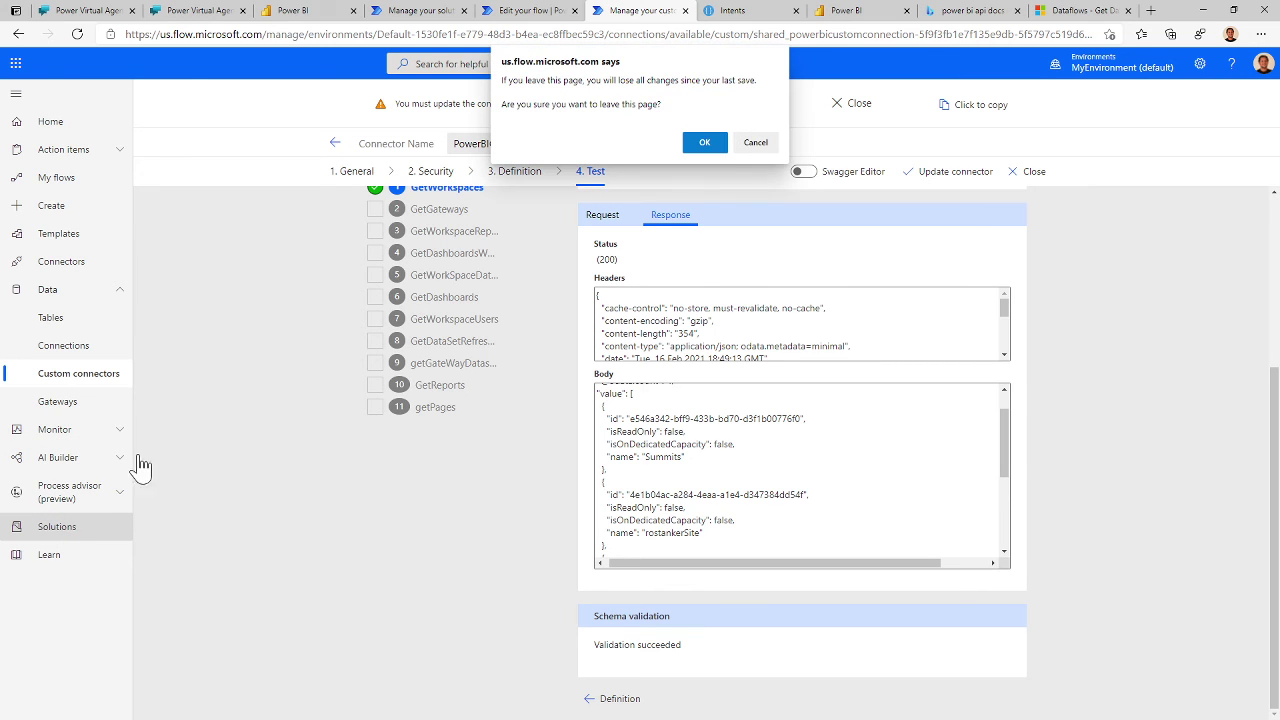
pyautogui.click(714, 146)
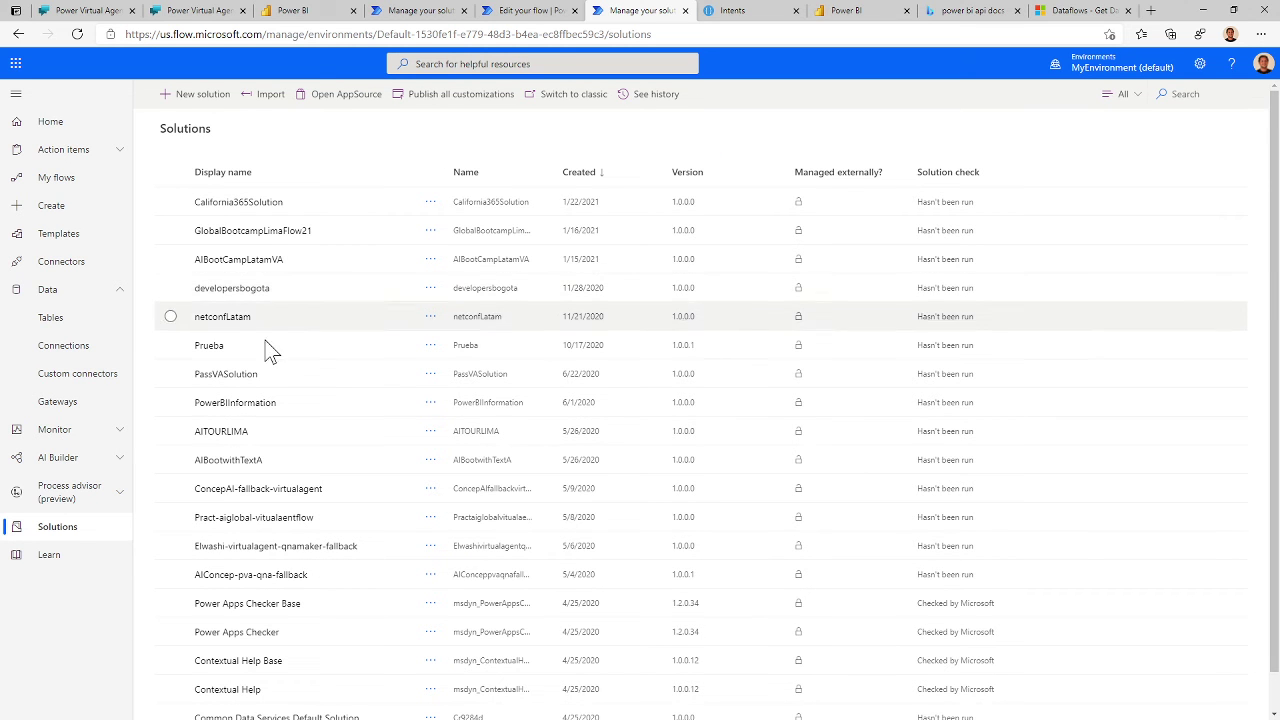
pyautogui.click(236, 404)
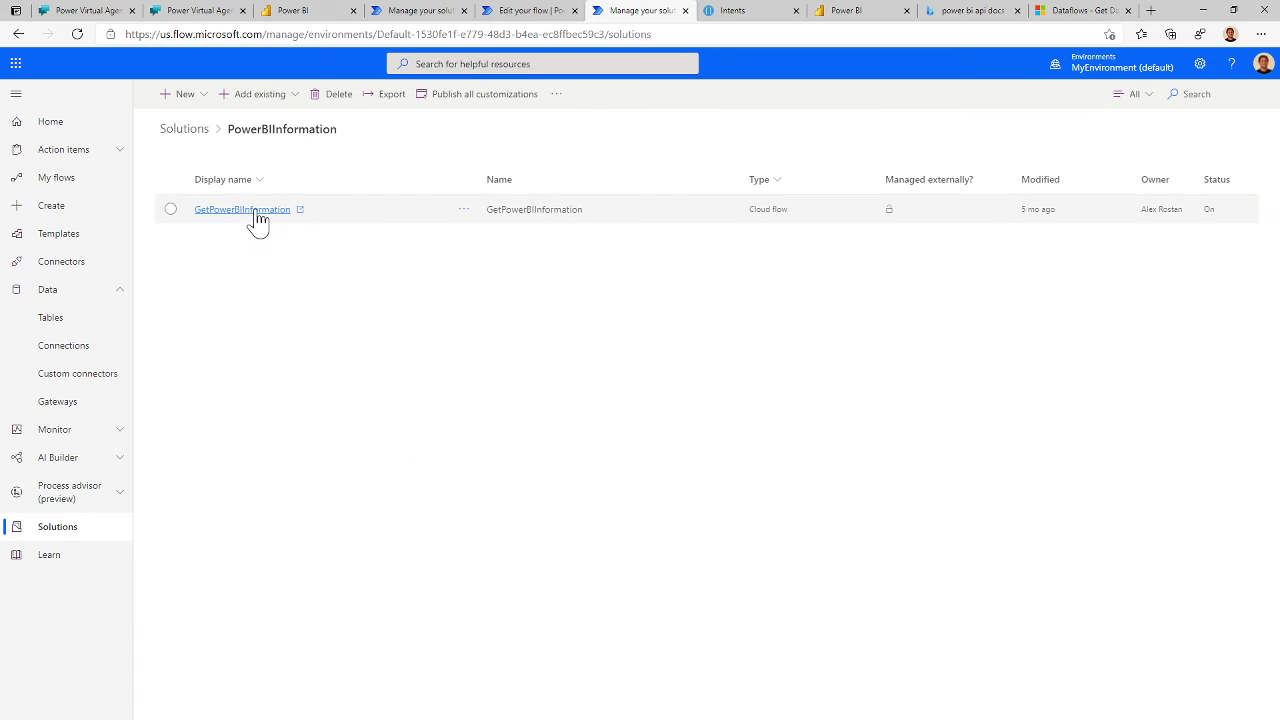
pyautogui.click(254, 211)
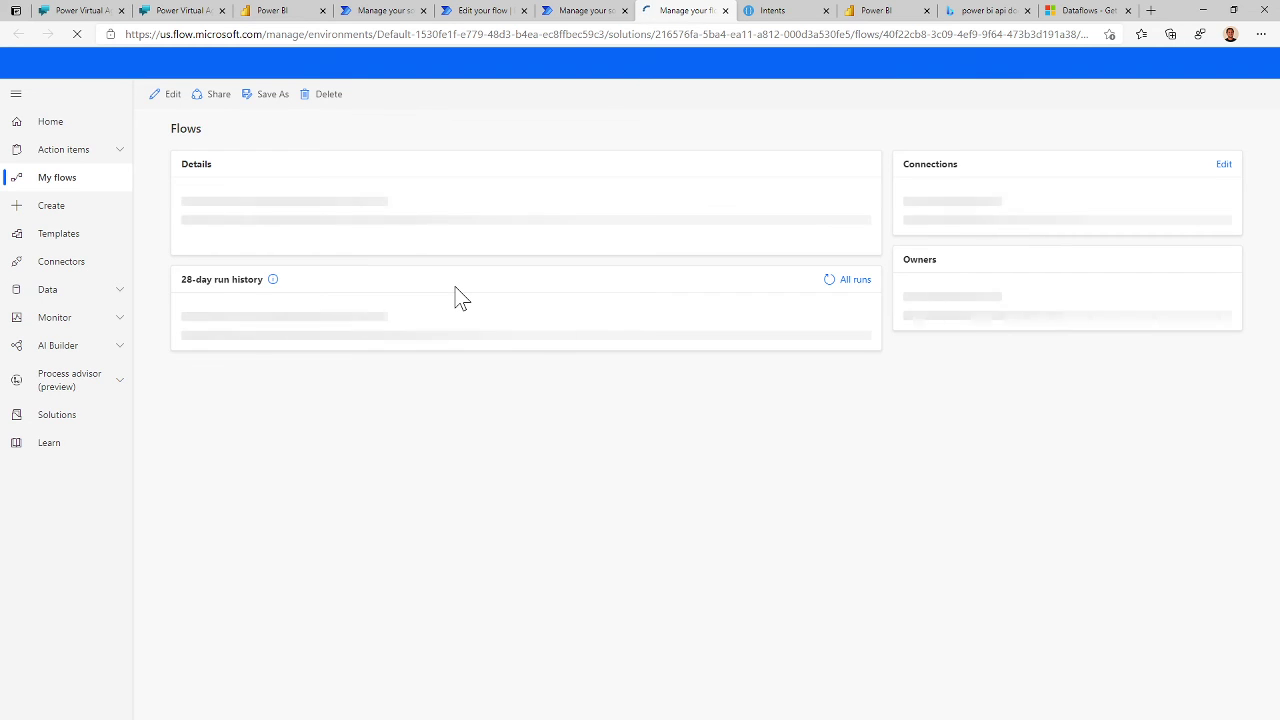
pyautogui.click(172, 97)
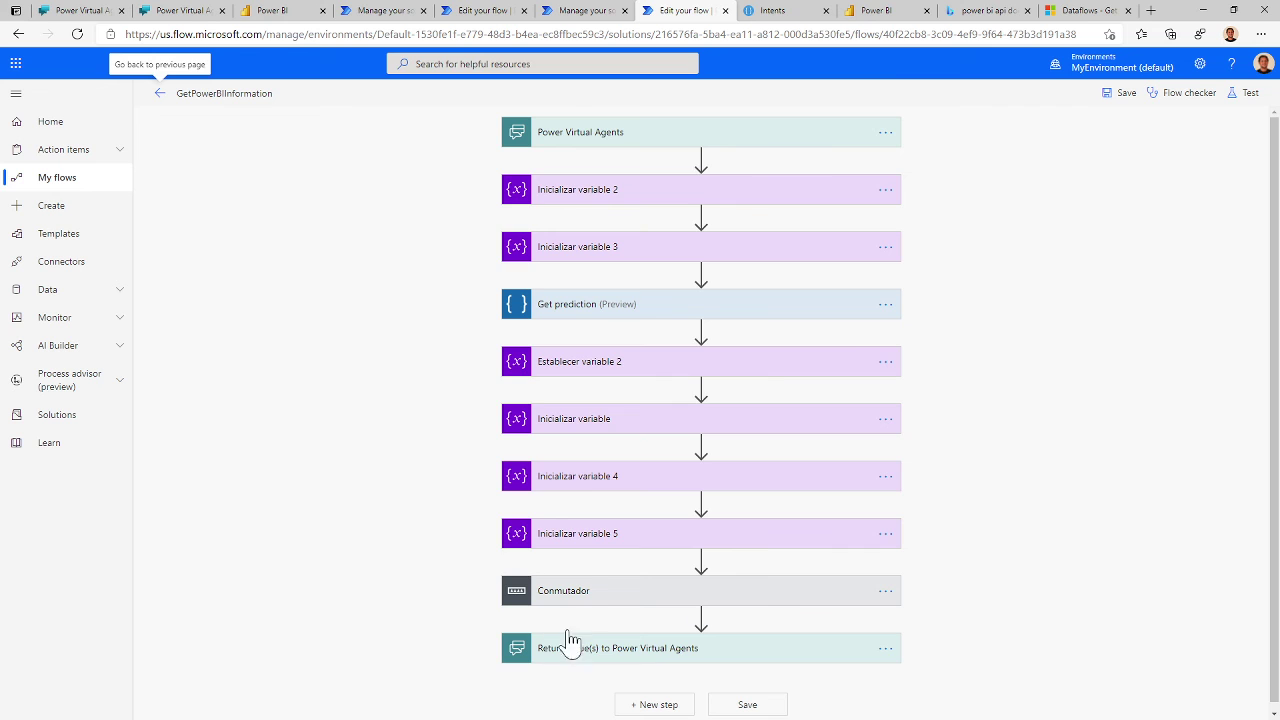
# Step: Expand the Conmutador switch with its two cases and default branch, plus the Return value(s) to Power Virtual Agents action, and examine them
pyautogui.click(585, 594)
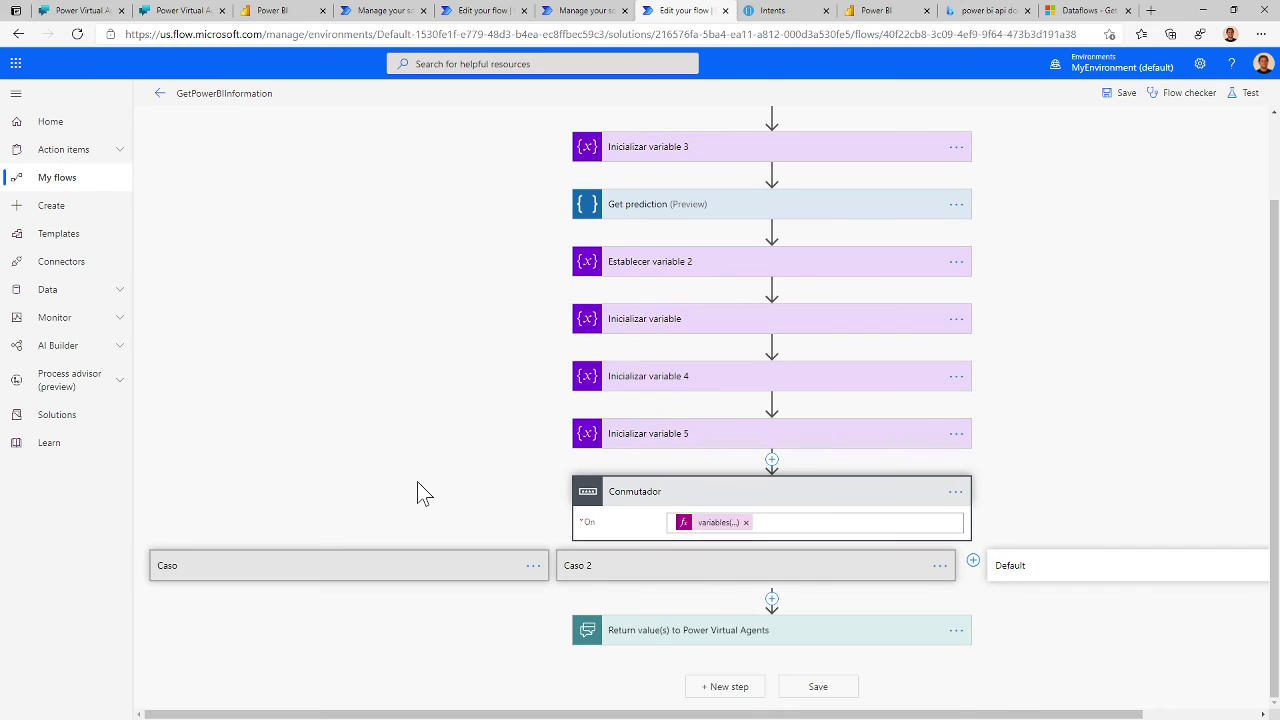
pyautogui.click(403, 572)
pyautogui.click(718, 575)
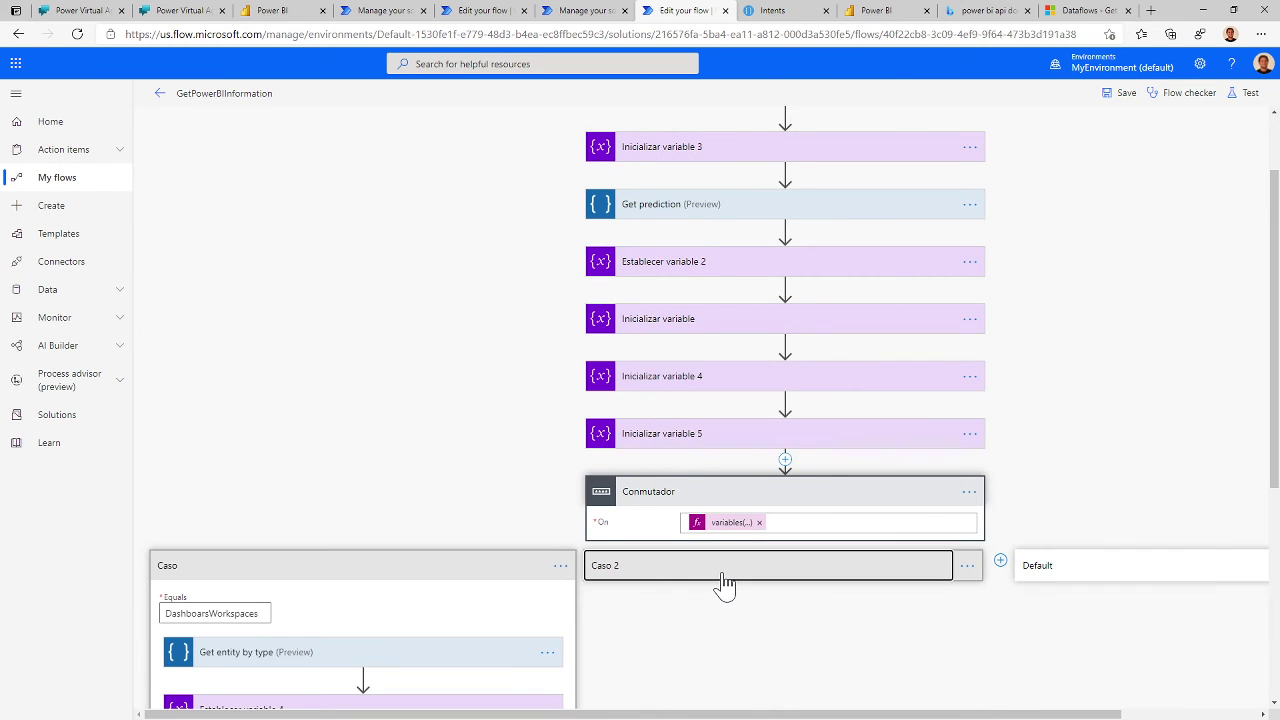
pyautogui.scroll(-4, 366, 249)
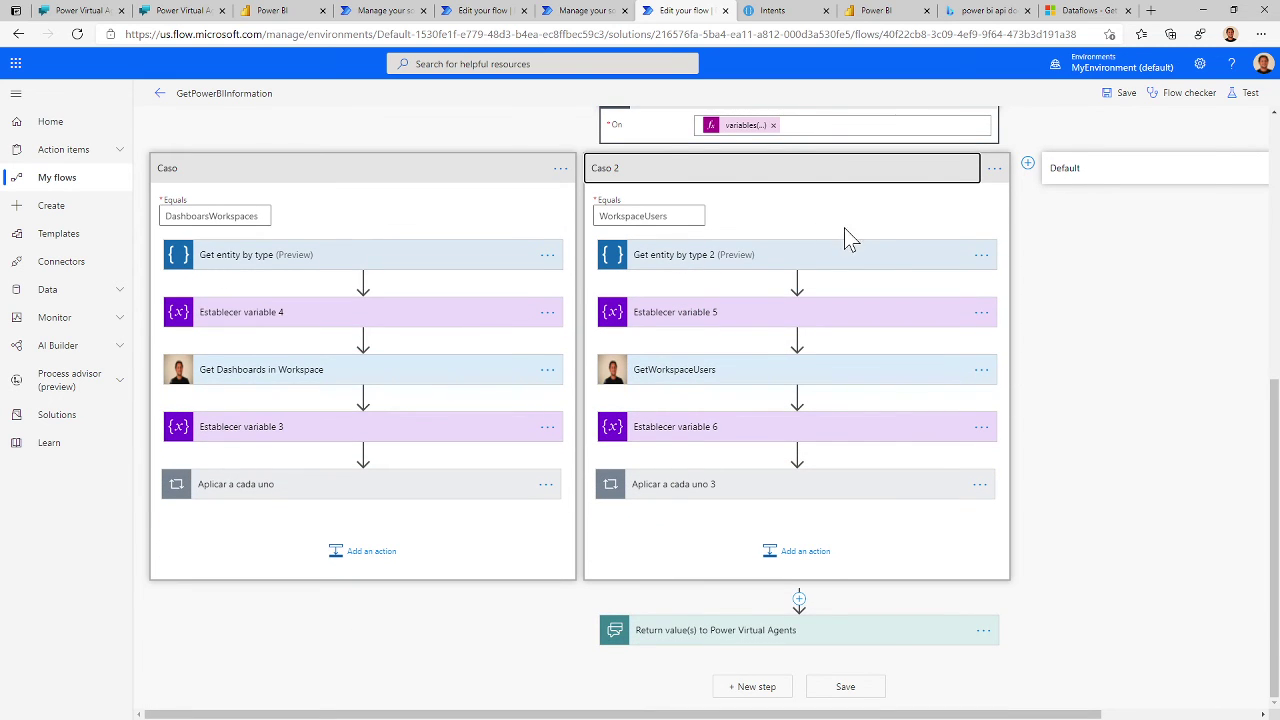
pyautogui.click(1080, 178)
pyautogui.click(1030, 208)
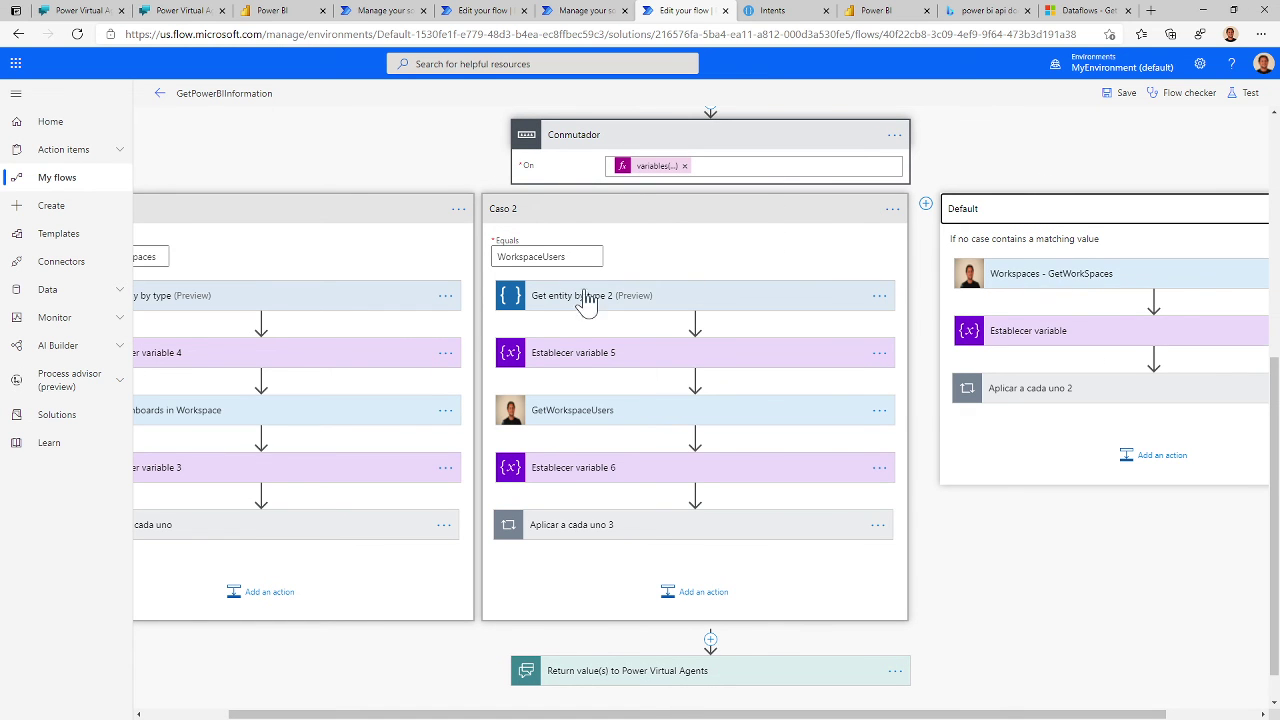
pyautogui.hscroll(-2, 458, 326)
pyautogui.scroll(-1, 458, 326)
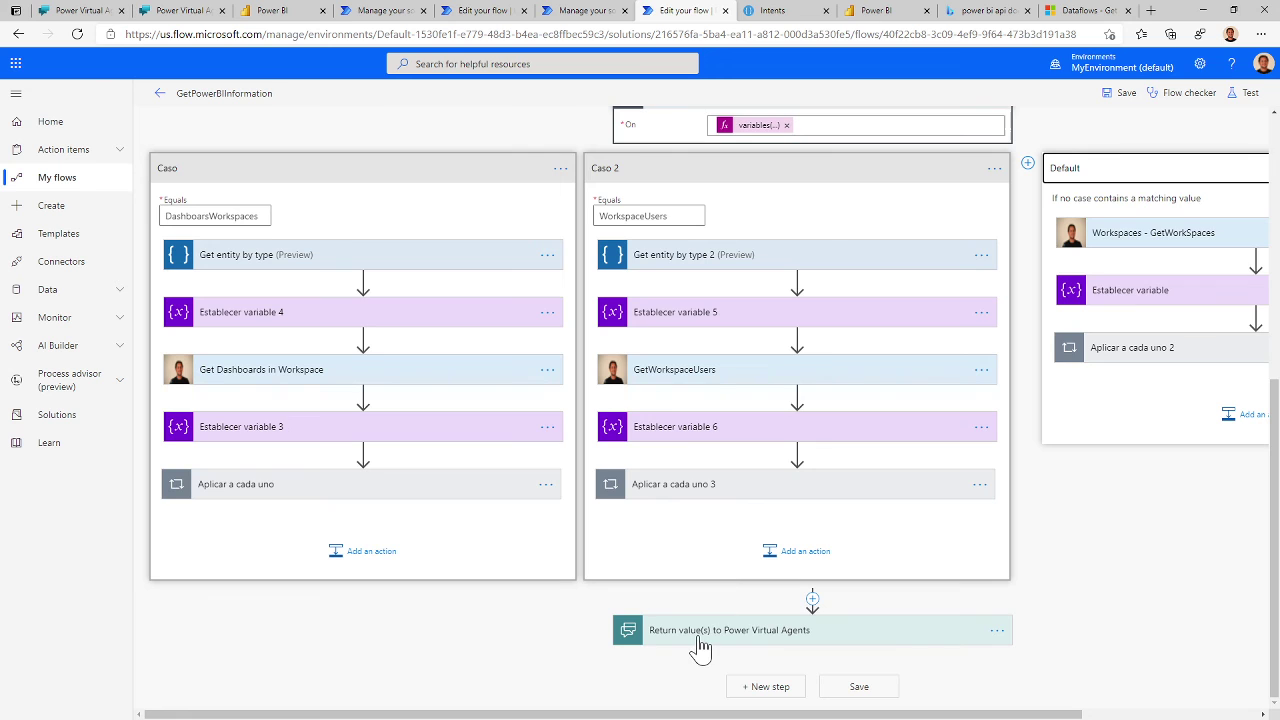
pyautogui.click(814, 625)
pyautogui.scroll(-2, 527, 460)
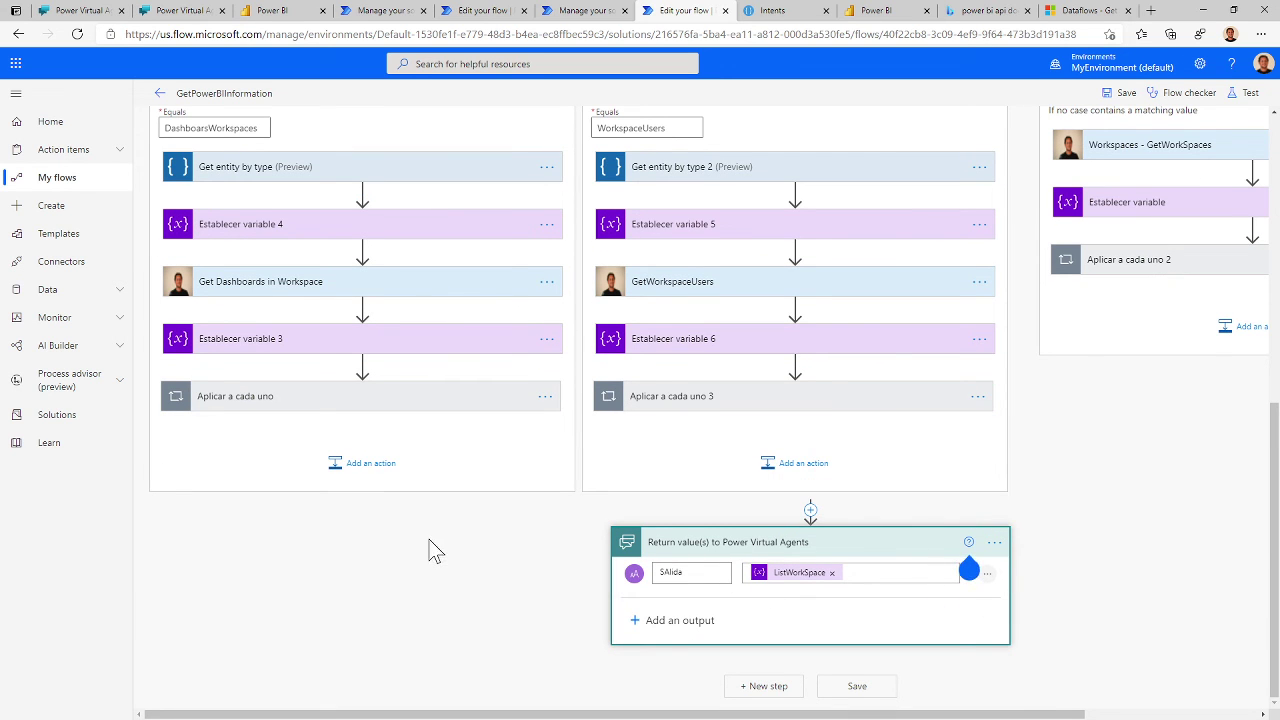
# Step: Switch to the Power Virtual Agents Reserva topic and set the action's Entrada input to bot.UnrecognizedTriggerPhrase
pyautogui.click(204, 10)
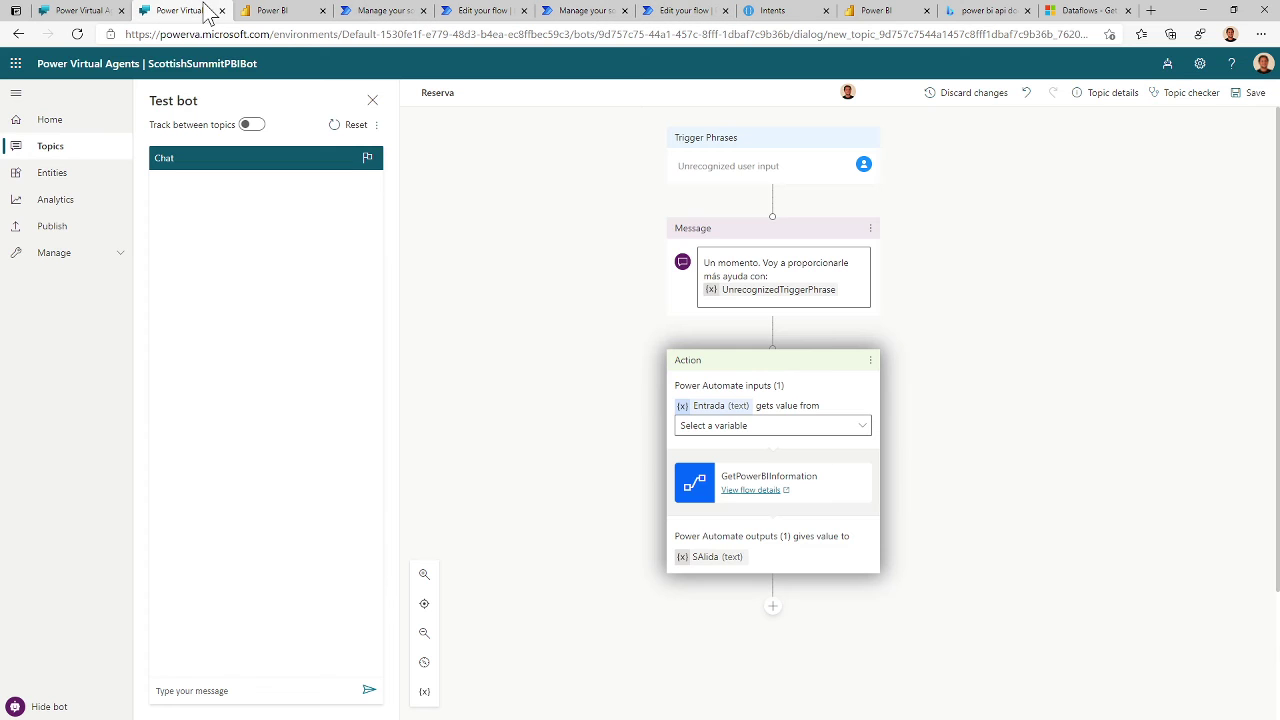
pyautogui.click(749, 436)
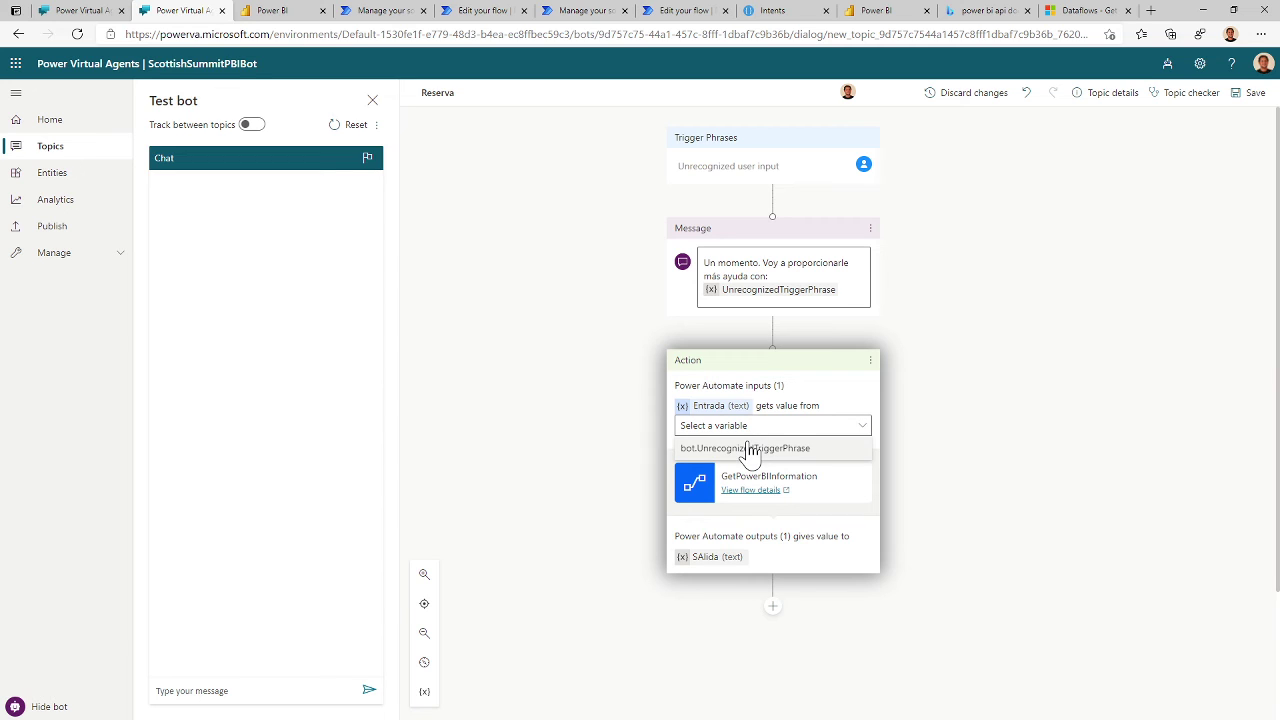
pyautogui.click(750, 449)
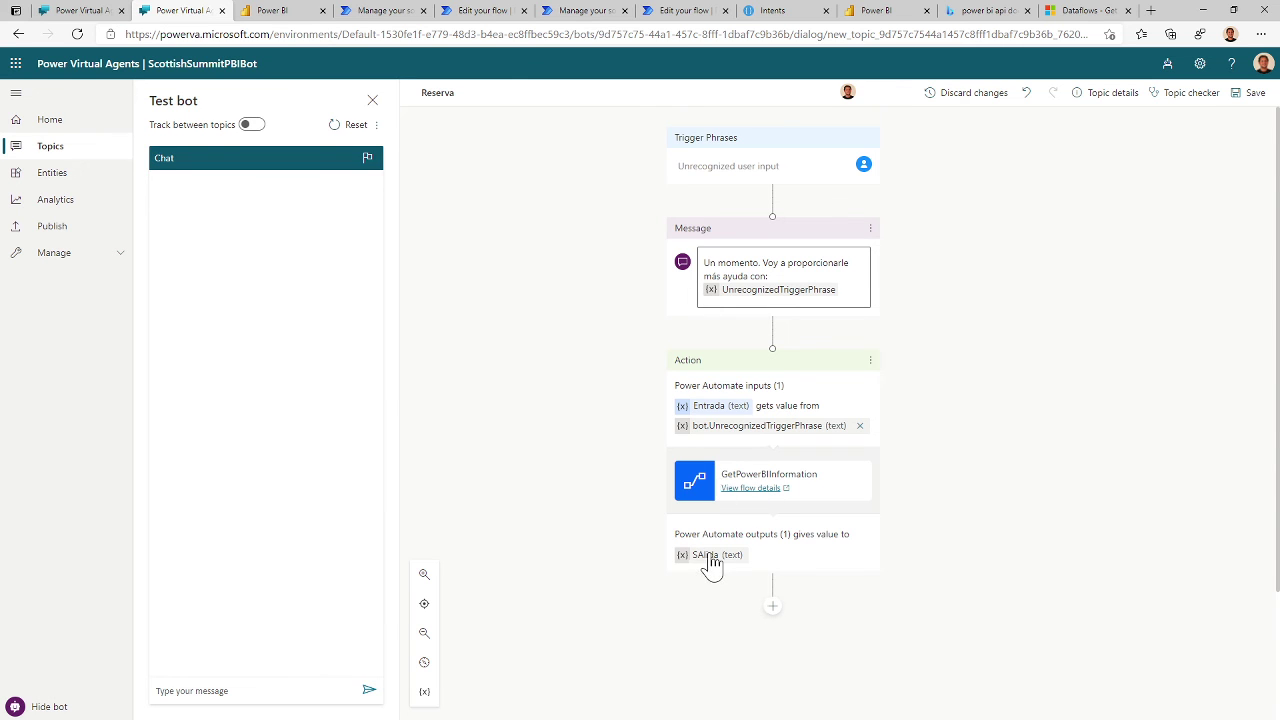
# Step: Add a message showing the SAlida variable after the GetPowerBIInformation action and save the topic
pyautogui.click(773, 607)
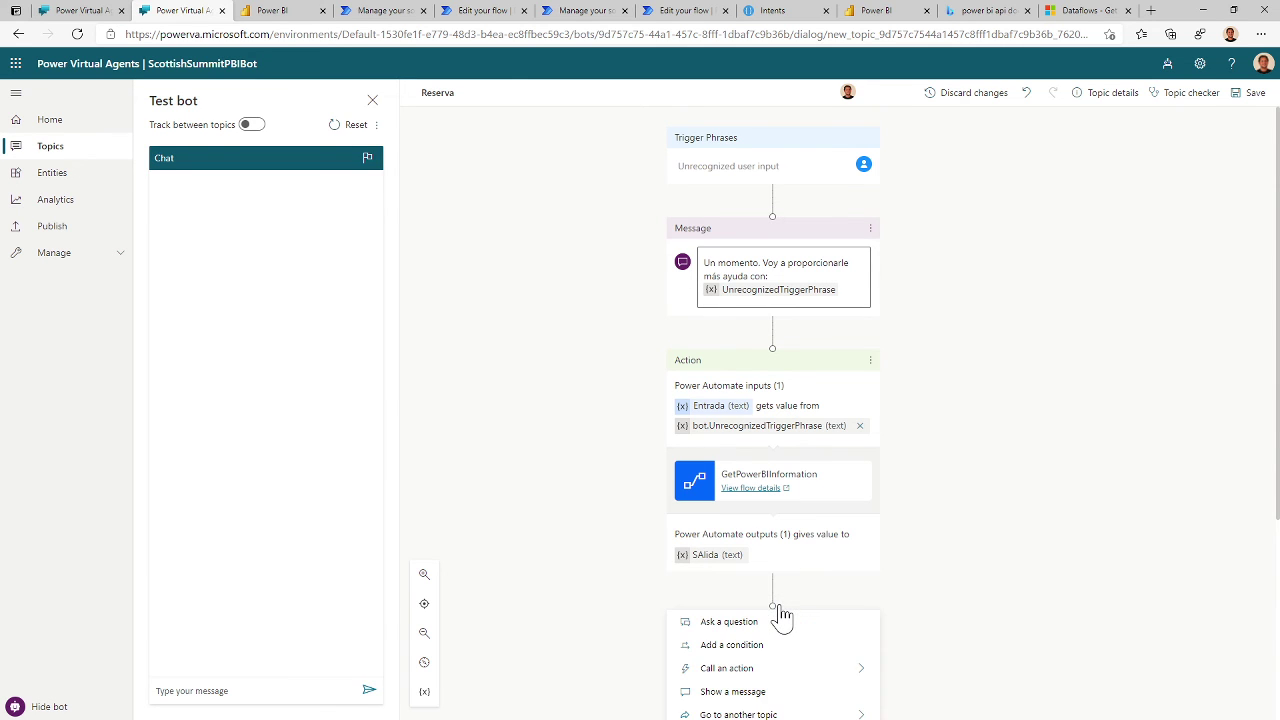
pyautogui.scroll(-1, 782, 615)
pyautogui.click(793, 568)
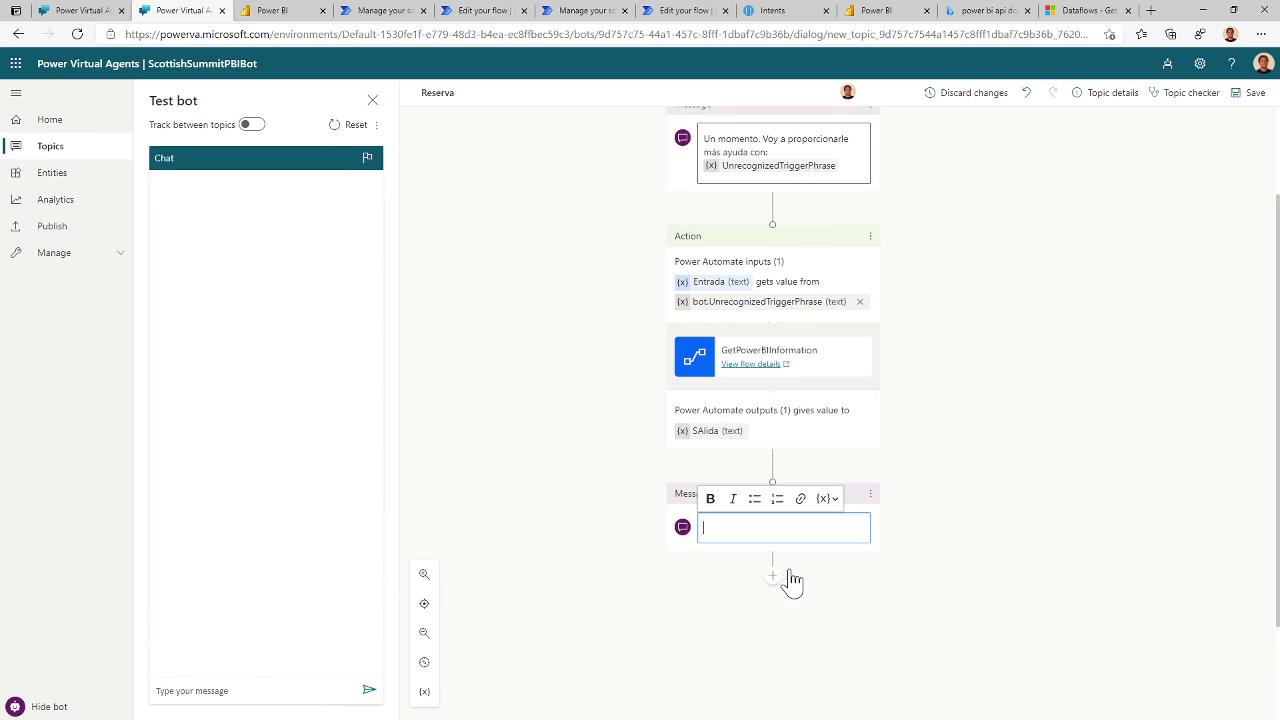
pyautogui.click(832, 498)
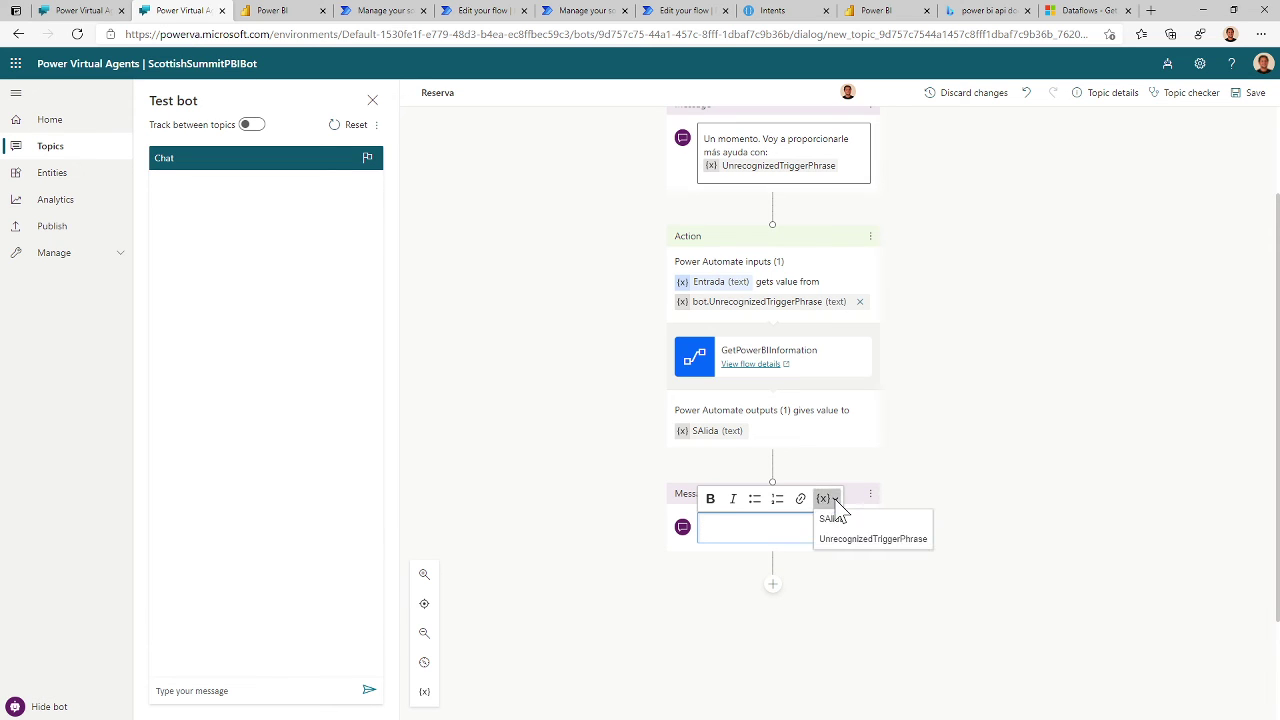
pyautogui.click(836, 522)
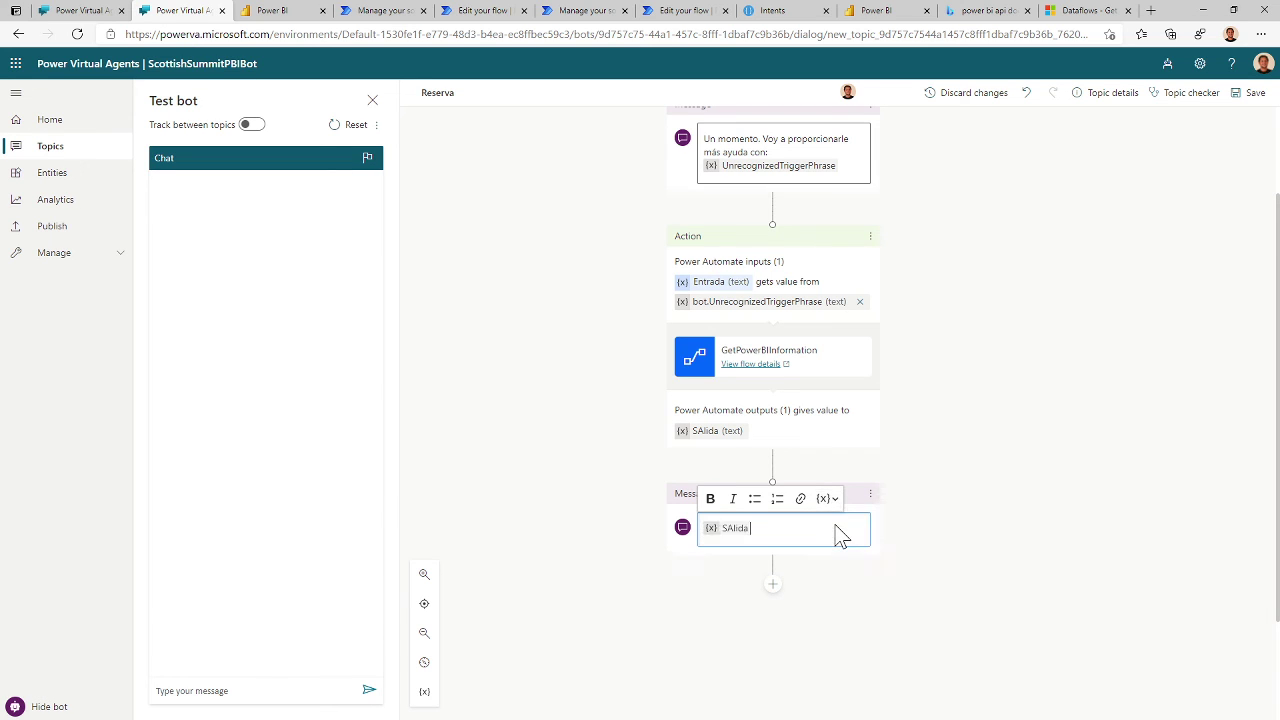
pyautogui.click(1255, 94)
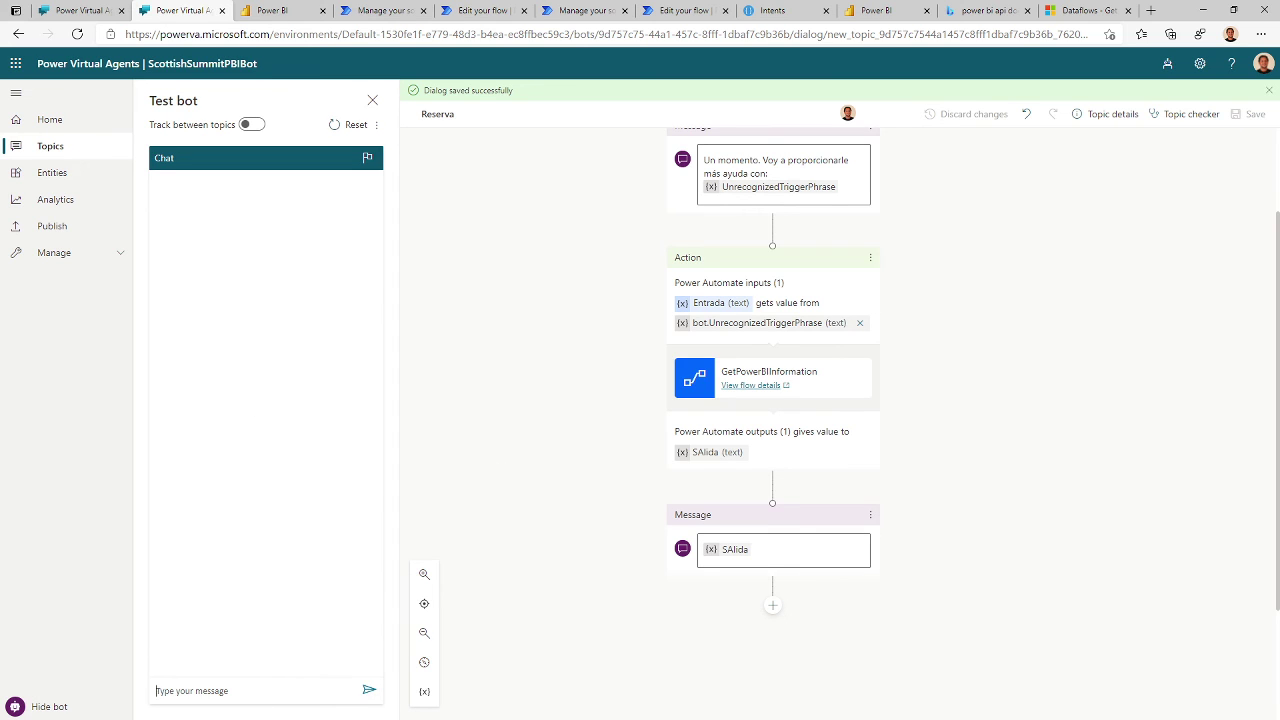
# Step: Test the bot by sending "hola" followed by "dame mis workspaces"
pyautogui.write('hola')
pyautogui.press('Return')
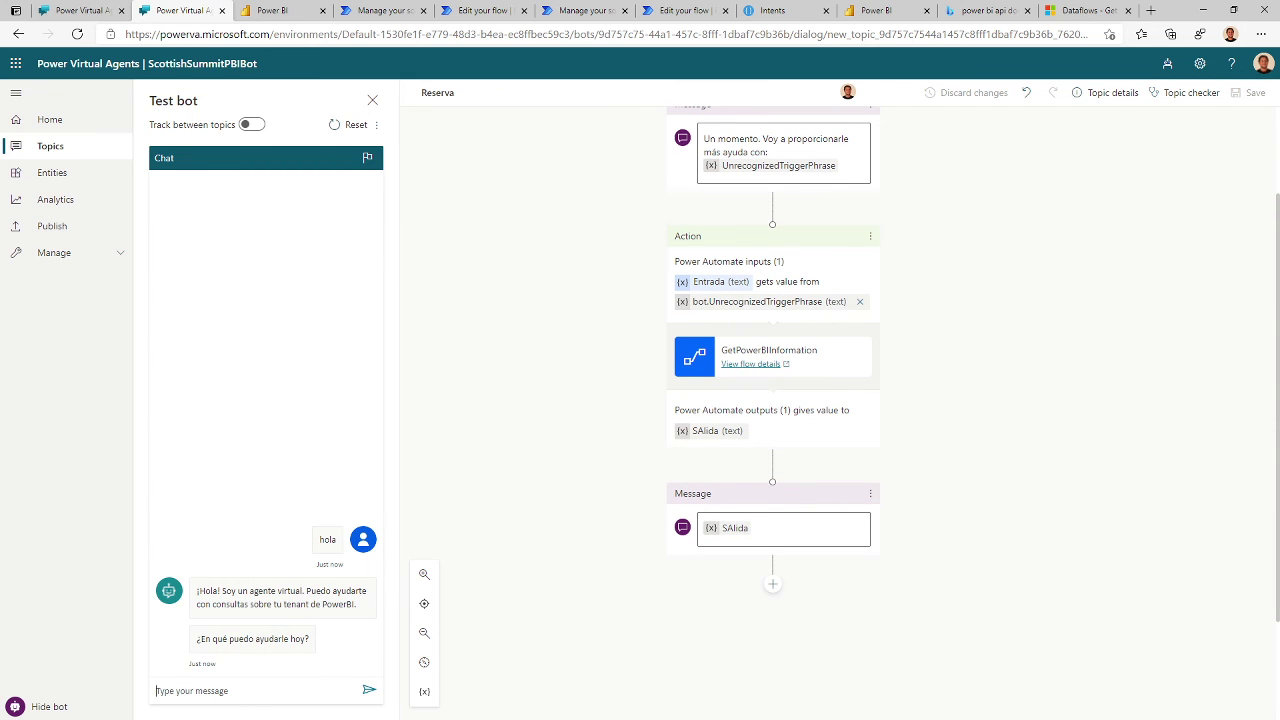
pyautogui.click(251, 693)
pyautogui.write('dame mis workspaces')
pyautogui.press('Return')
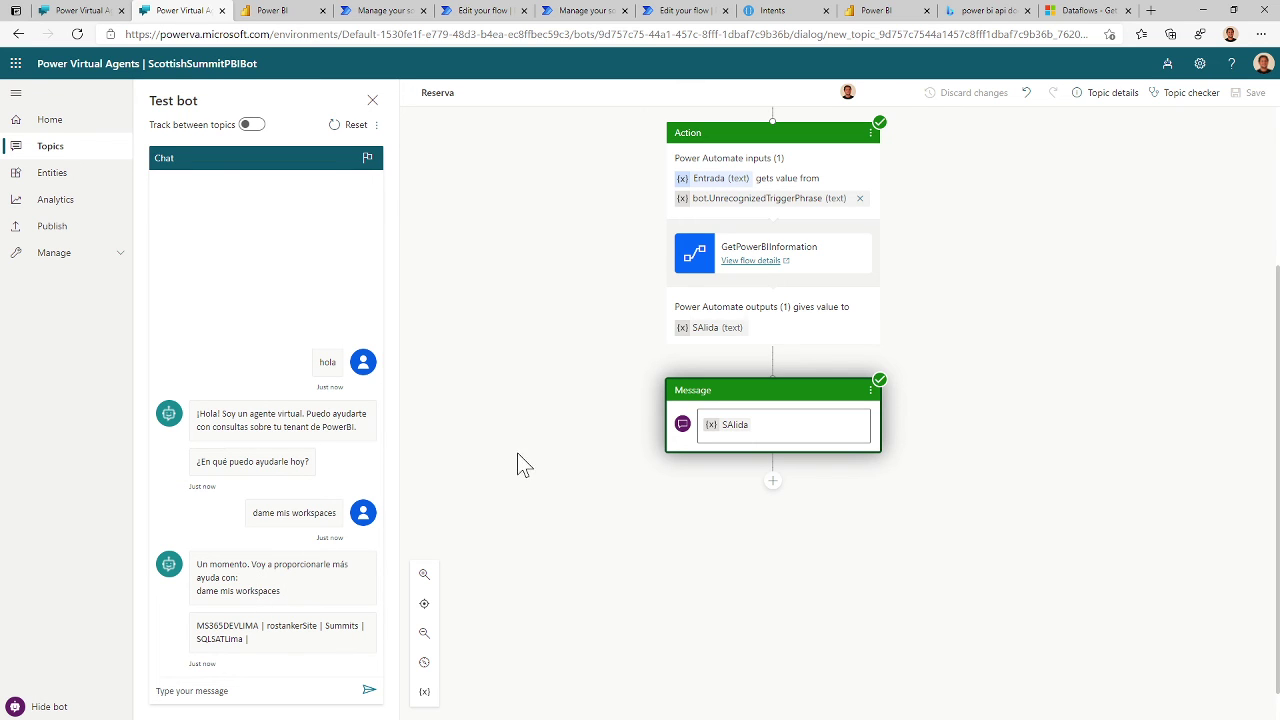
# Step: Compare the bot's workspace reply with the workspaces listed in Power BI, and return to the bot topic
pyautogui.scroll(2, 743, 286)
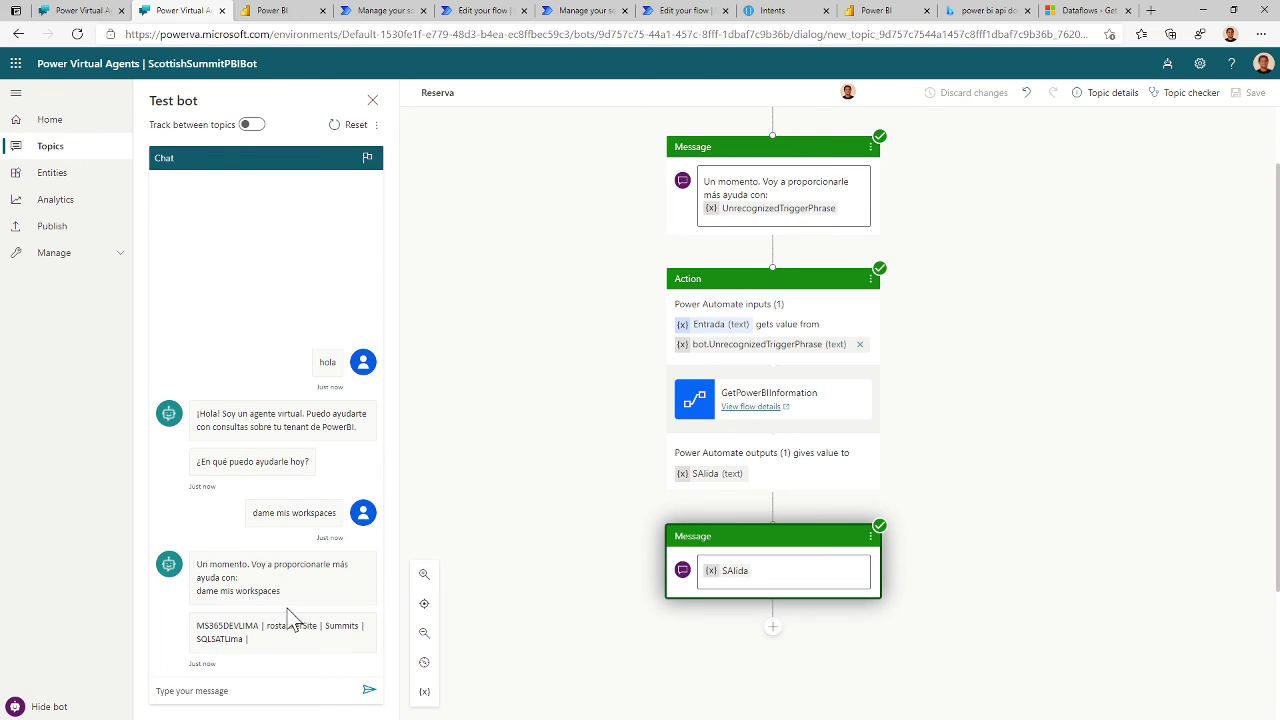
pyautogui.moveTo(196, 625); pyautogui.dragTo(291, 641)
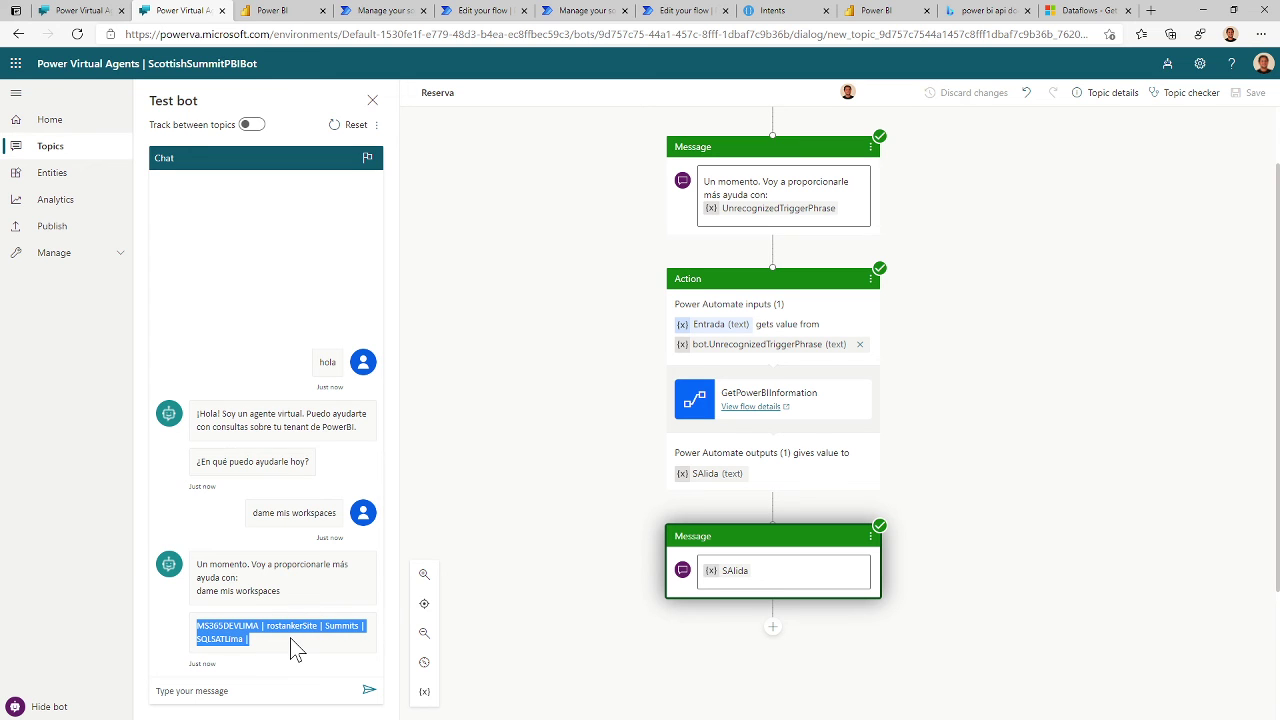
pyautogui.click(251, 11)
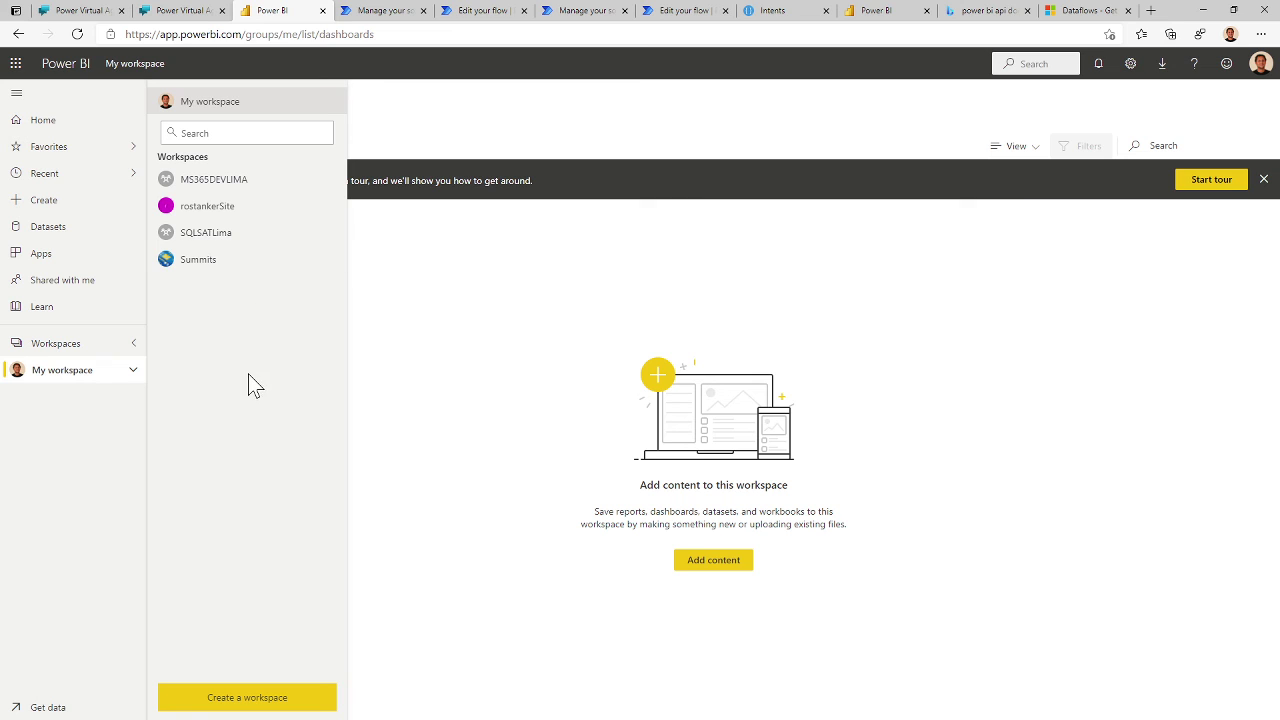
pyautogui.click(185, 10)
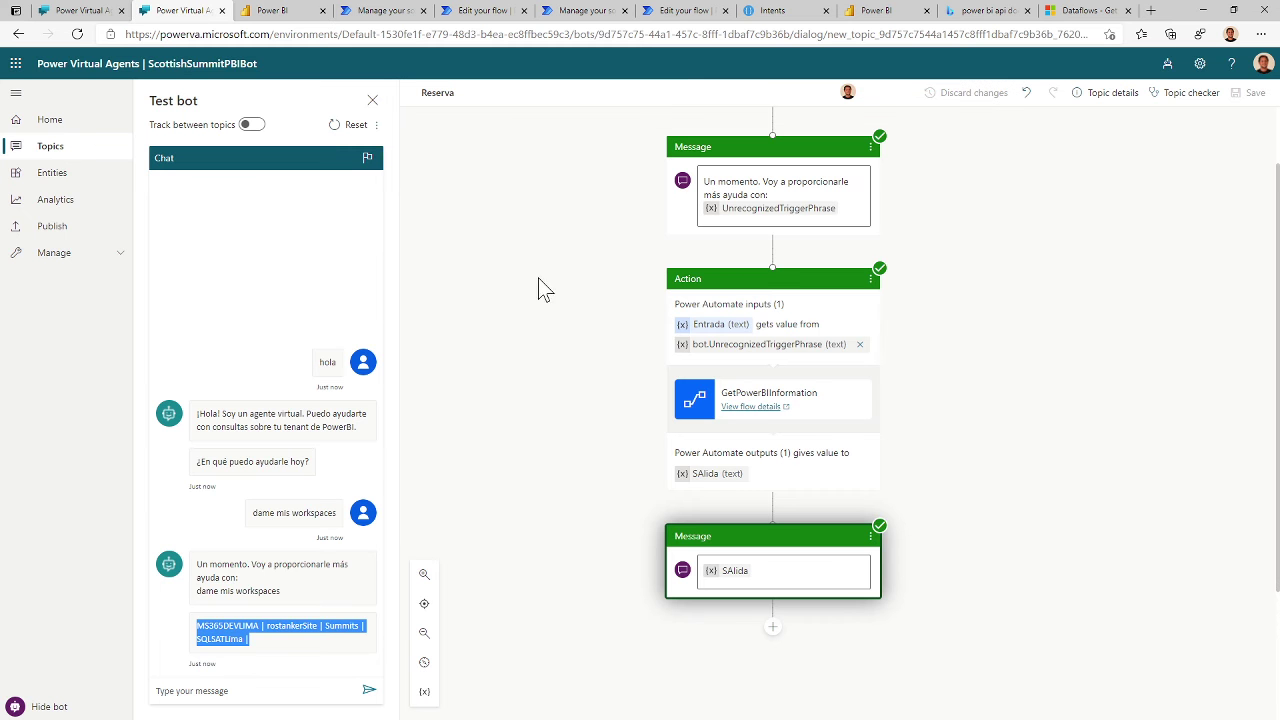
pyautogui.scroll(-1, 519, 334)
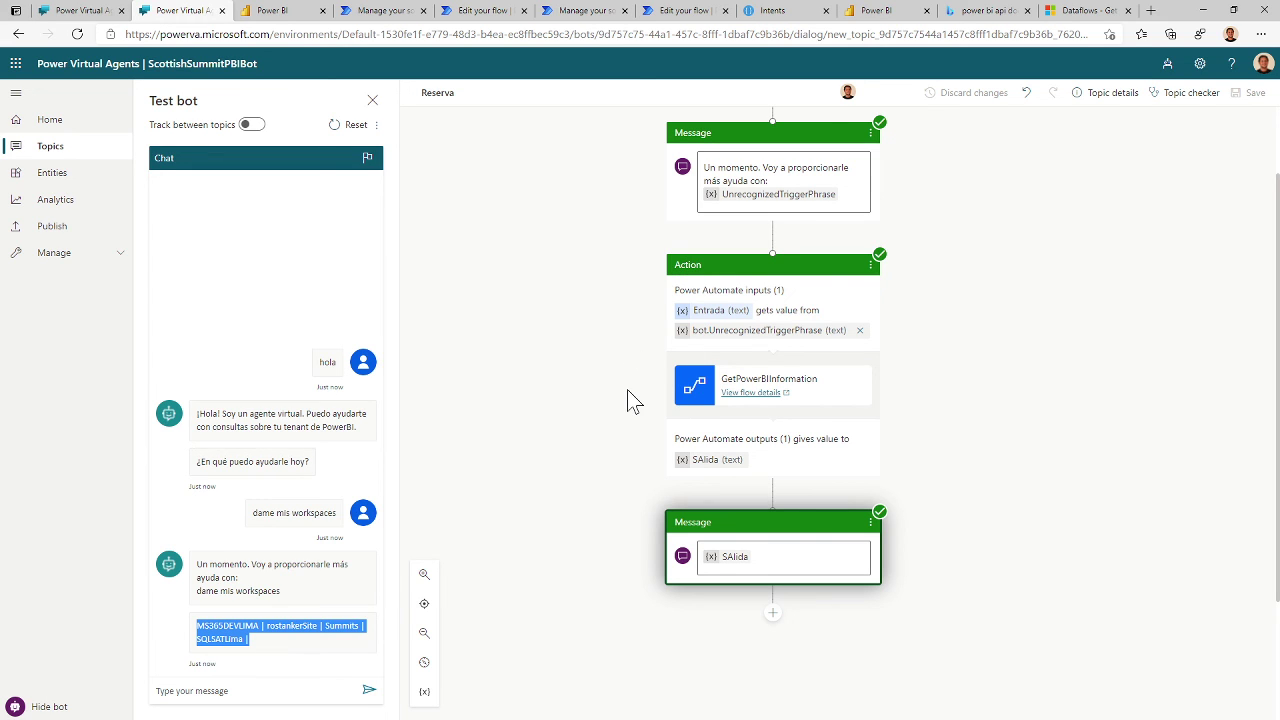
# Step: Review the Get prediction action in the GetPowerBIInformation flow and the intents of the PBIVA app in LUIS
pyautogui.click(560, 12)
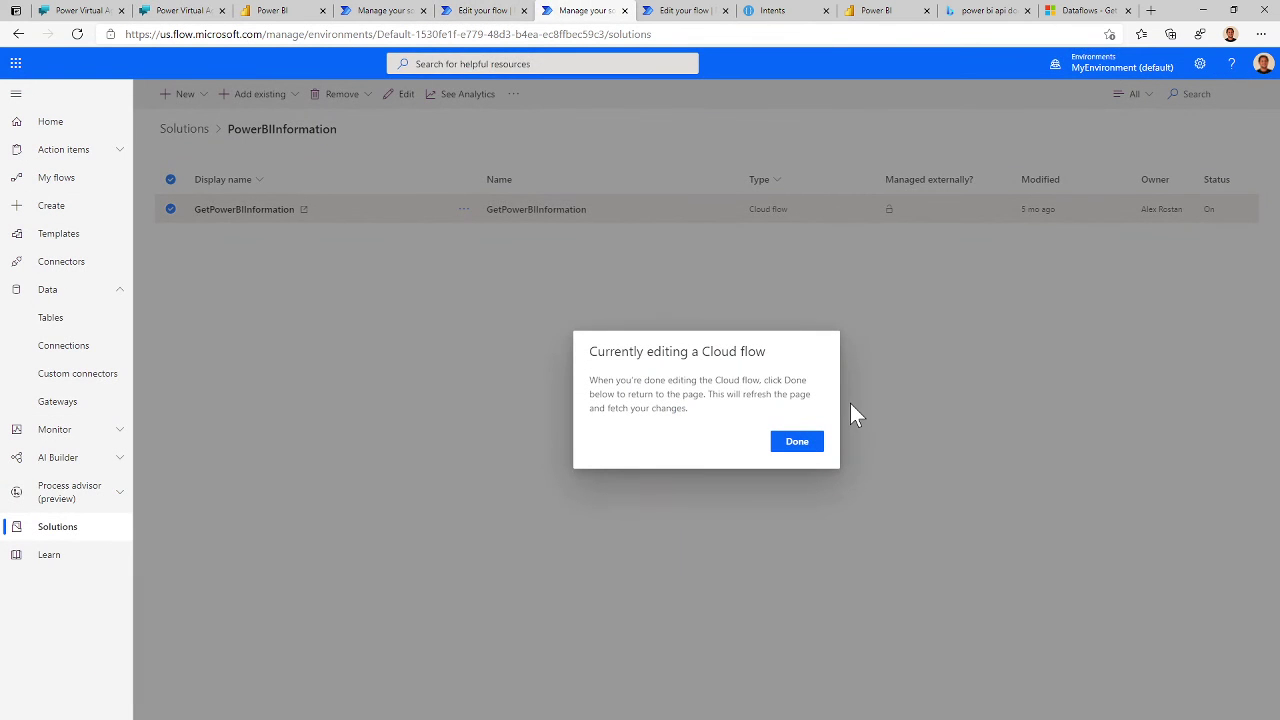
pyautogui.click(488, 12)
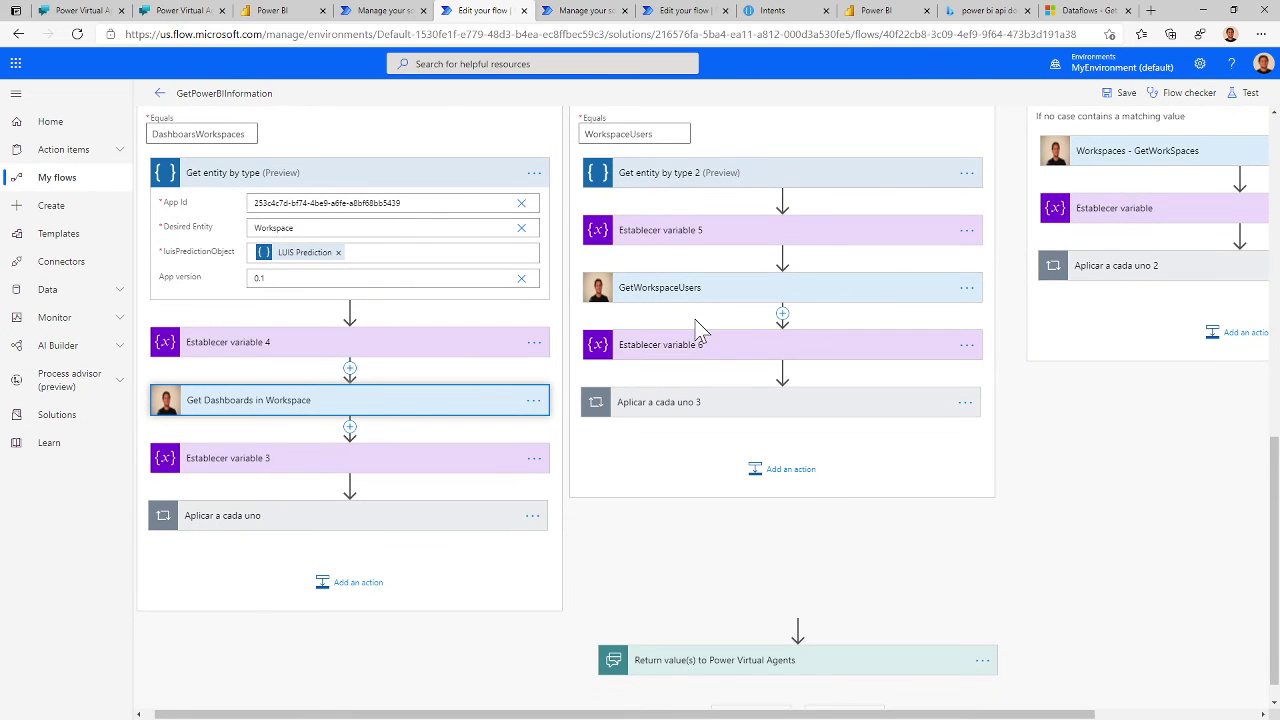
pyautogui.scroll(6, 700, 330)
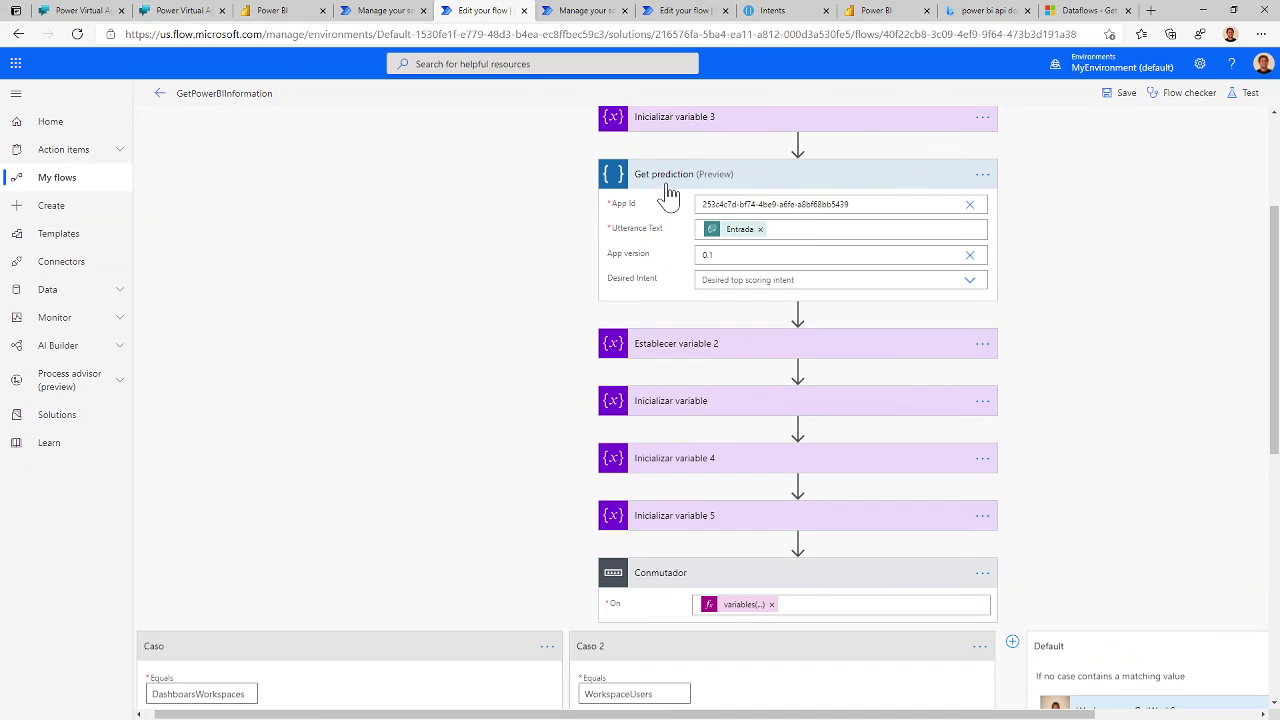
pyautogui.scroll(1, 668, 194)
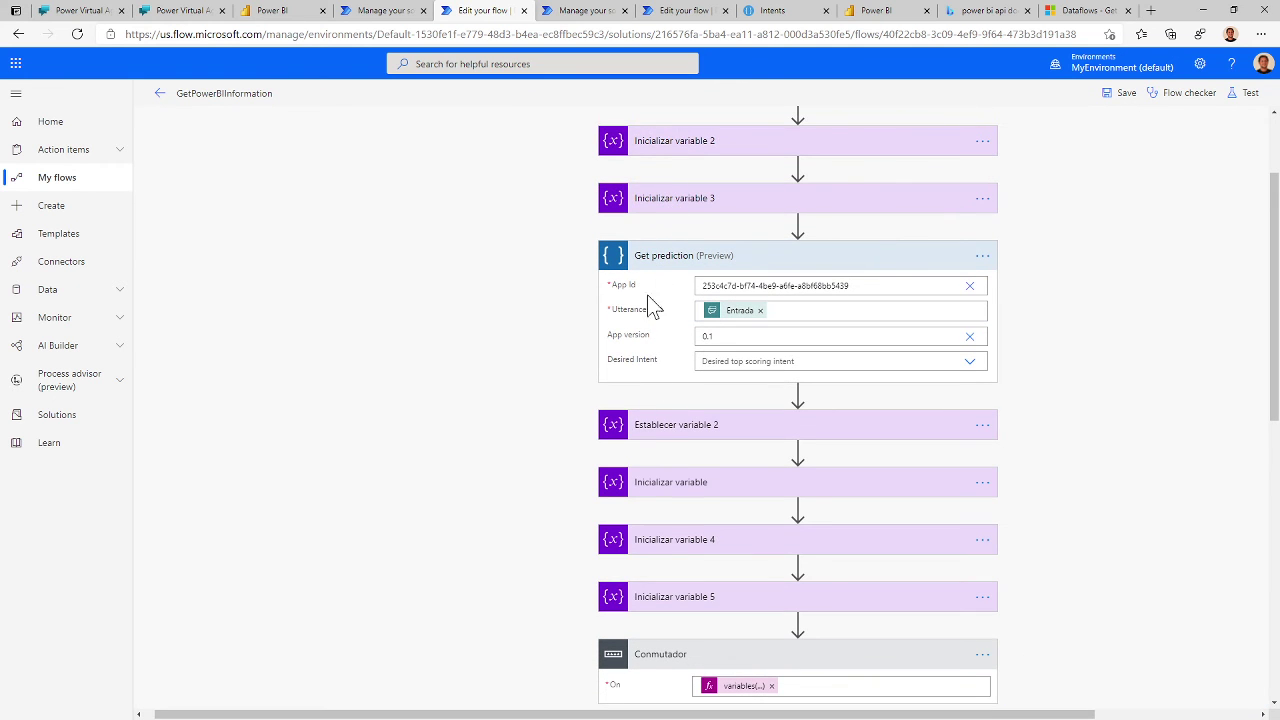
pyautogui.click(775, 10)
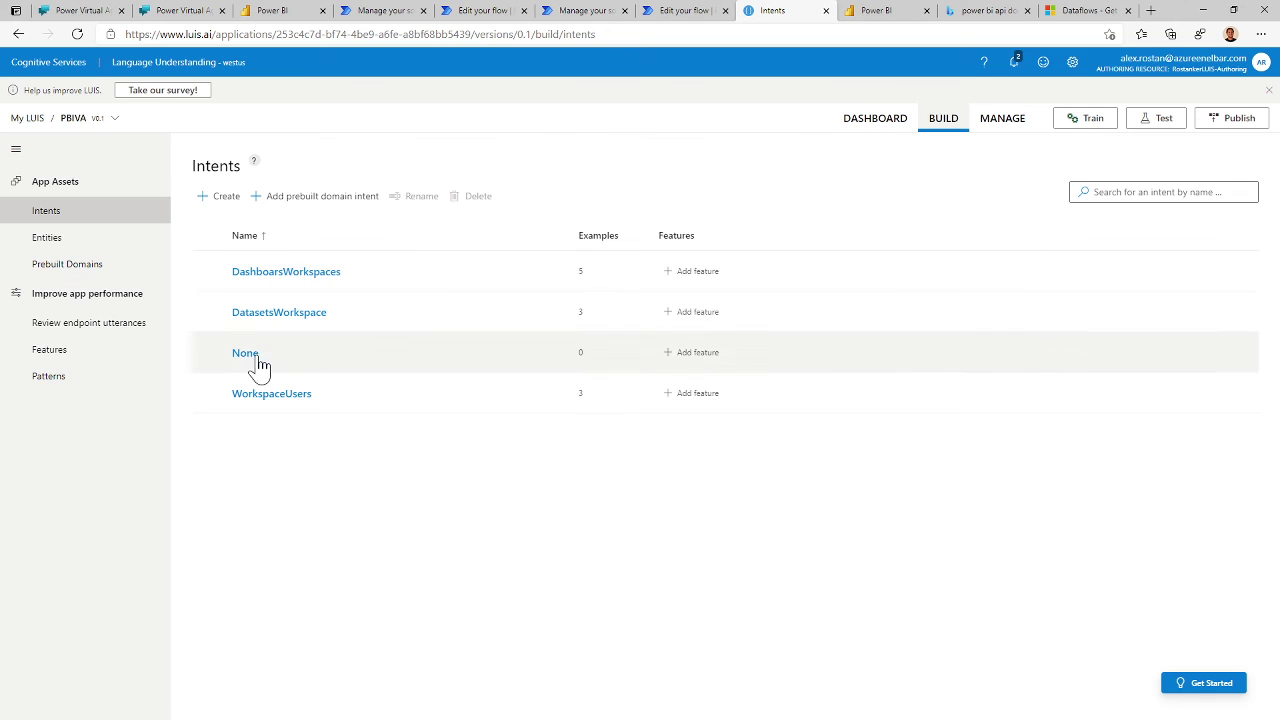
# Step: Return to the flow editor and examine how the Conmutador cases match the DashboarsWorkspaces and WorkspaceUsers intents
pyautogui.click(688, 11)
pyautogui.scroll(2, 539, 376)
pyautogui.scroll(3, 541, 380)
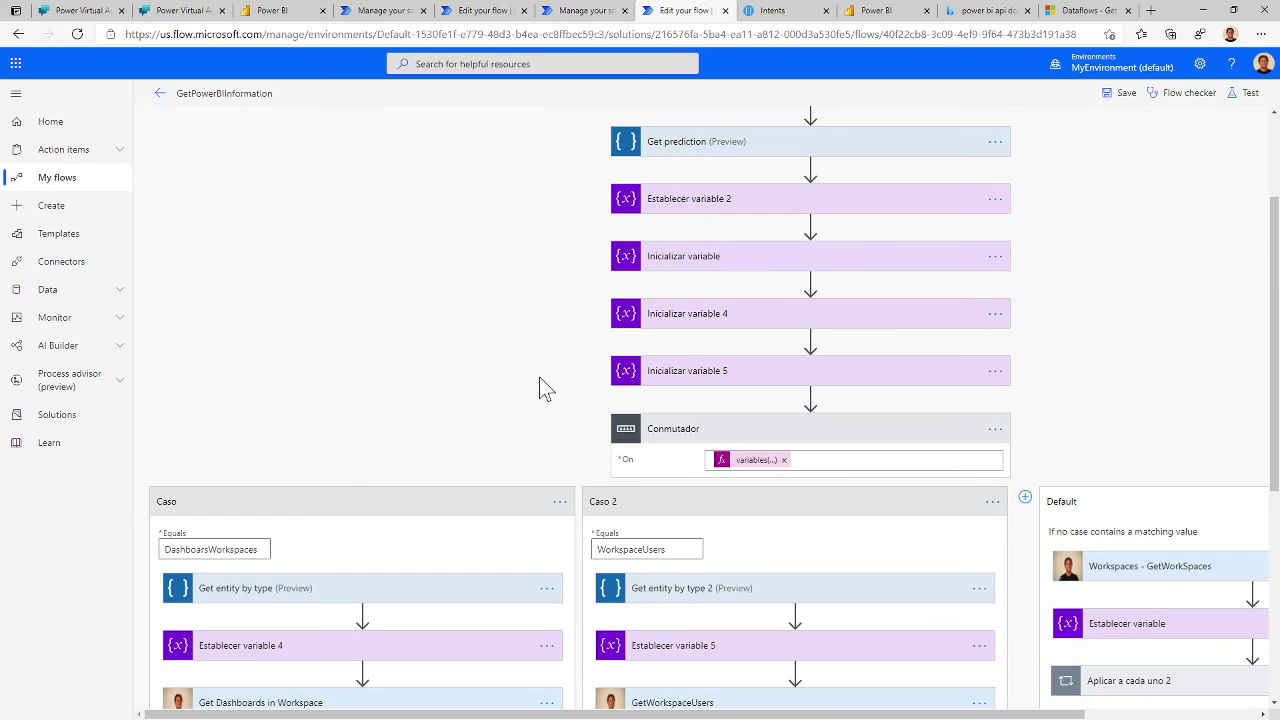
pyautogui.scroll(-2, 623, 246)
pyautogui.scroll(-2, 625, 265)
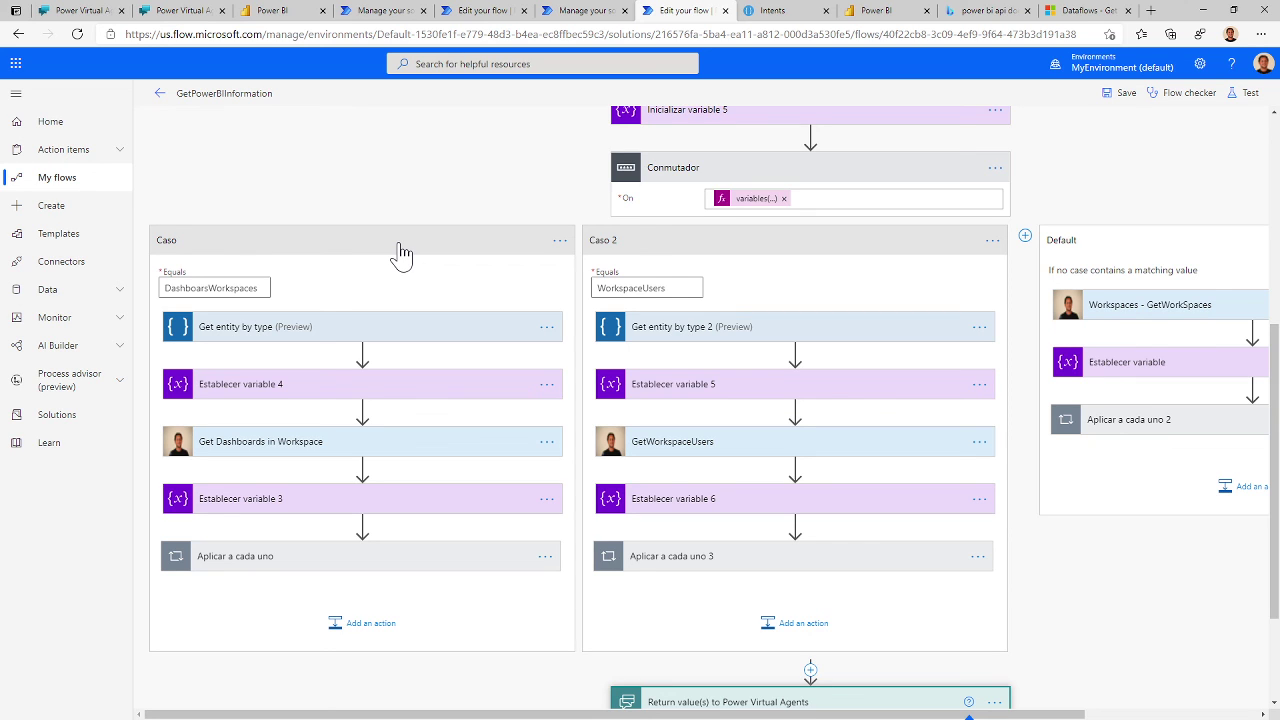
pyautogui.click(207, 289)
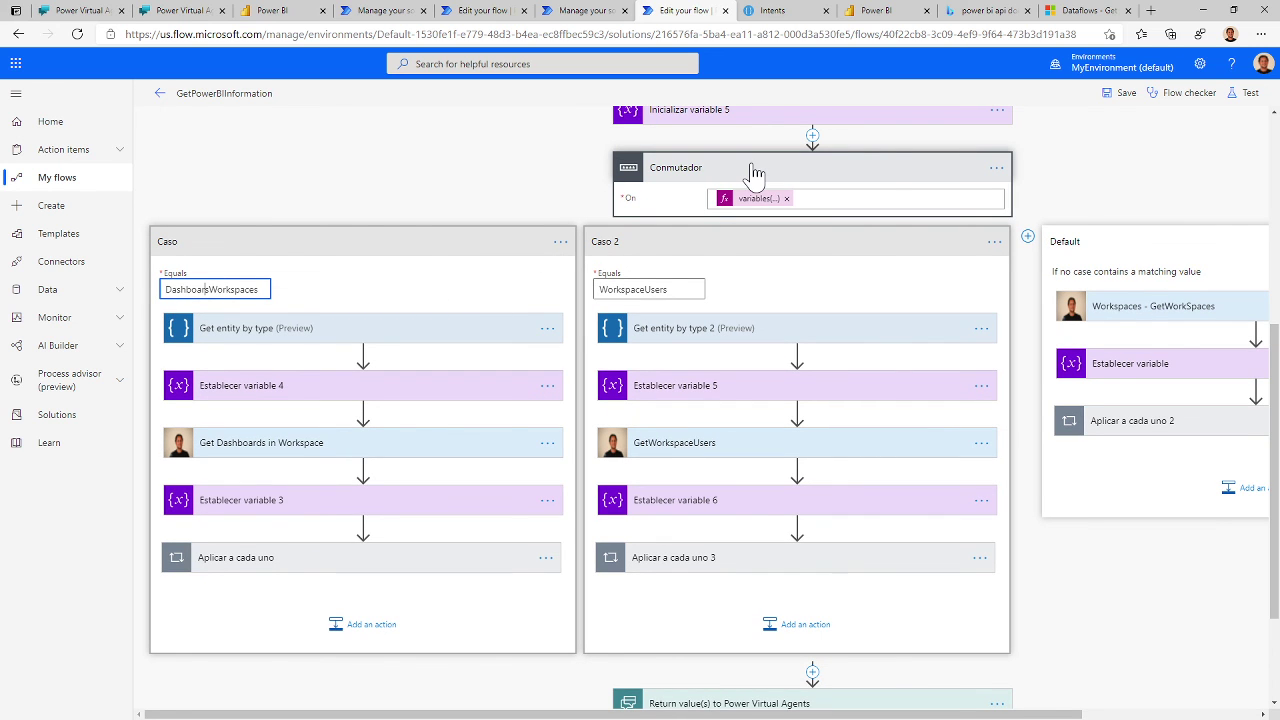
# Step: Examine the Get entity by type settings in the DashboarsWorkspaces case and the flow's Return value(s) to Power Virtual Agents action
pyautogui.click(300, 330)
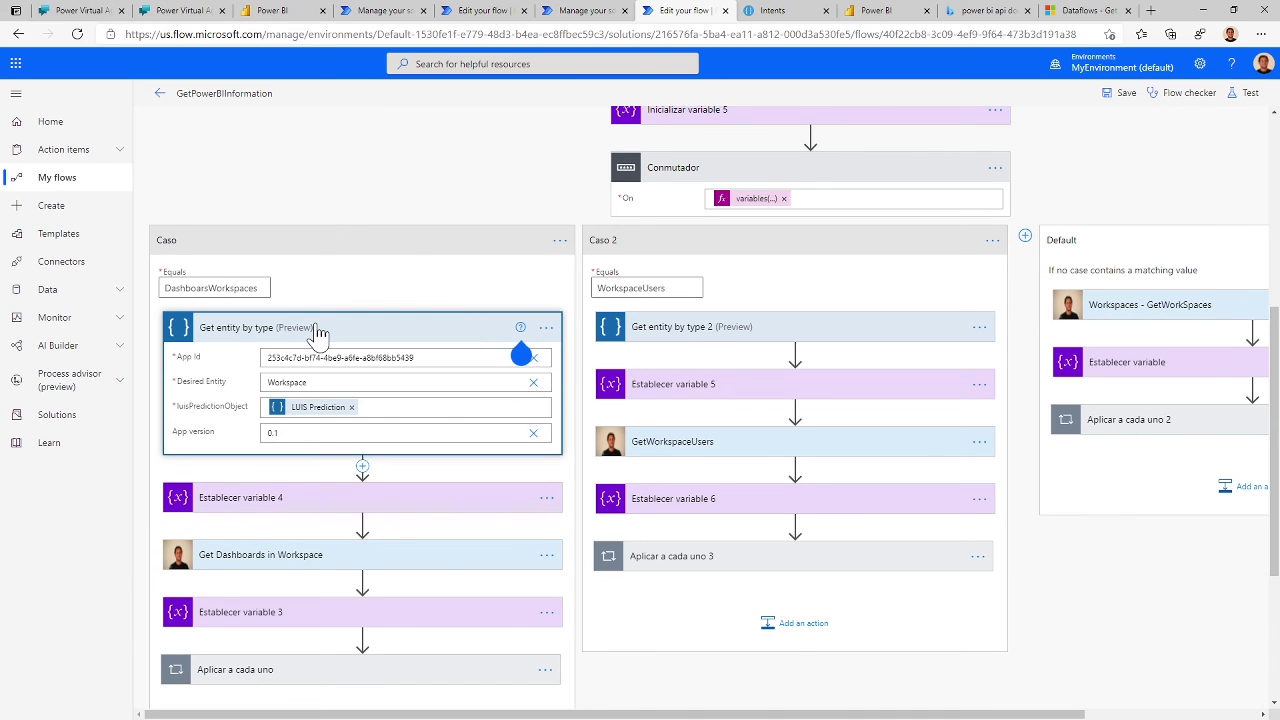
pyautogui.click(318, 330)
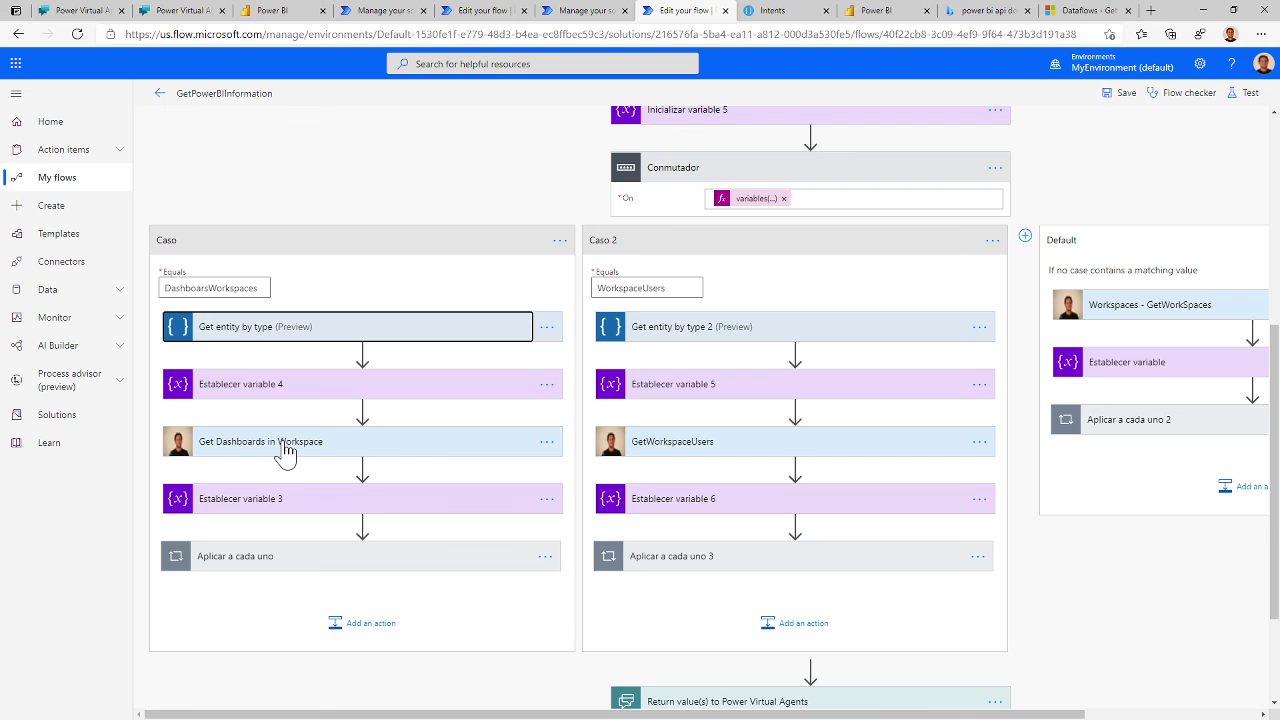
pyautogui.scroll(-1, 285, 453)
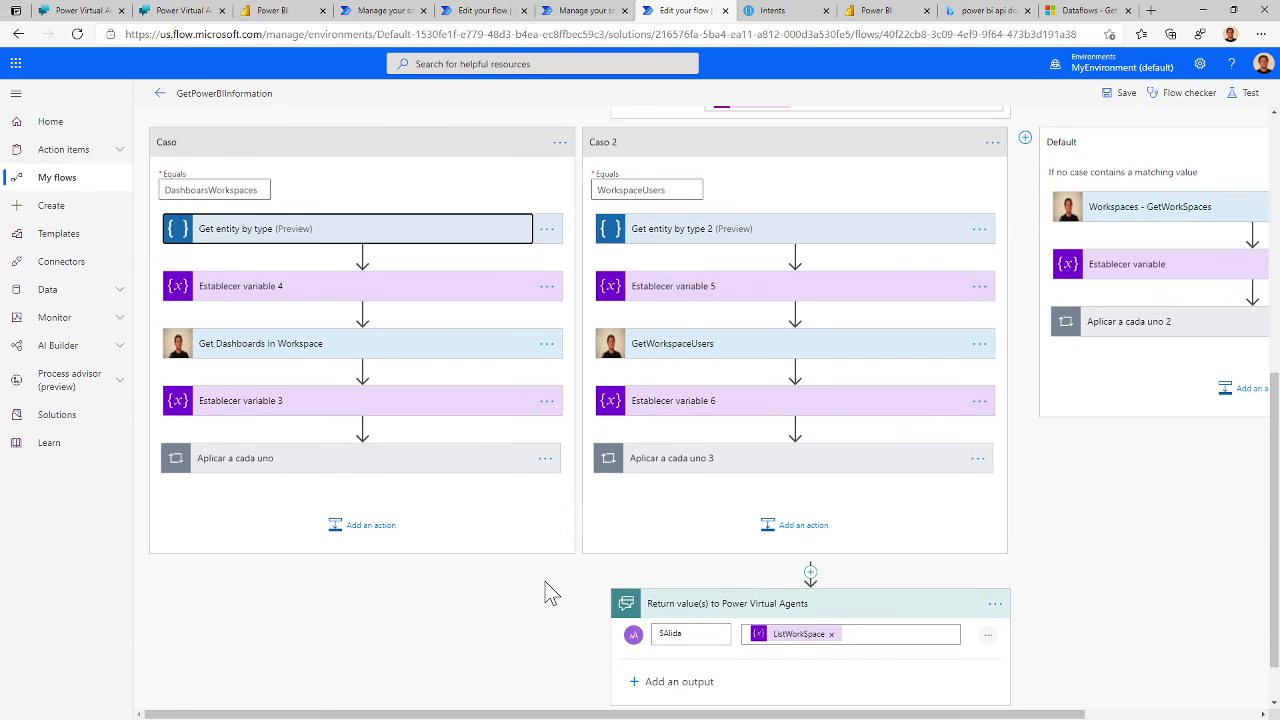
pyautogui.scroll(-1, 586, 480)
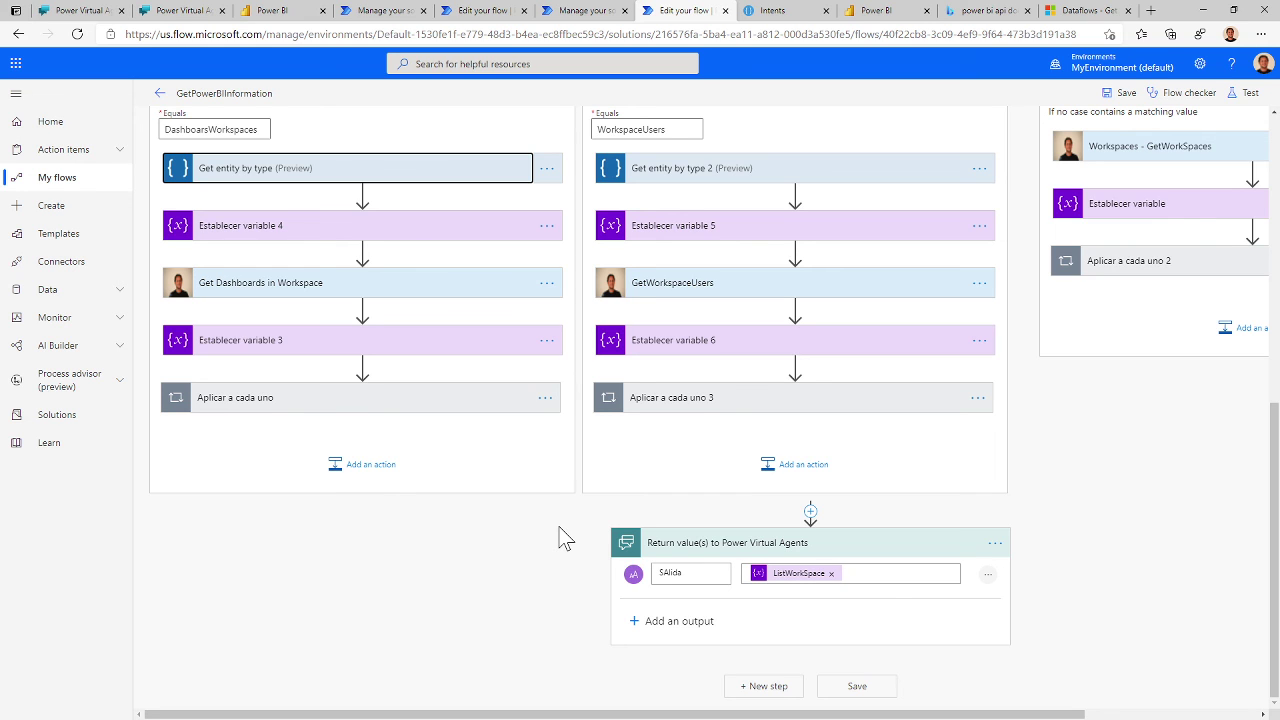
pyautogui.scroll(2, 563, 537)
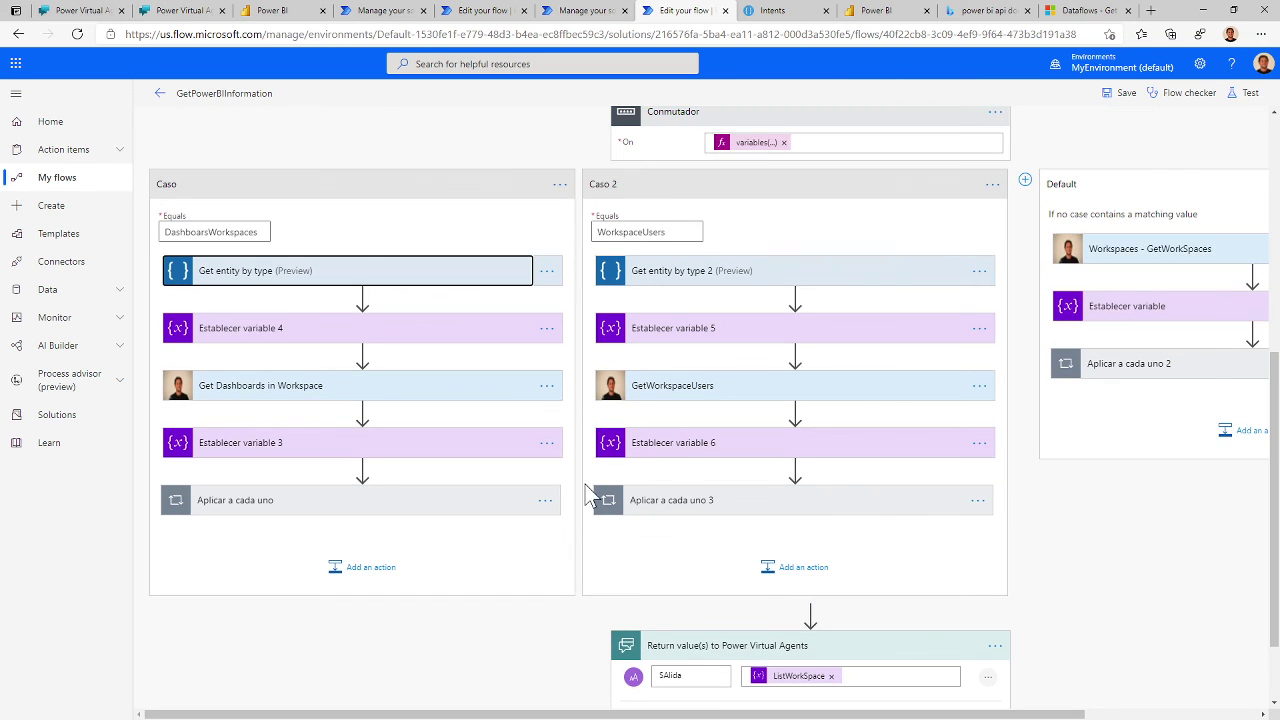
pyautogui.click(336, 286)
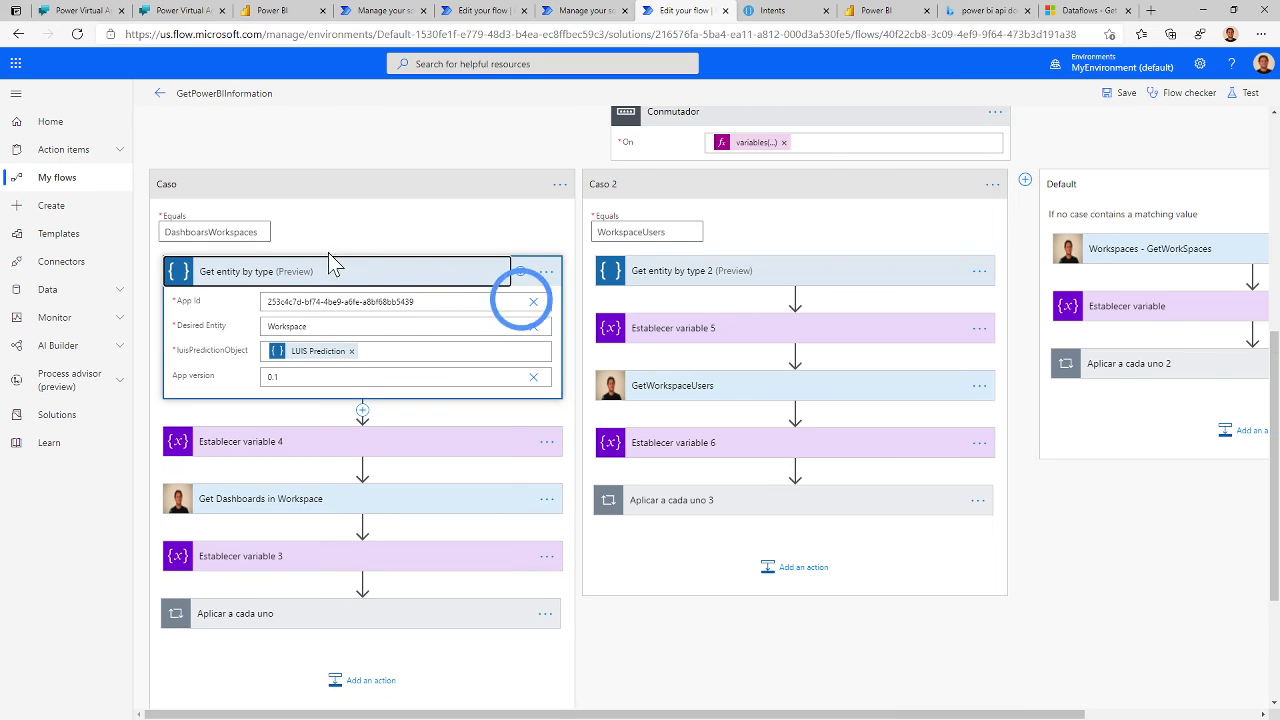
pyautogui.click(336, 285)
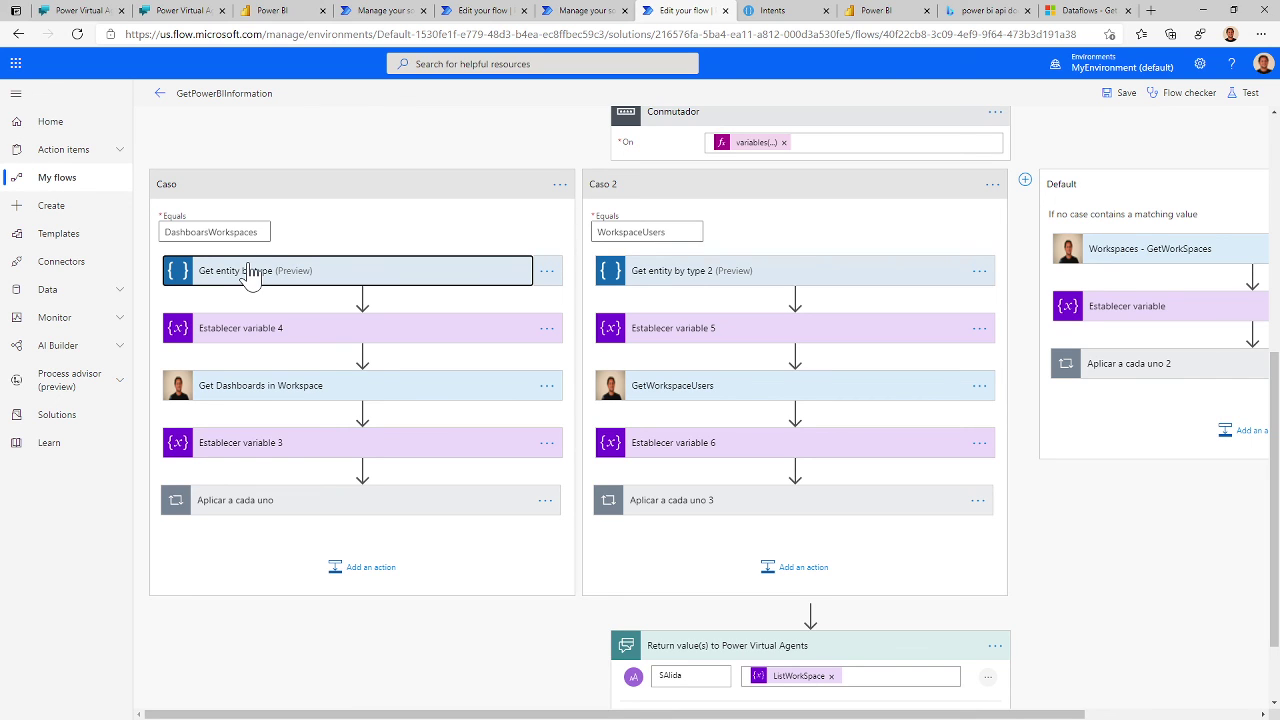
# Step: Review the groupId of Get Dashboards in Workspace and the string append action inside the Aplicar a cada uno loop
pyautogui.click(288, 397)
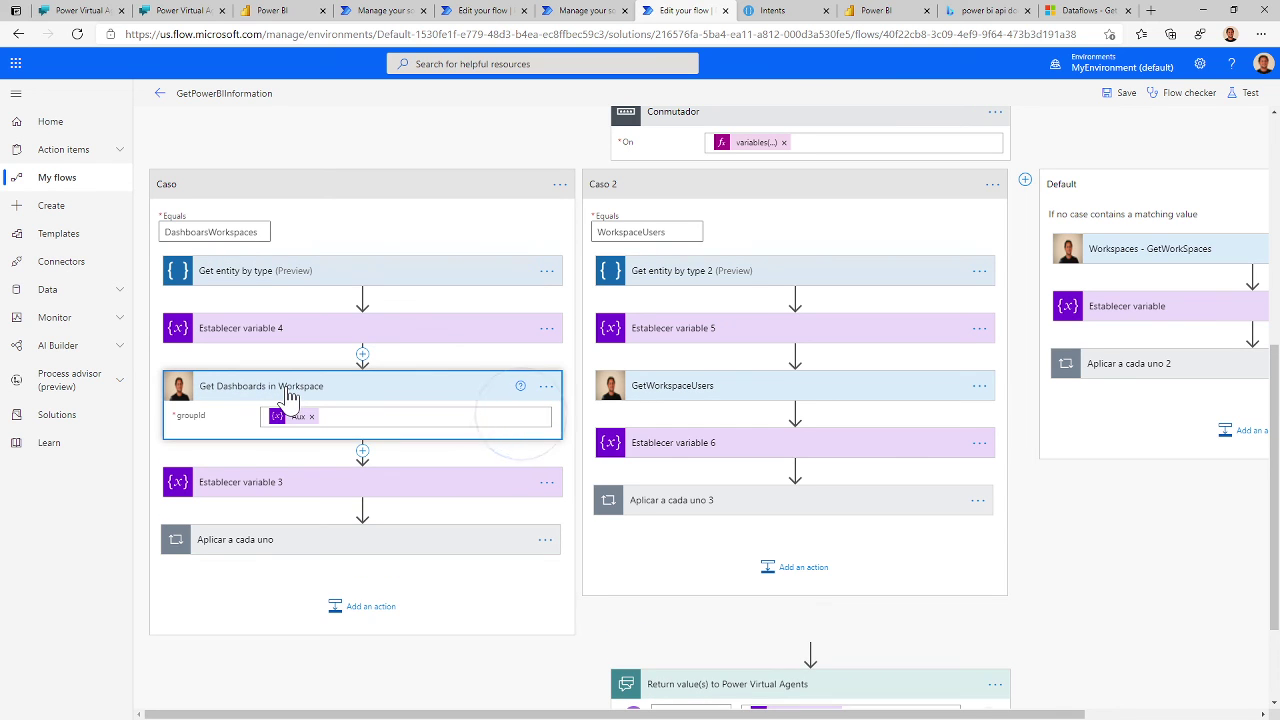
pyautogui.click(288, 395)
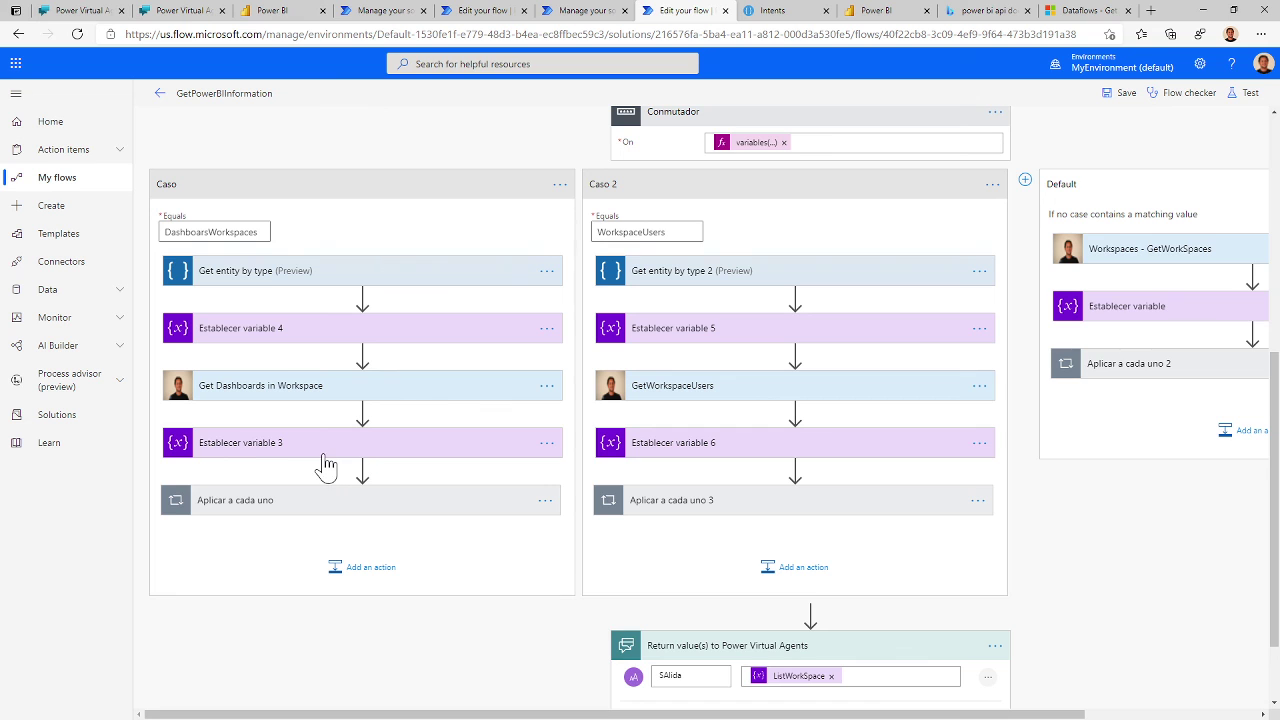
pyautogui.click(305, 518)
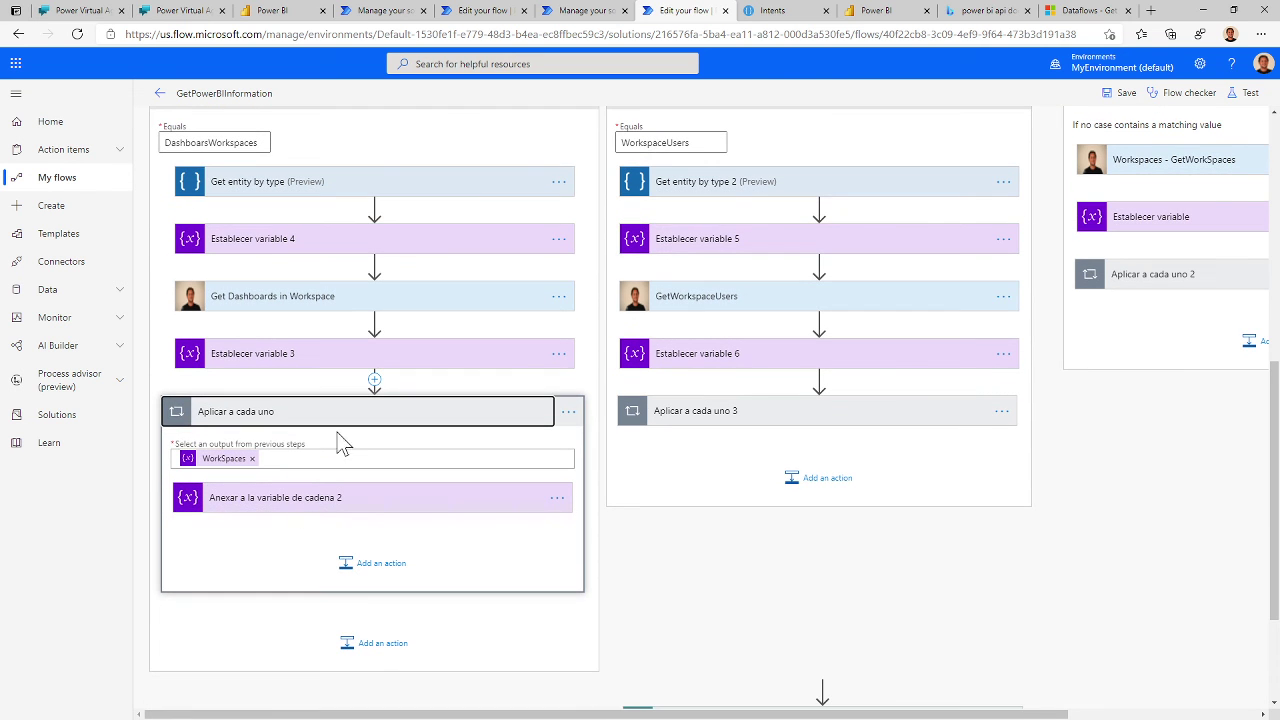
pyautogui.click(306, 517)
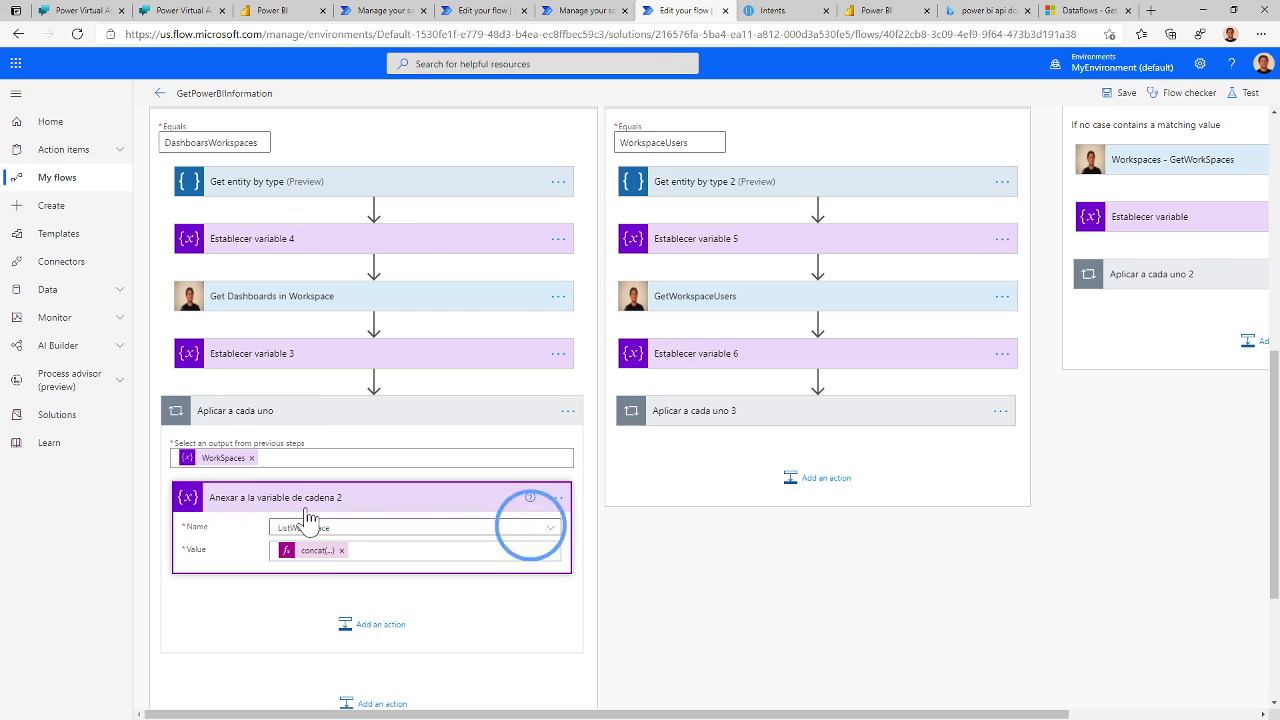
pyautogui.click(340, 418)
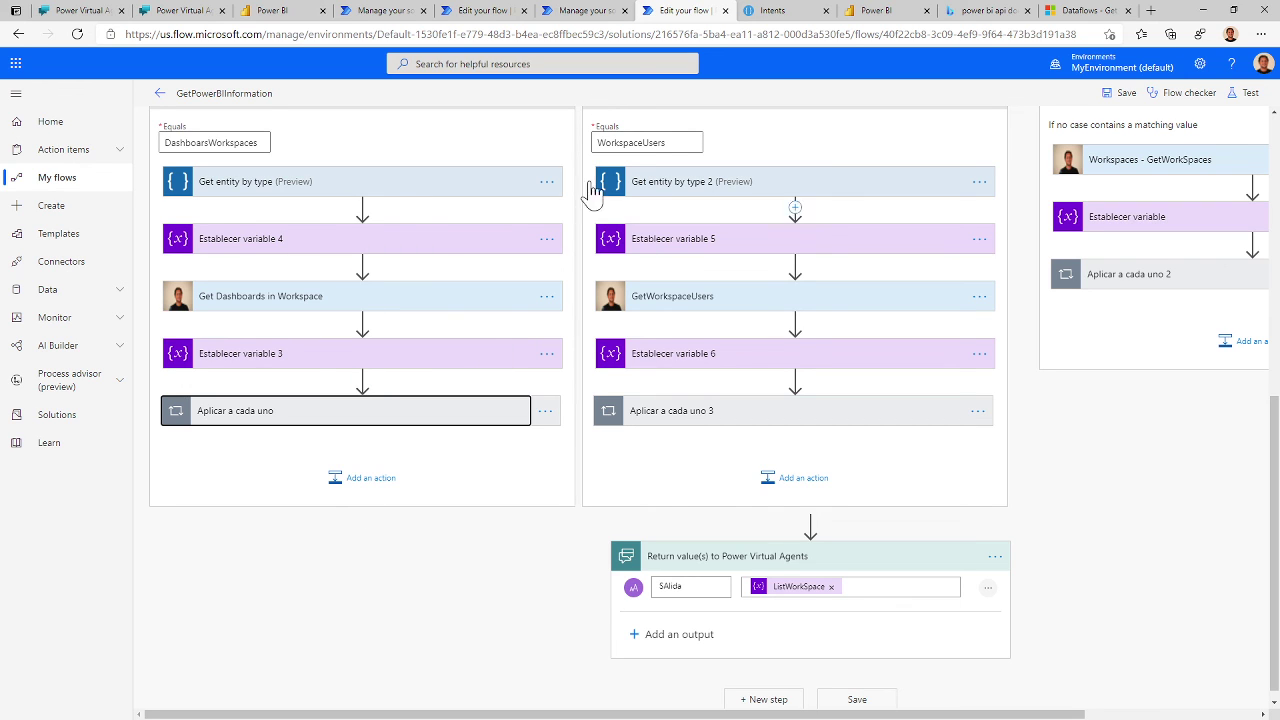
# Step: Switch to the ScottishSummitPBIBot tab in Power Virtual Agents and show the bot's list of topics
pyautogui.moveTo(393, 333)
pyautogui.click(188, 12)
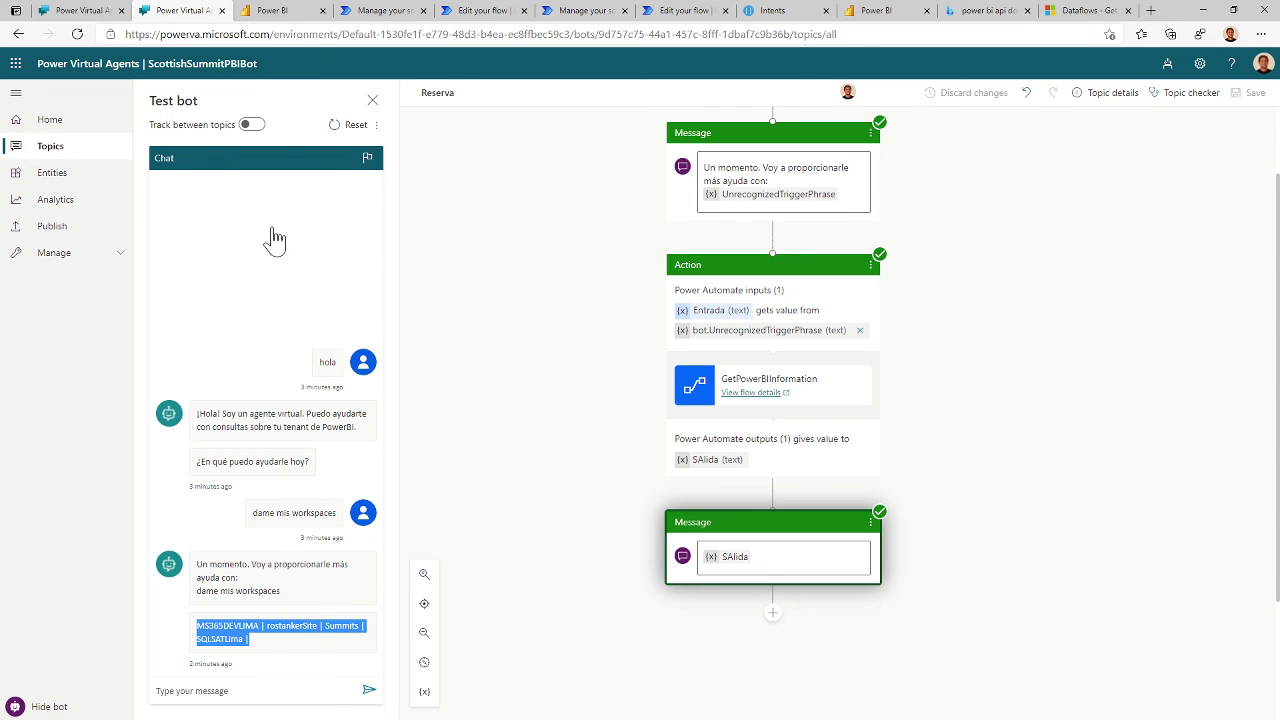
pyautogui.click(36, 151)
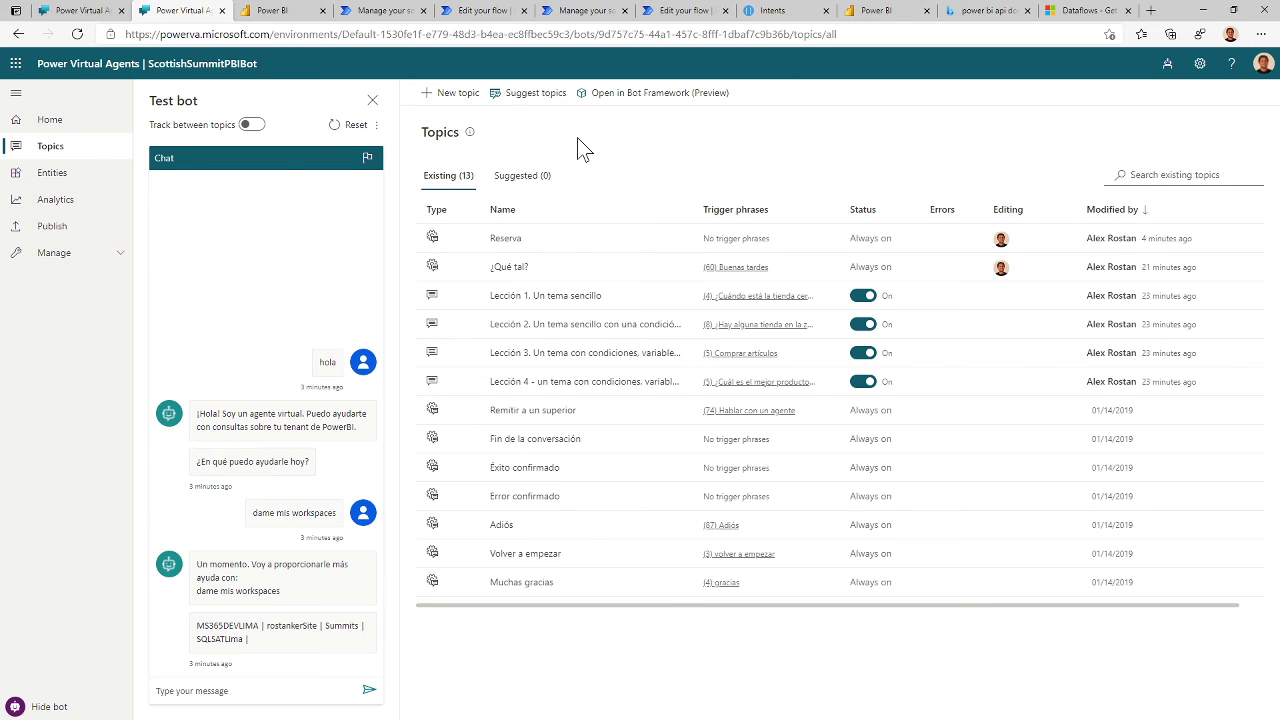
# Step: Examine the Entrada input of the Power Virtual Agents trigger in the GetPowerBIInformation flow, and return to the bot's topics list
pyautogui.click(618, 12)
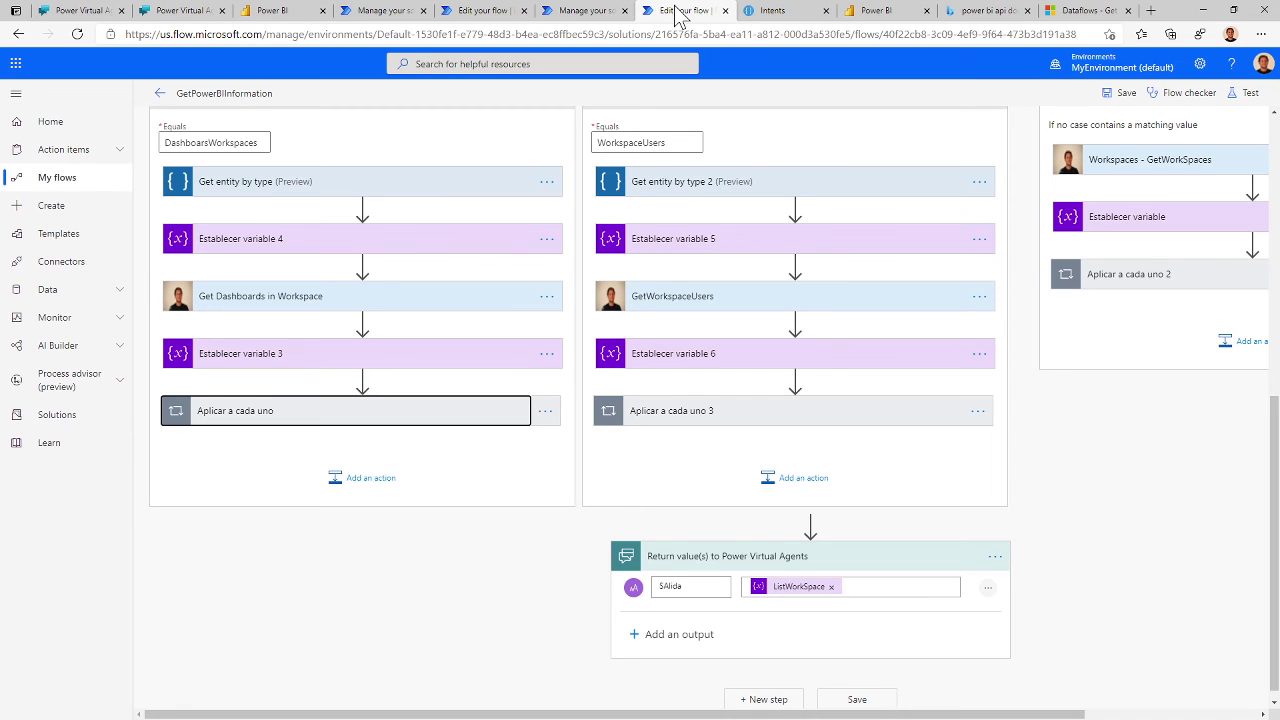
pyautogui.click(675, 12)
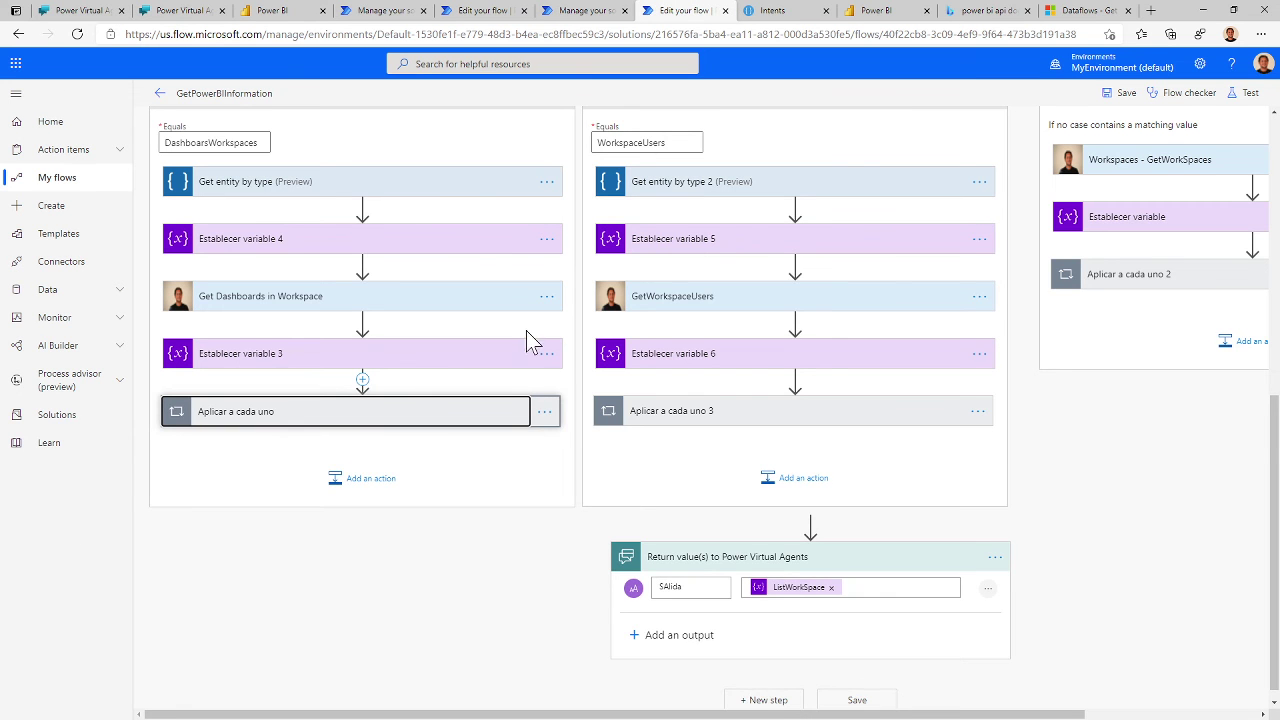
pyautogui.scroll(2, 457, 309)
pyautogui.scroll(-2, 263, 323)
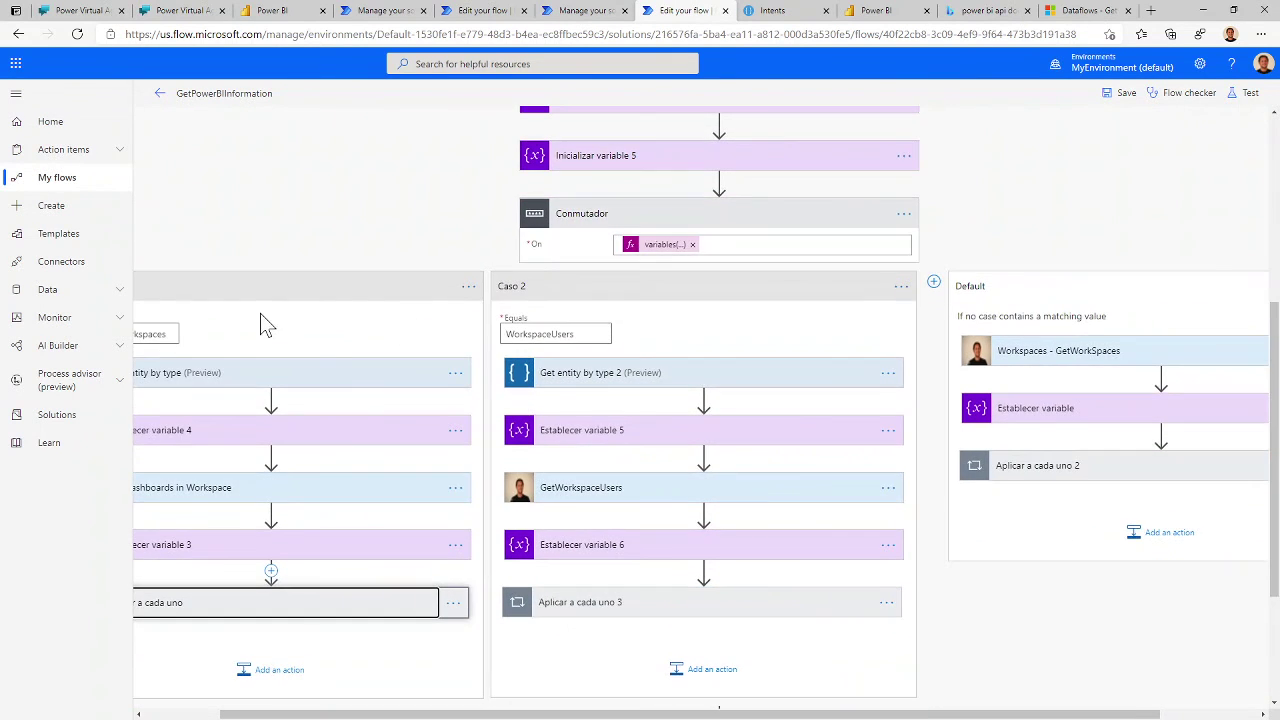
pyautogui.scroll(1, 430, 290)
pyautogui.scroll(3, 430, 290)
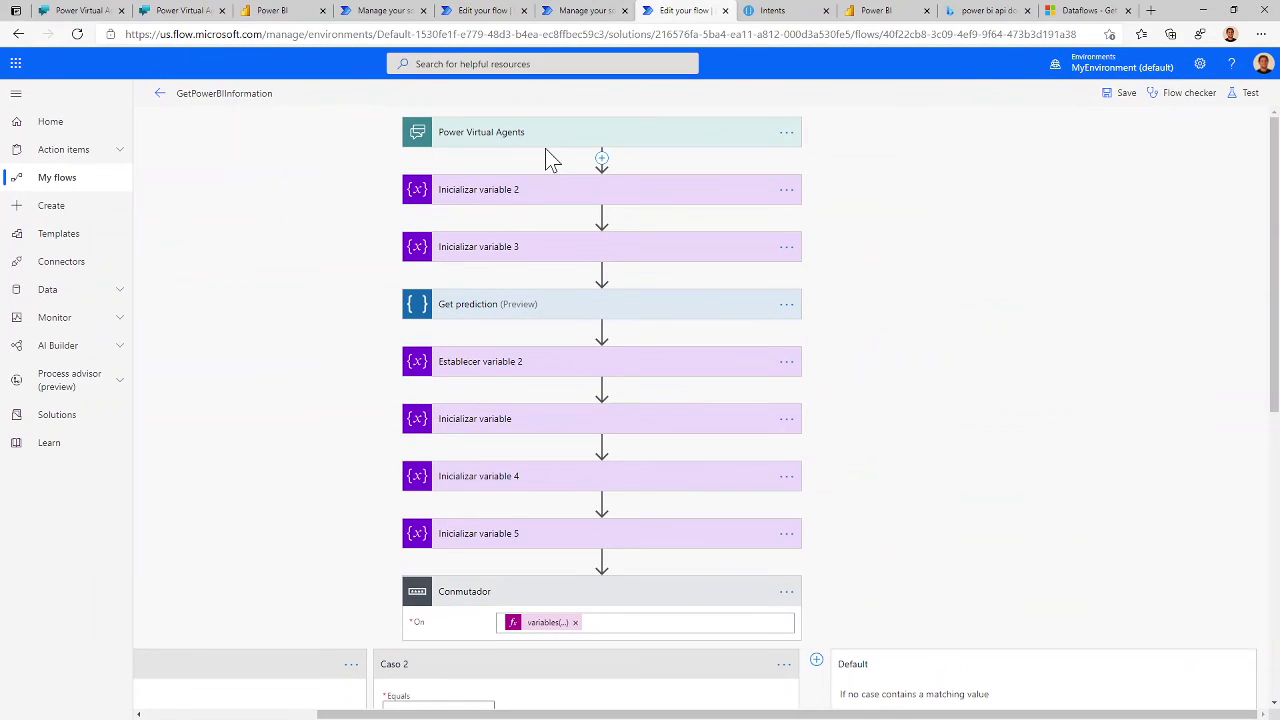
pyautogui.click(553, 147)
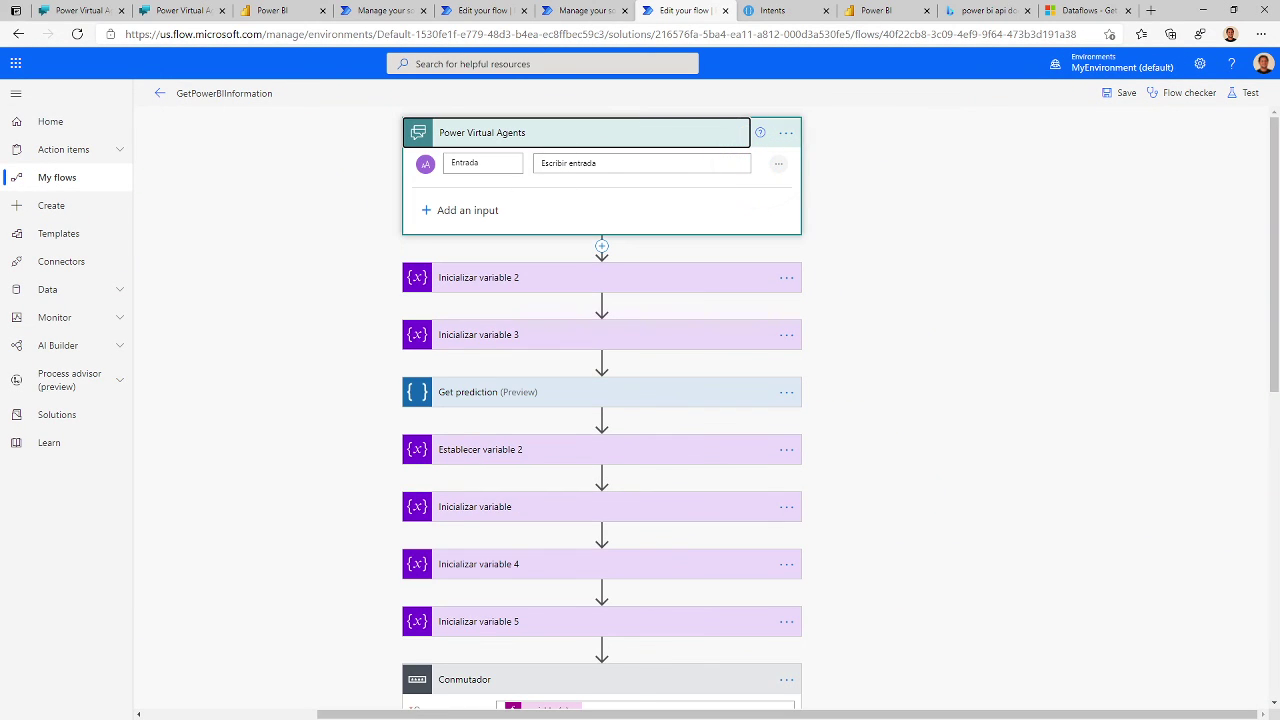
pyautogui.click(598, 165)
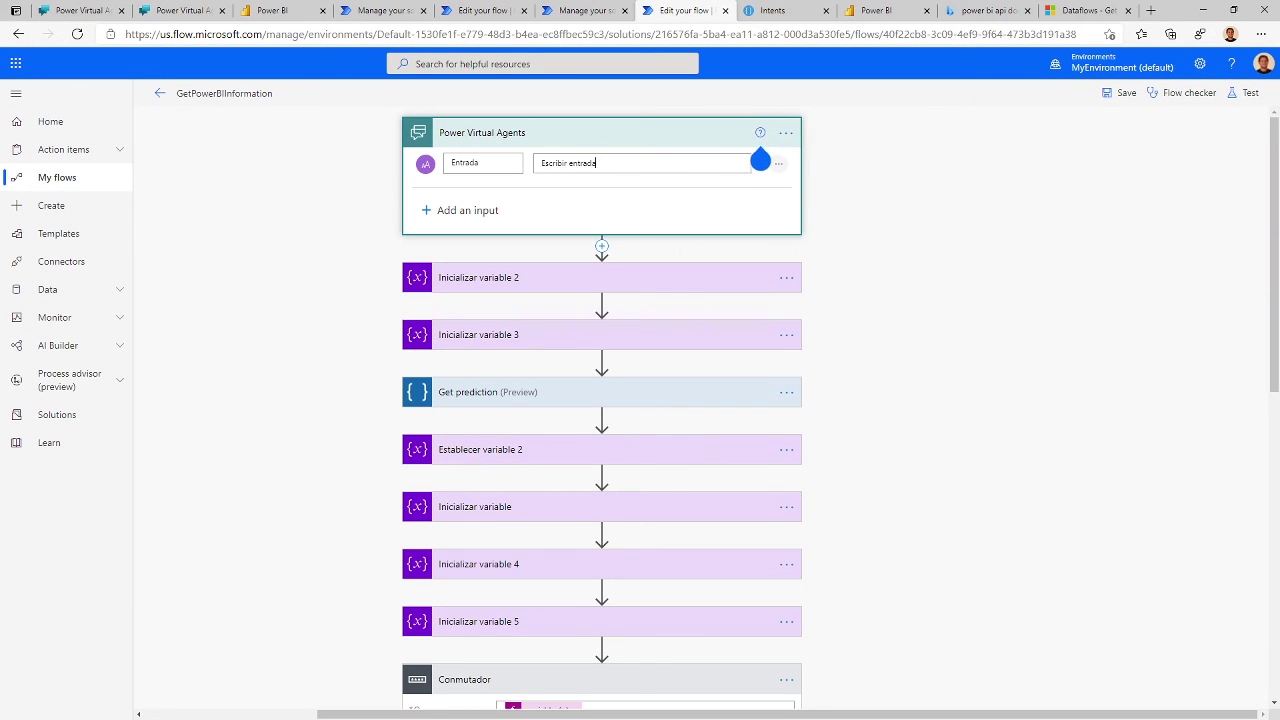
pyautogui.click(543, 145)
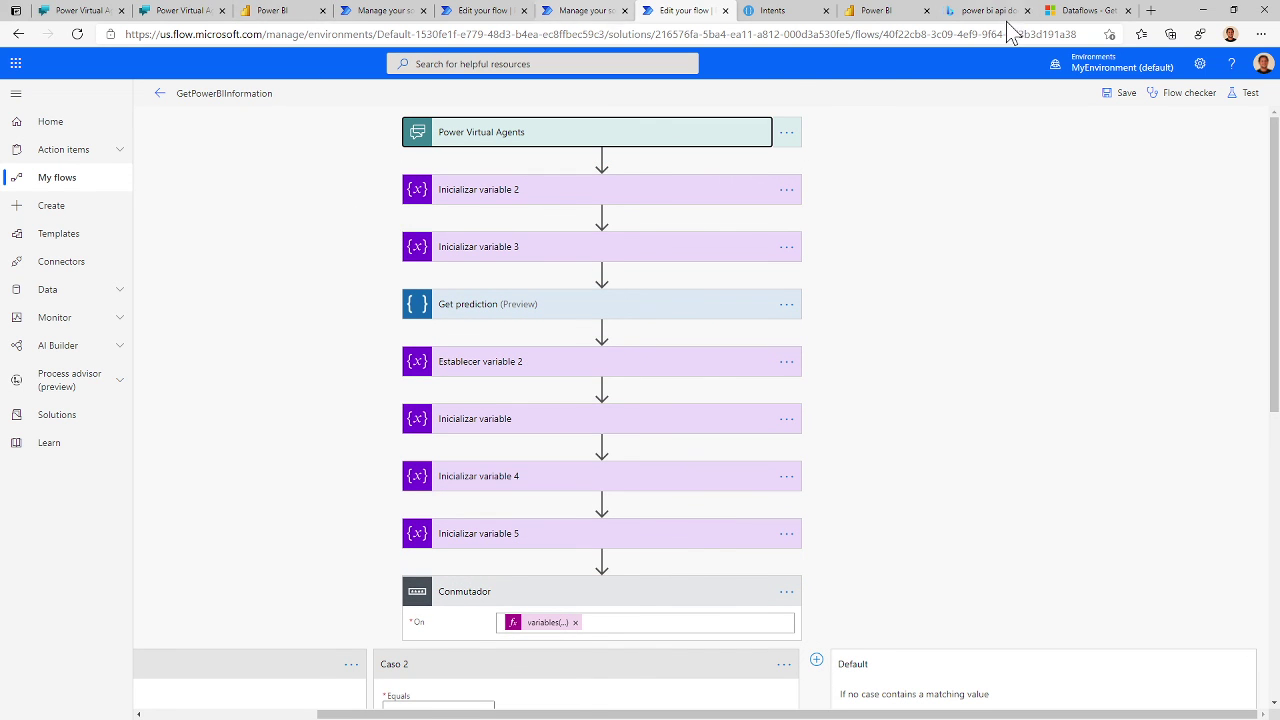
pyautogui.click(183, 12)
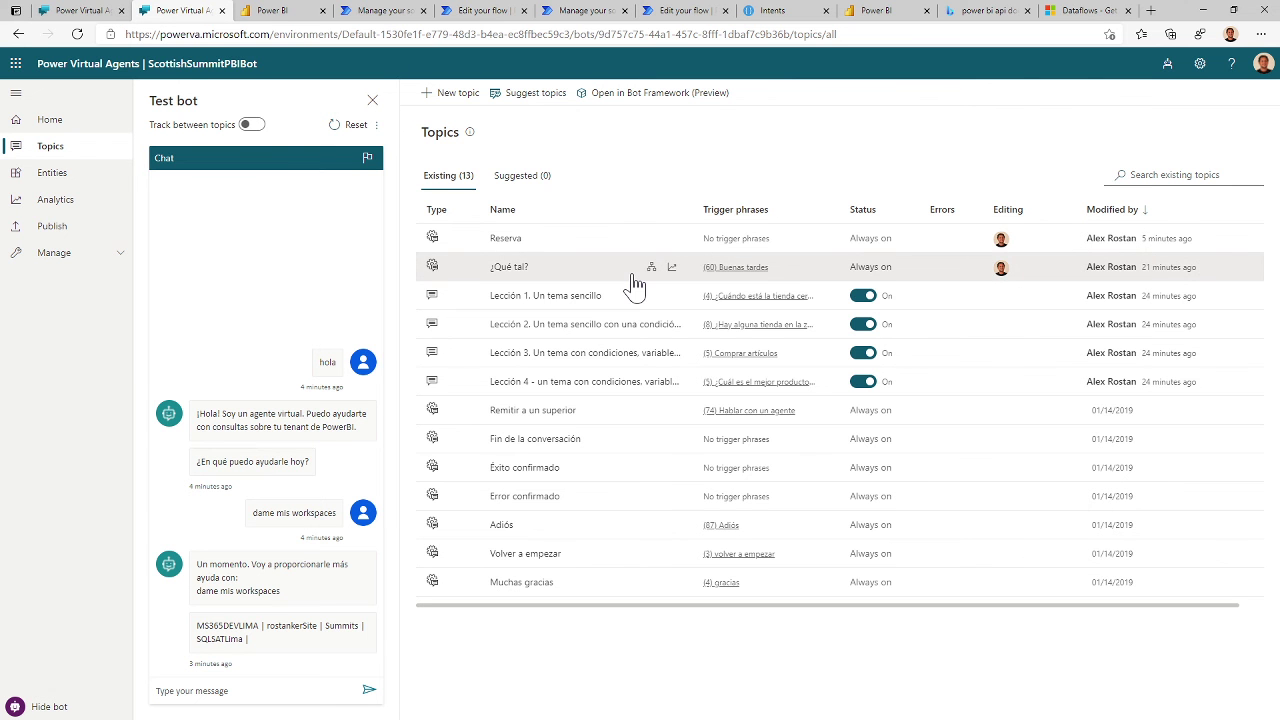